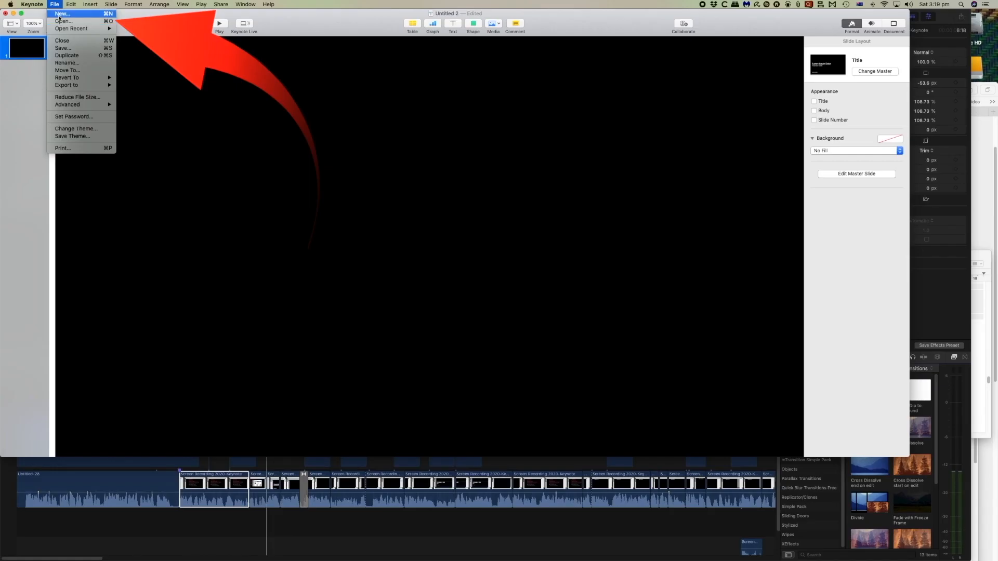
# - Create a new presentation and set its slide background to No Fill
pyautogui.click(59, 14)
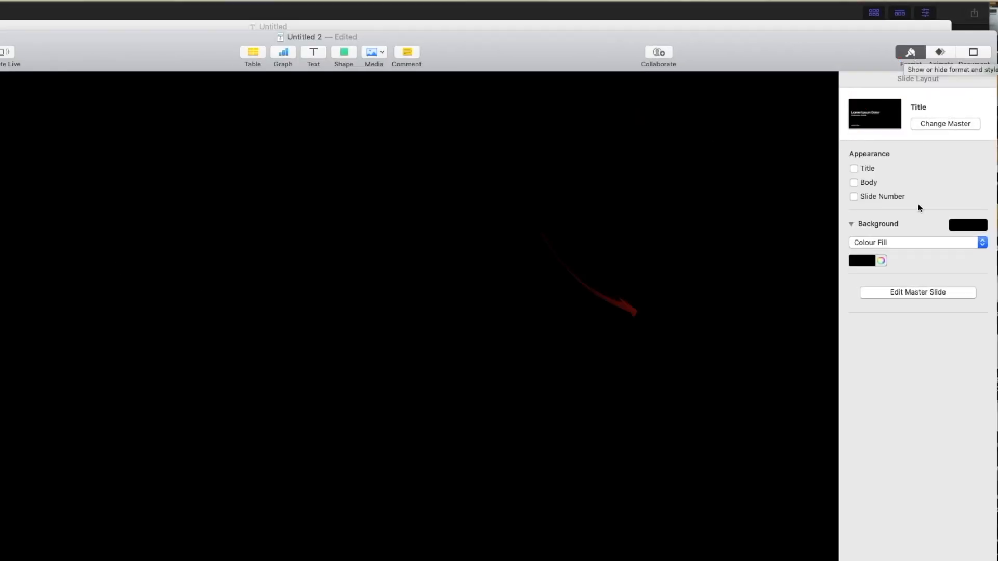
pyautogui.click(899, 244)
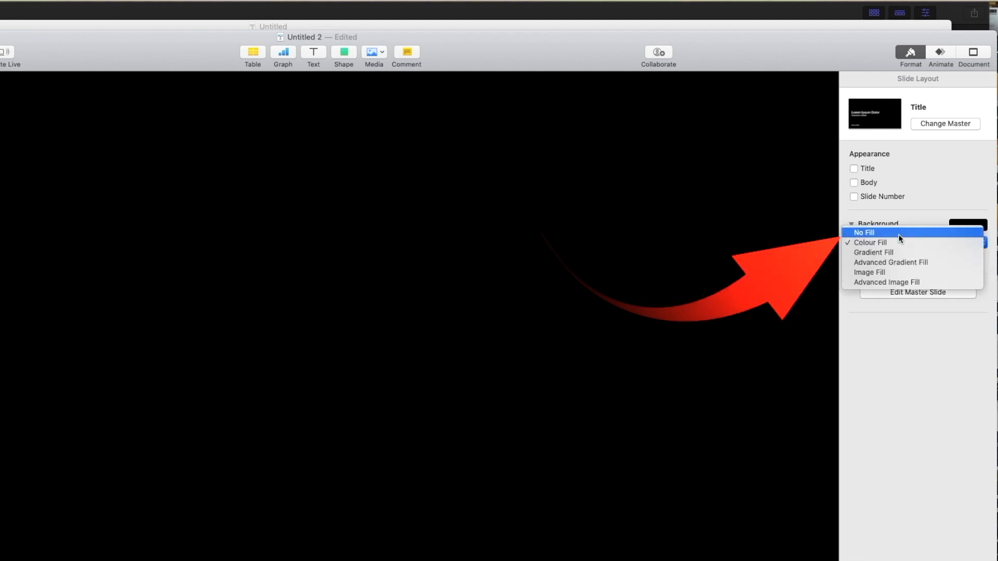
pyautogui.click(900, 238)
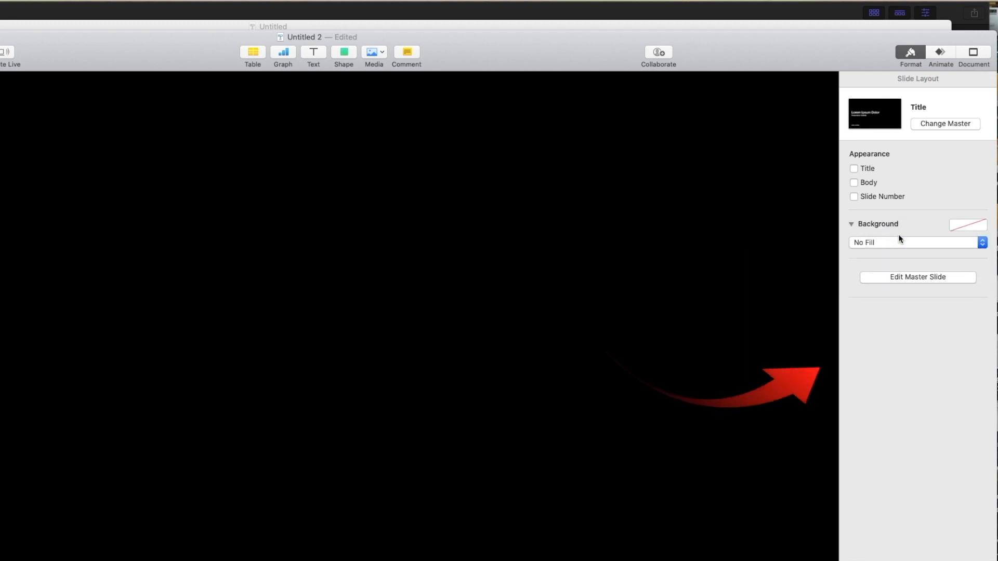
# - Set the background of the Title master slide to No Fill and finish editing the master
pyautogui.click(906, 276)
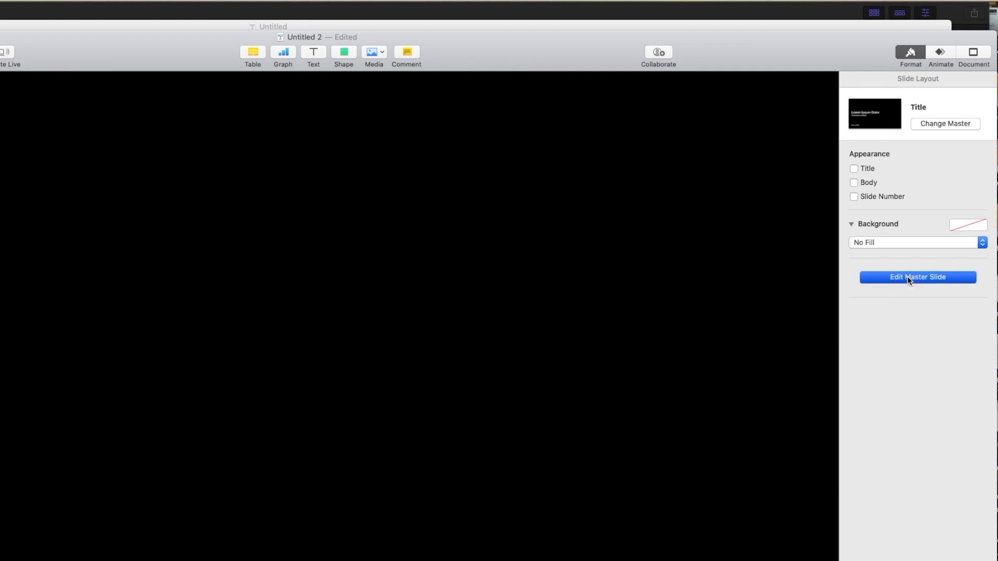
pyautogui.click(914, 245)
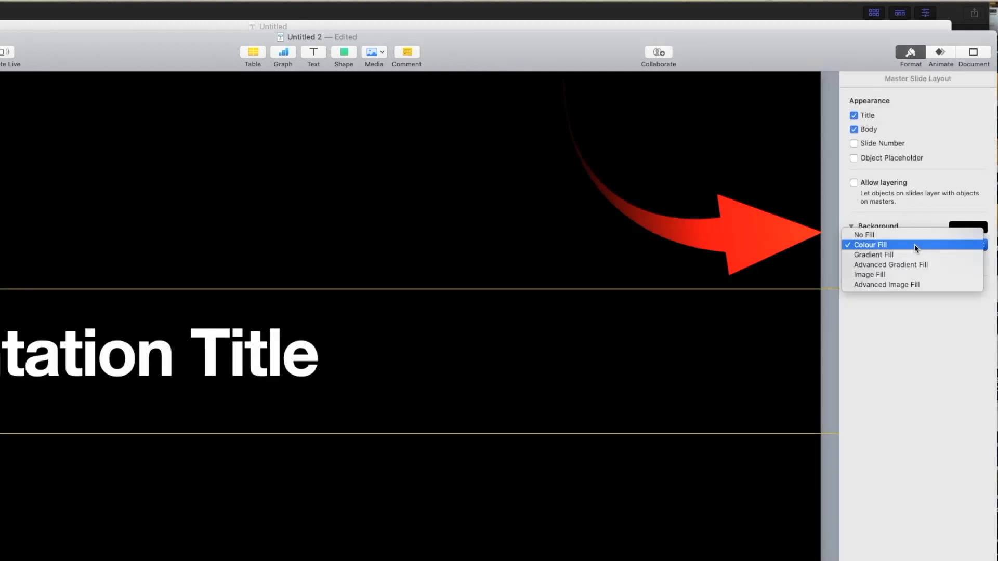
pyautogui.click(893, 238)
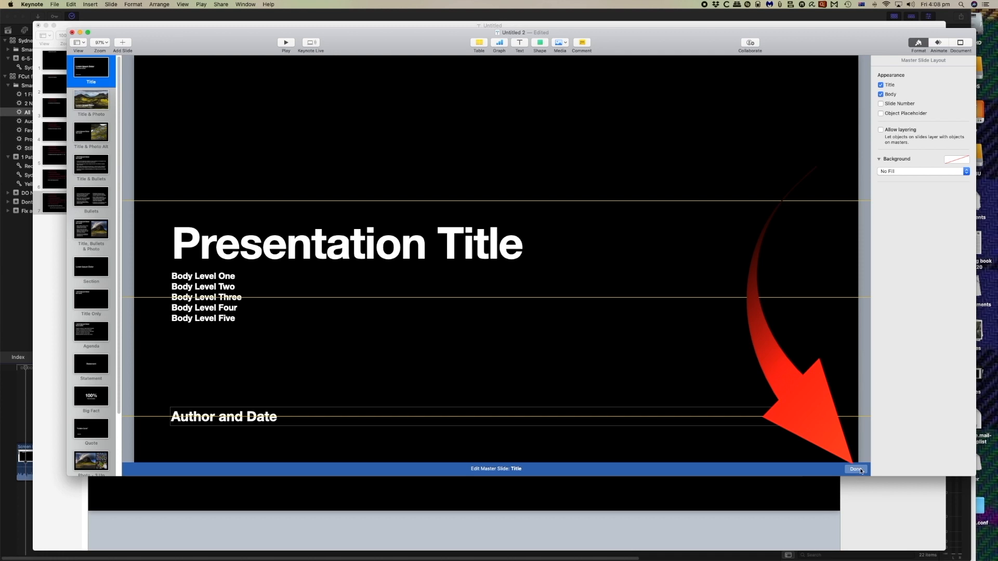
pyautogui.click(860, 470)
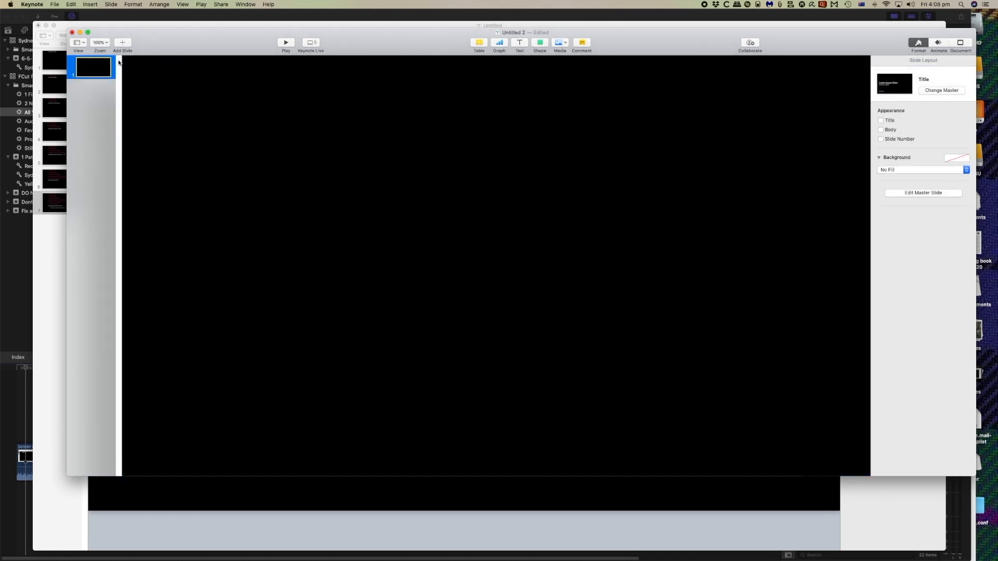
# - Minimize the blank presentation and preview the troubleshooting-list slides from the first through the fourth item
pyautogui.moveTo(170, 49); pyautogui.dragTo(186, 62)
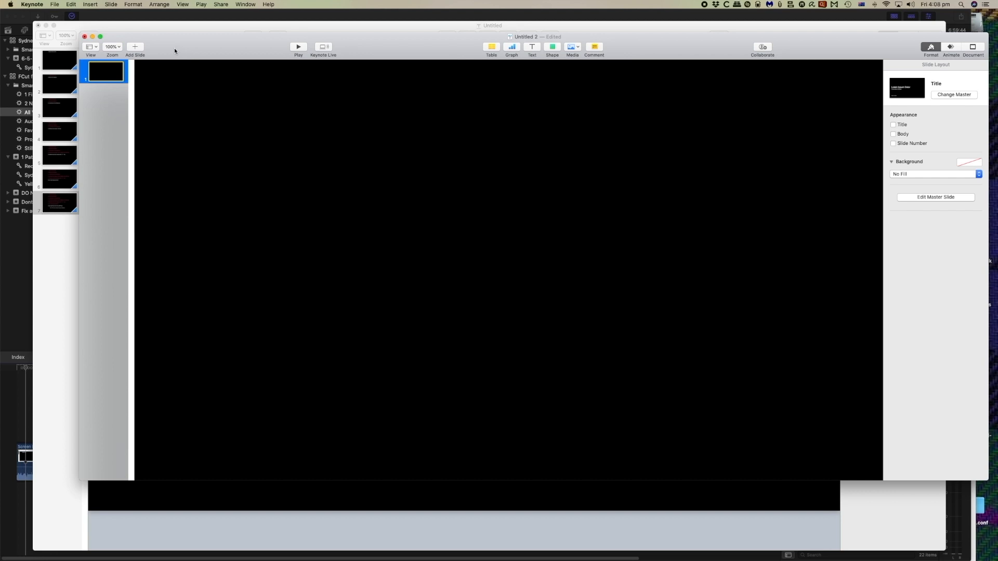
pyautogui.click(92, 36)
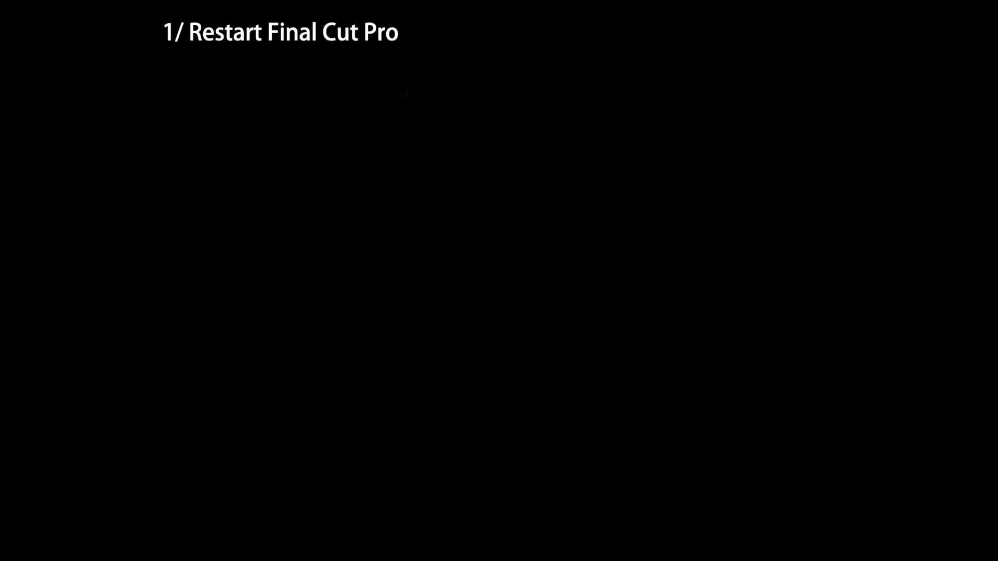
pyautogui.press('Right')
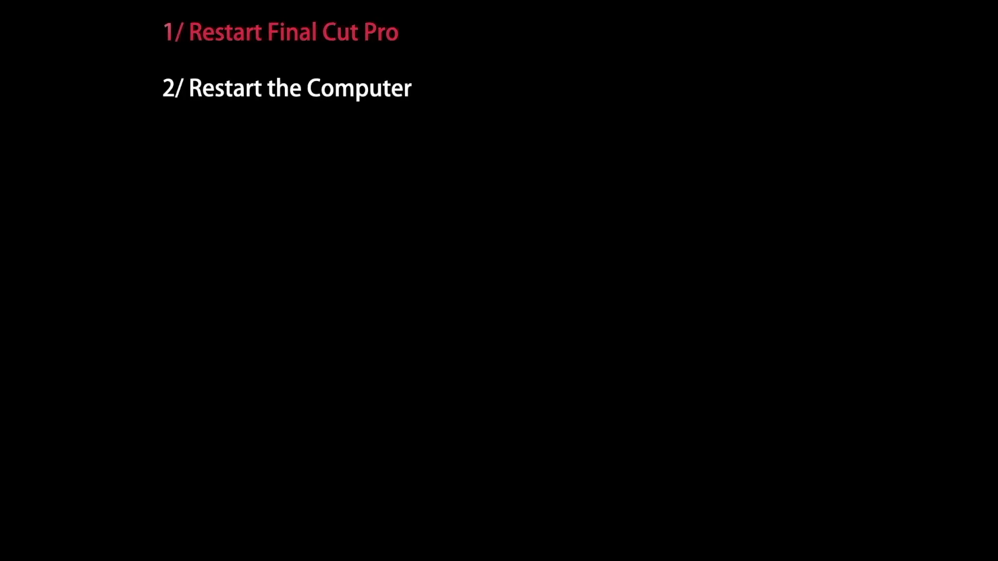
pyautogui.press('Right')
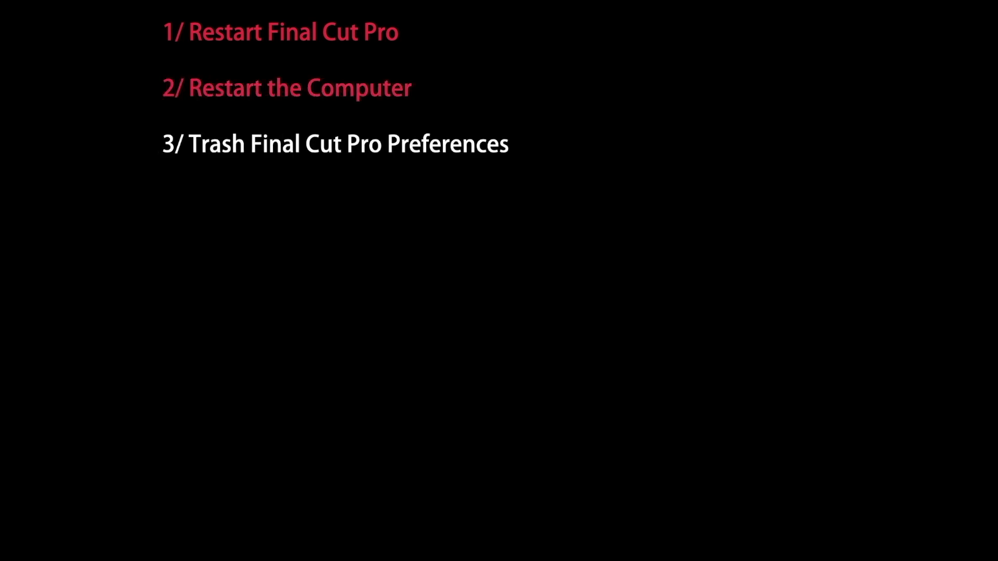
pyautogui.press('Right')
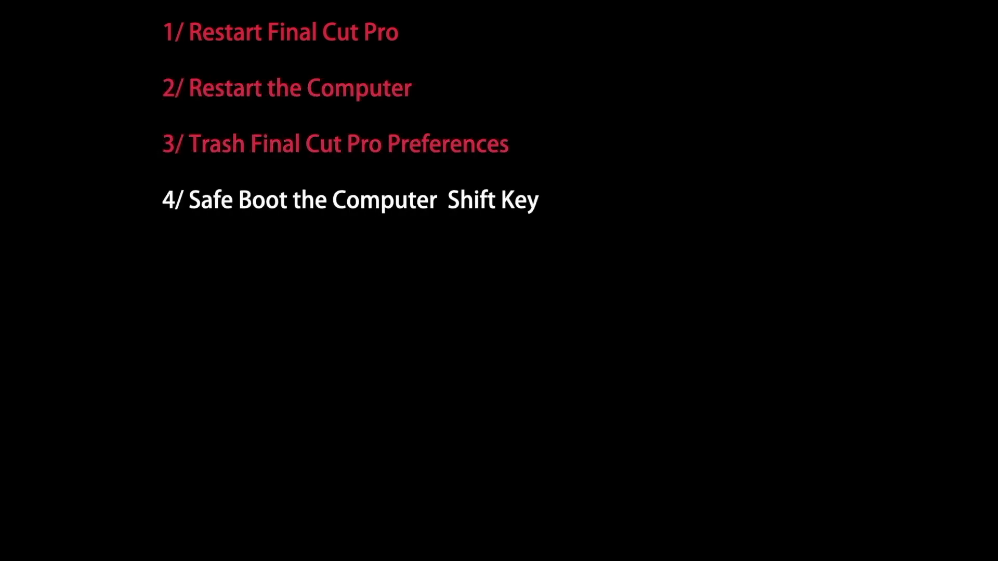
pyautogui.press('Escape')
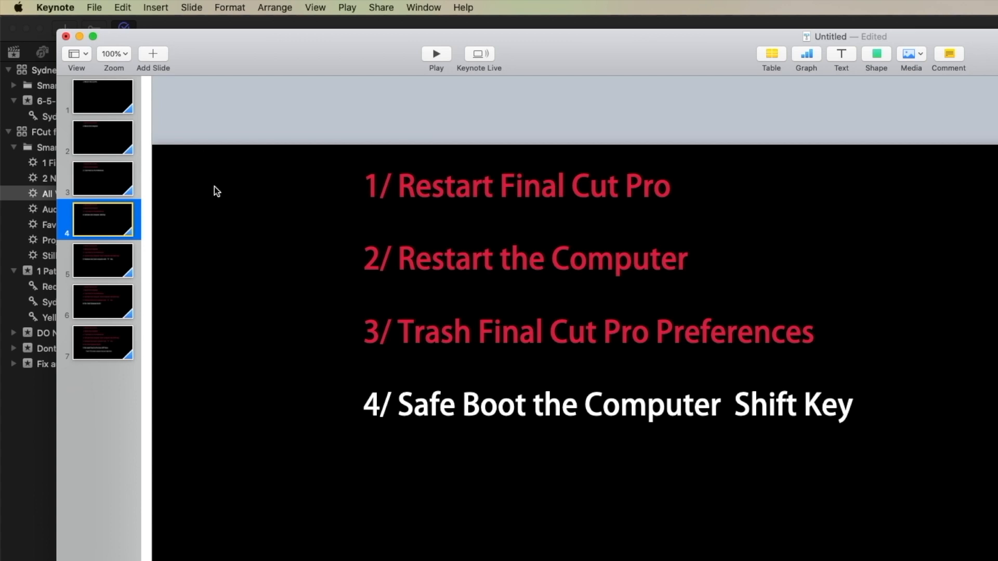
# - Export the presentation as a movie with custom resolution and Apple ProRes 4444 compression, naming the file Text
pyautogui.click(94, 7)
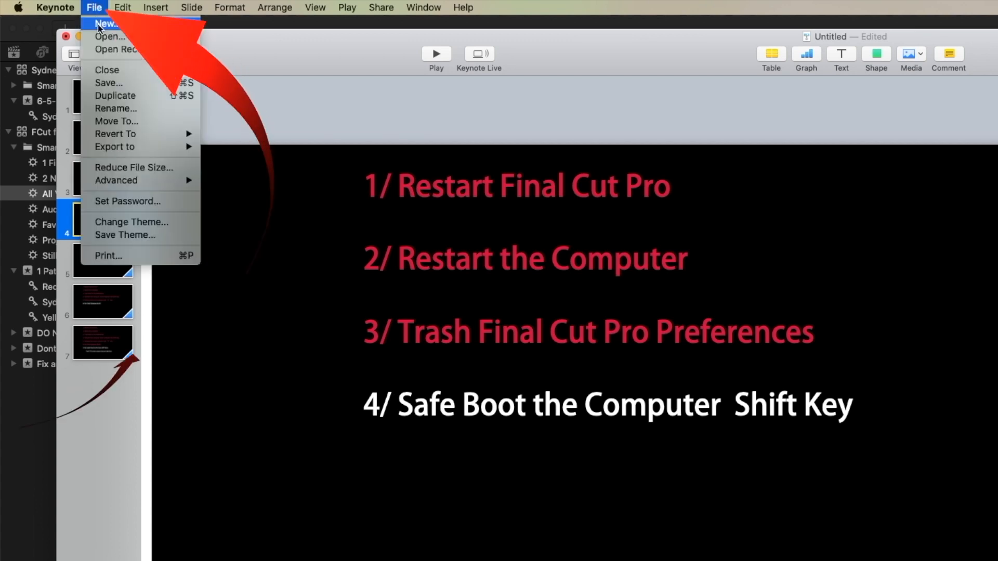
pyautogui.moveTo(120, 148)
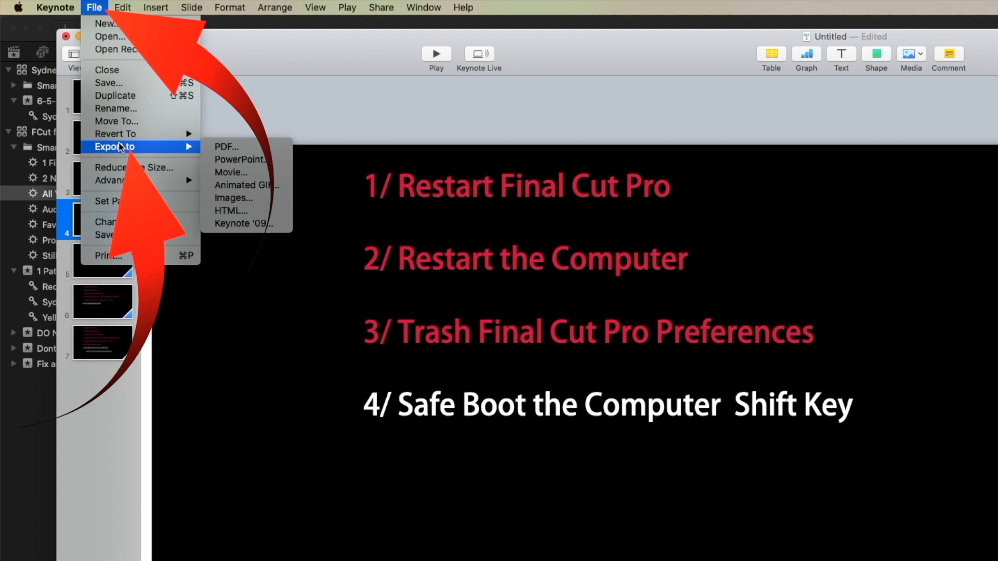
pyautogui.click(263, 174)
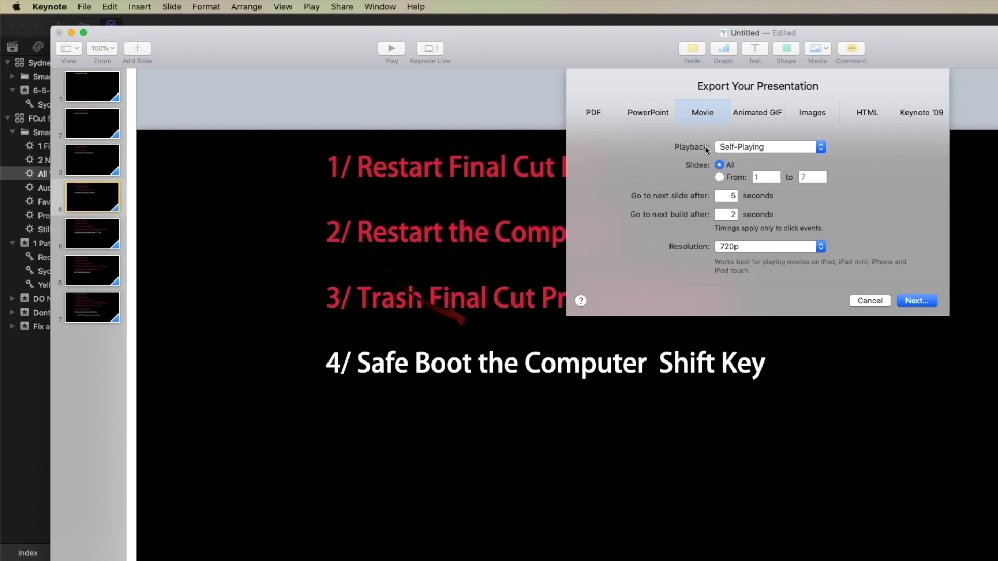
pyautogui.click(821, 248)
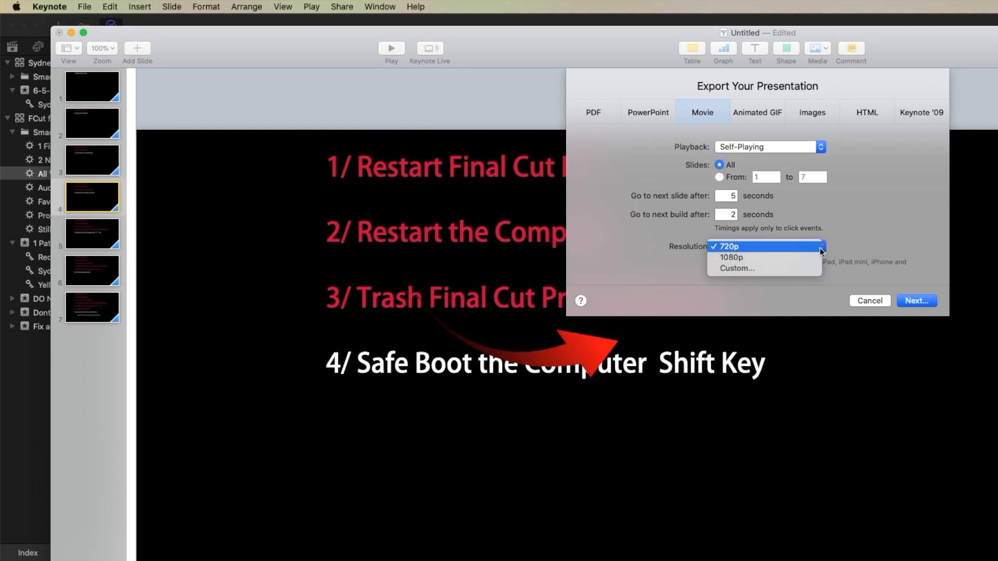
pyautogui.click(818, 270)
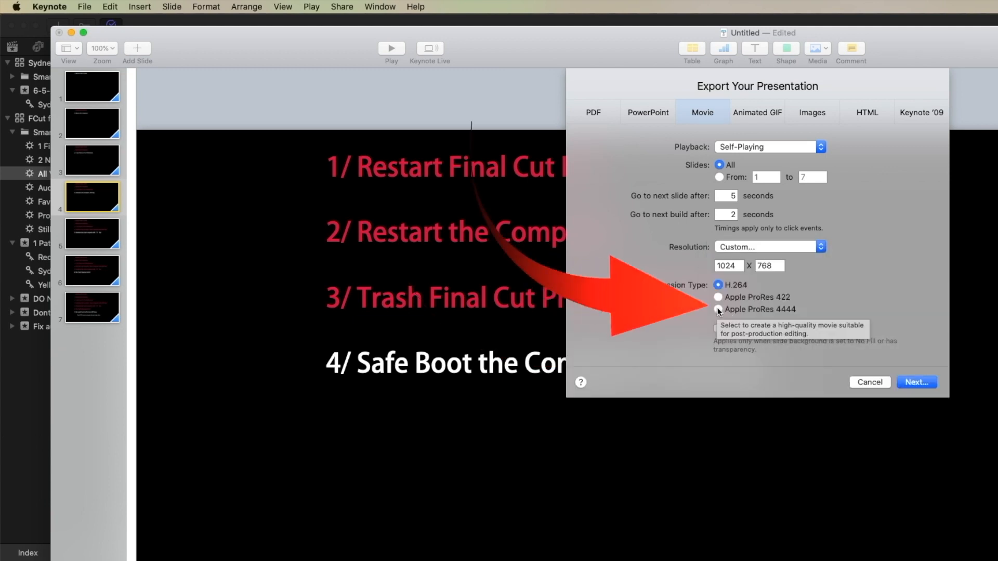
pyautogui.click(719, 311)
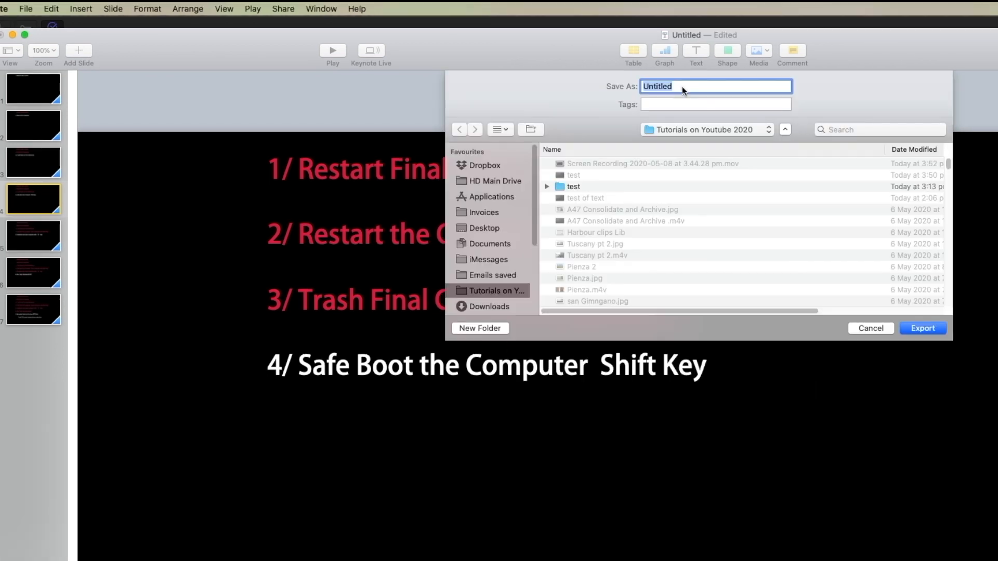
pyautogui.write('Text')
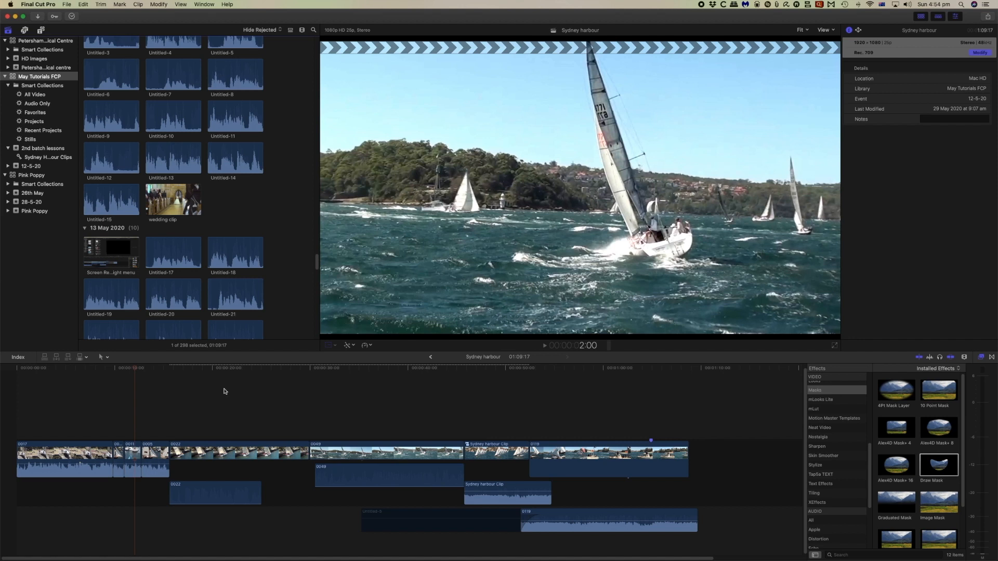
# - Consolidate the Sydney harbour project's media into the May Tutorials FCP library, including optimized and proxy media
pyautogui.click(67, 4)
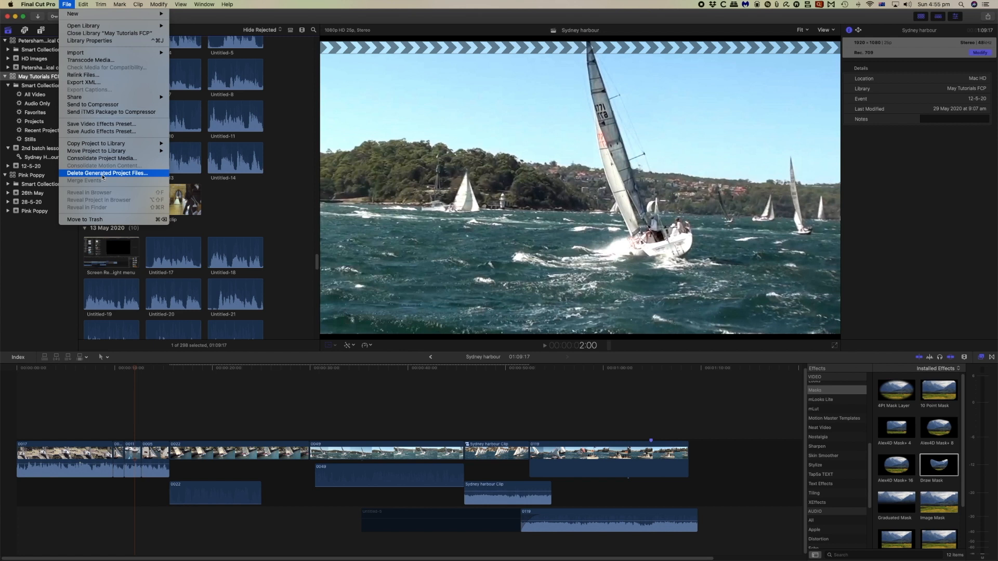
pyautogui.click(142, 158)
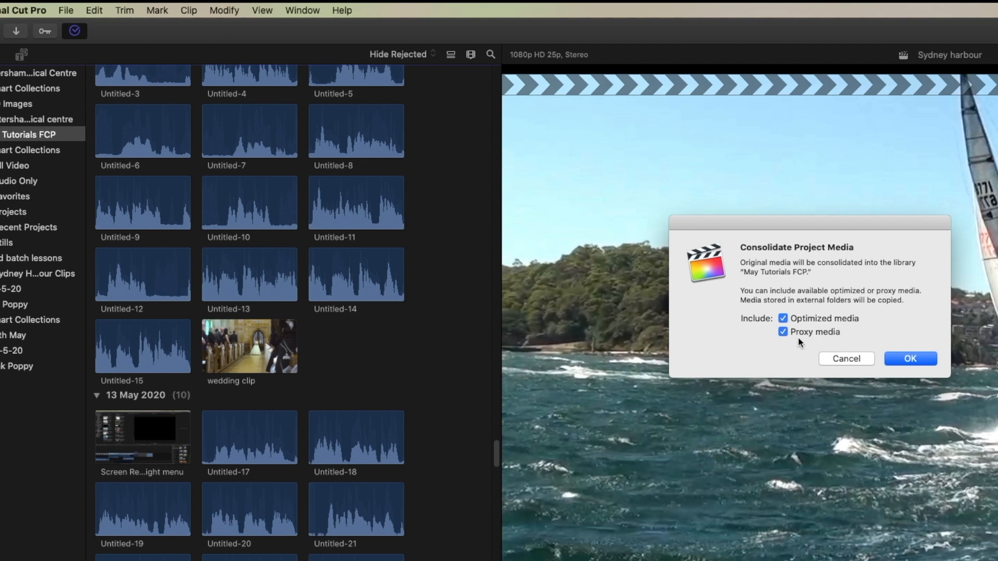
pyautogui.click(901, 359)
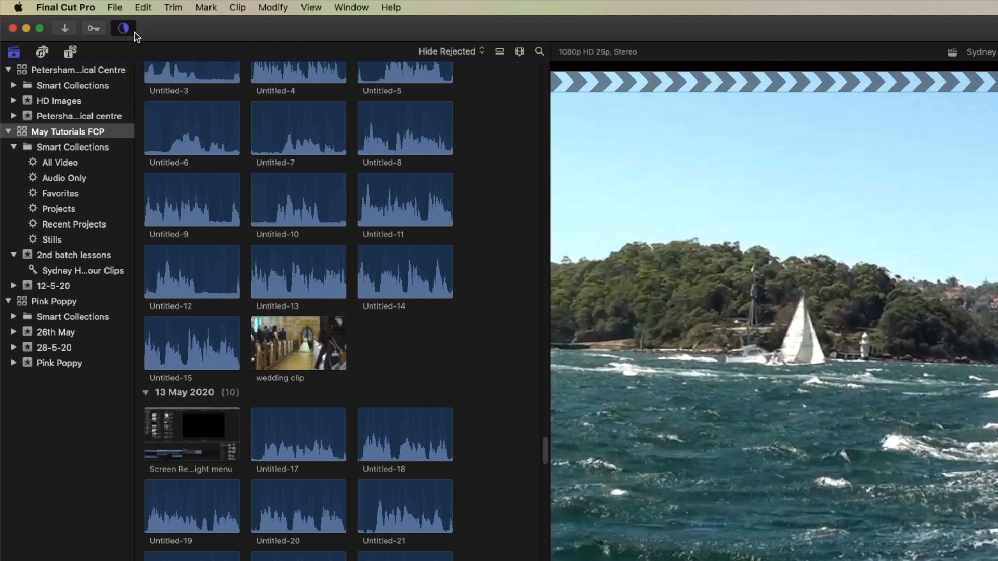
# - Check the Media Management progress in the Background Tasks window, and close it once the task is idle
pyautogui.click(124, 36)
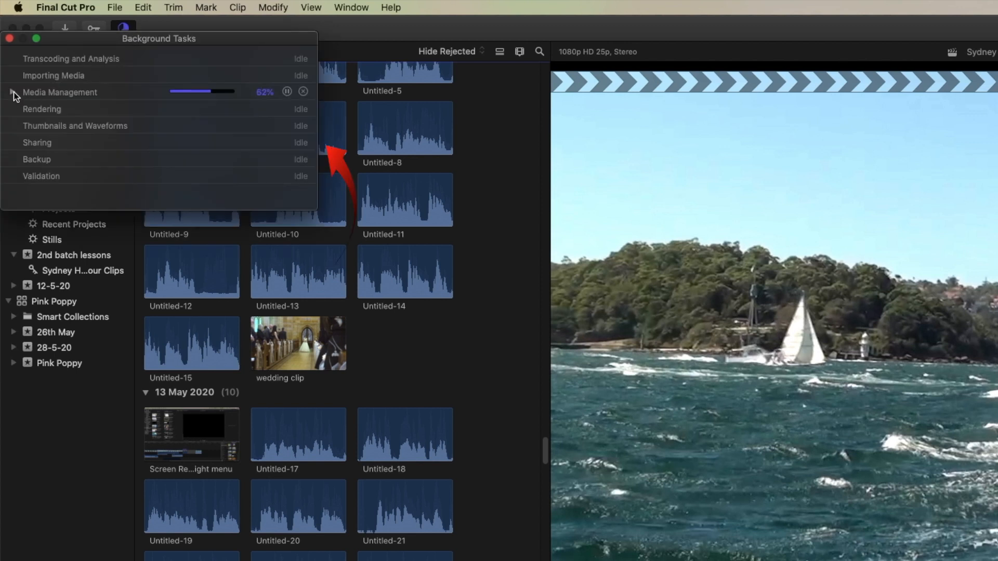
pyautogui.click(12, 92)
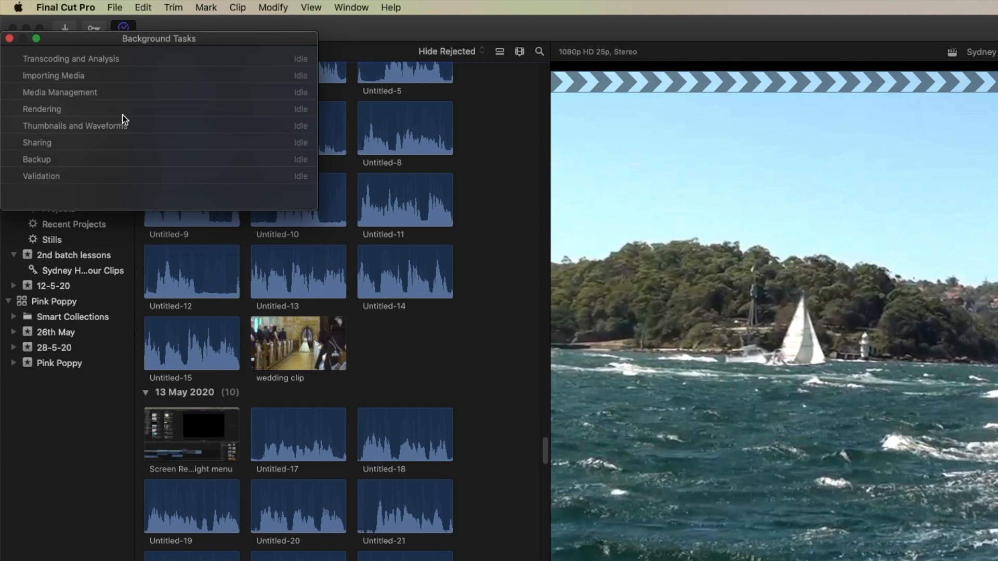
pyautogui.click(10, 38)
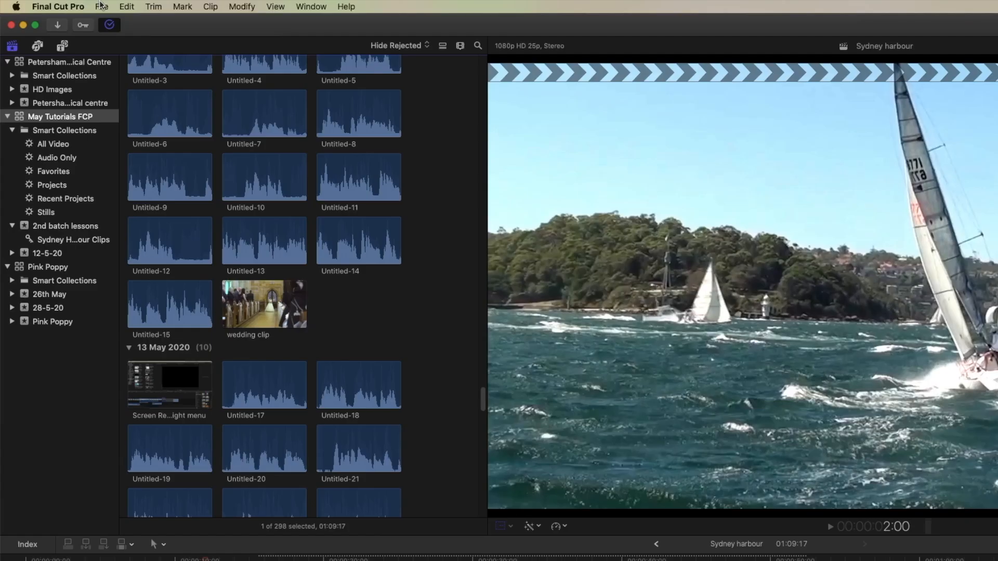
# - Run Consolidate Project Media again with optimized and proxy media included to check for remaining external files
pyautogui.click(115, 7)
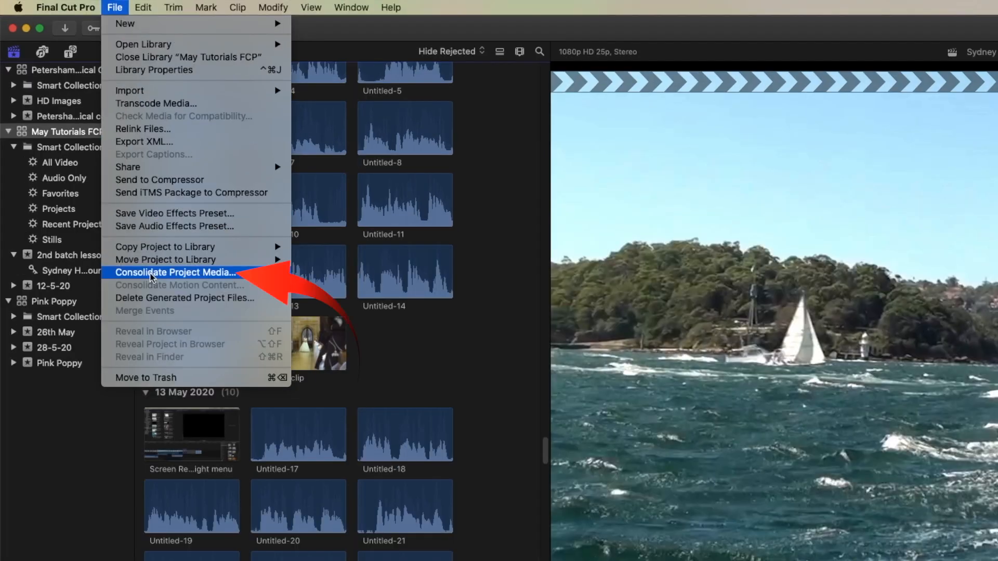
pyautogui.click(151, 274)
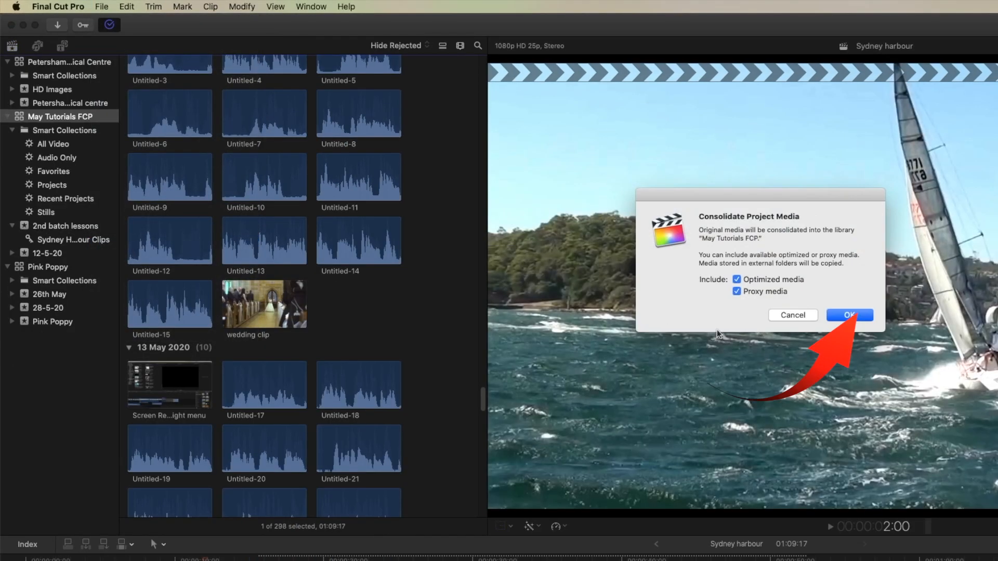
pyautogui.click(859, 314)
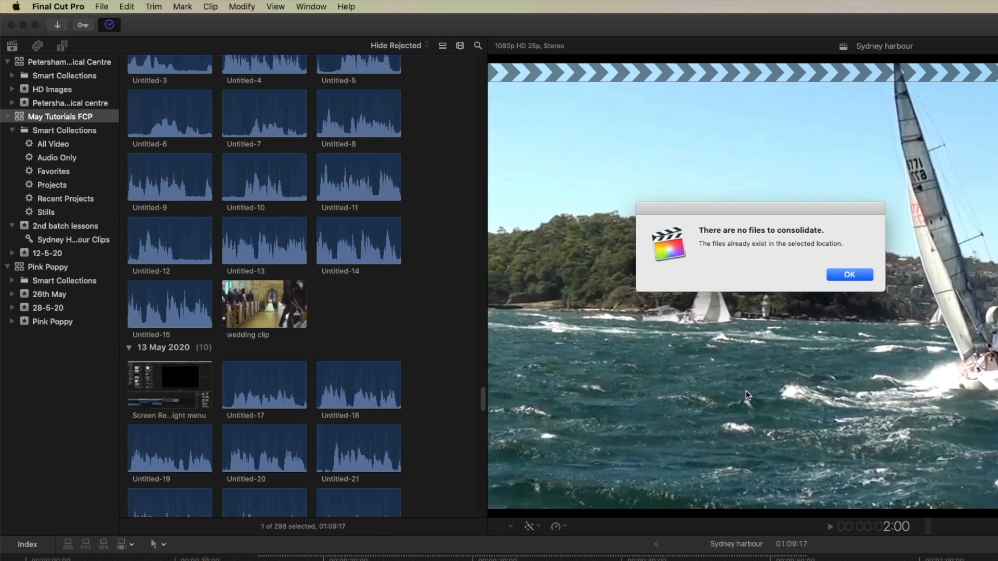
pyautogui.click(849, 275)
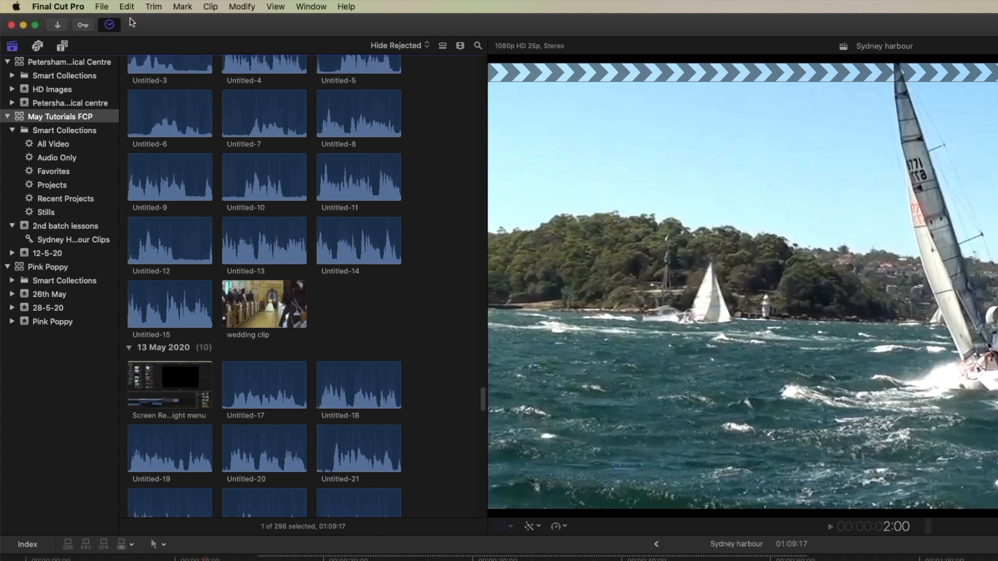
pyautogui.click(102, 6)
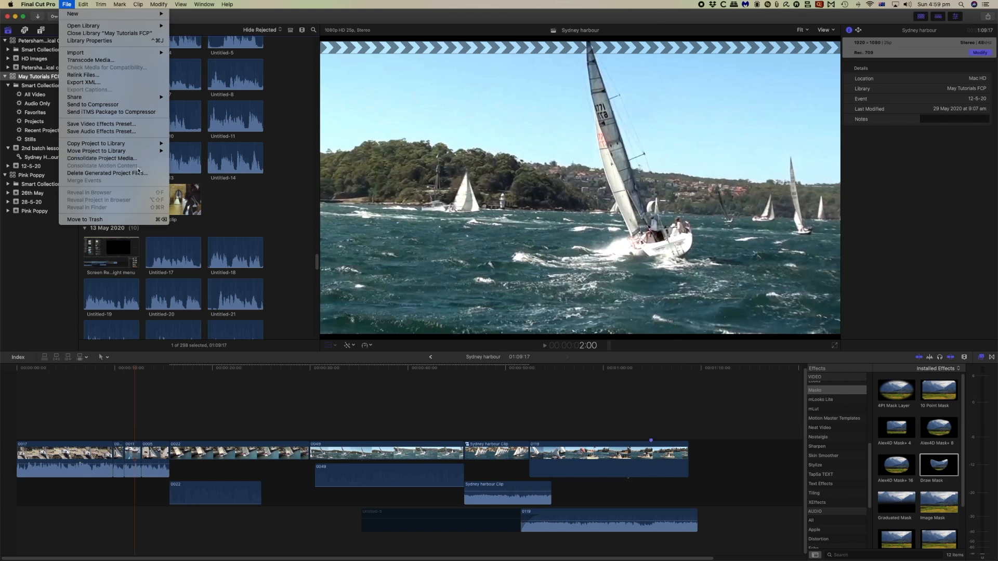
pyautogui.click(63, 233)
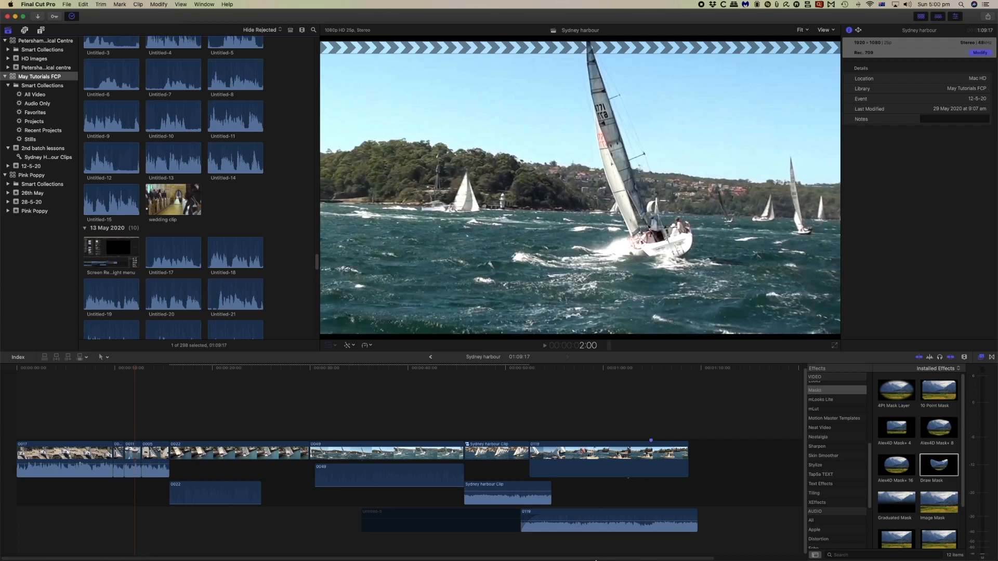
# - Switch to NeoFinder and list the contents of the 16-04-09 project folder in the 3TB 2014 catalog
pyautogui.moveTo(596, 560)
pyautogui.click(855, 548)
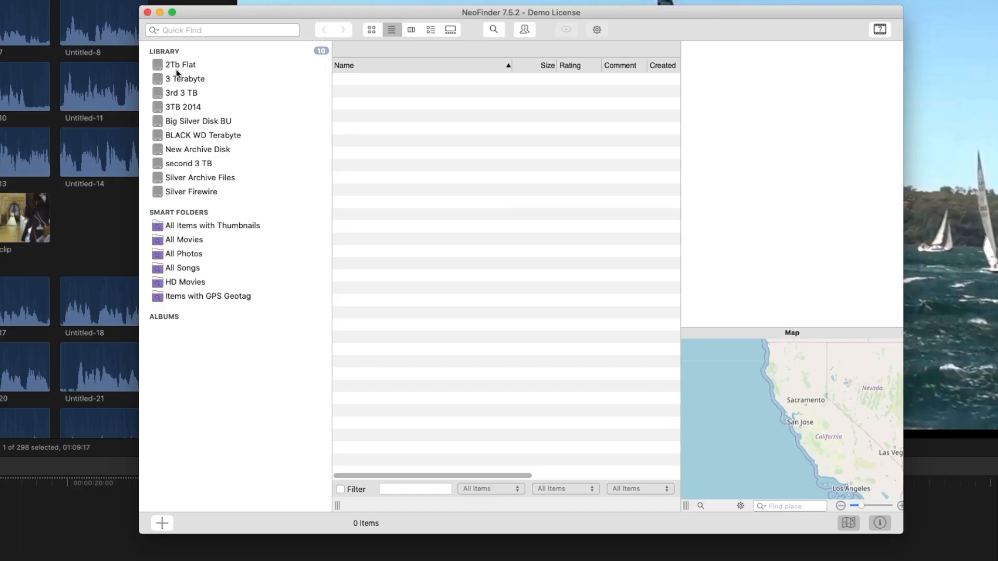
pyautogui.click(176, 109)
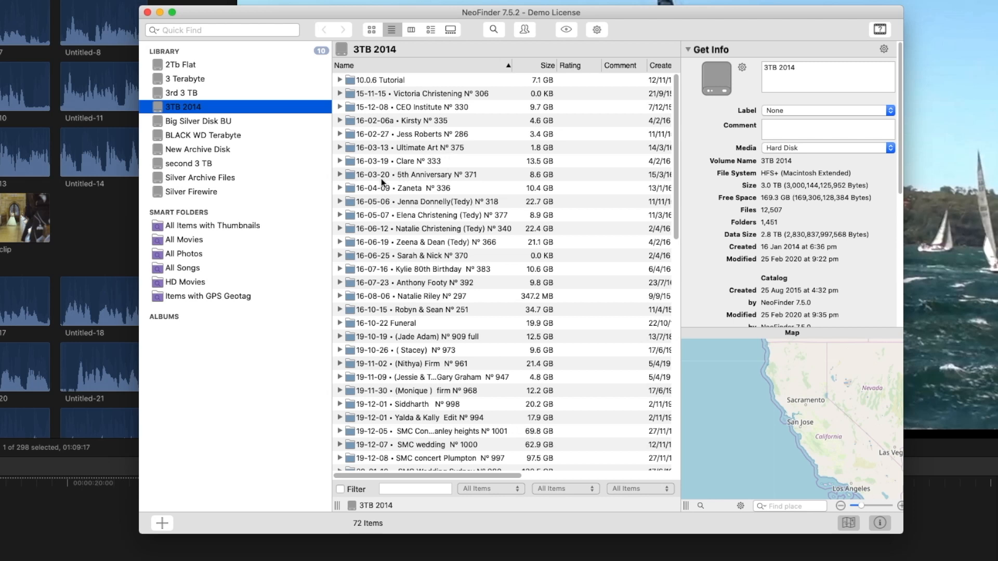
pyautogui.click(340, 188)
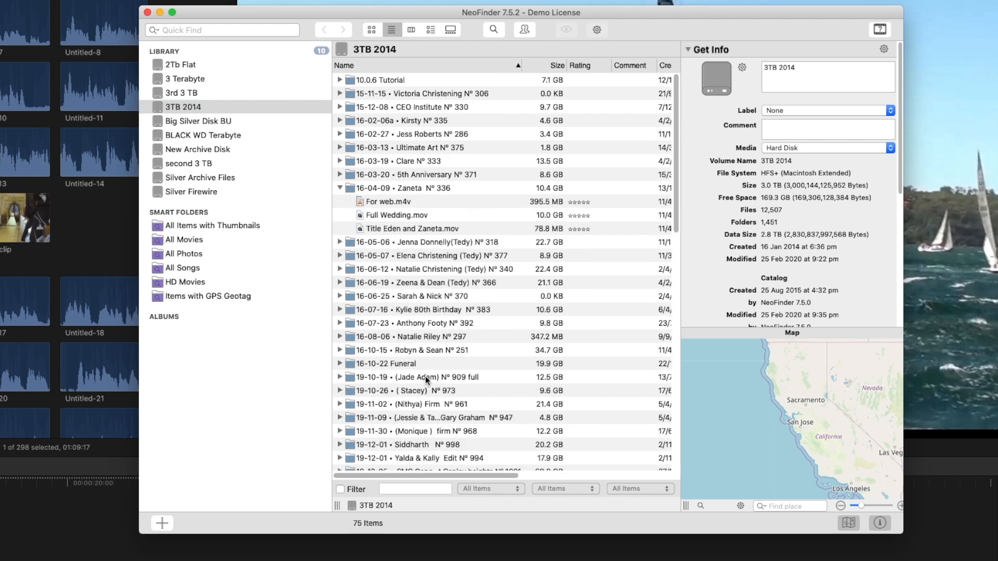
# - Search the catalogs for the client's first name, and expand the matching 19-10-26 project folder in the 3TB 2014 catalog
pyautogui.click(339, 189)
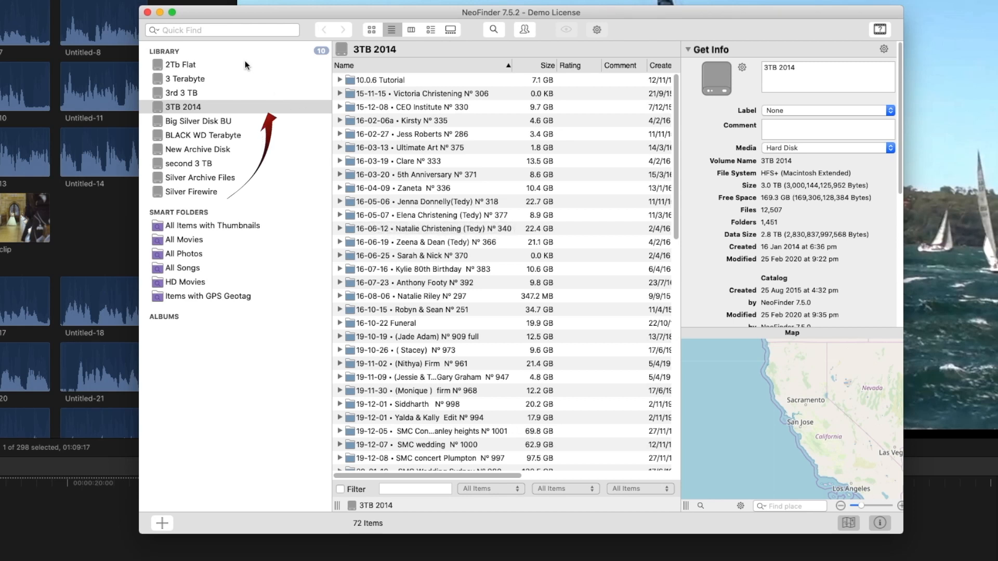
pyautogui.click(222, 30)
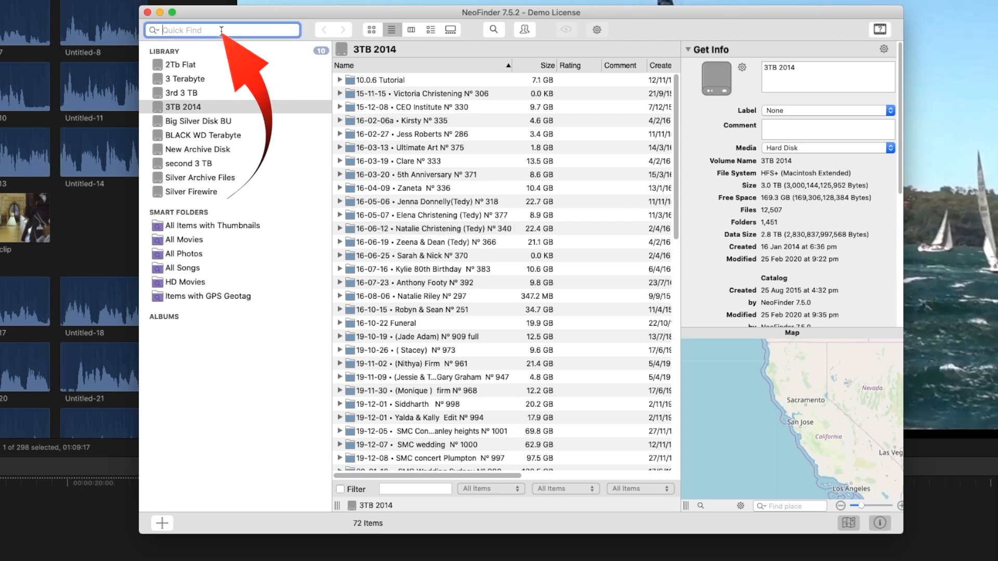
pyautogui.write('cameron')
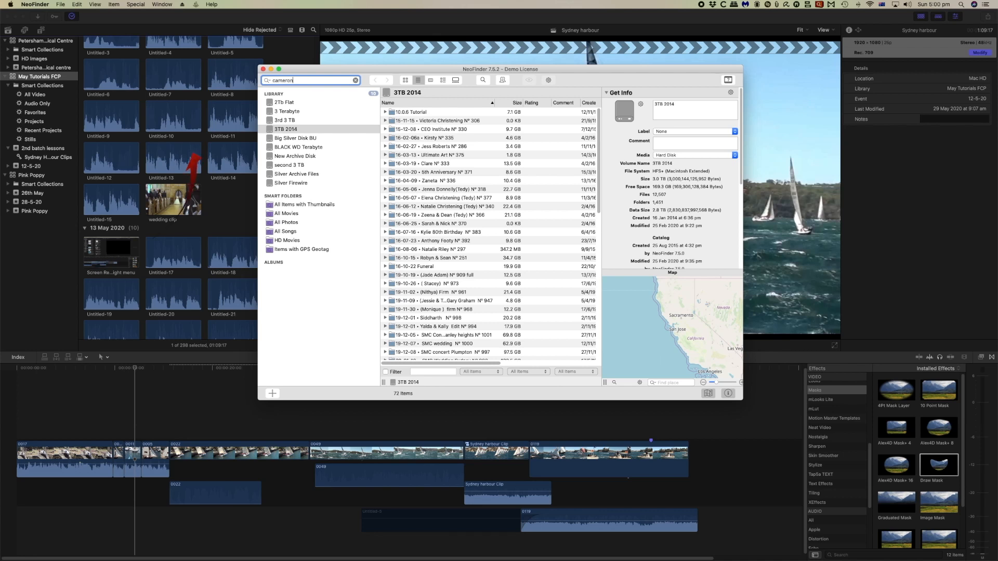
pyautogui.press('Return')
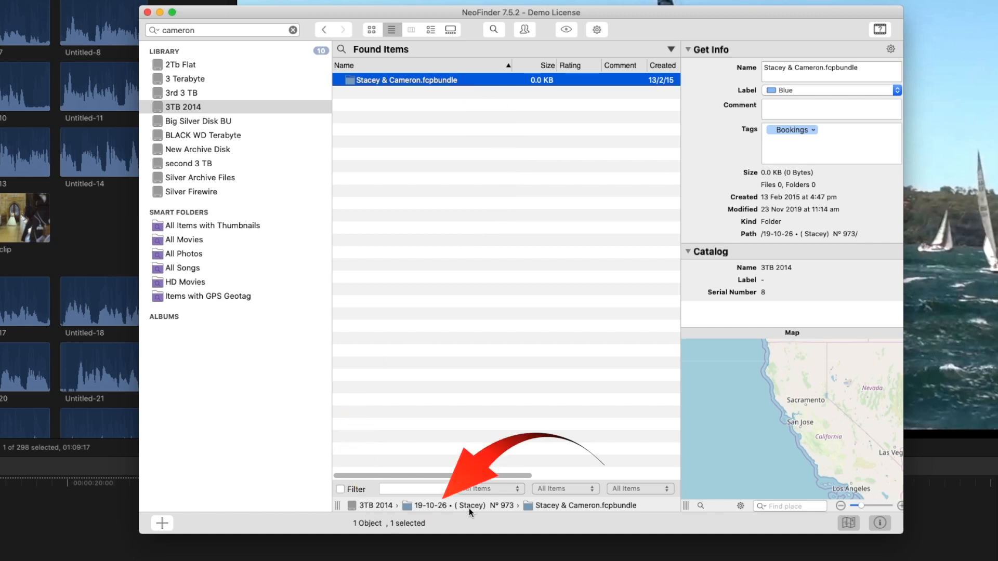
pyautogui.click(158, 107)
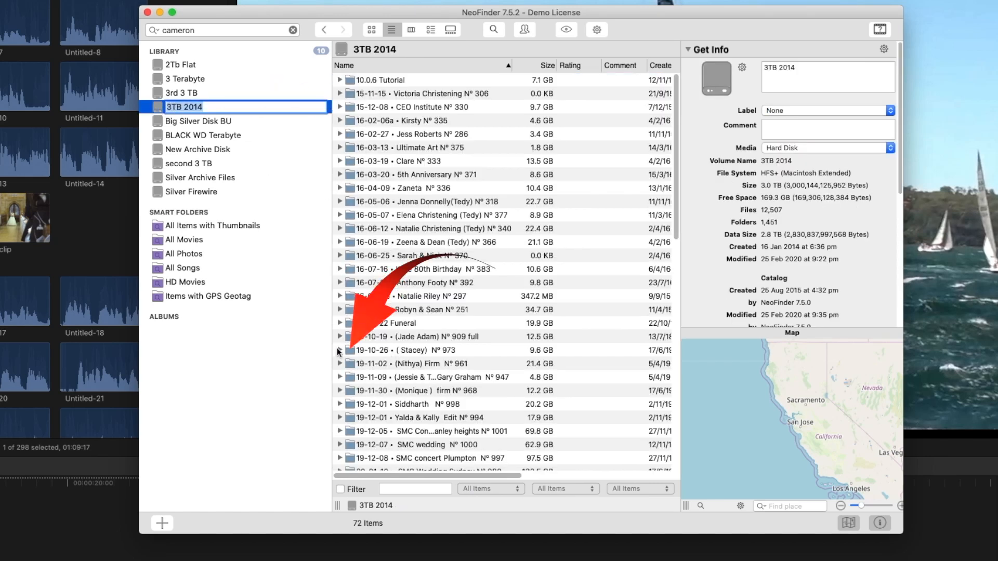
pyautogui.click(339, 351)
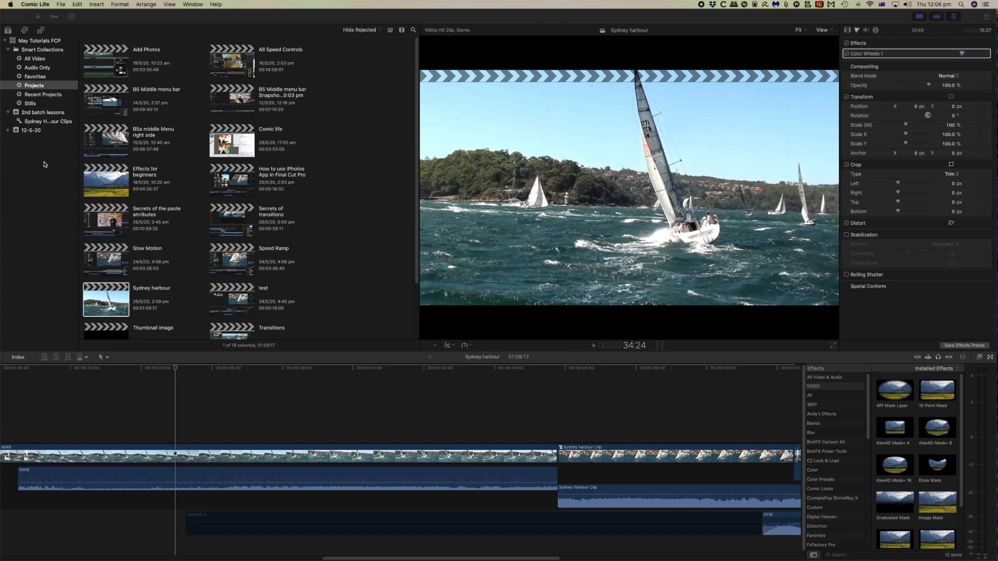
# - Switch to Comic Life and create a new document from the Outstanding Effort certificate template
pyautogui.click(62, 5)
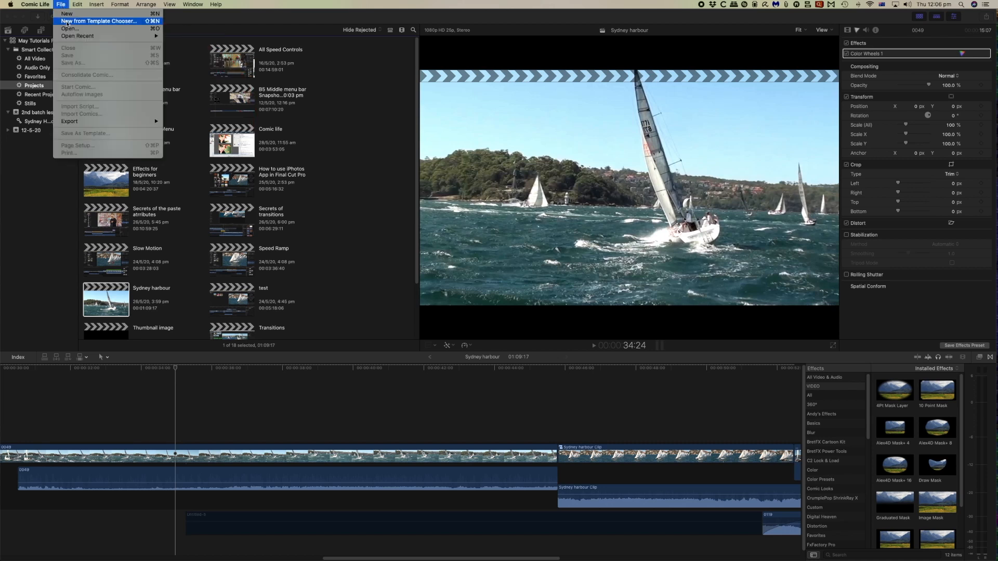
pyautogui.click(67, 23)
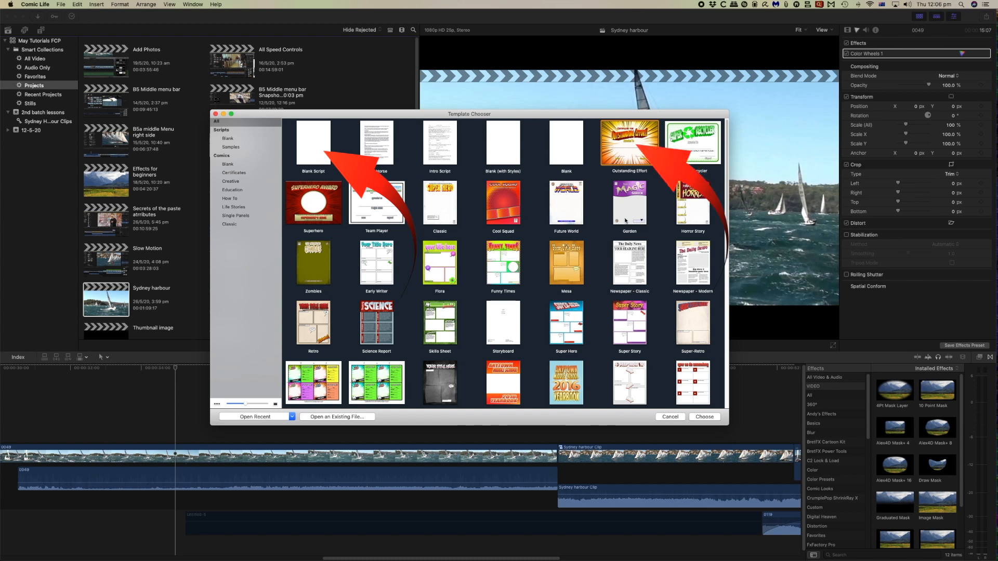
pyautogui.doubleClick(632, 147)
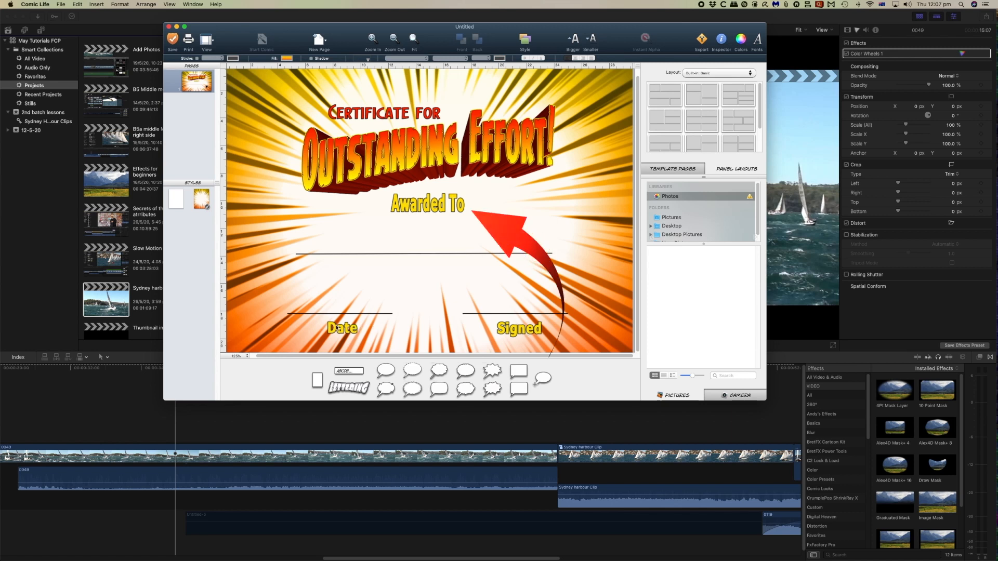
# - Clear the other certificate text and enlarge the "Outstanding Effort!" lettering to about 19.9 by 7.4 cm
pyautogui.click(427, 207)
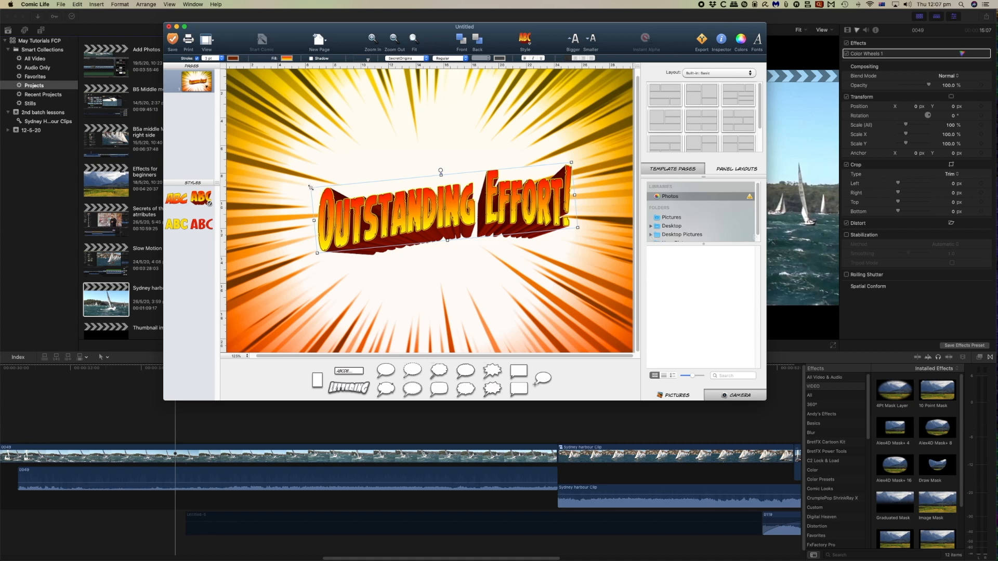
pyautogui.moveTo(310, 188); pyautogui.dragTo(294, 152)
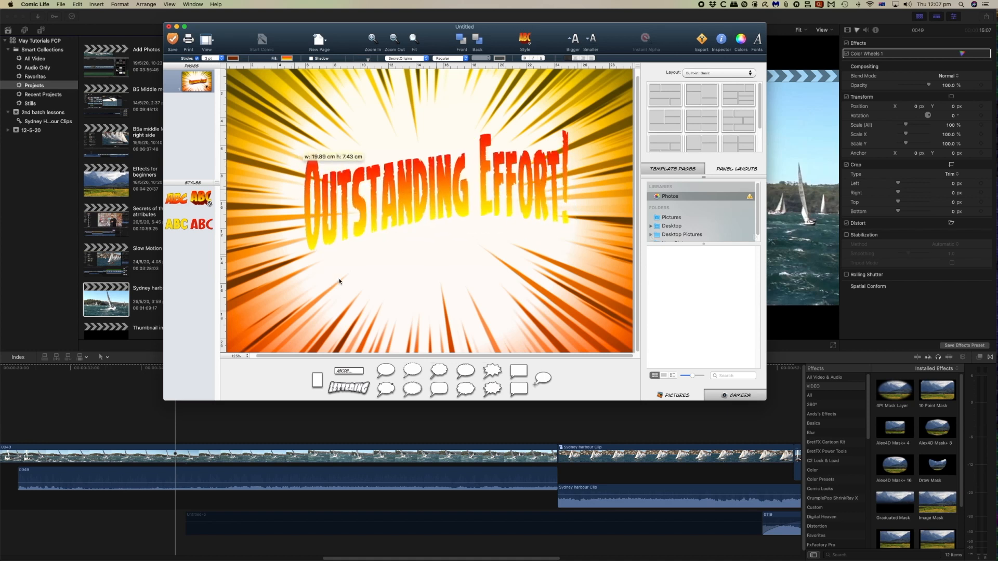
# - Try placing a new lettering object below the title, and delete it
pyautogui.moveTo(350, 387); pyautogui.dragTo(434, 296)
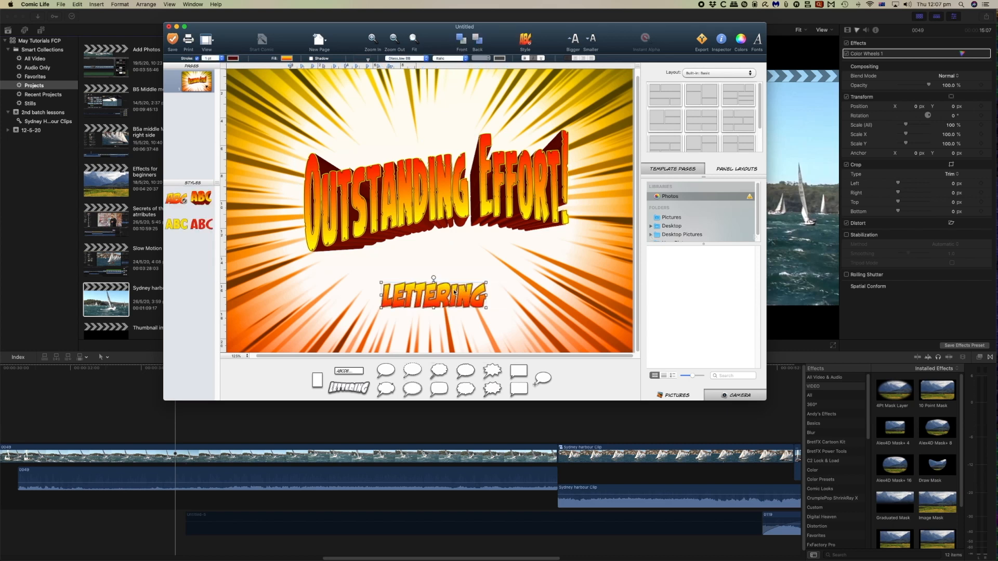
pyautogui.press('Delete')
# - Replace the "Outstanding Effort!" text with "Nº8" and widen the lettering
pyautogui.click(438, 209)
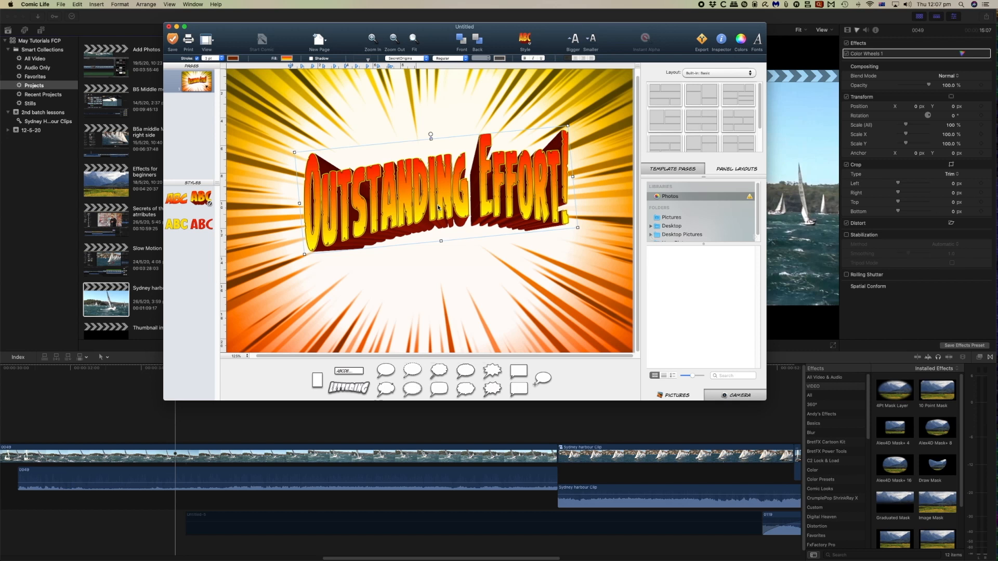
pyautogui.doubleClick(437, 208)
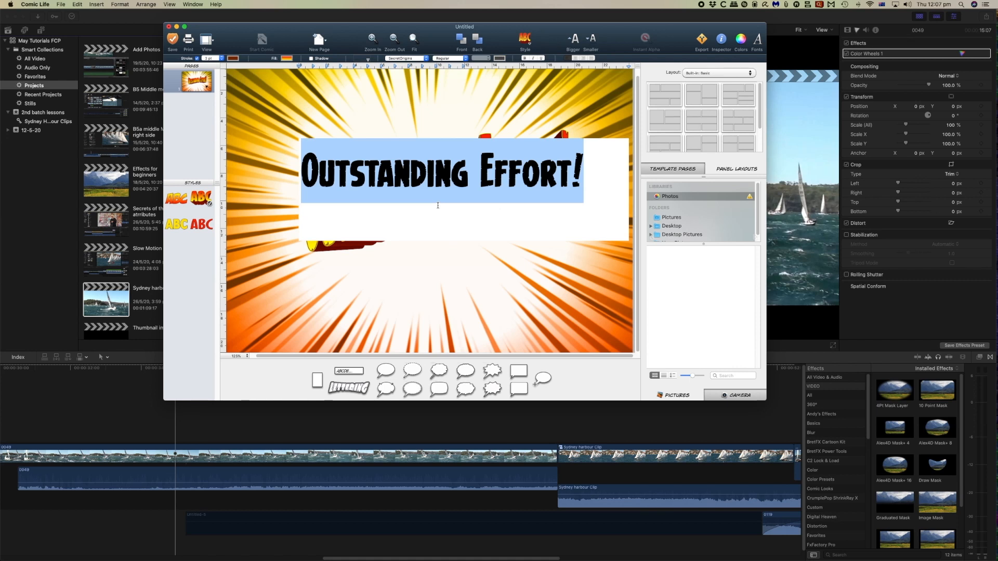
pyautogui.write('No')
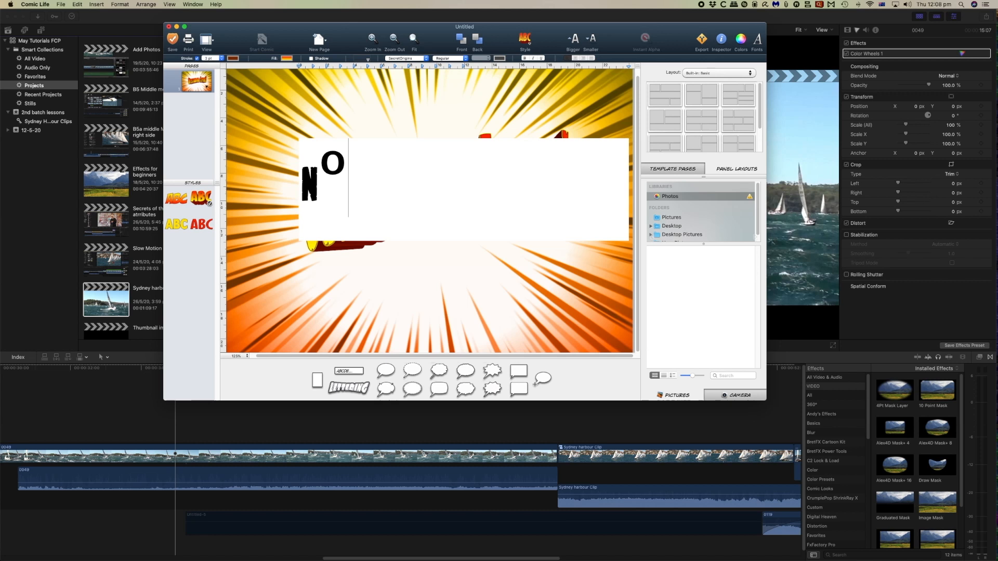
pyautogui.write('8')
pyautogui.click(494, 107)
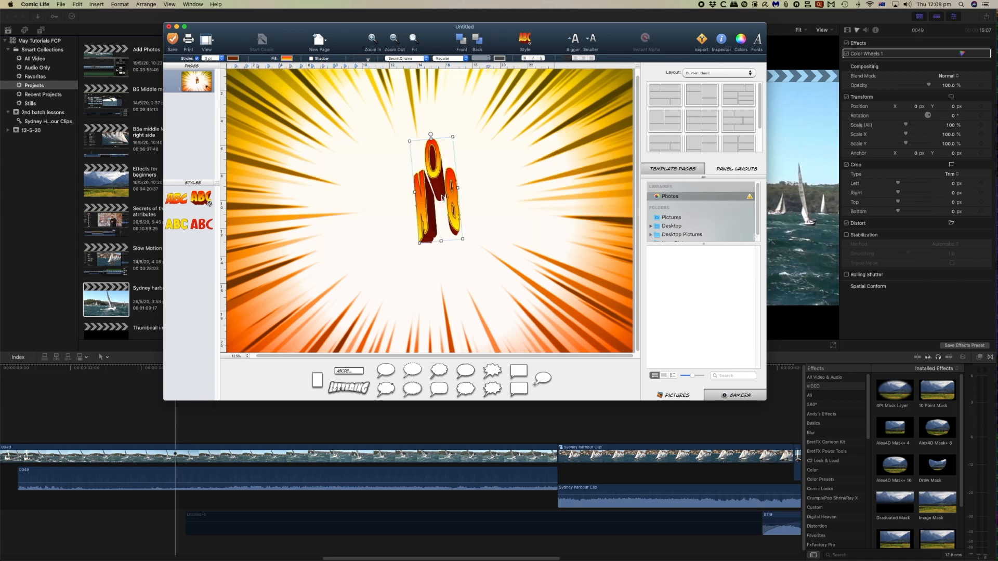
pyautogui.moveTo(419, 242); pyautogui.dragTo(342, 257)
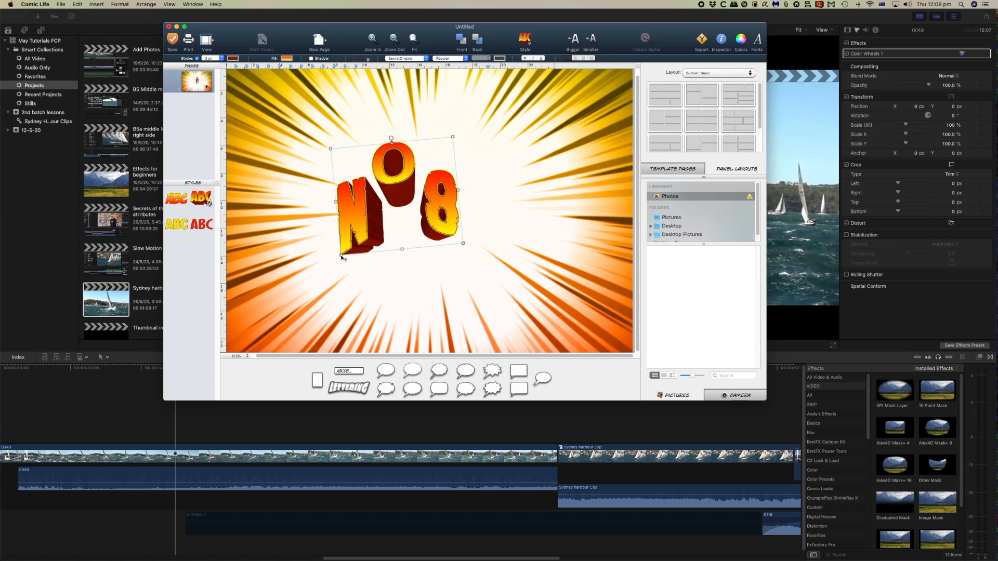
# - Apply the flat yellow-to-red lettering style to the Nº8 title, then enlarge it and adjust its shape
pyautogui.click(525, 38)
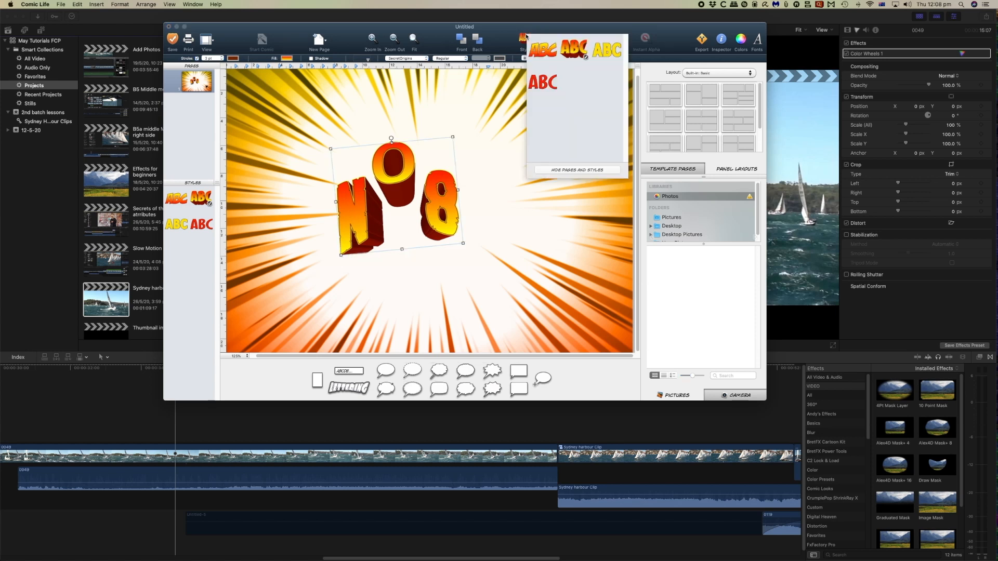
pyautogui.click(542, 52)
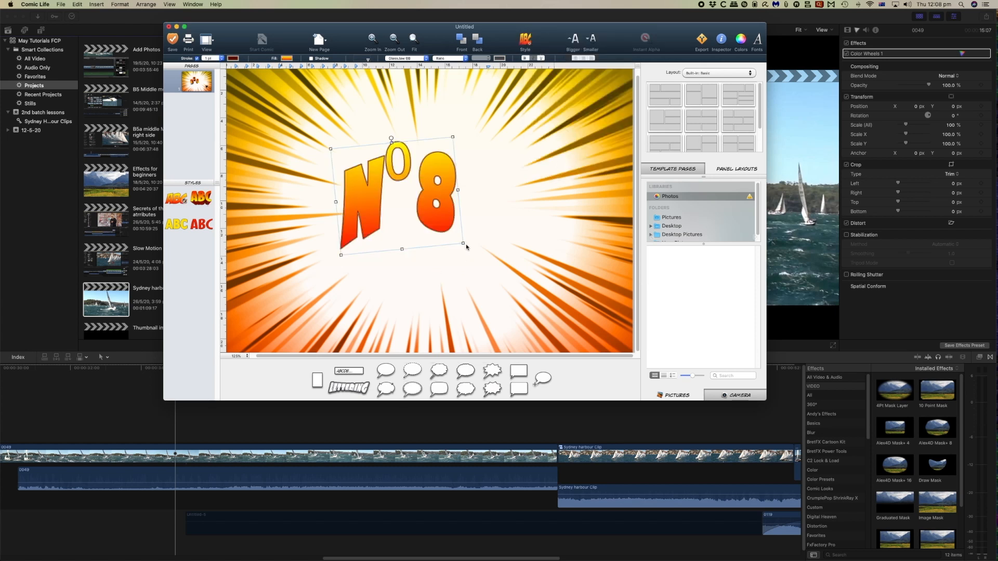
pyautogui.moveTo(466, 246); pyautogui.dragTo(554, 275)
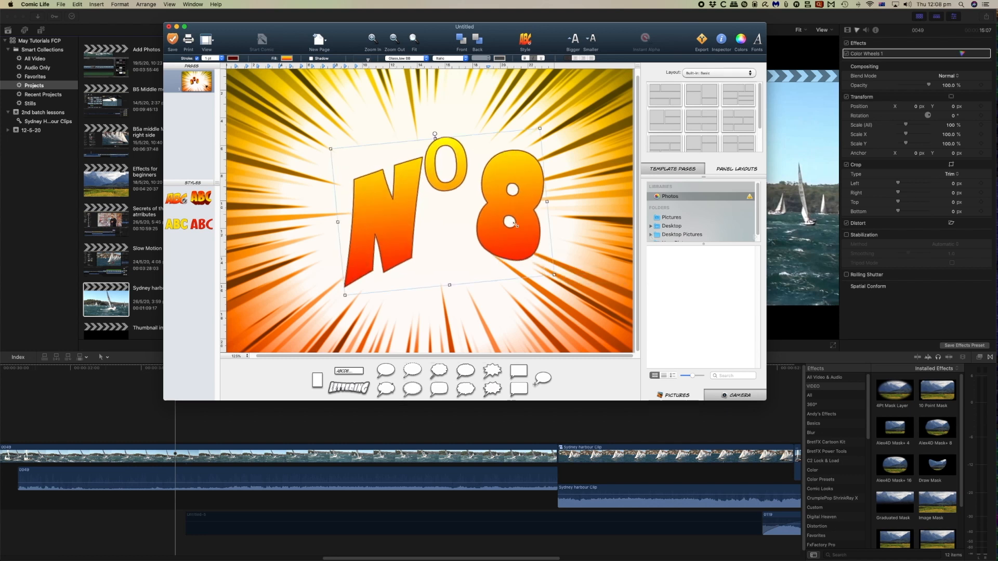
pyautogui.click(516, 224)
pyautogui.moveTo(449, 257); pyautogui.dragTo(450, 285)
pyautogui.moveTo(541, 137); pyautogui.dragTo(549, 132)
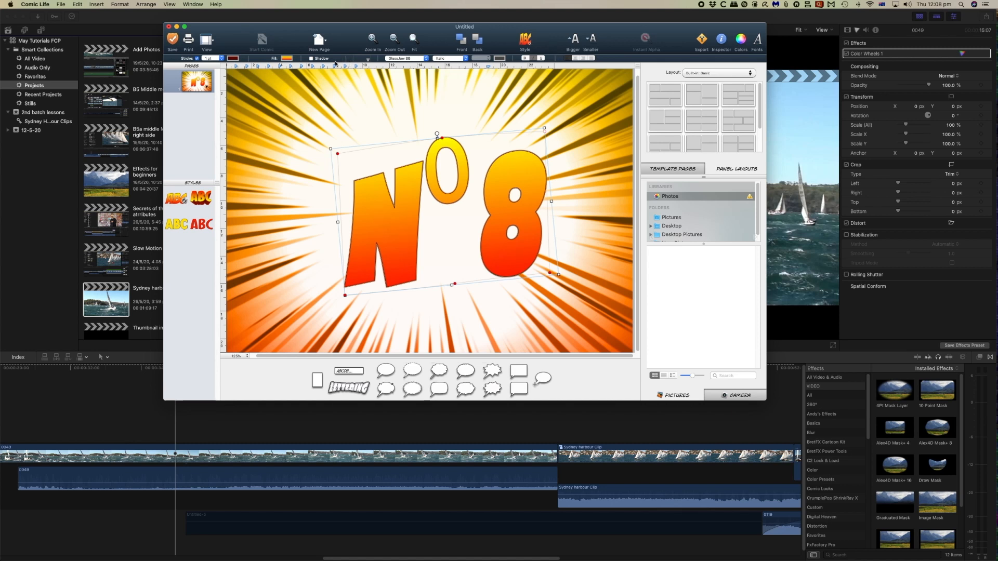
# - Try several gradient fills on the Nº8 title, ending with a blue one with yellow highlights
pyautogui.click(287, 58)
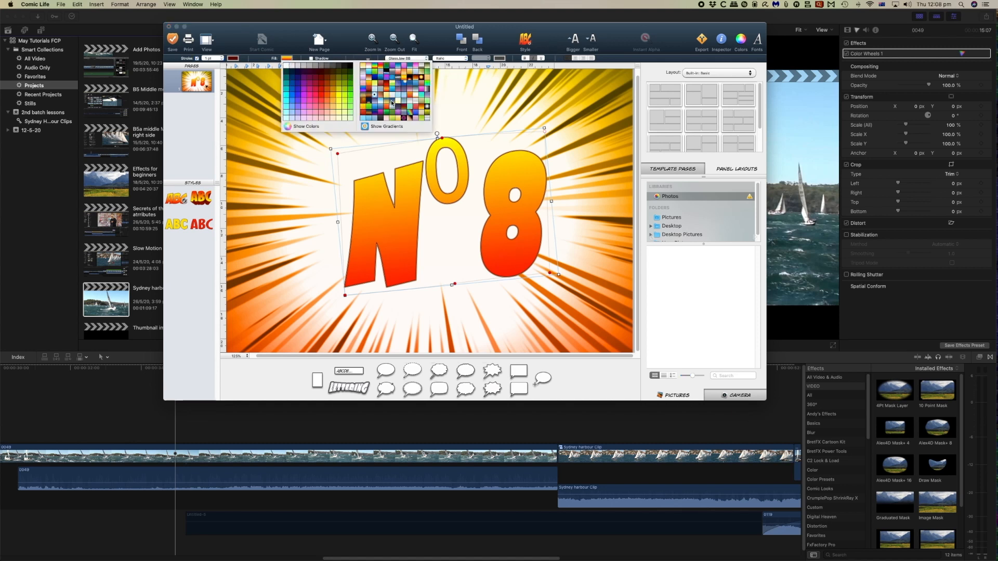
pyautogui.click(391, 102)
pyautogui.click(286, 58)
pyautogui.click(374, 83)
pyautogui.click(287, 59)
pyautogui.click(395, 84)
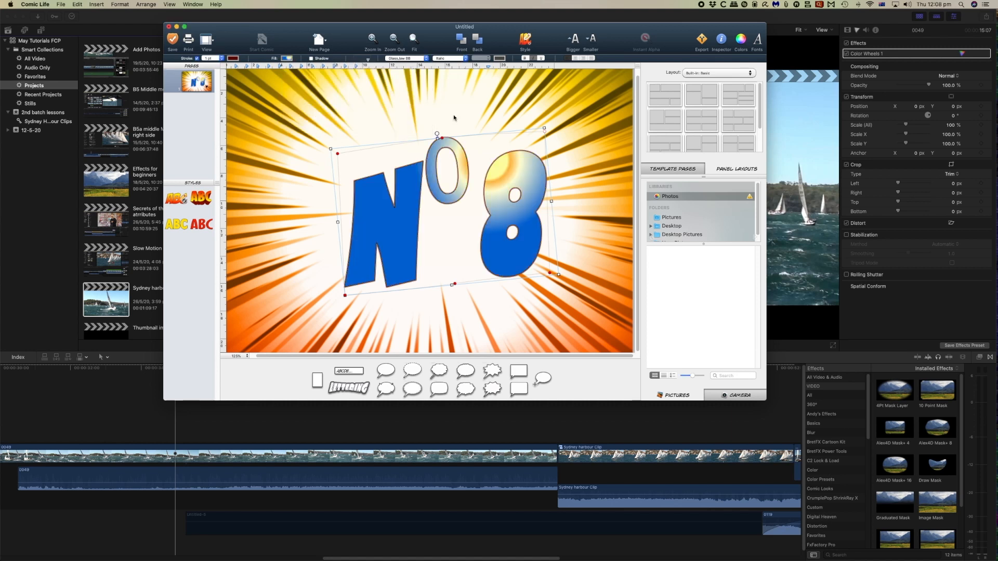
# - Try several comic fonts on the Nº8 title, ending with Zooom BB
pyautogui.click(413, 59)
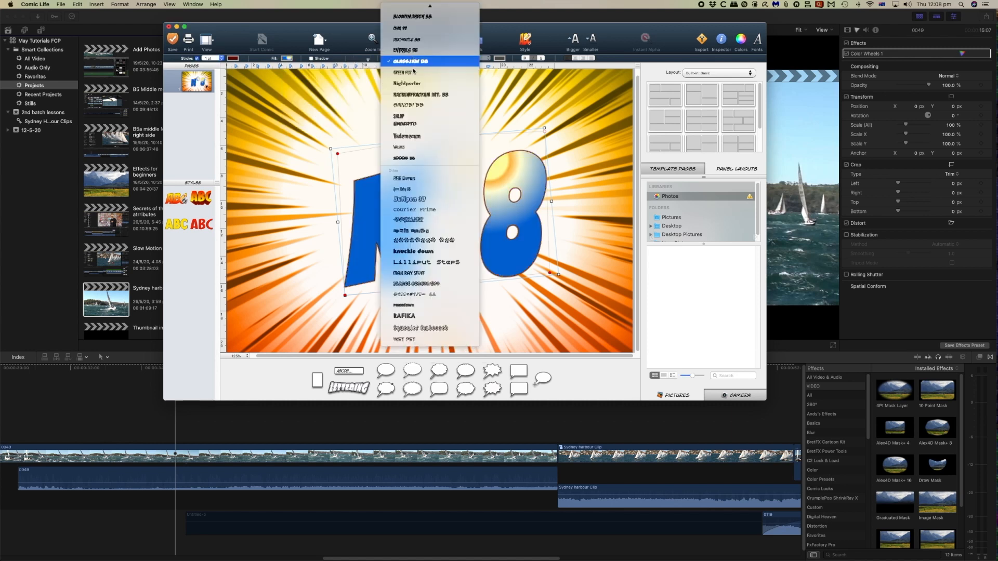
pyautogui.click(416, 200)
pyautogui.click(413, 59)
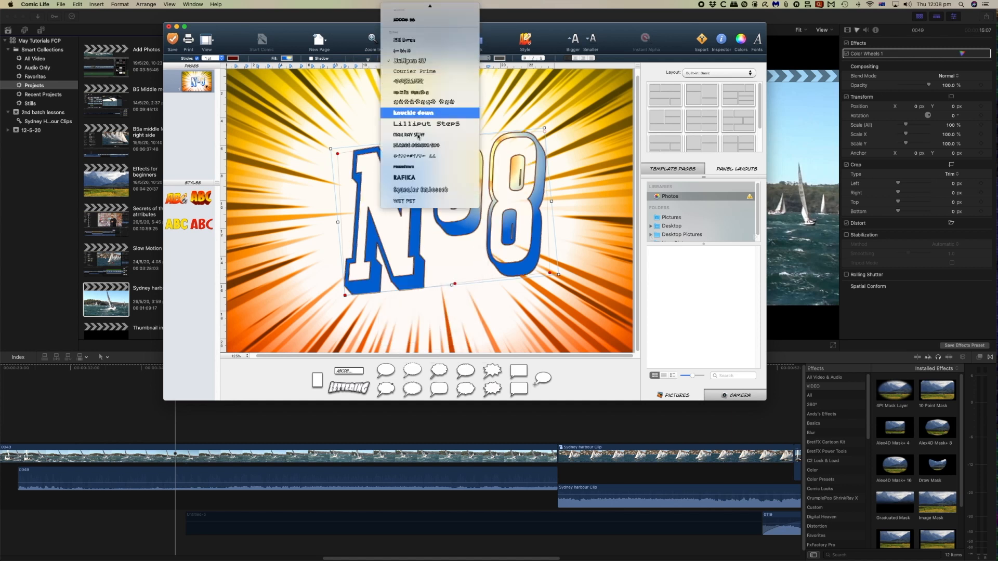
pyautogui.click(413, 177)
pyautogui.click(414, 59)
pyautogui.scroll(5, 415, 68)
pyautogui.click(418, 83)
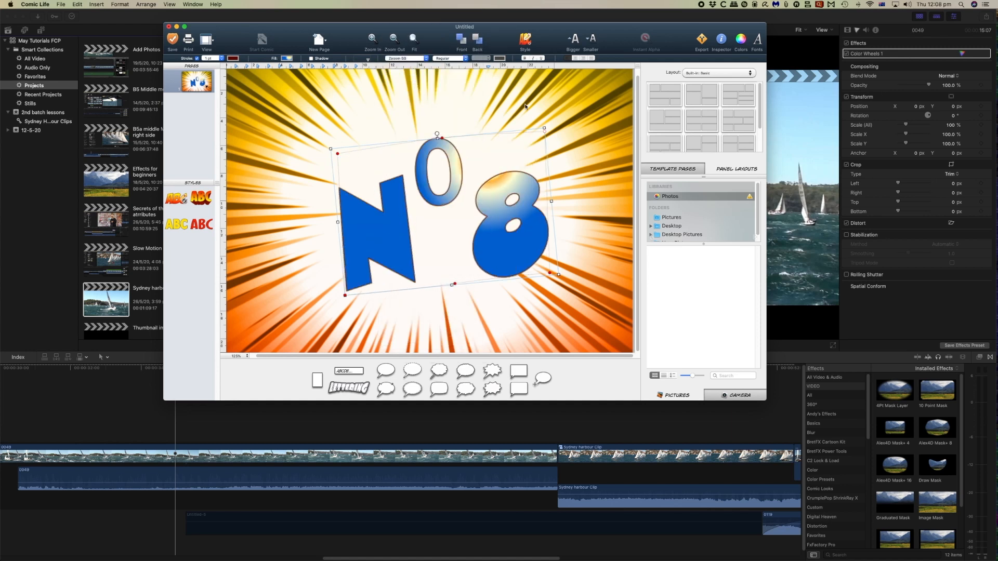
# - Set the Nº8 title's font to Chalkboard from the full font collection
pyautogui.click(757, 45)
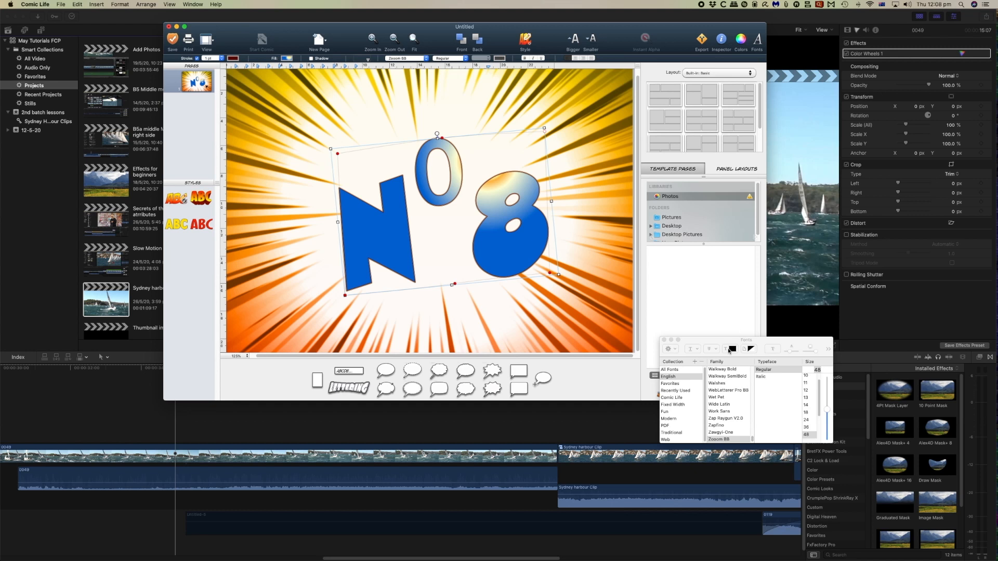
pyautogui.scroll(15, 725, 405)
pyautogui.click(721, 410)
pyautogui.scroll(3, 722, 410)
pyautogui.click(725, 414)
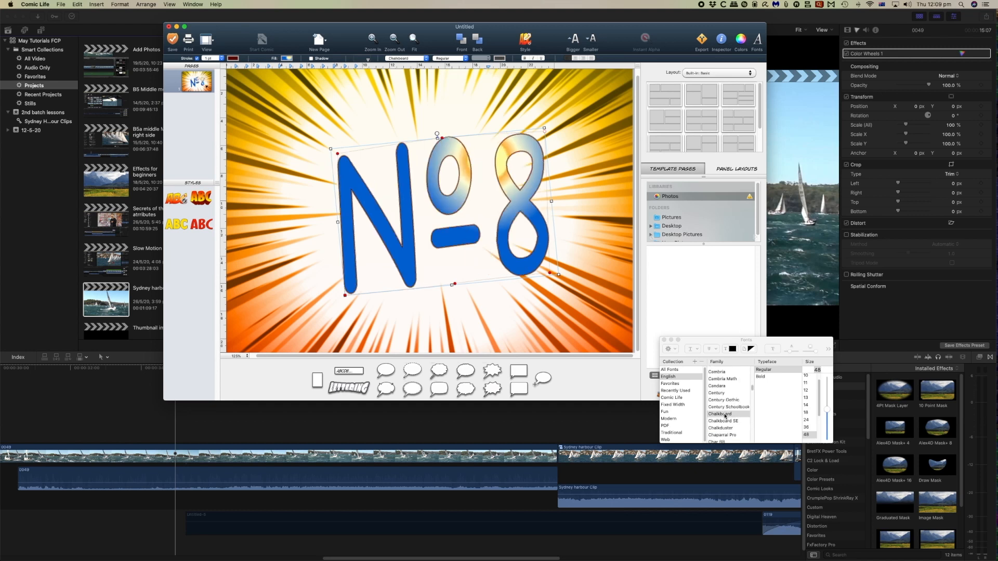
# - Warp the lower-left corner of the Nº8 title upward and fill the lettering with a yellow-to-orange gradient
pyautogui.moveTo(345, 296); pyautogui.dragTo(330, 250)
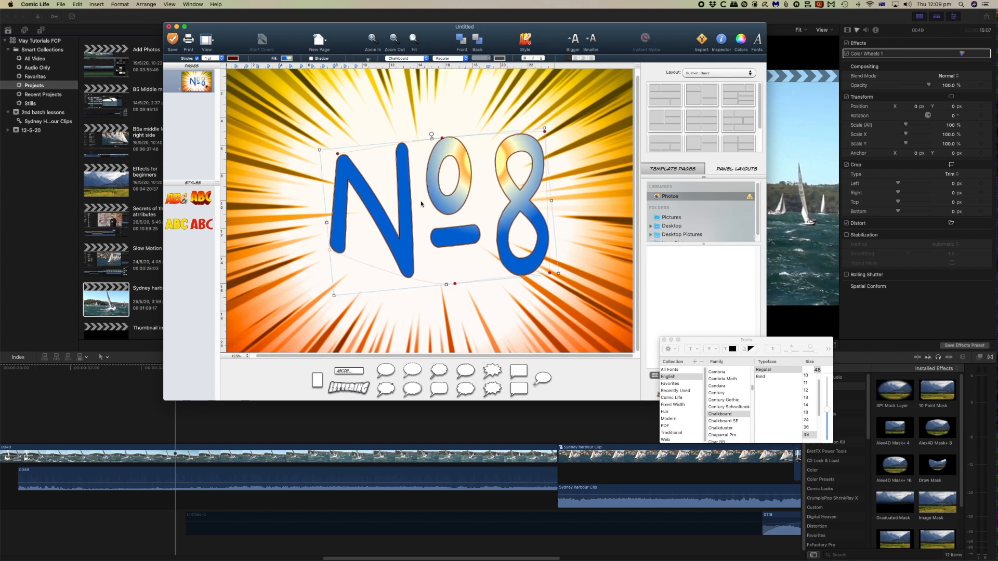
pyautogui.click(287, 58)
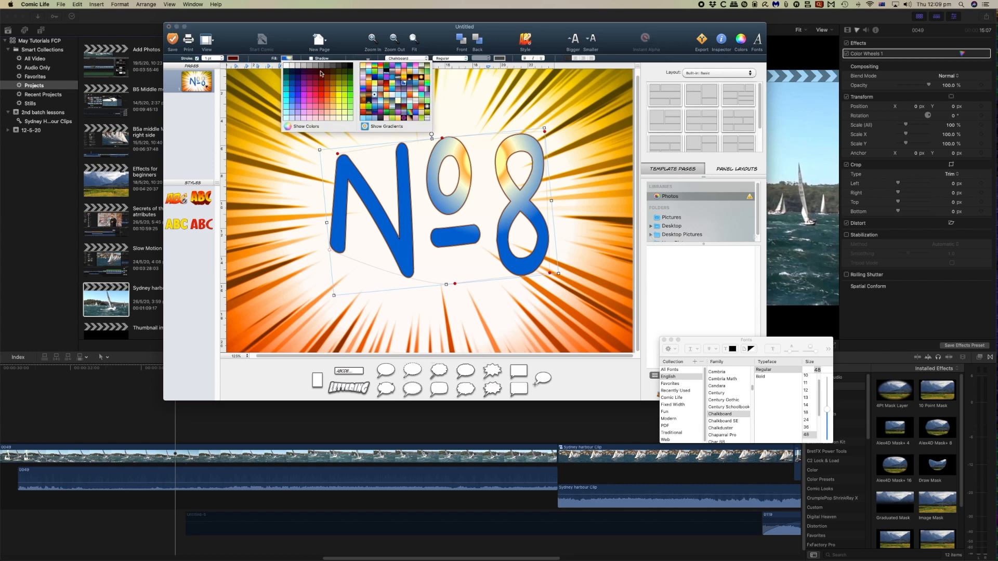
pyautogui.click(363, 108)
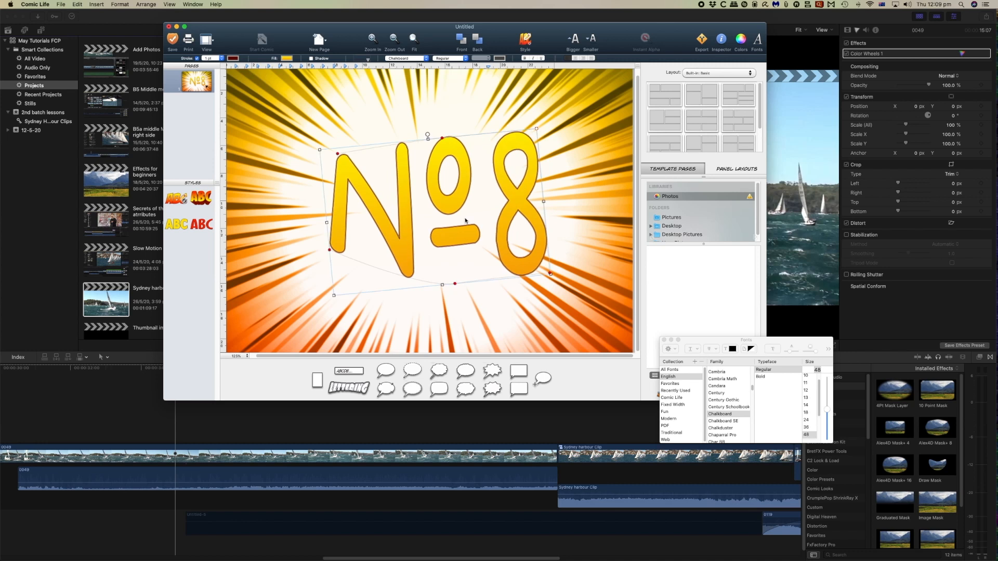
pyautogui.click(442, 341)
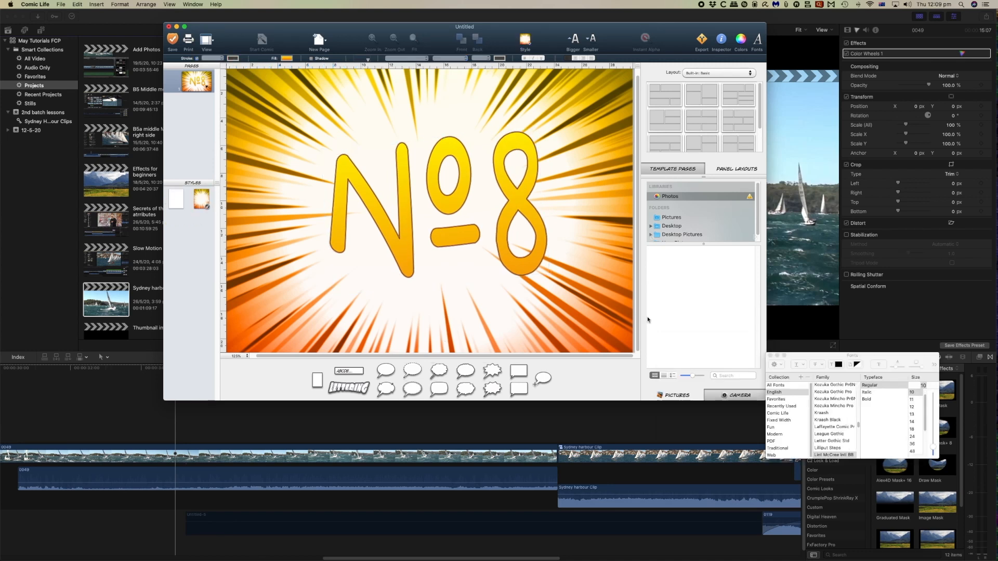
# - Try placing Abstract Shapes 2.jpg from the Desktop Pictures folder on the page, resizing and moving it
pyautogui.click(674, 219)
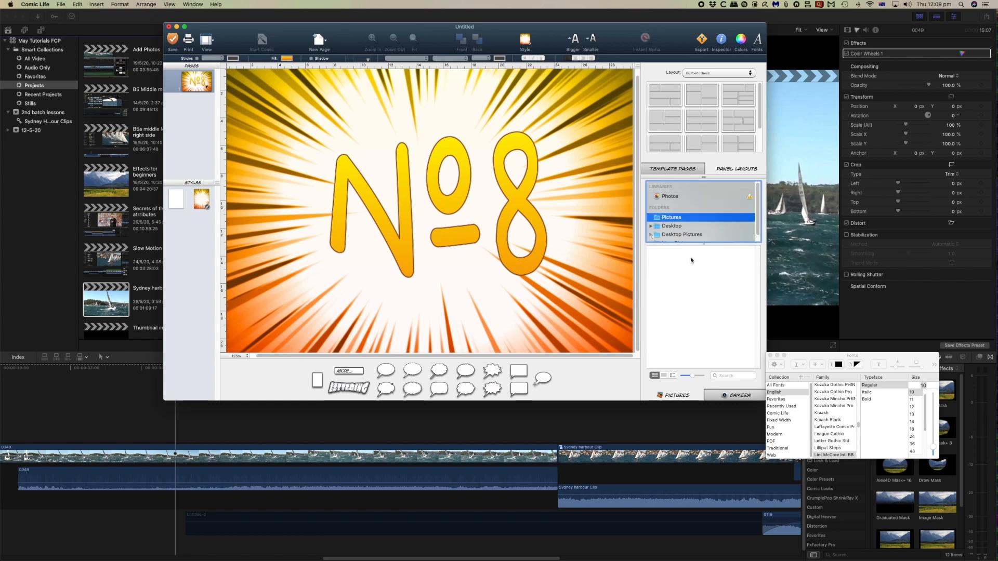
pyautogui.click(681, 234)
pyautogui.moveTo(697, 282); pyautogui.dragTo(552, 310)
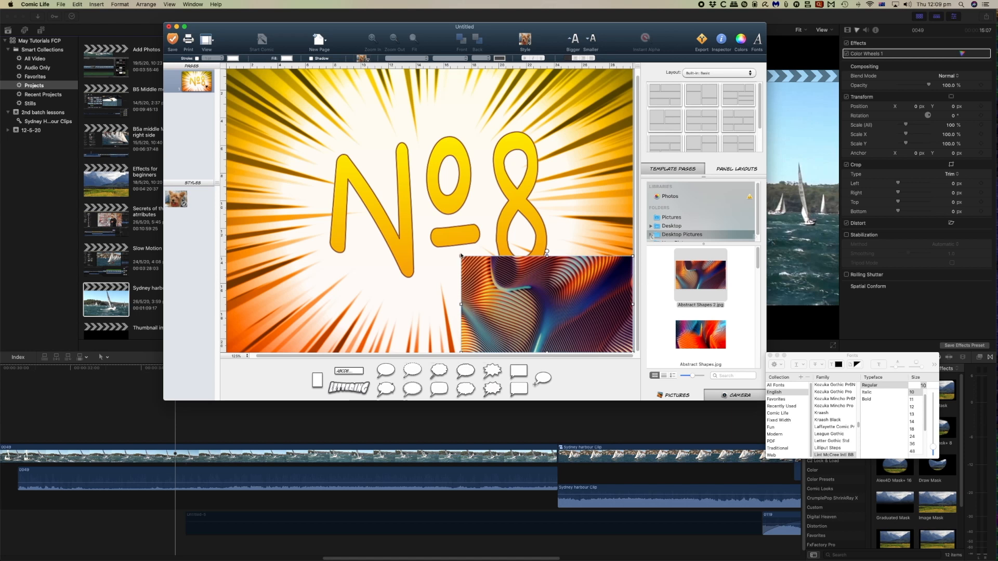
pyautogui.moveTo(462, 257); pyautogui.dragTo(455, 297)
pyautogui.moveTo(519, 271); pyautogui.dragTo(518, 129)
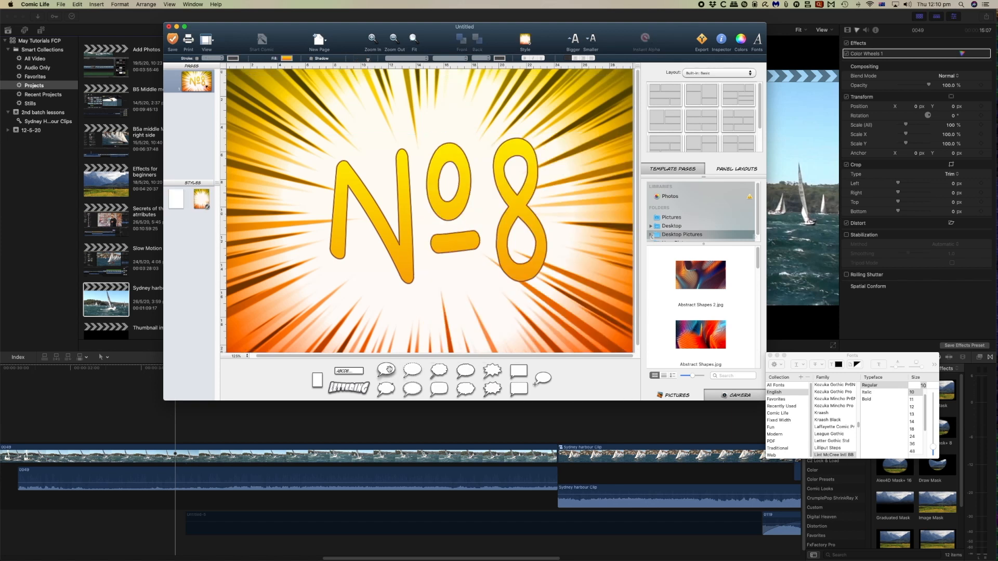
# - Add an oval speech balloon above the 8 and pull its tail across the 8 toward the raised o
pyautogui.moveTo(389, 370); pyautogui.dragTo(547, 134)
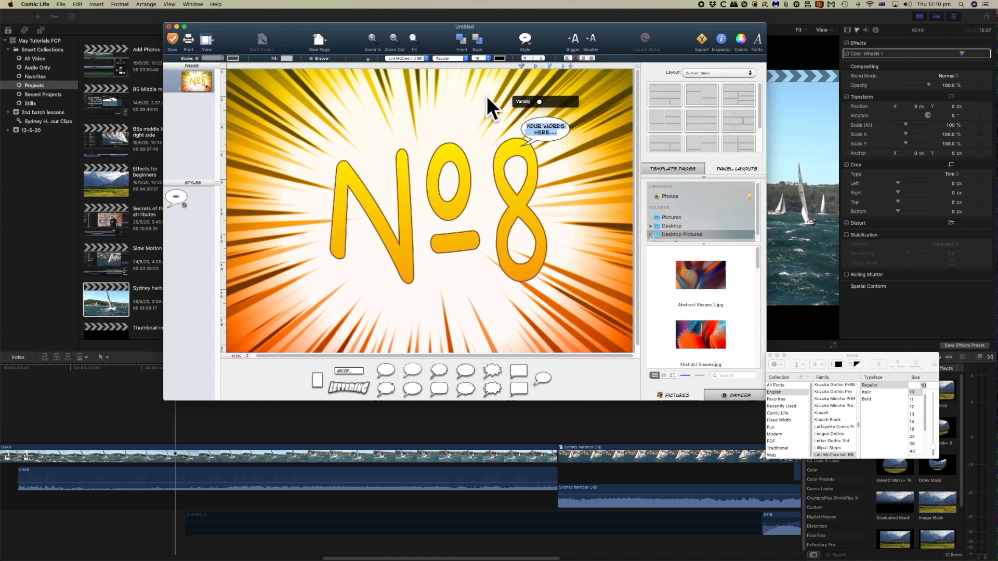
pyautogui.click(579, 126)
pyautogui.click(529, 149)
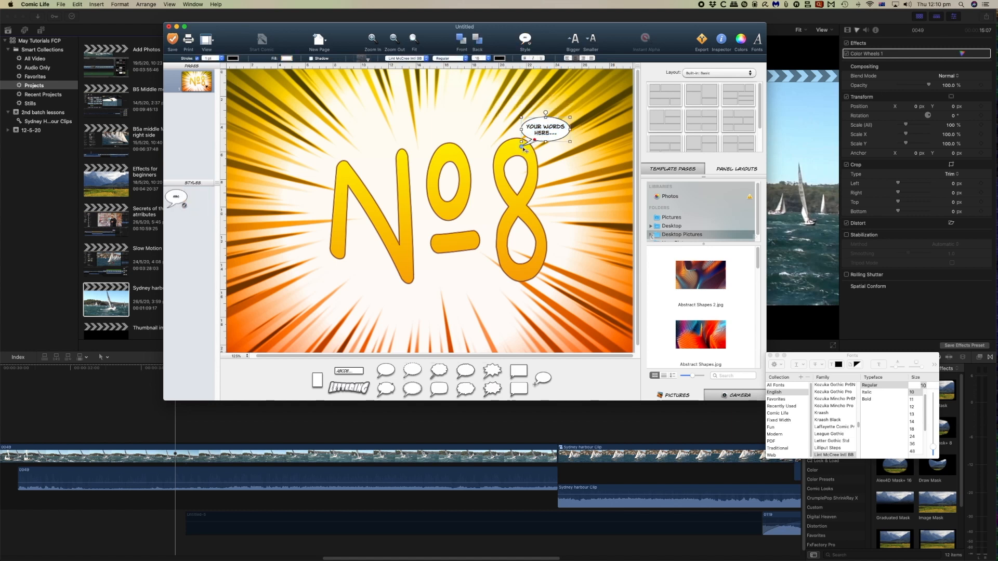
pyautogui.moveTo(521, 147); pyautogui.dragTo(530, 168)
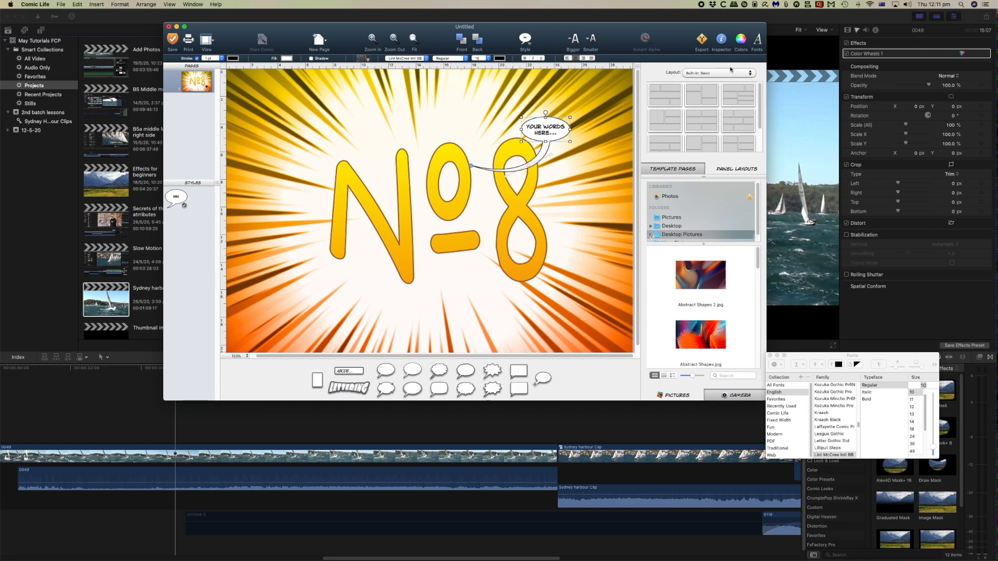
# - Open the page's export settings and set the PDF image limit to 300 dpi
pyautogui.click(701, 41)
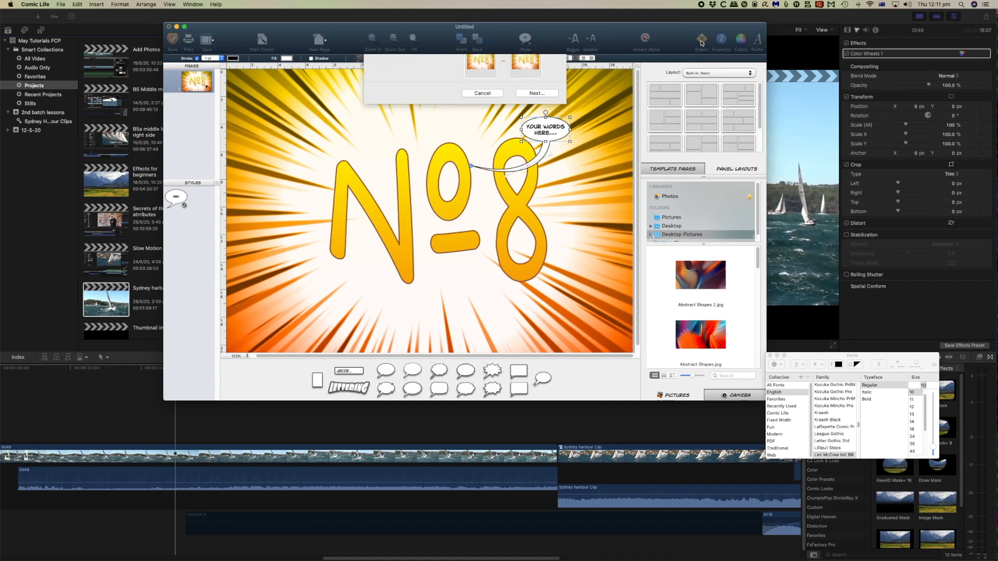
pyautogui.click(452, 101)
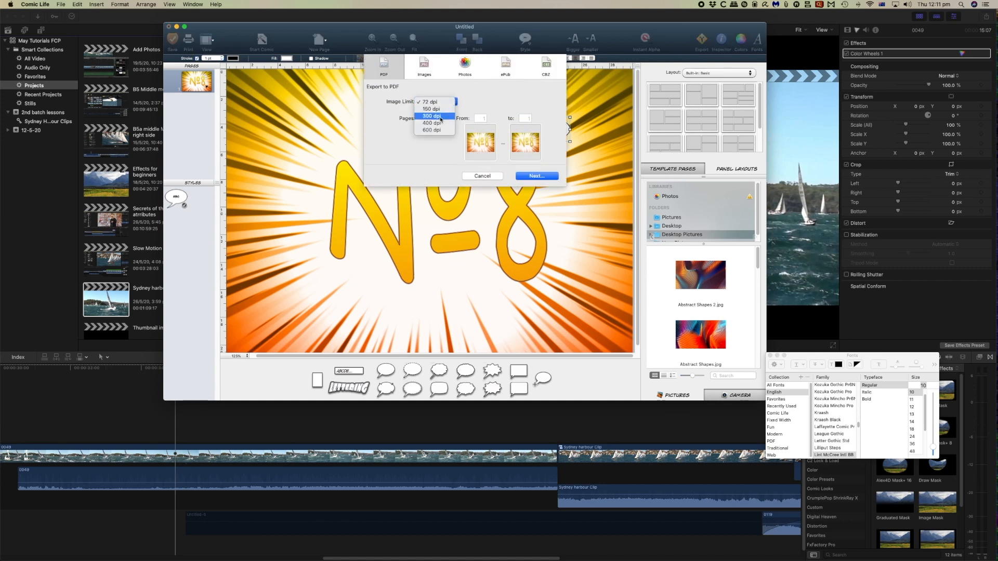
pyautogui.click(441, 121)
# - Change the export type to images, choose TIFF as the format and continue with the export
pyautogui.click(425, 70)
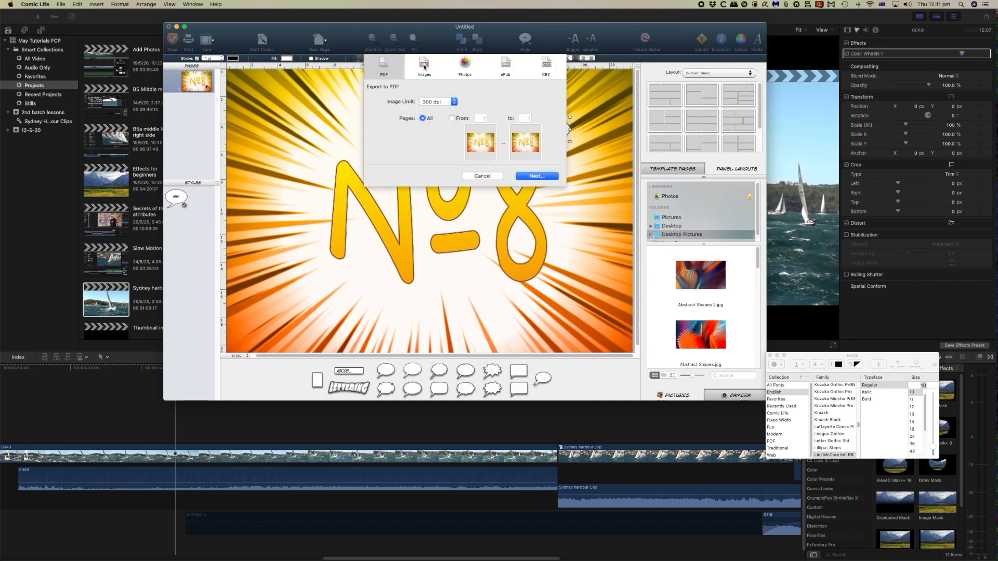
pyautogui.click(441, 102)
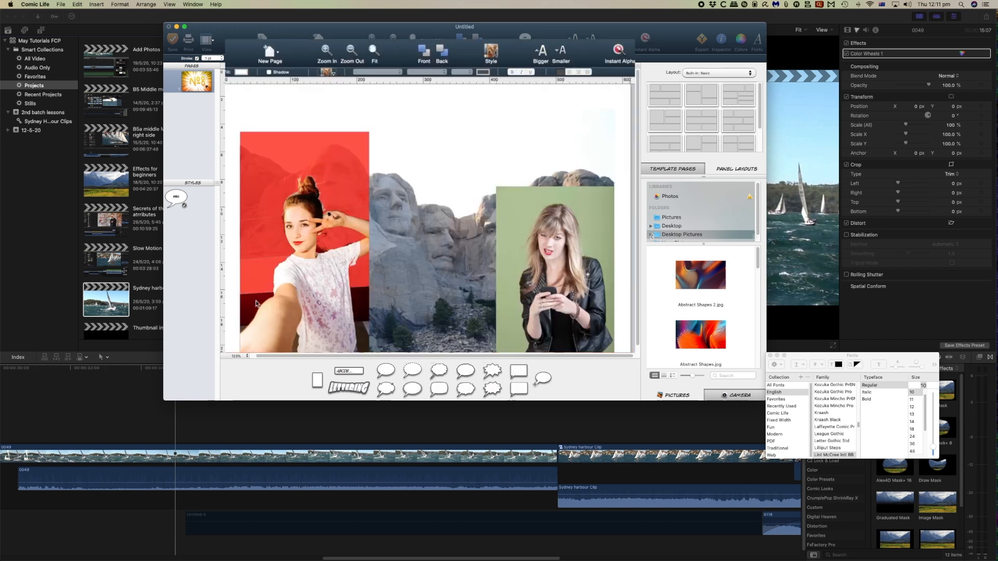
pyautogui.click(362, 347)
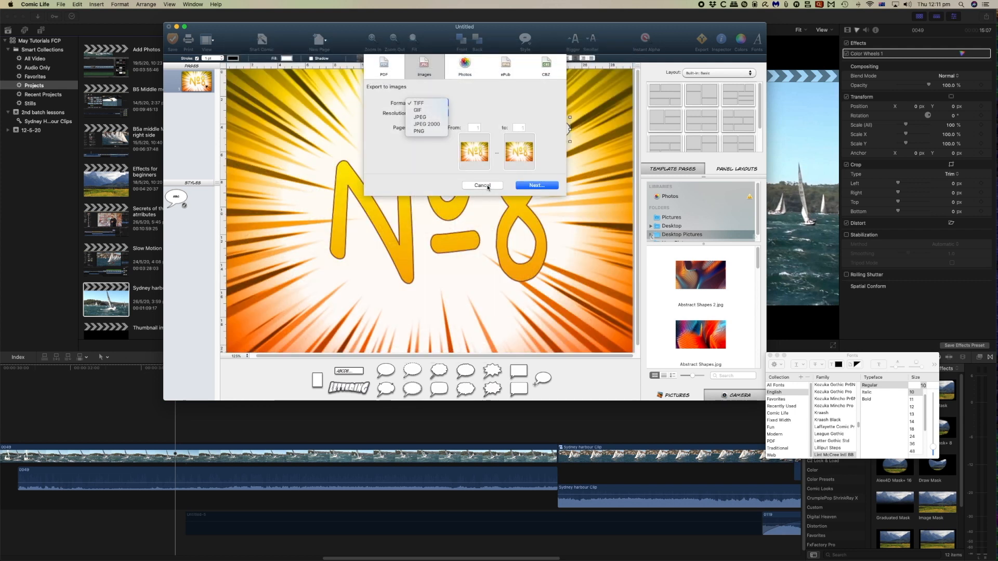
pyautogui.click(430, 104)
pyautogui.click(542, 185)
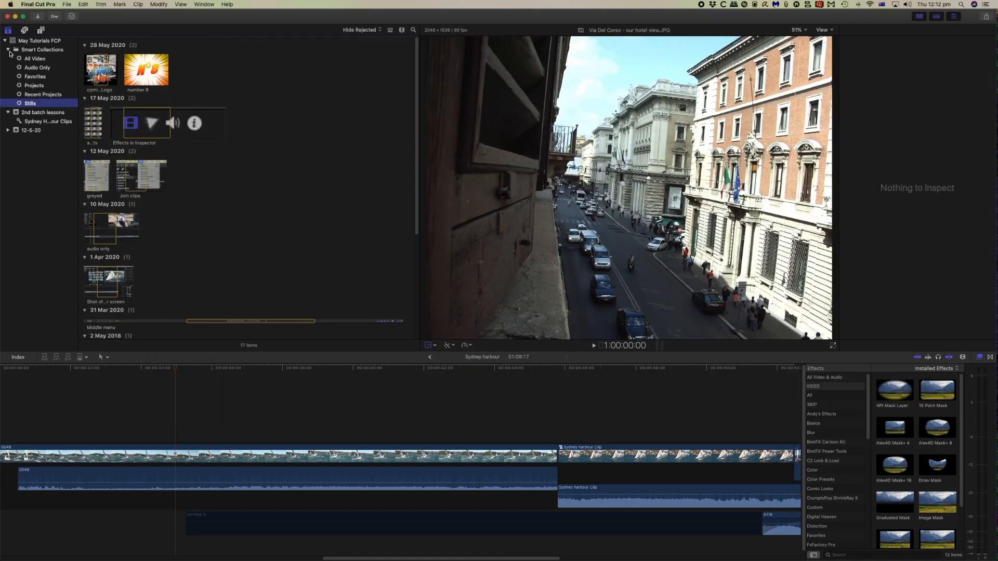
# - In Final Cut Pro, place the number 8 still above the 0048 clip at about 39:17 and scale it to 148.92%
pyautogui.moveTo(145, 89); pyautogui.dragTo(372, 371)
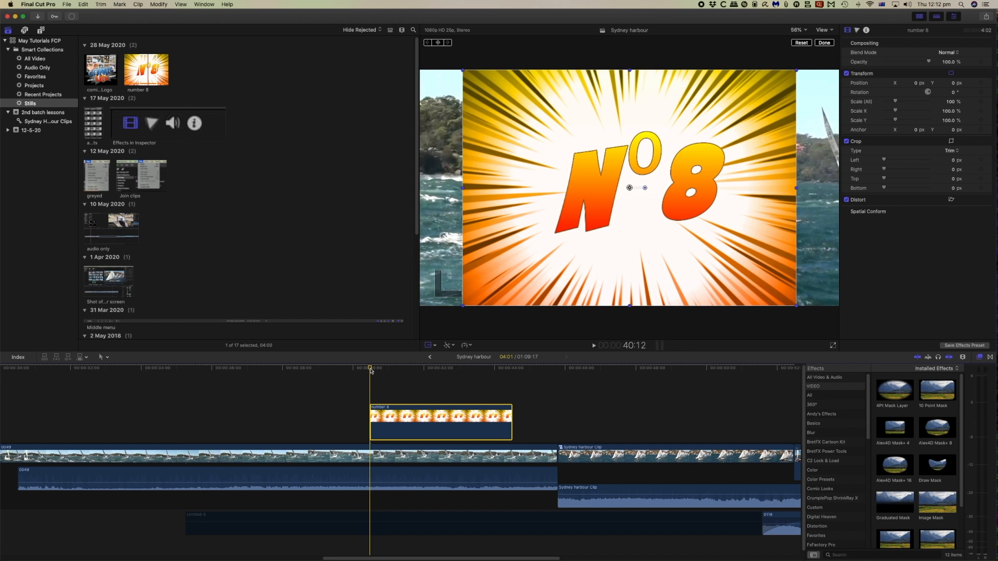
pyautogui.moveTo(371, 371); pyautogui.dragTo(342, 372)
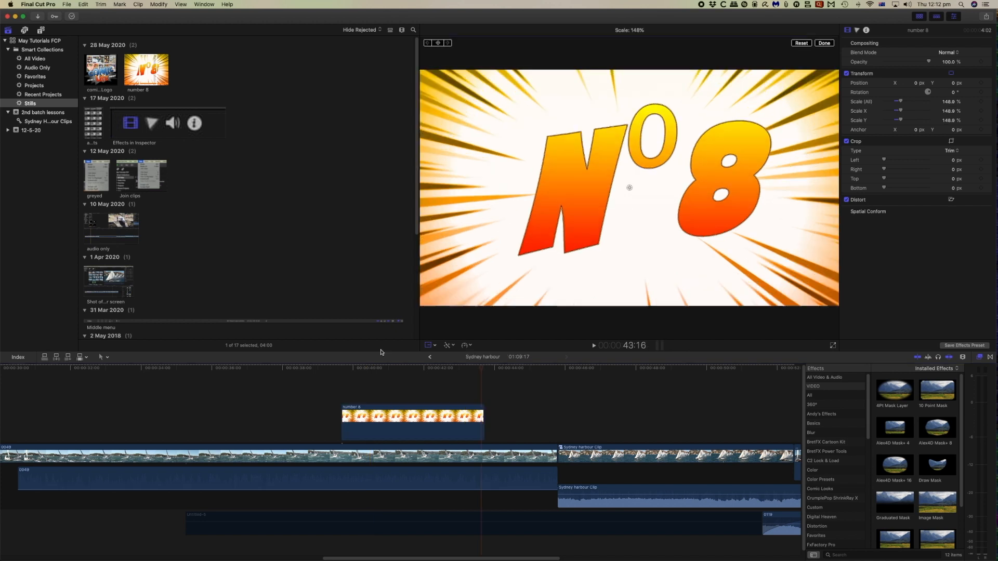
pyautogui.click(340, 371)
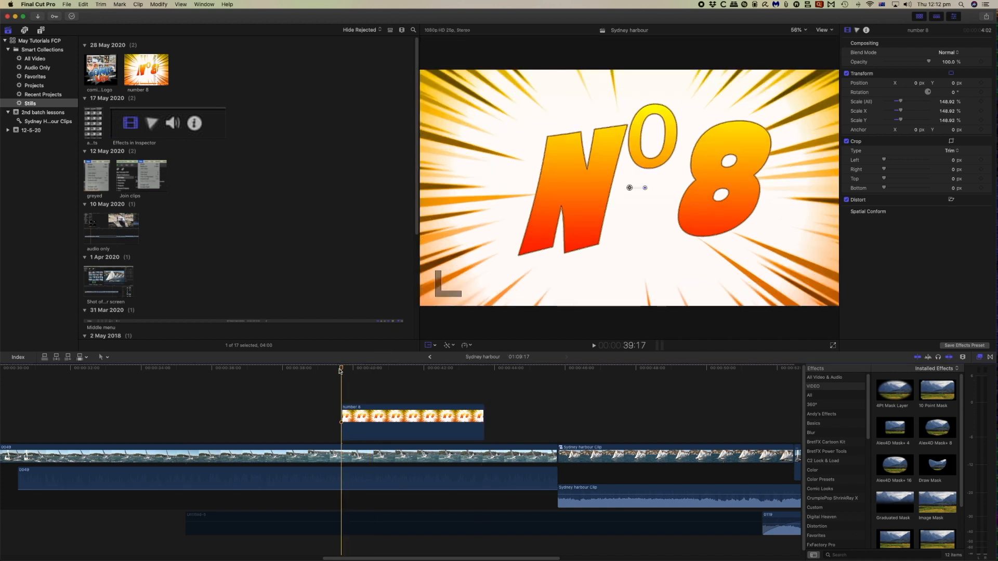
pyautogui.press('space')
pyautogui.press('space')
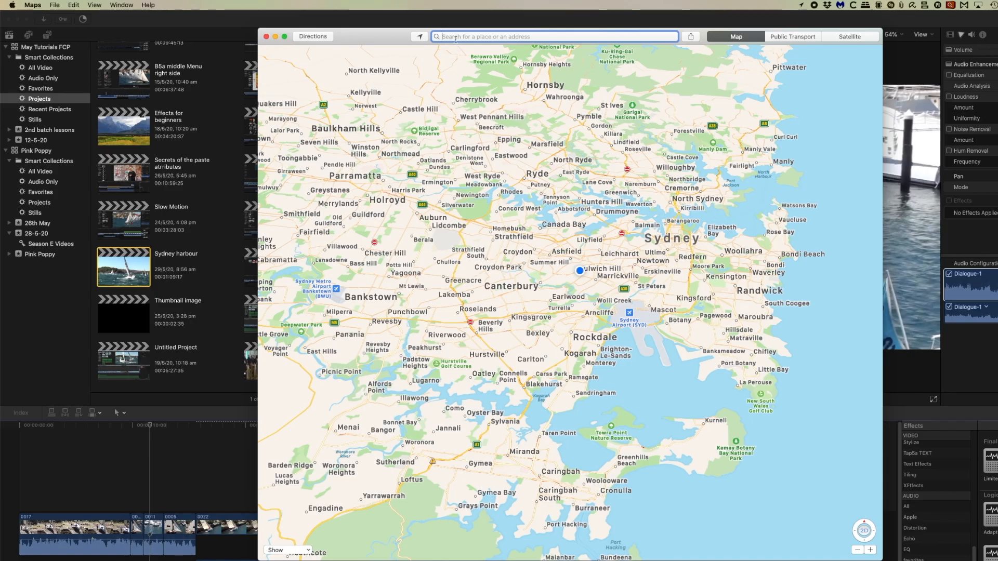
# - In Maps, search for "George st sydney" and explore the Harbour Bridge area in satellite view
pyautogui.write('George st sydney')
pyautogui.press('Return')
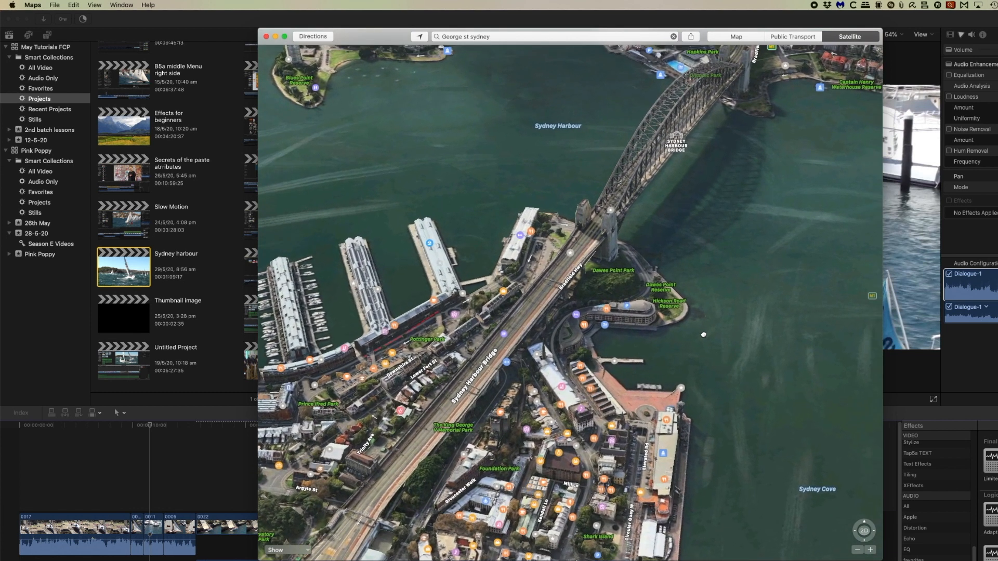
pyautogui.moveTo(703, 335); pyautogui.dragTo(641, 397)
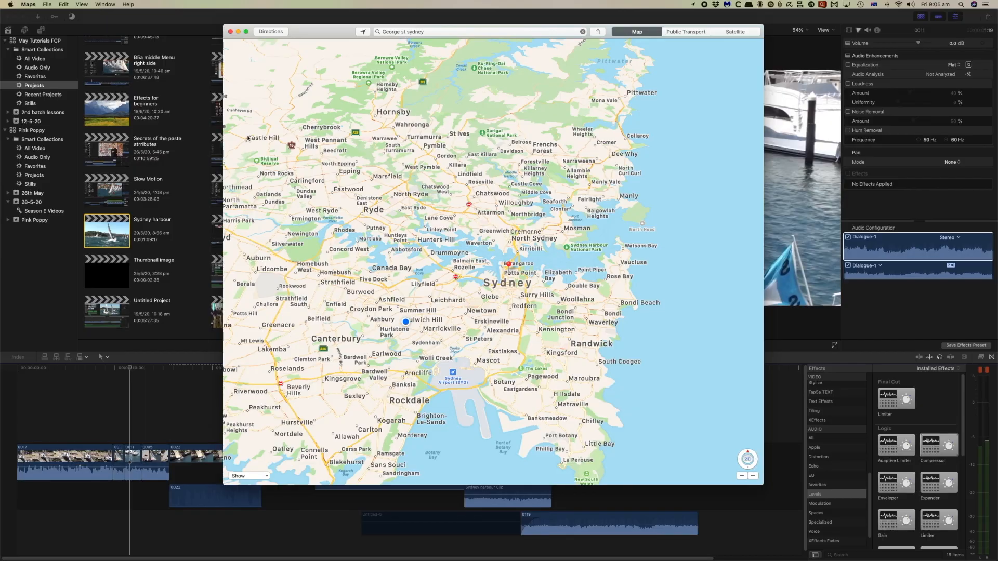
# - Export the standard Sydney map as a PDF named map in Documents and open it in Preview
pyautogui.click(47, 5)
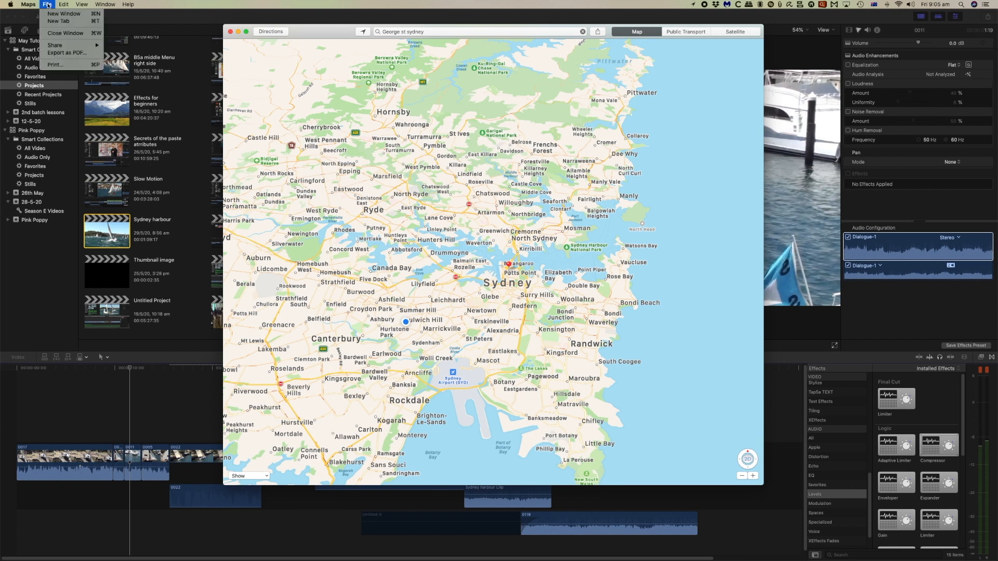
pyautogui.click(66, 52)
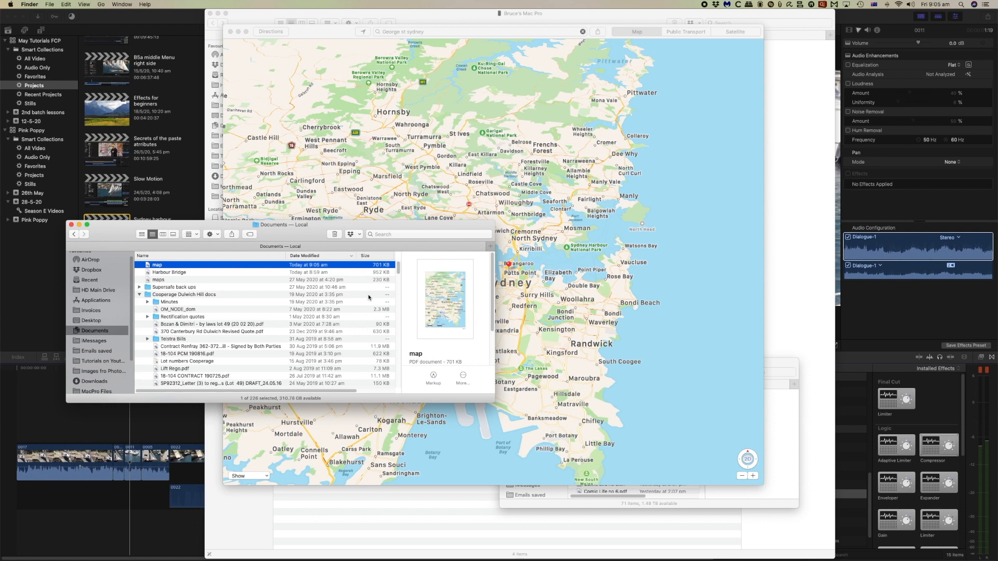
pyautogui.moveTo(156, 265); pyautogui.dragTo(286, 550)
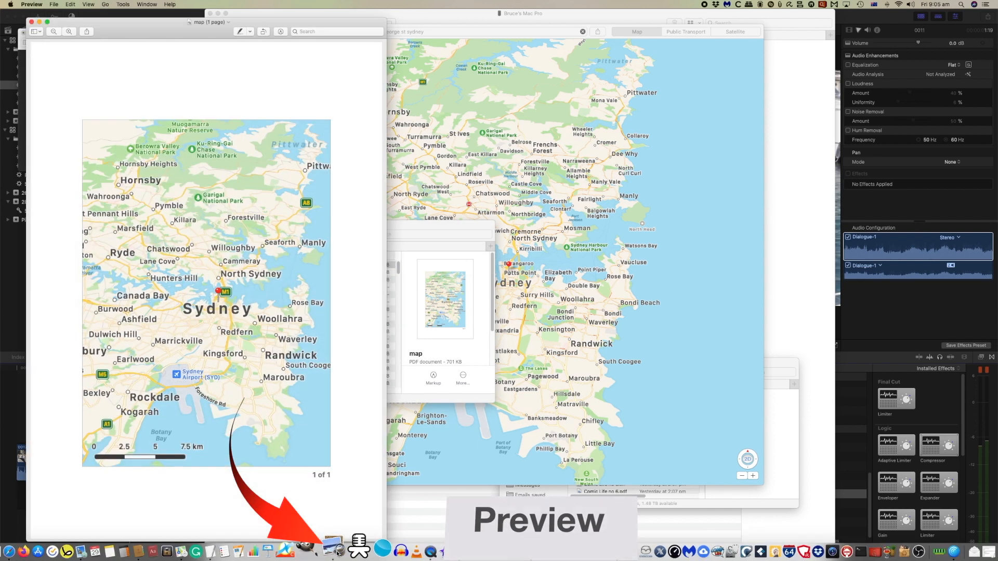
# - Save a copy of the map in Documents in TIFF format, keeping the name map
pyautogui.click(54, 5)
pyautogui.press('alt')
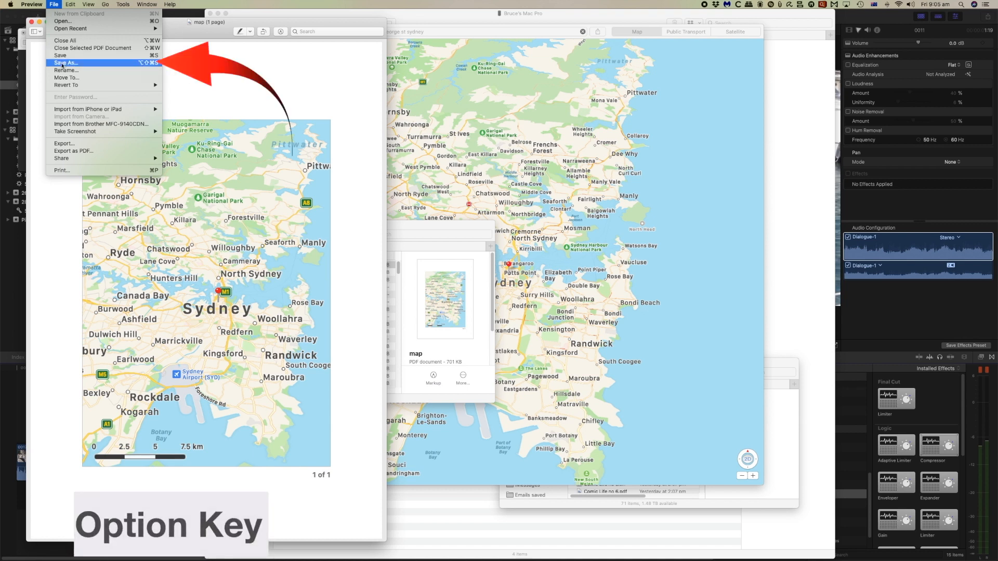
pyautogui.click(62, 63)
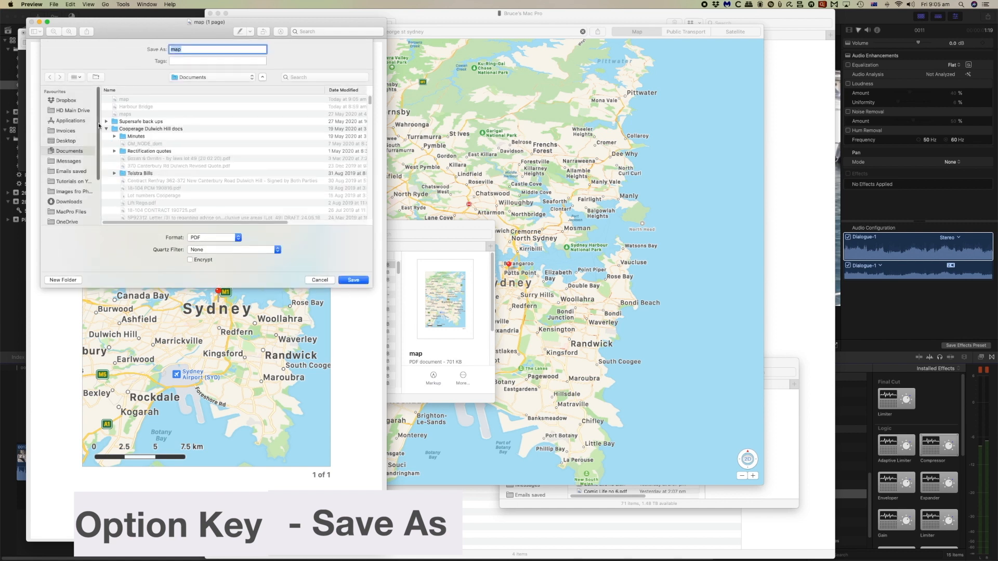
pyautogui.click(238, 238)
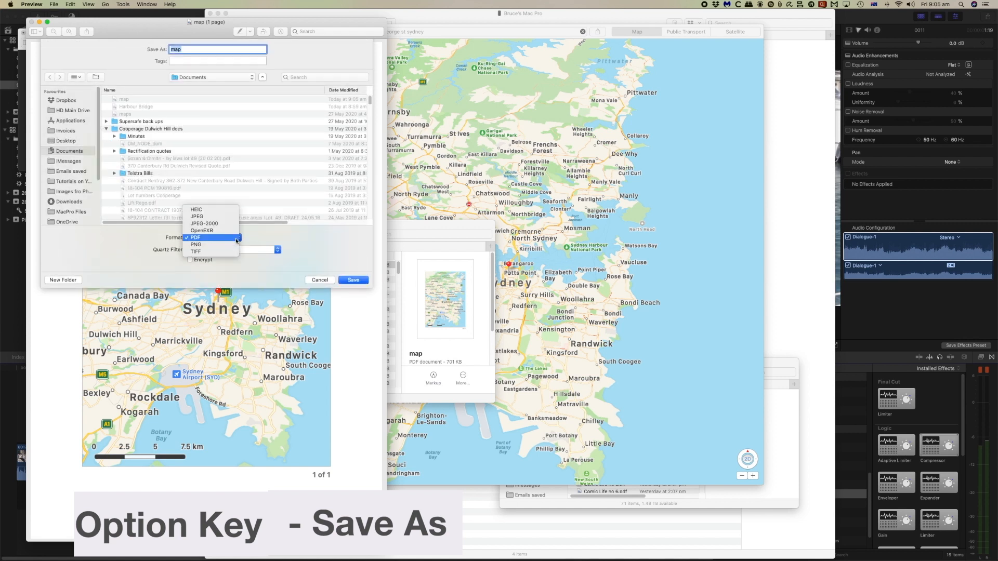
pyautogui.click(229, 252)
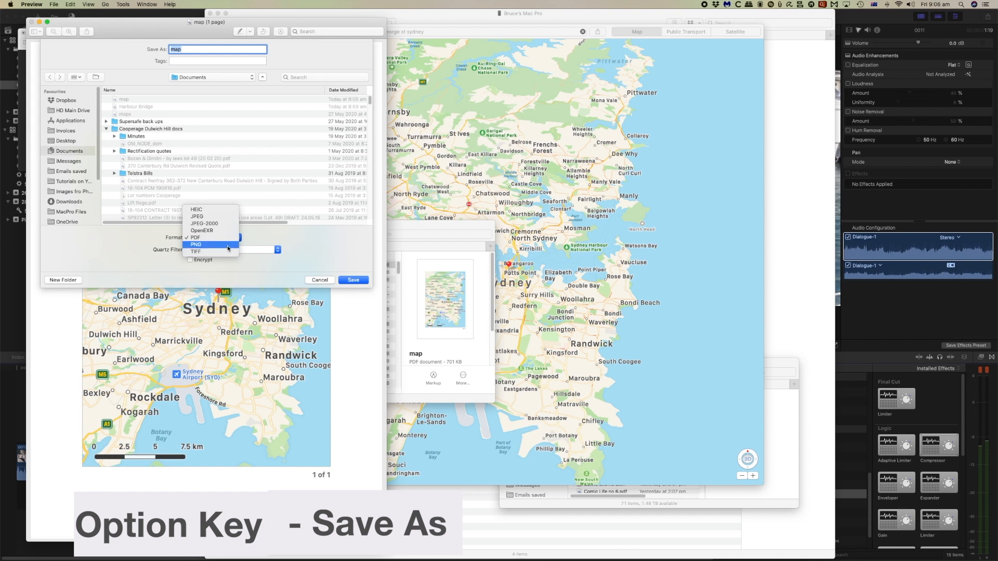
pyautogui.press('Return')
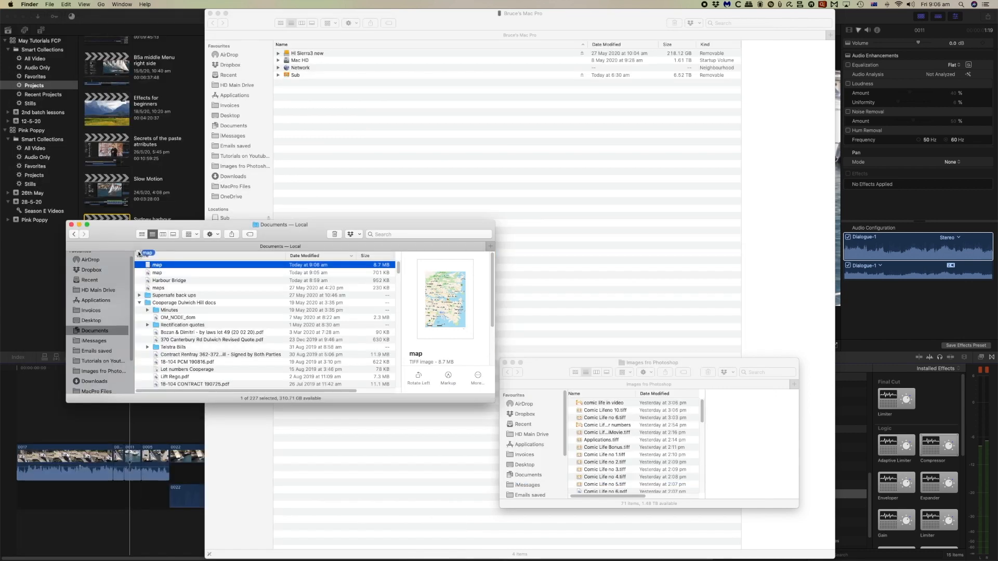
# - Import the map TIFF into Final Cut Pro's 2nd batch lessons event and place it above the timeline clips at about 29:10
pyautogui.moveTo(138, 254); pyautogui.dragTo(37, 116)
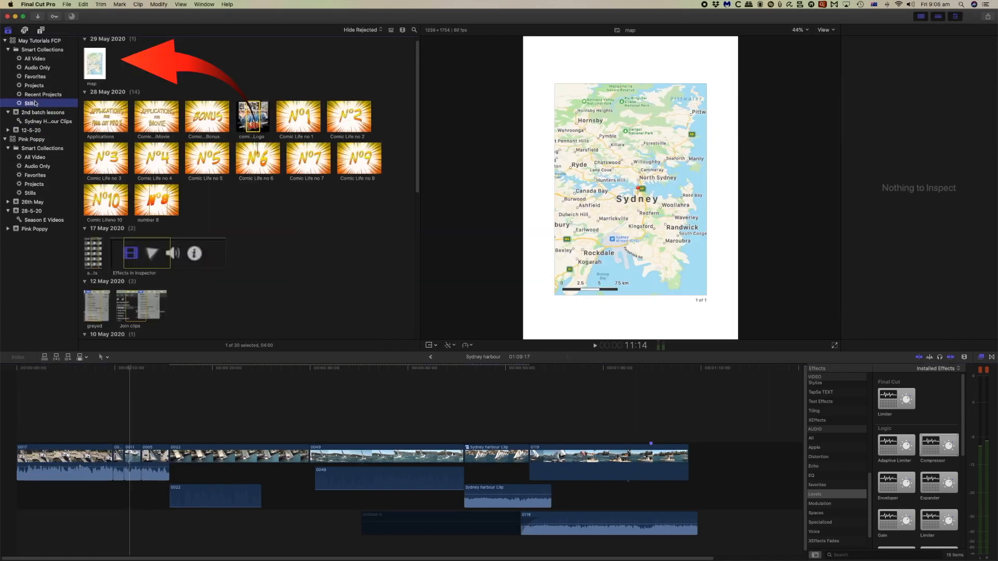
pyautogui.click(93, 64)
pyautogui.moveTo(93, 63); pyautogui.dragTo(305, 423)
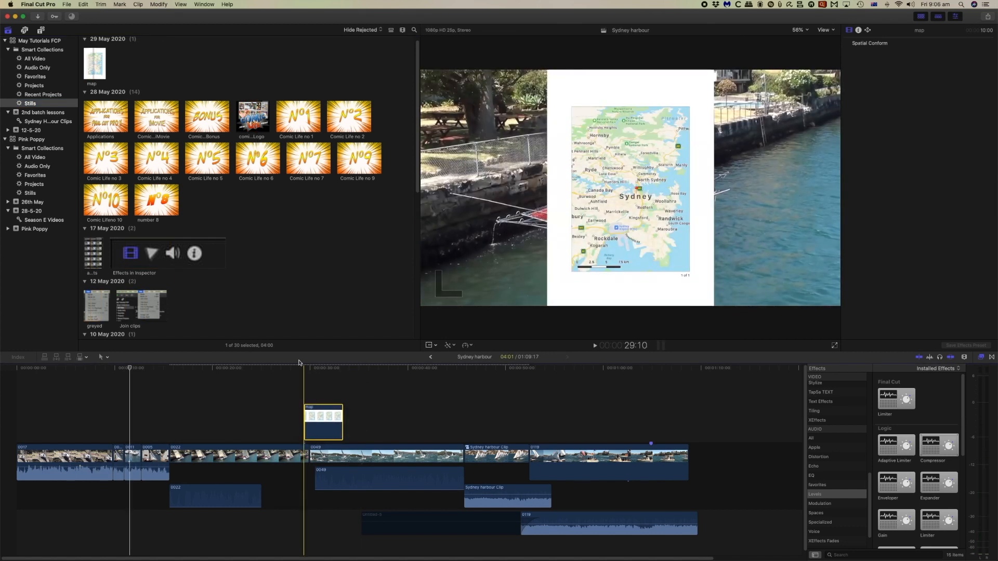
# - Trim the white margins from all sides of the map clip so only the map image remains
pyautogui.click(429, 345)
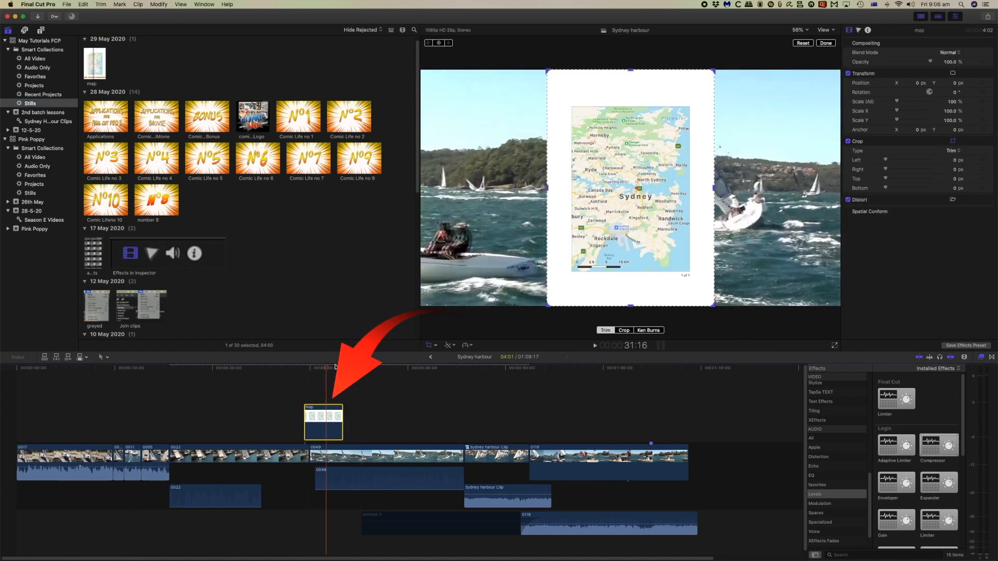
pyautogui.moveTo(549, 304); pyautogui.dragTo(573, 272)
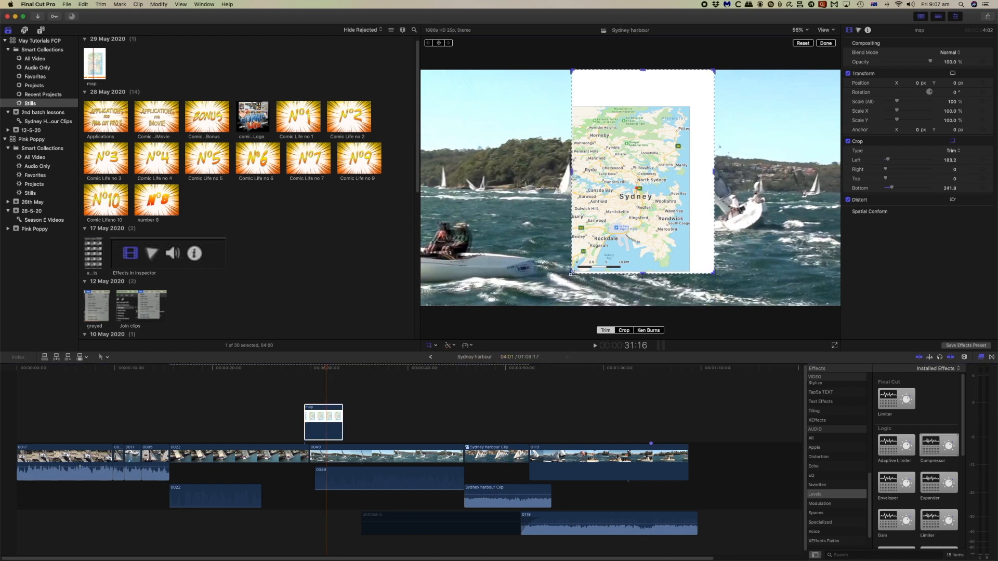
pyautogui.moveTo(712, 73); pyautogui.dragTo(689, 111)
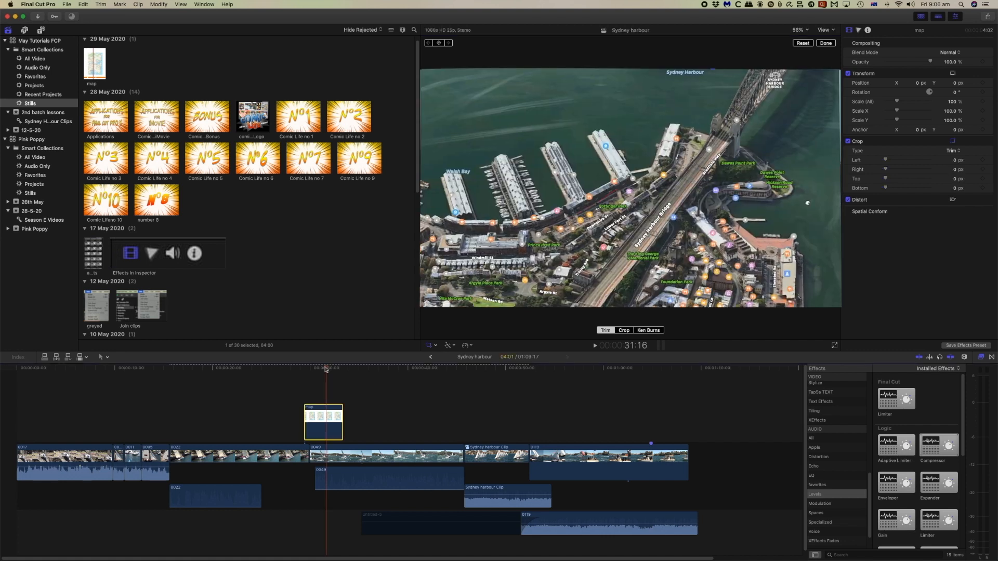
pyautogui.moveTo(548, 306); pyautogui.dragTo(574, 272)
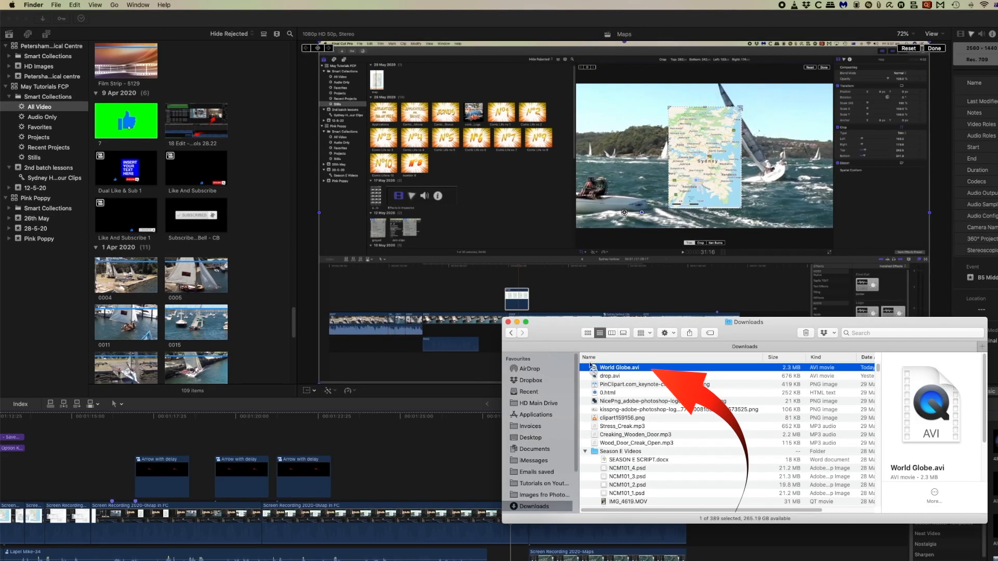
# - Try to import World Globe.avi from Downloads into the 2nd batch lessons event
pyautogui.moveTo(526, 325); pyautogui.dragTo(58, 170)
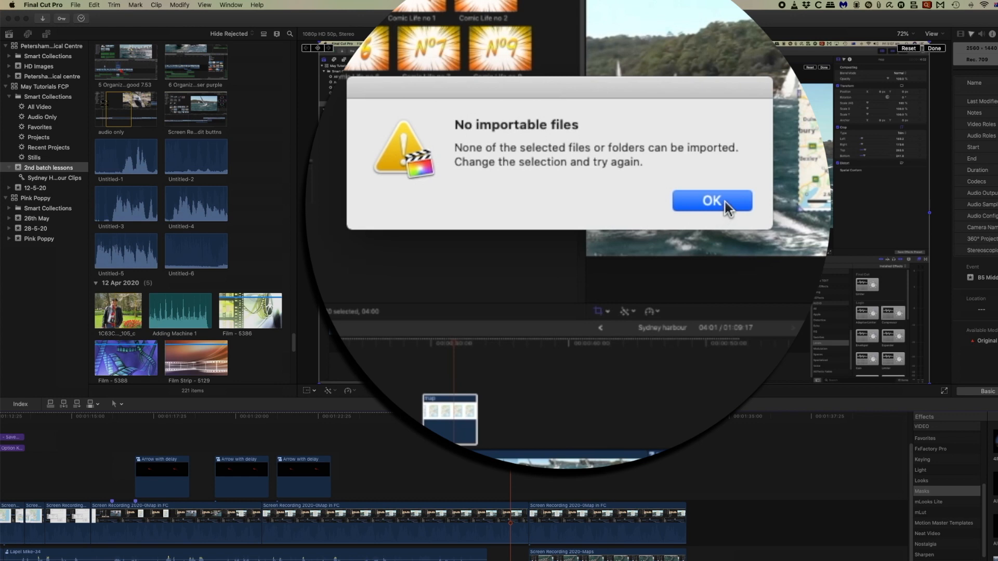
pyautogui.click(636, 204)
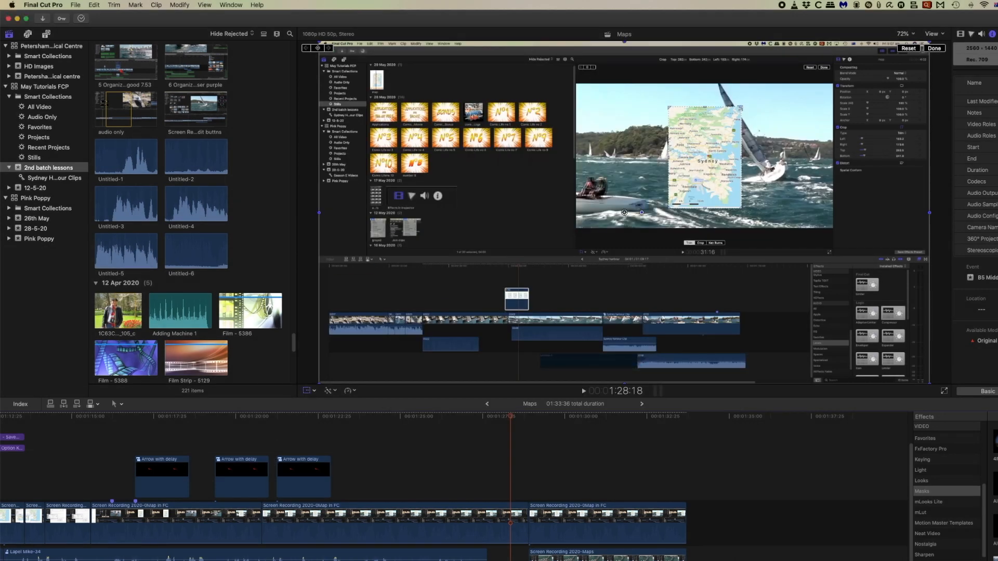
# - Open World Globe.avi from the Downloads folder in VLC and pause its playback
pyautogui.press('super+Tab')
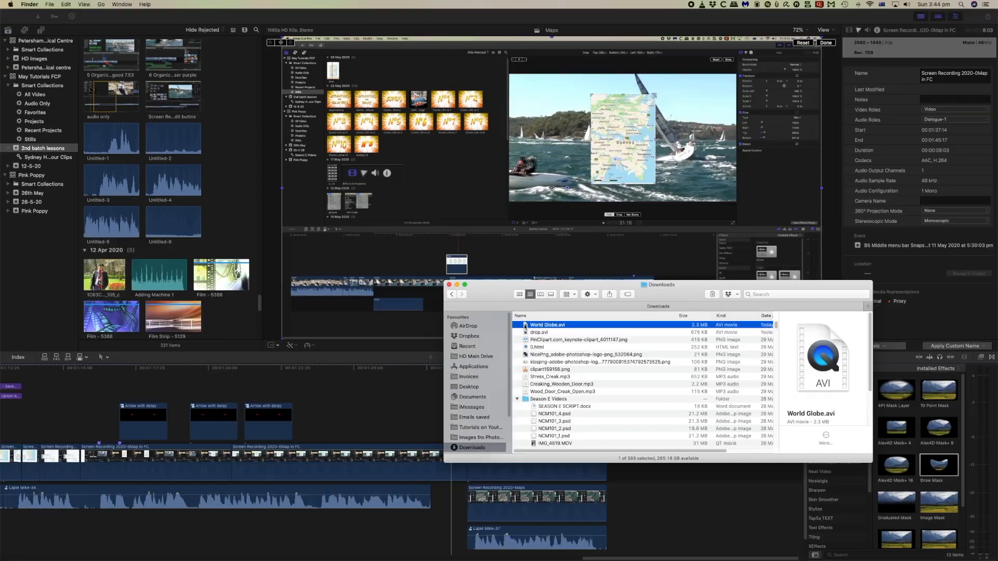
pyautogui.moveTo(593, 370); pyautogui.dragTo(392, 552)
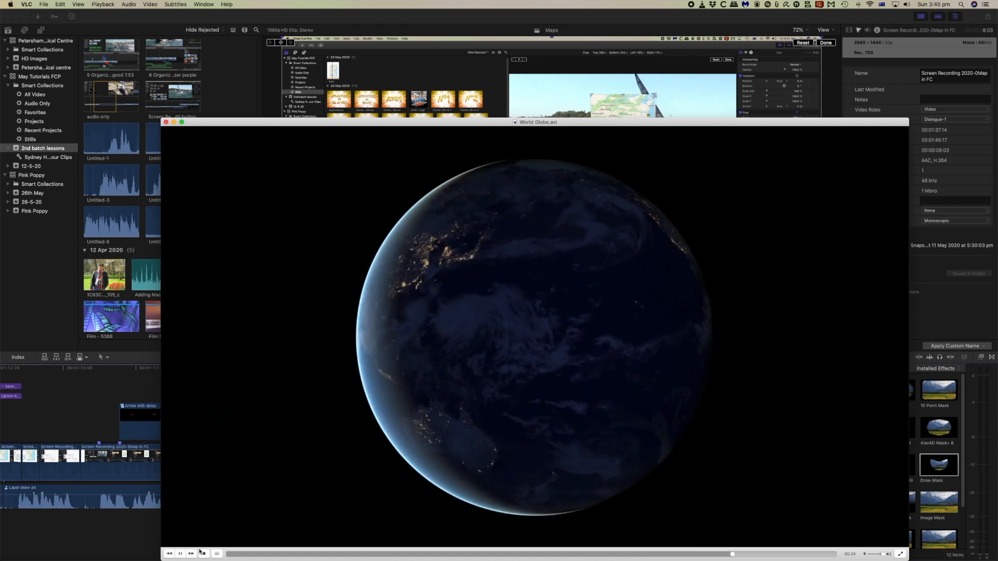
pyautogui.click(181, 554)
# - Load World Globe.avi from the Downloads folder as the source for a VLC Convert & Stream conversion
pyautogui.click(44, 4)
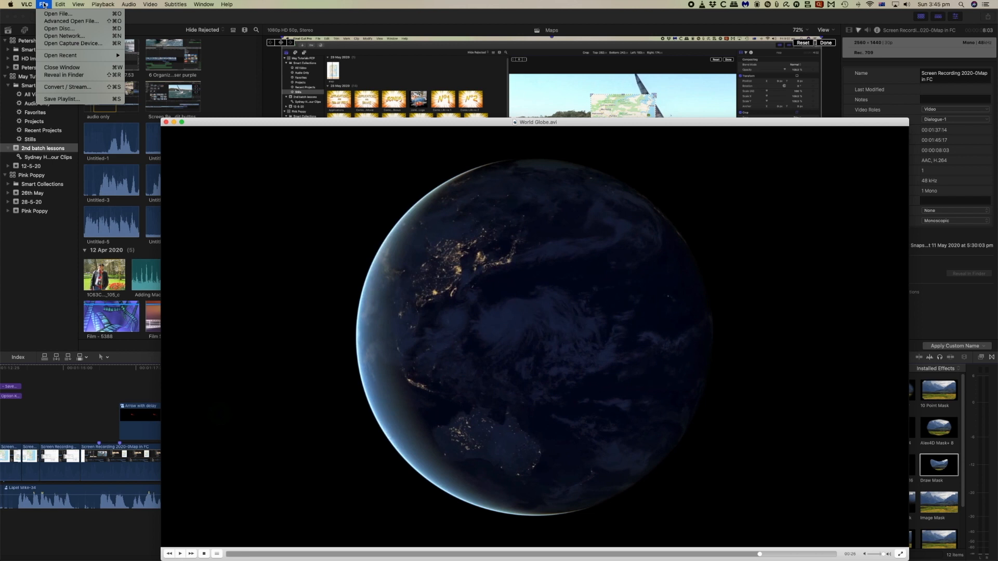
pyautogui.click(65, 87)
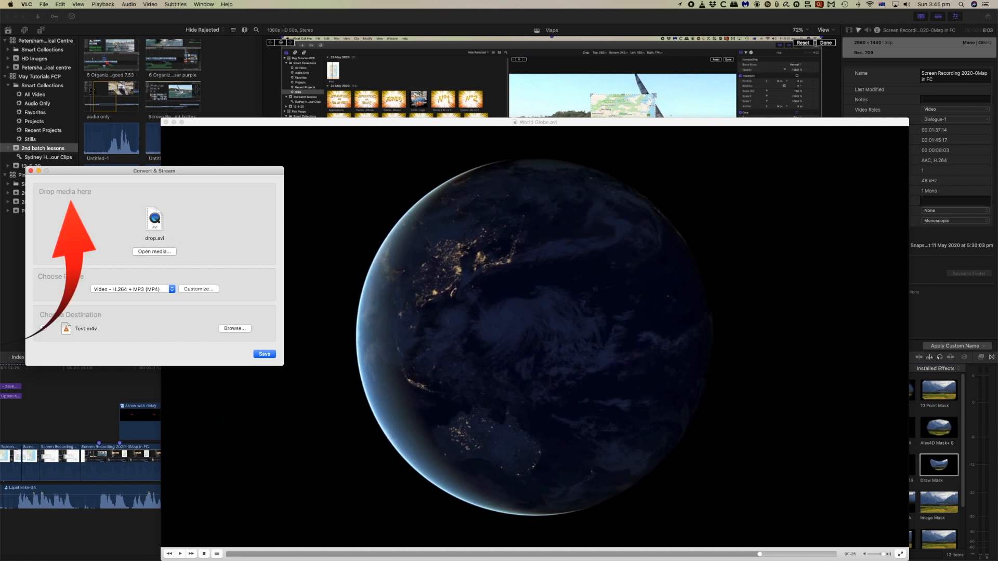
pyautogui.moveTo(177, 552)
pyautogui.click(23, 545)
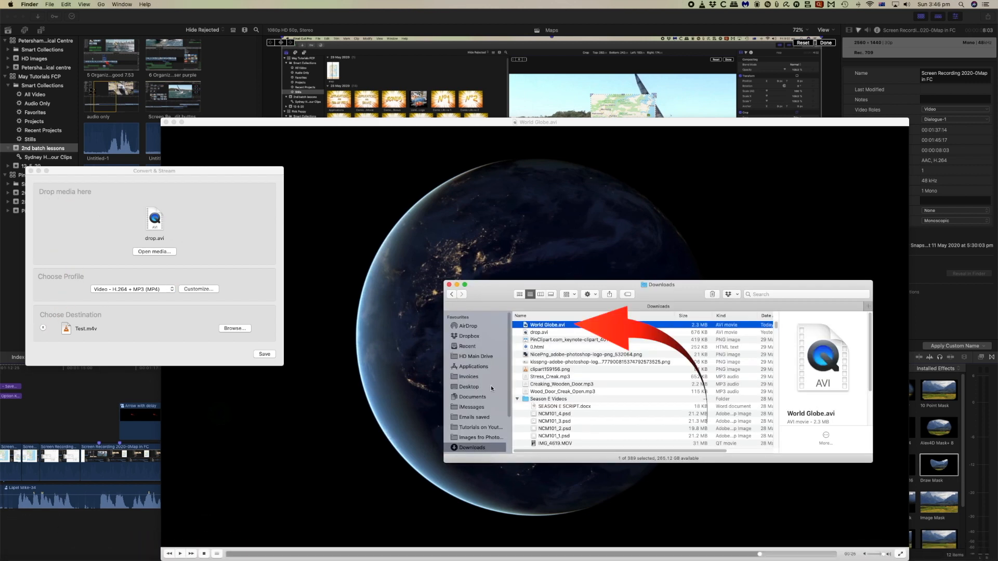
pyautogui.moveTo(529, 326); pyautogui.dragTo(160, 220)
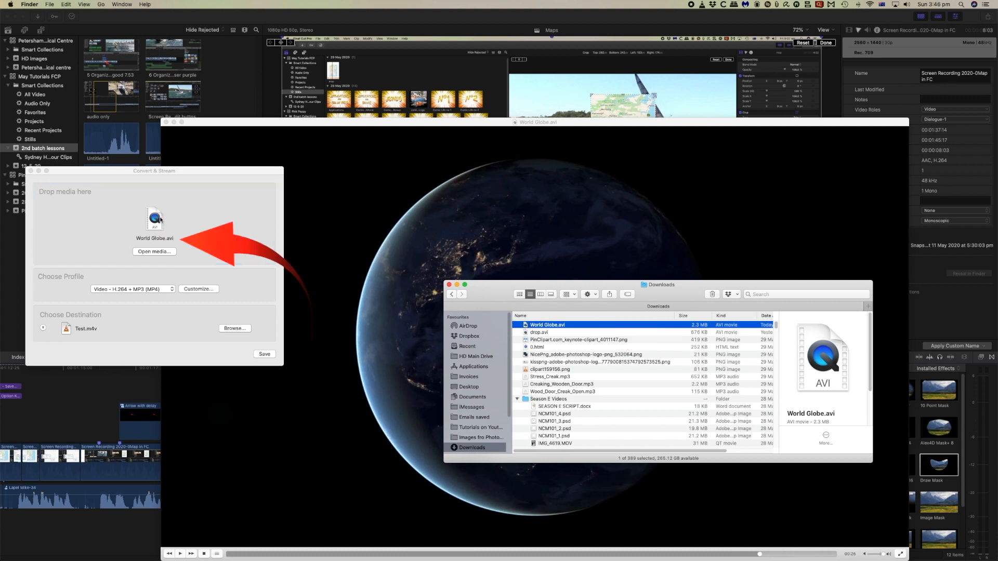
pyautogui.click(165, 271)
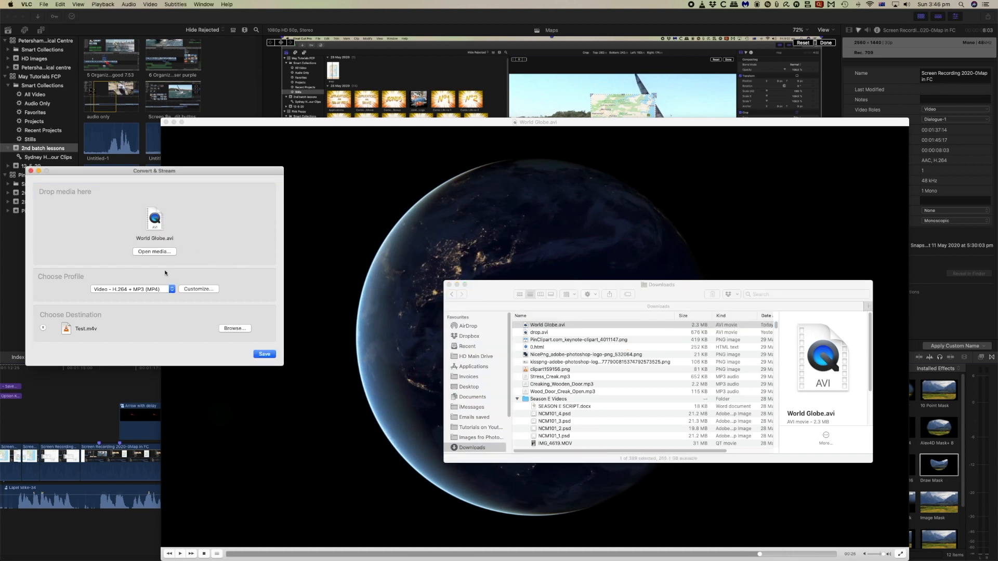
# - Convert the video with the Video - H.264 + MP3 (MP4) profile and save it as globe2.m4v
pyautogui.click(171, 289)
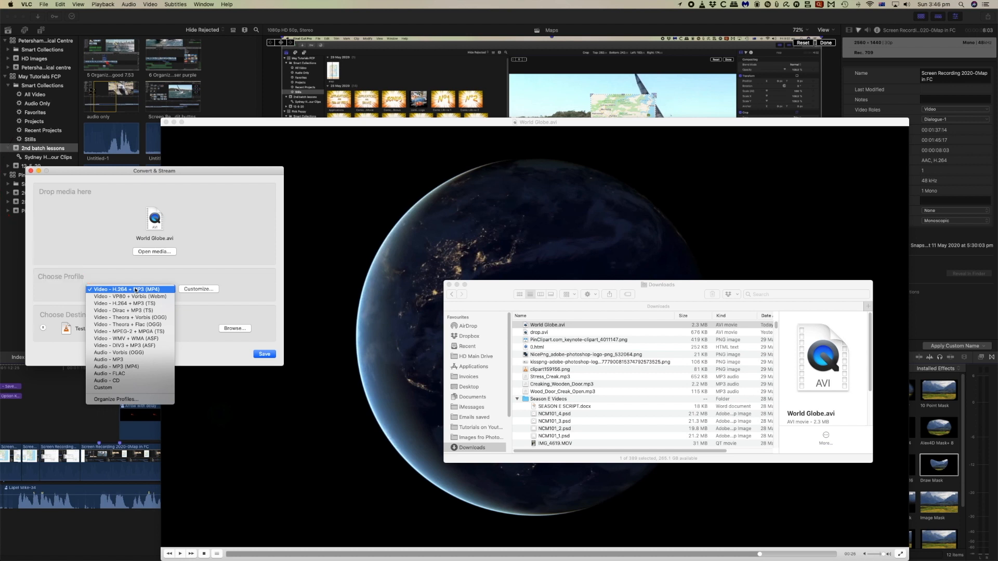
pyautogui.click(136, 290)
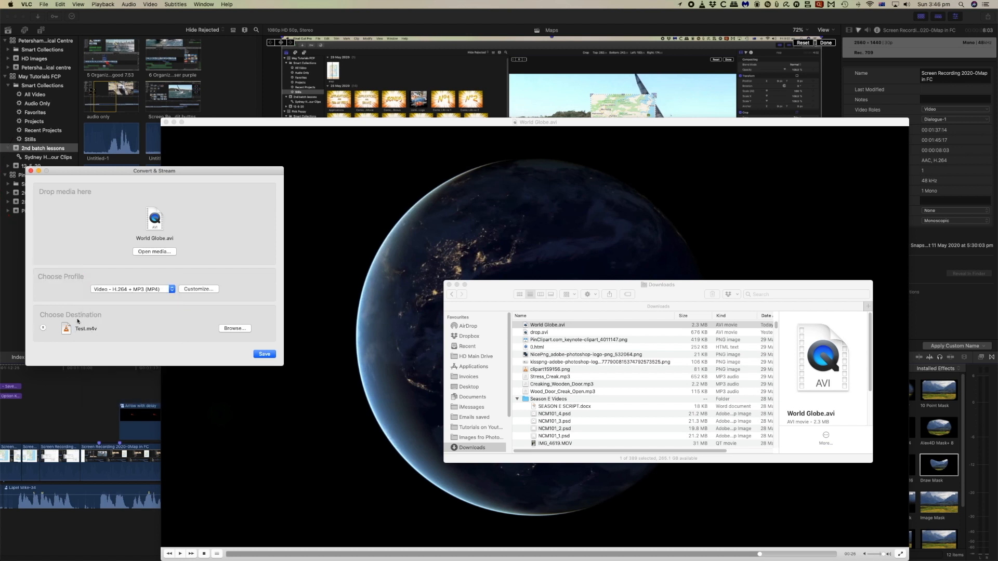
pyautogui.click(238, 330)
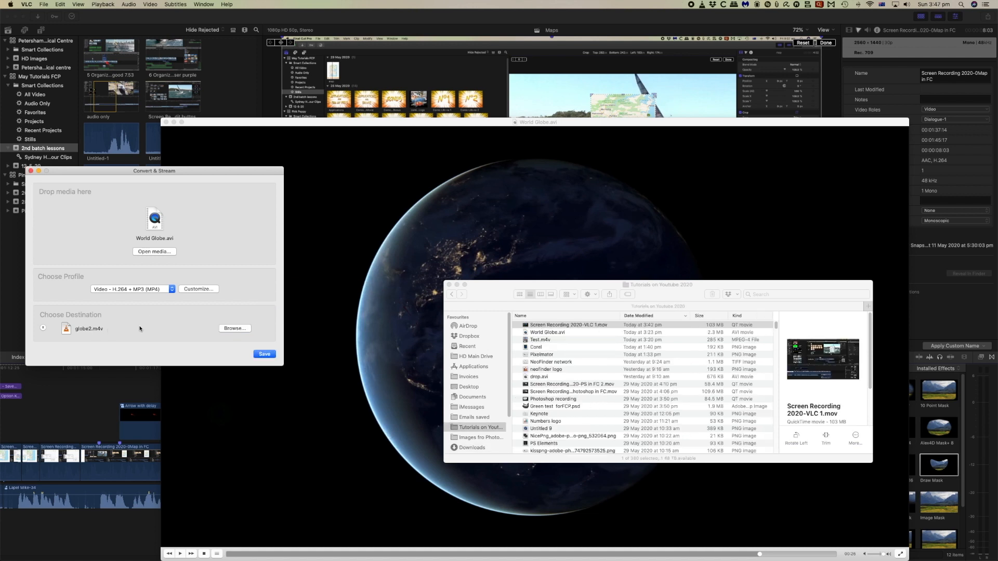
pyautogui.click(267, 354)
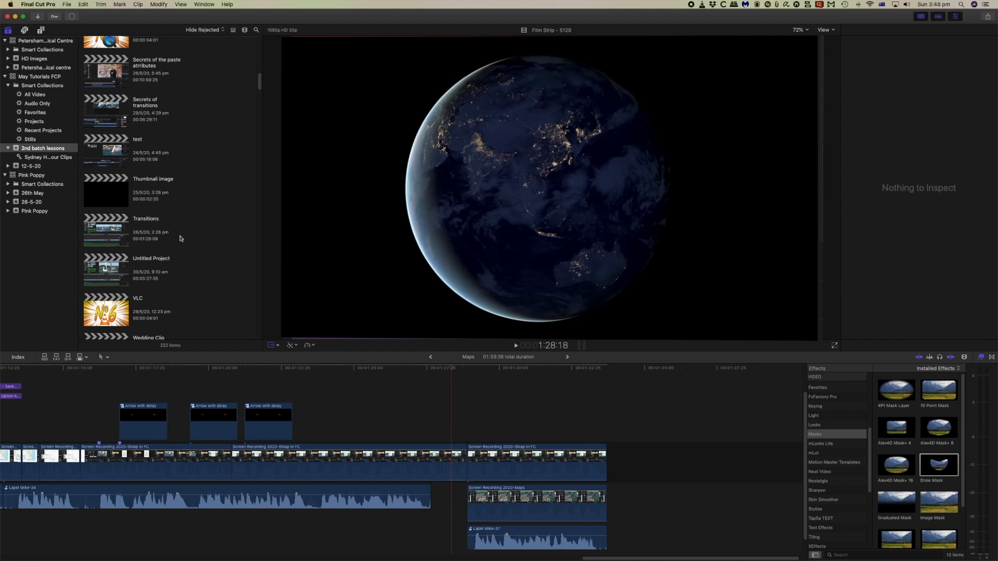
# - In Final Cut Pro, place the globe2 clip from 31 May 2020 above the last screen recording in the Maps timeline
pyautogui.scroll(-10, 181, 238)
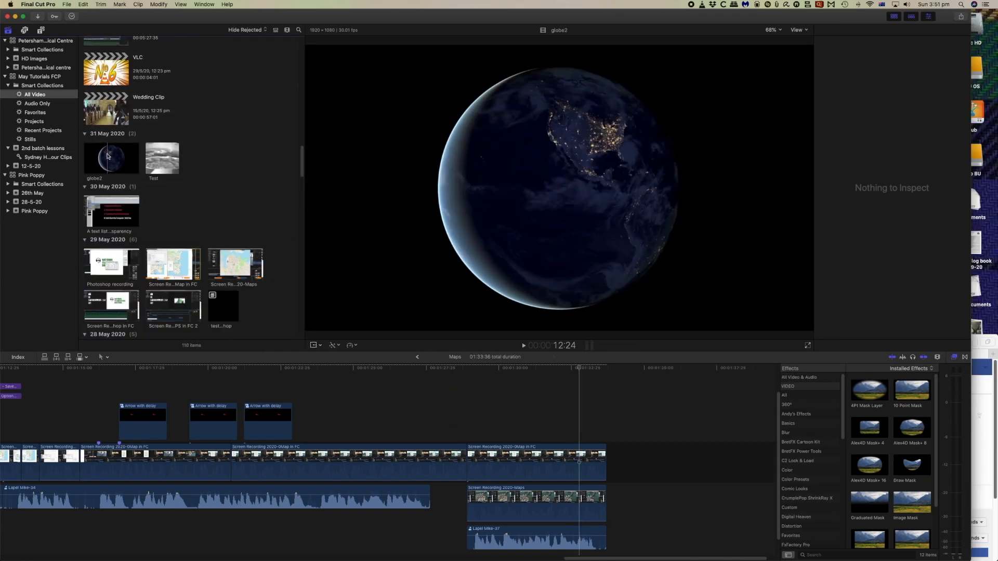
pyautogui.moveTo(107, 156); pyautogui.dragTo(492, 441)
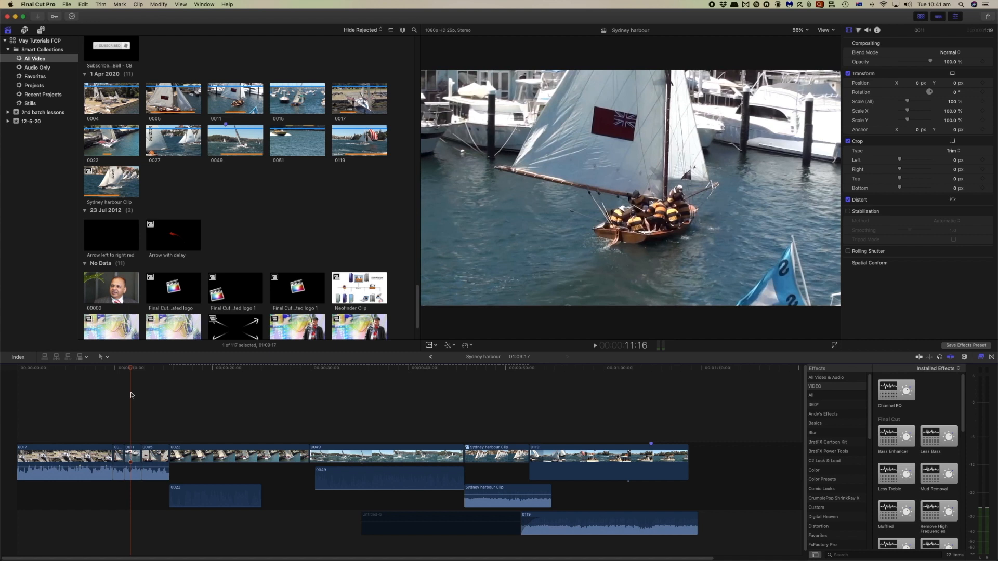
# - Switch to HandBrake and open the wedding DVD as the source, scanning it despite the copy-protection notice
pyautogui.moveTo(823, 559)
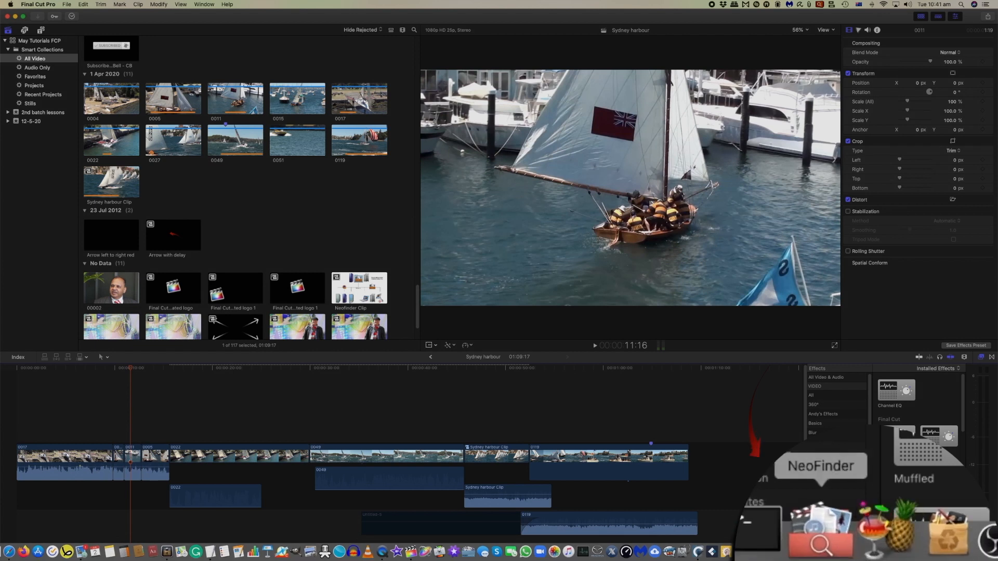
pyautogui.click(864, 538)
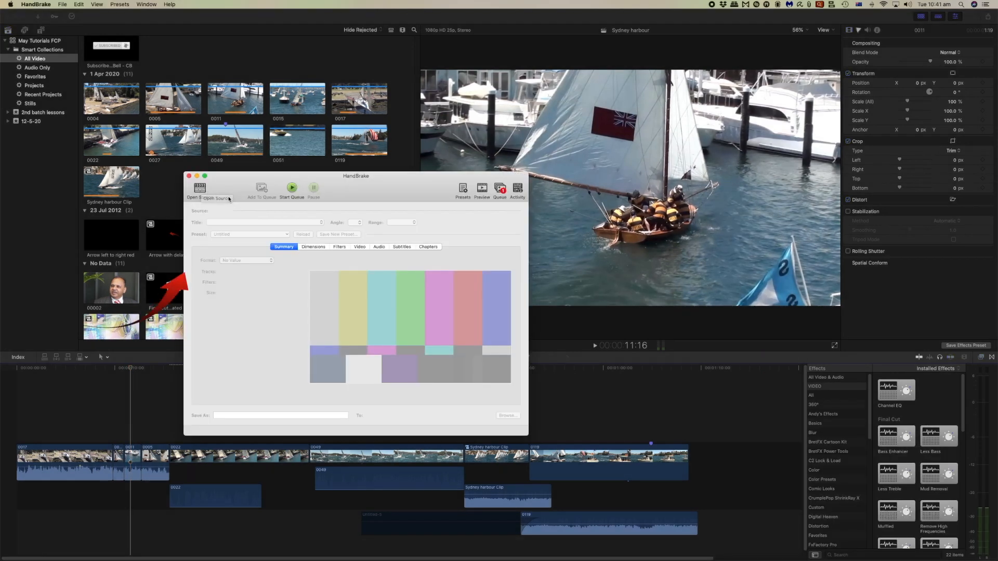
pyautogui.click(200, 191)
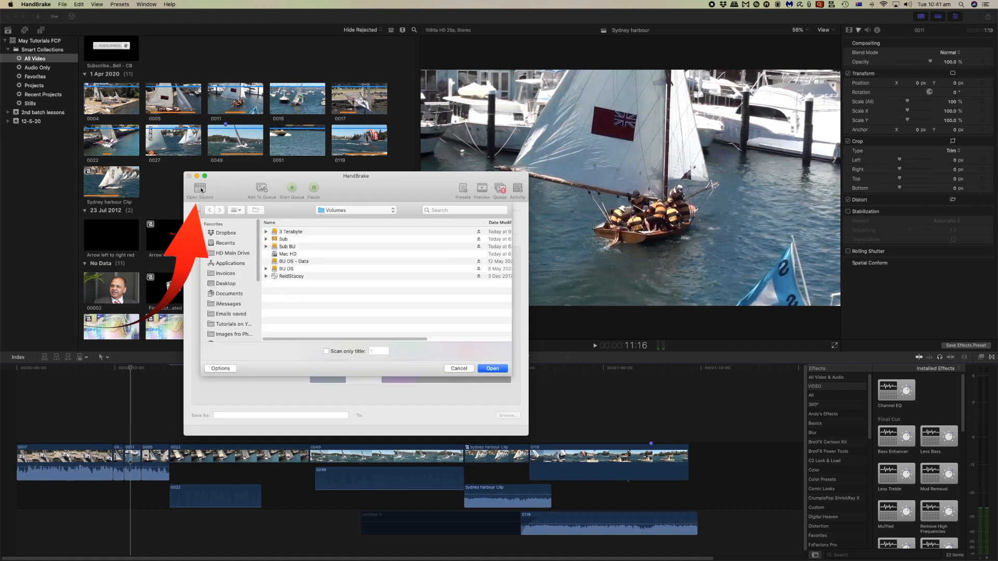
pyautogui.scroll(-4, 230, 277)
pyautogui.scroll(-1, 227, 286)
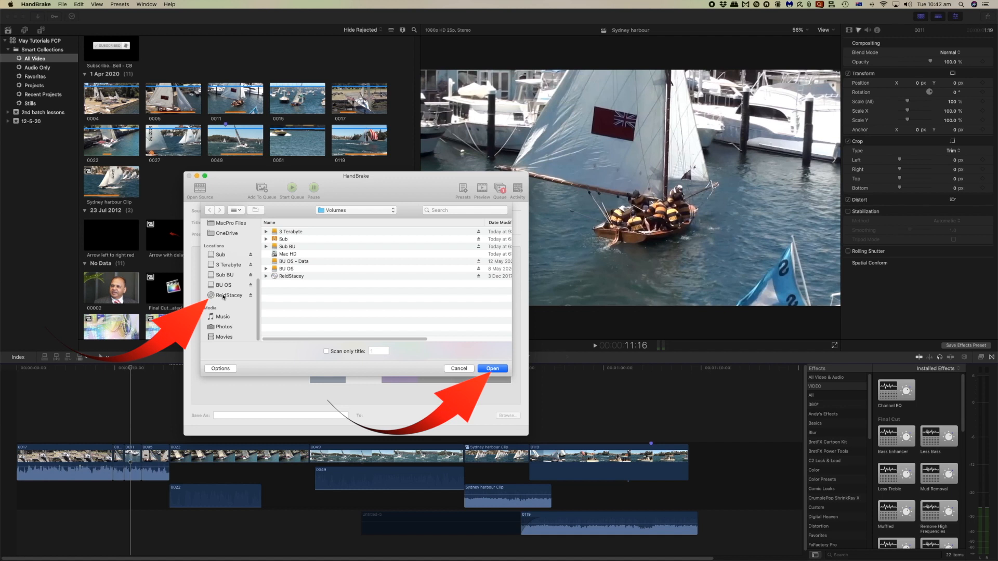
pyautogui.click(224, 297)
pyautogui.click(492, 369)
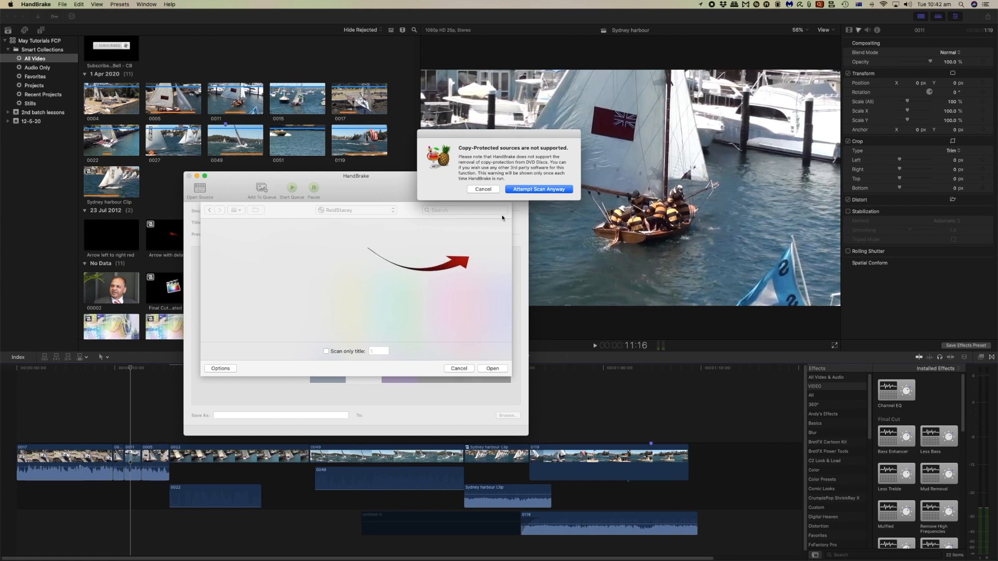
pyautogui.click(538, 190)
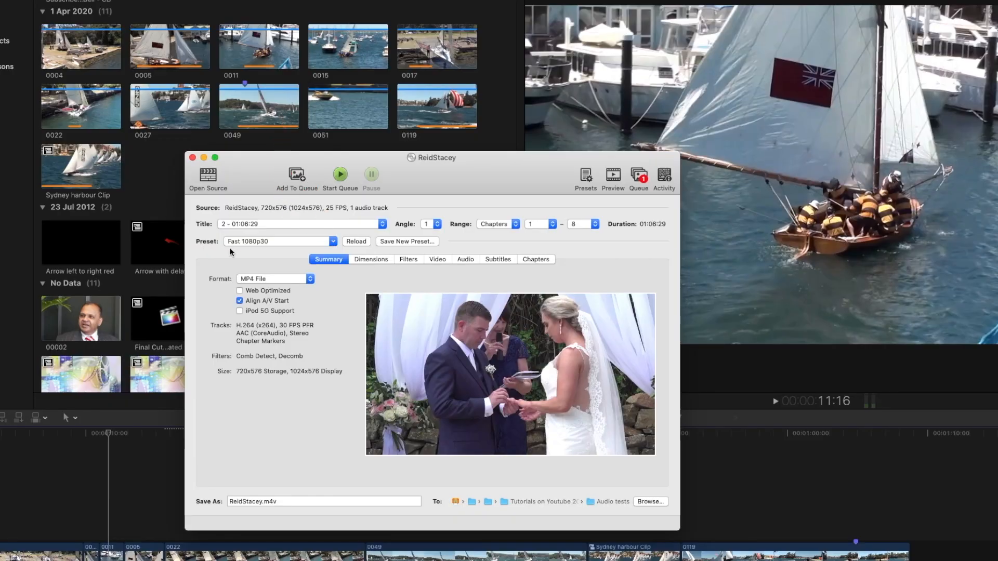
# - Choose the Super HQ 576p25 Surround preset and keep MP4 File as the output format
pyautogui.click(332, 242)
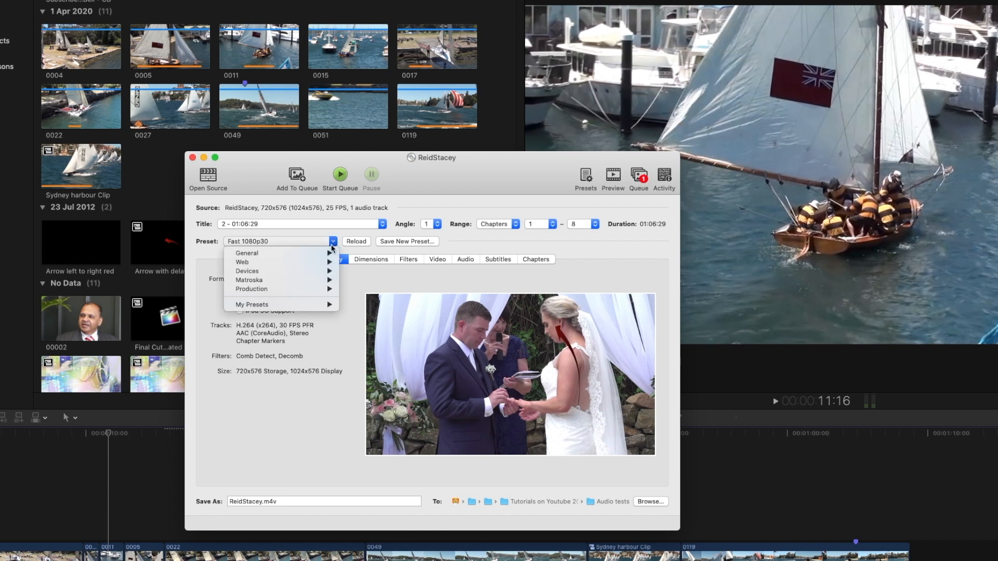
pyautogui.moveTo(327, 253)
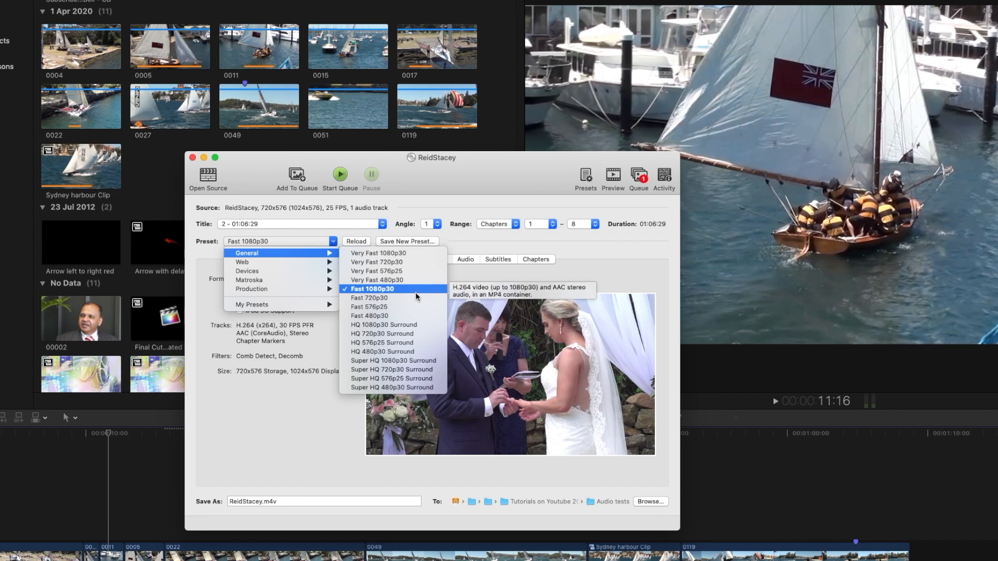
pyautogui.click(416, 380)
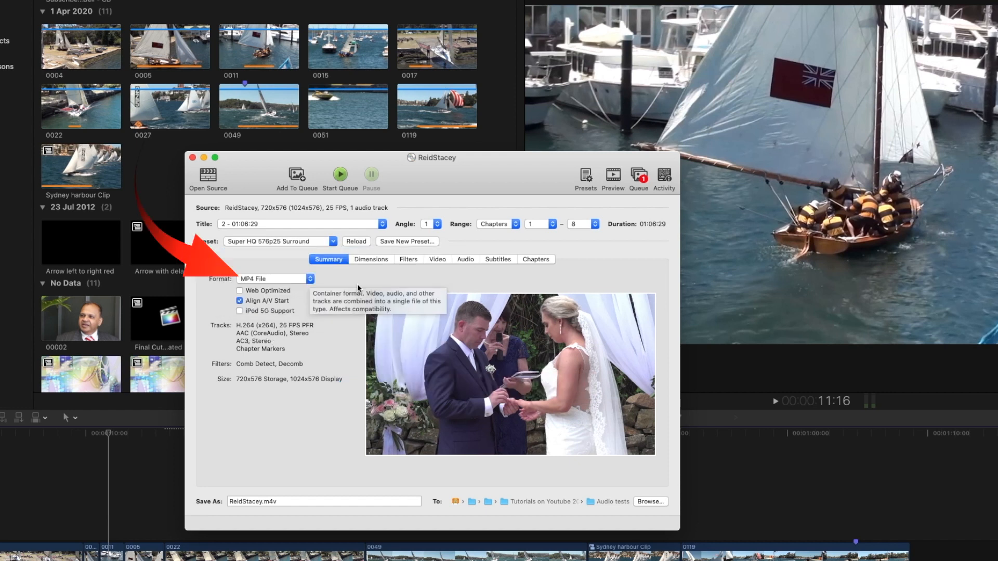
pyautogui.click(311, 281)
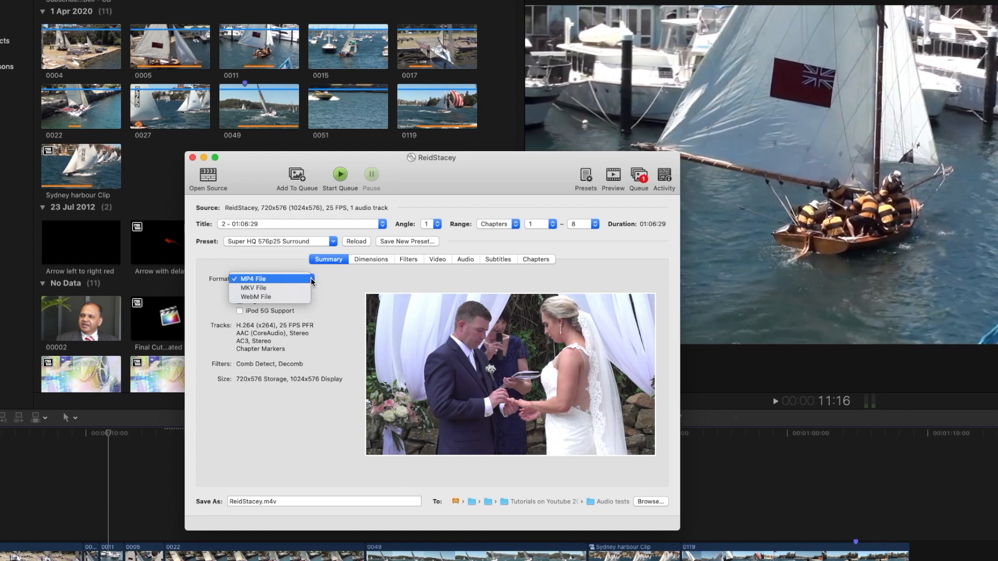
pyautogui.click(272, 282)
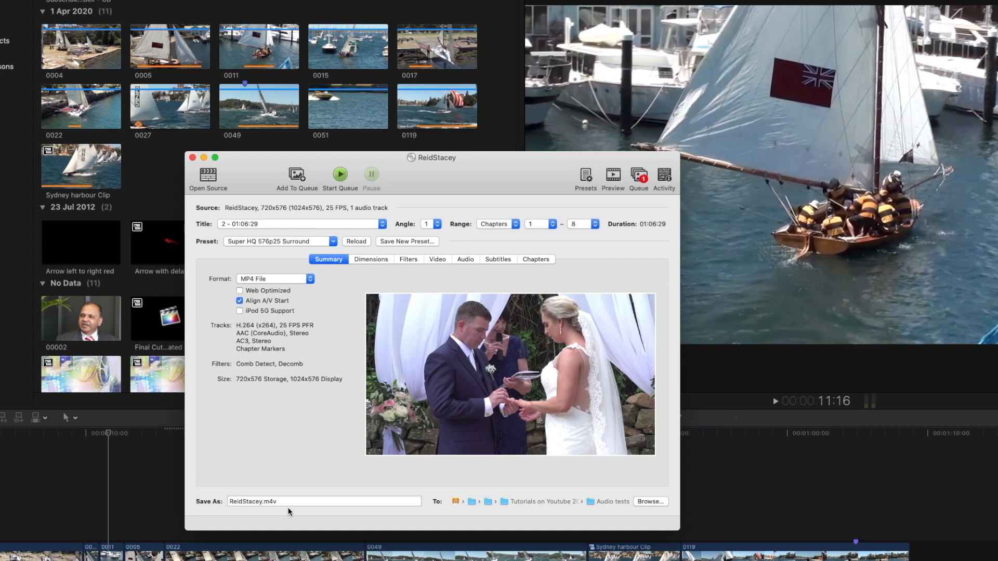
# - Start encoding the DVD under its existing output file name and look at the source preview
pyautogui.moveTo(292, 502); pyautogui.dragTo(201, 499)
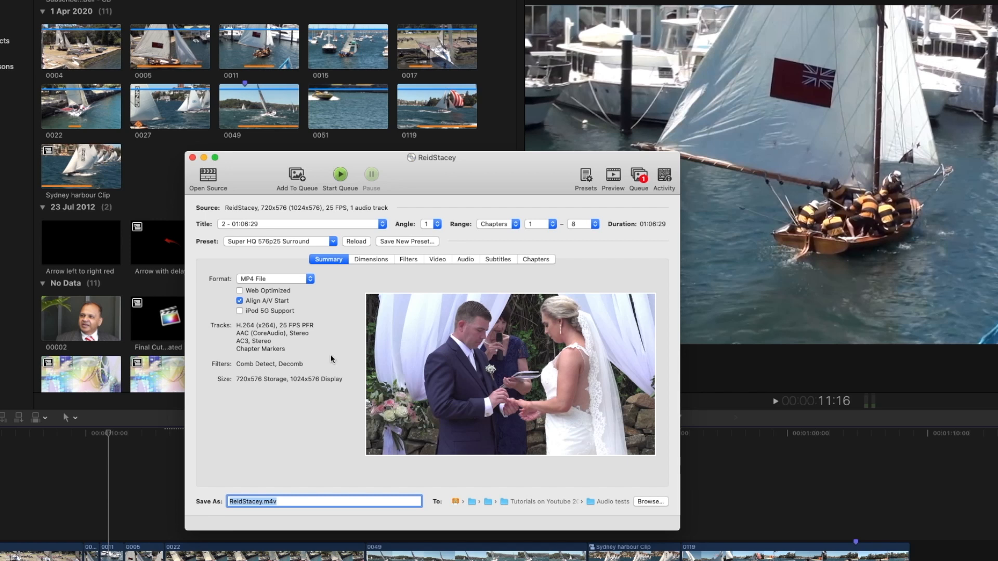
pyautogui.click(341, 175)
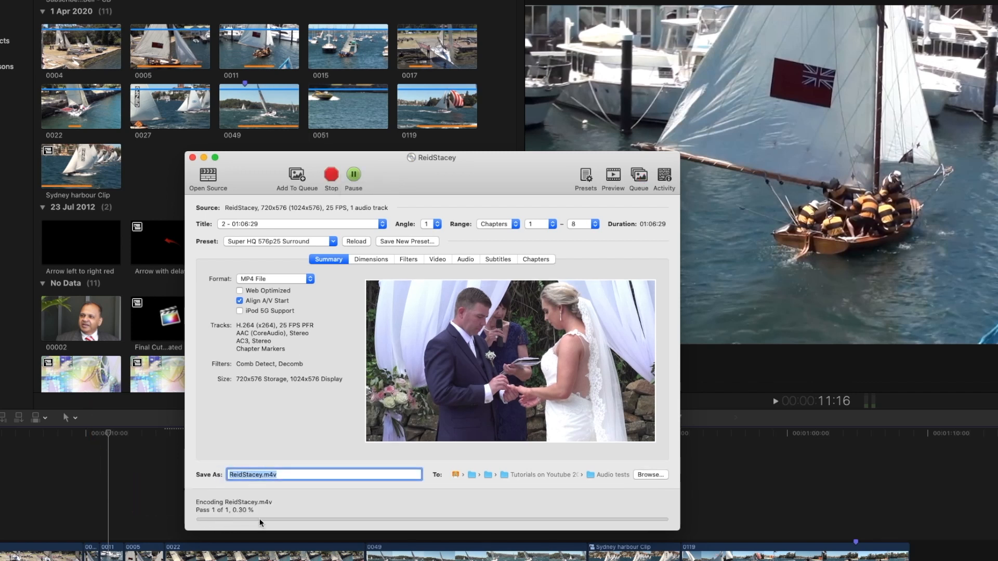
pyautogui.click(613, 176)
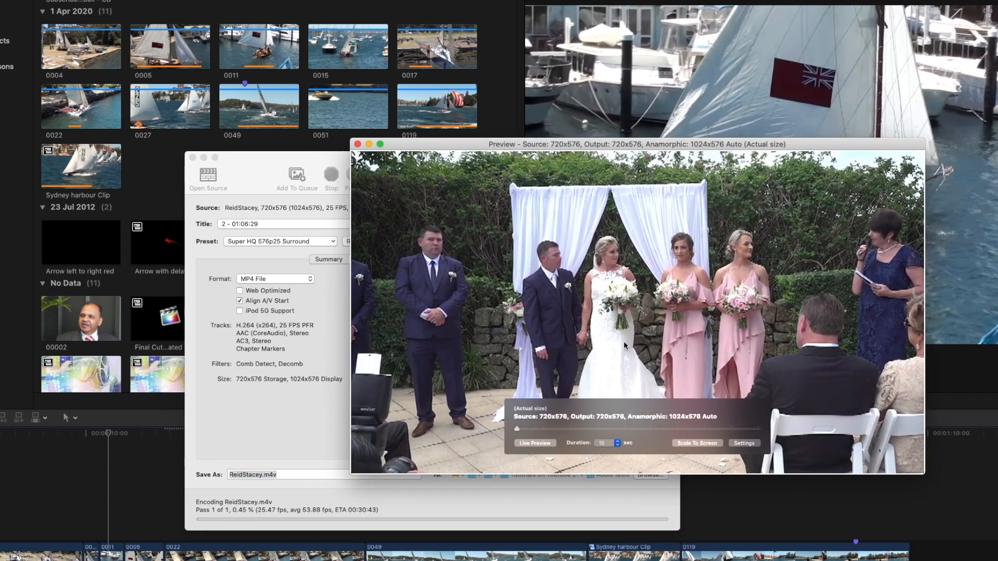
pyautogui.click(357, 144)
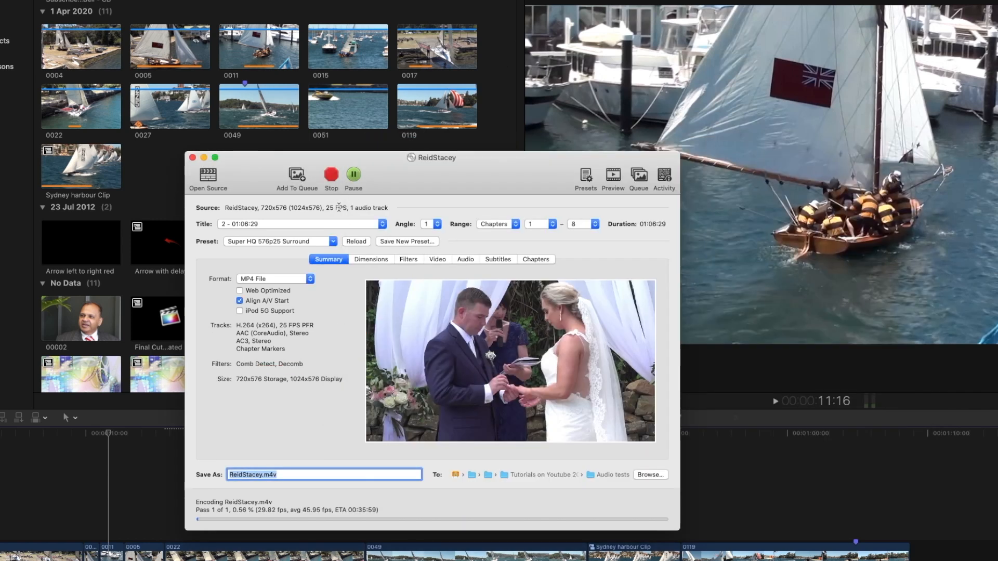
# - Pause the running encode and resume it
pyautogui.click(356, 176)
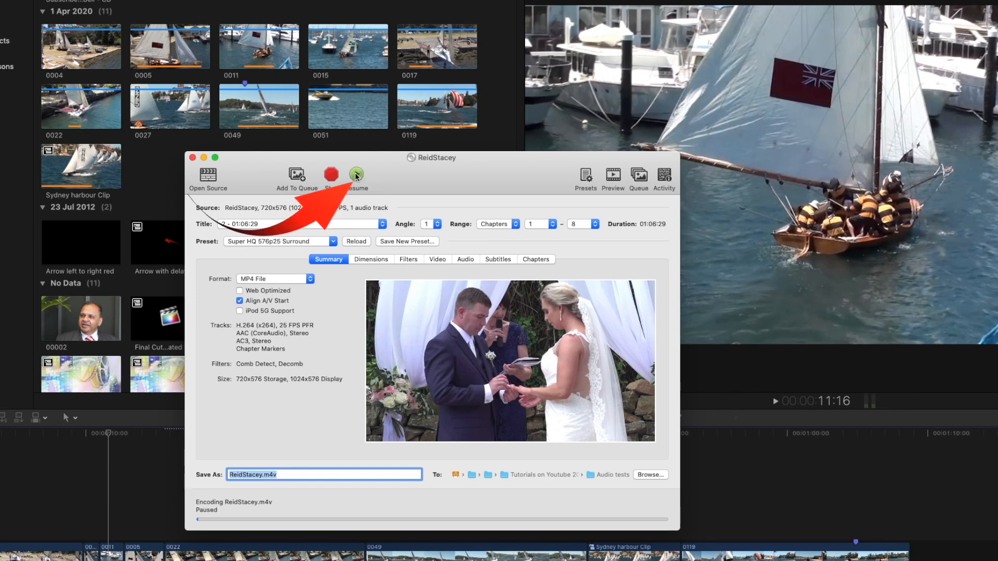
pyautogui.click(356, 175)
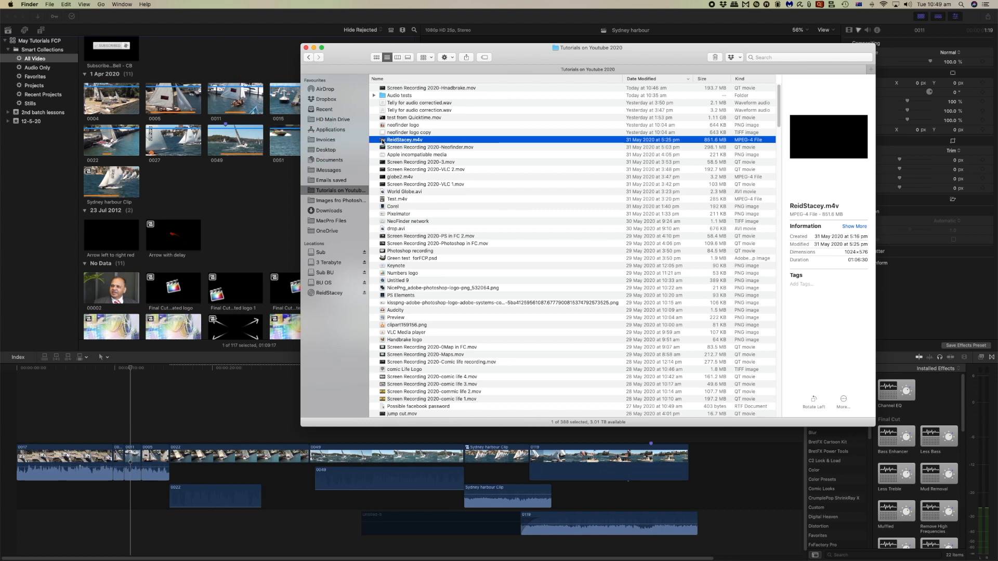
# - Preview the encoded wedding M4V in Finder with Quick Look and step through its chapters
pyautogui.press('space')
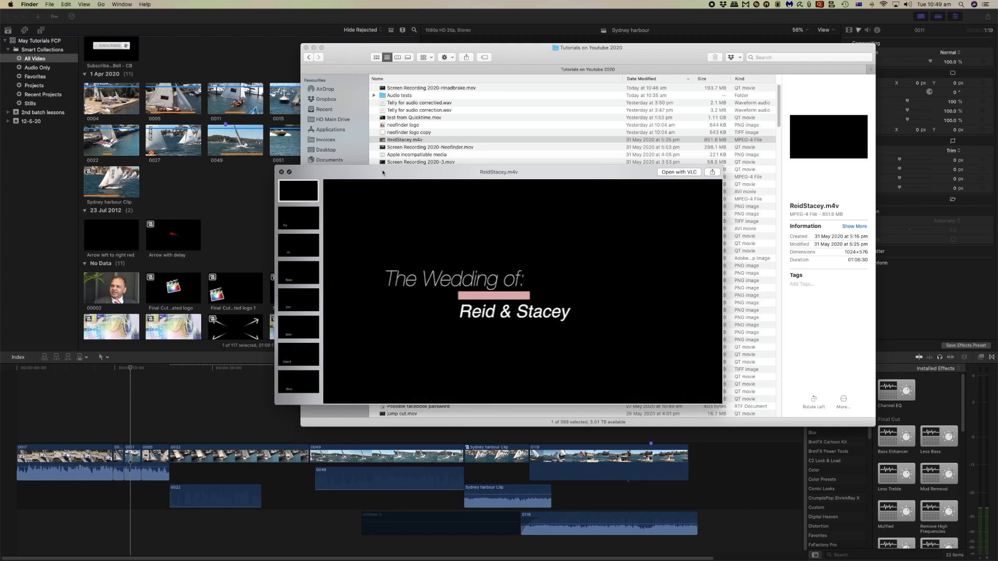
pyautogui.moveTo(383, 172); pyautogui.dragTo(370, 149)
pyautogui.click(290, 200)
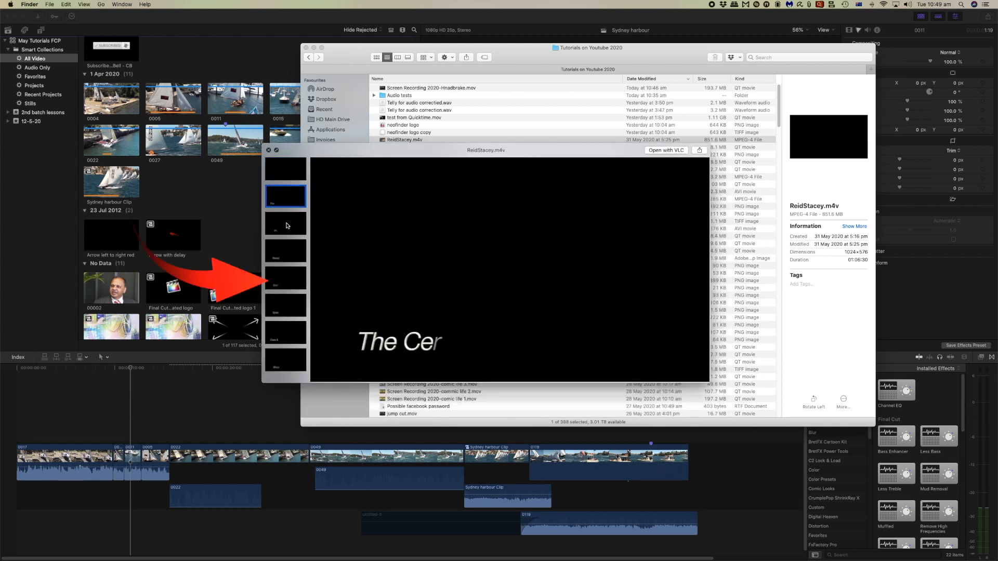
pyautogui.click(288, 227)
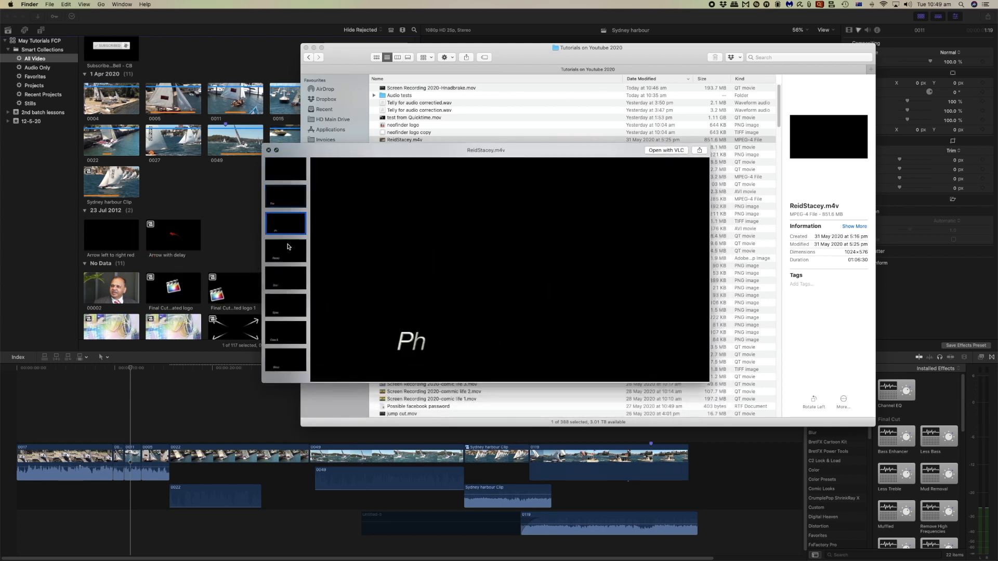
pyautogui.click(287, 278)
pyautogui.click(289, 306)
pyautogui.click(291, 341)
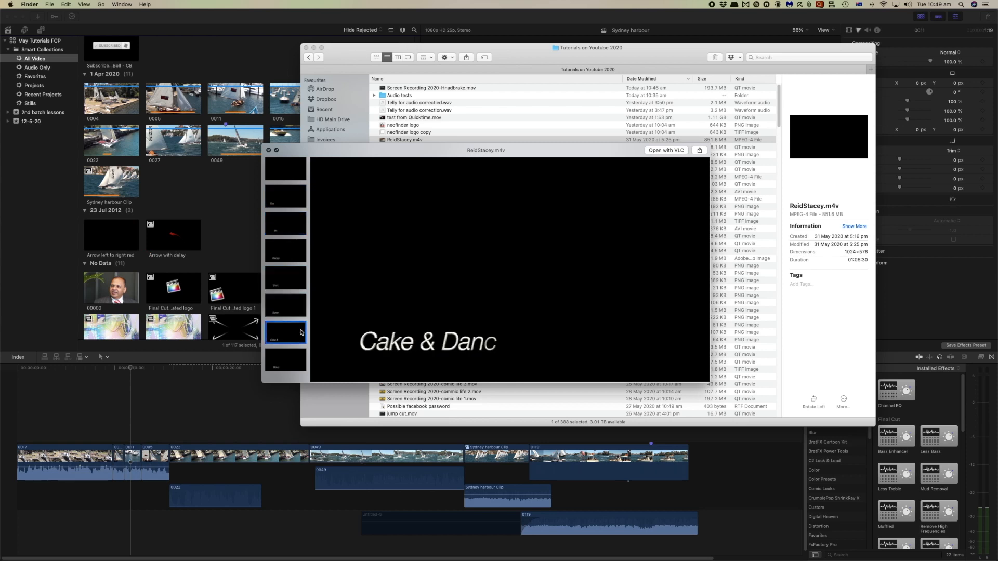
pyautogui.click(269, 150)
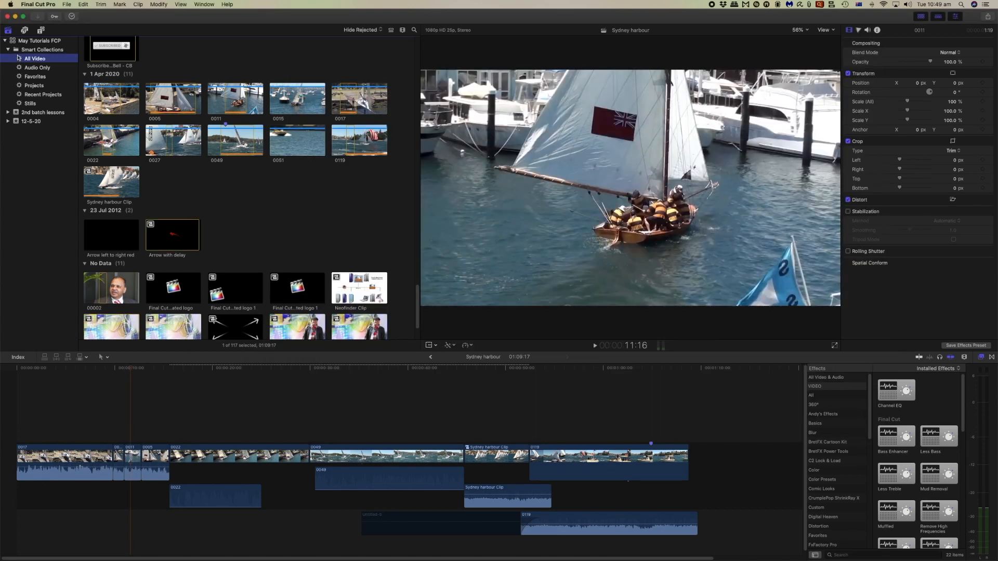
# - Create a new project named after the wedding couple in the 2nd batch lessons event, with the video rate set to 25p
pyautogui.rightClick(28, 50)
pyautogui.click(50, 61)
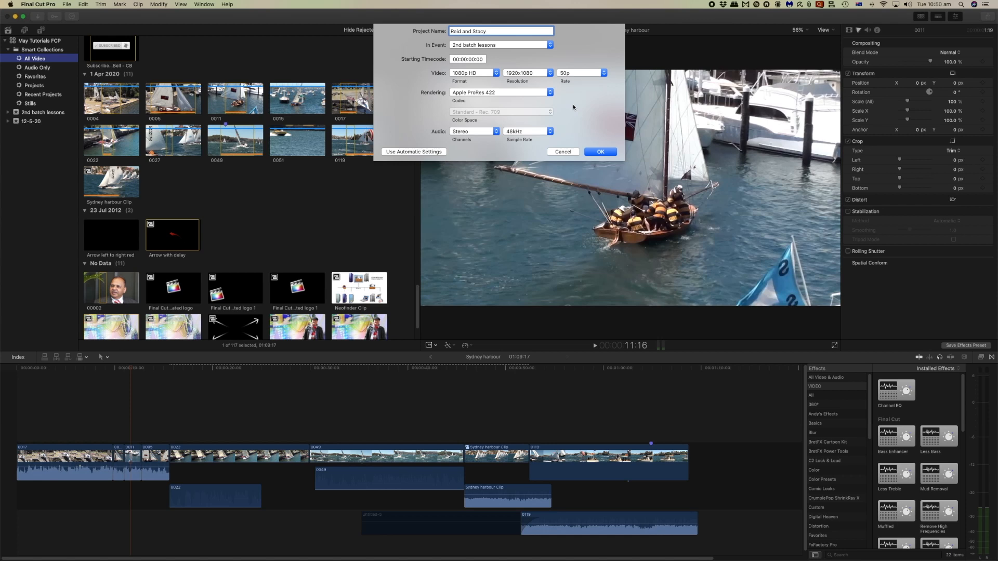
pyautogui.click(603, 73)
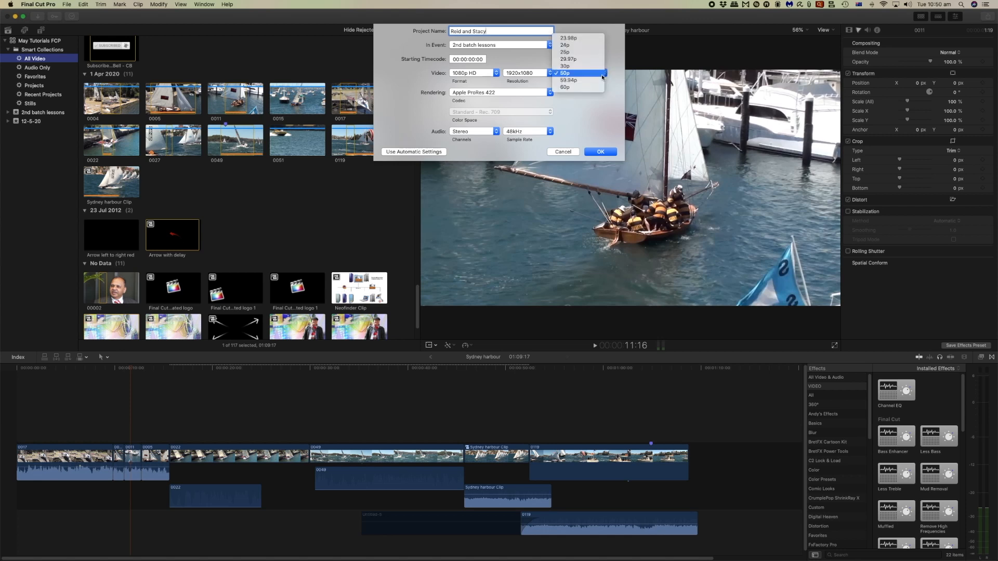
pyautogui.click(584, 52)
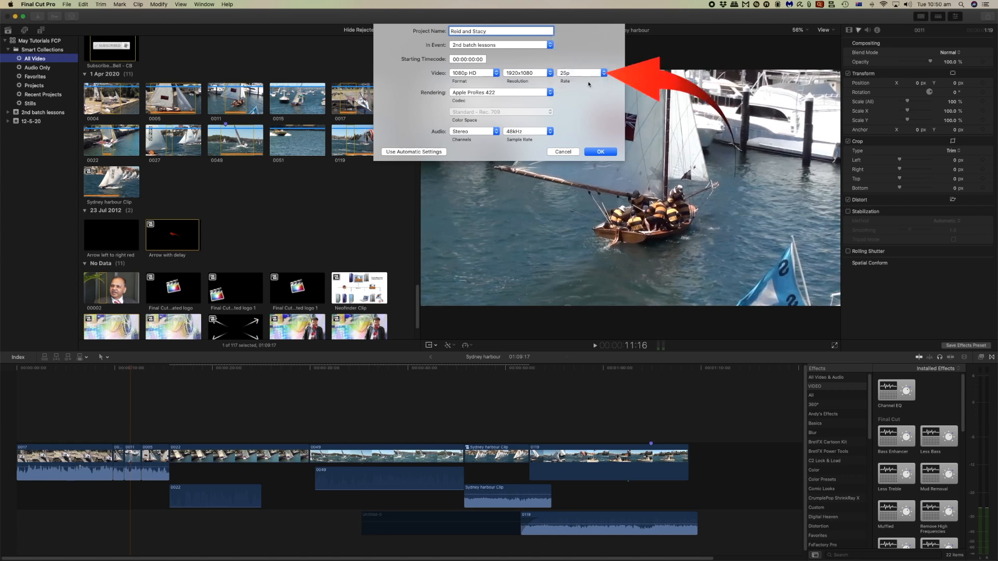
pyautogui.click(603, 152)
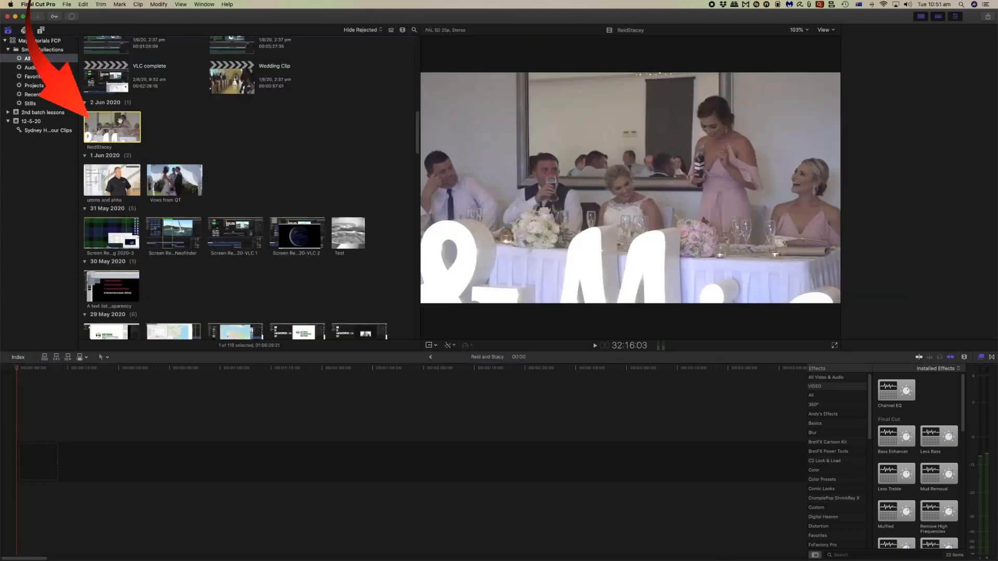
# - Add the converted wedding clip to the new project's timeline and play it back at several points
pyautogui.press('super+4')
pyautogui.press('space')
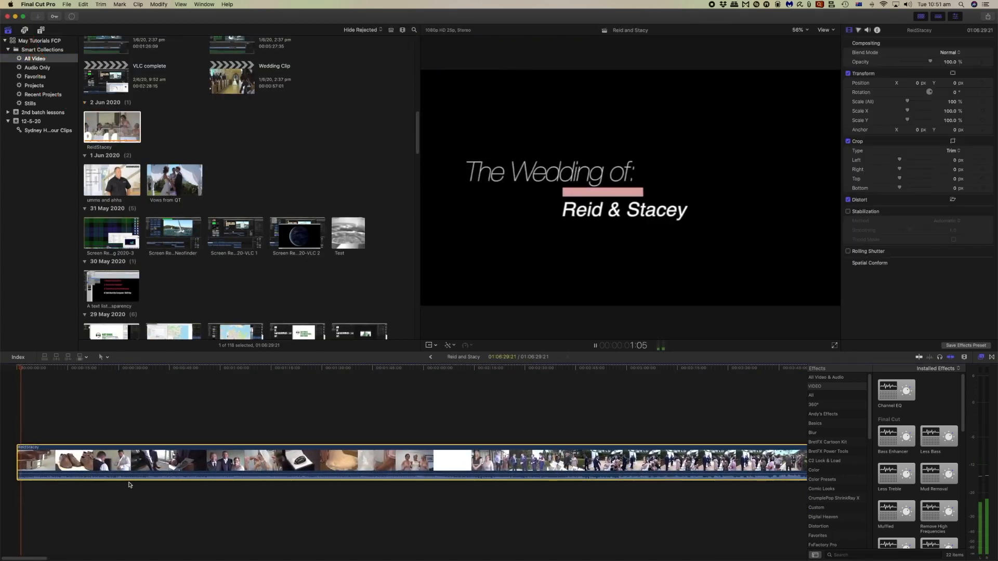
pyautogui.click(392, 369)
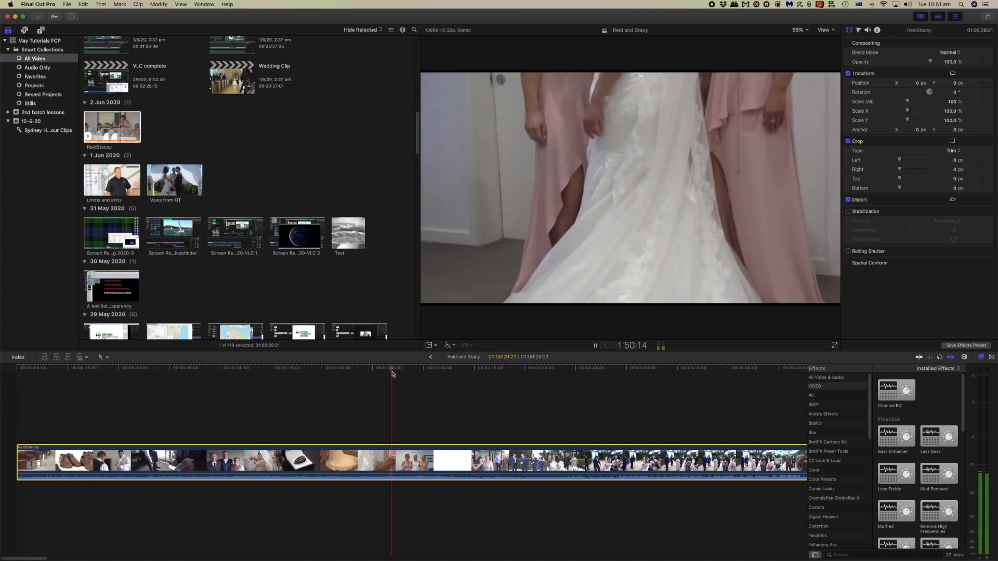
pyautogui.hscroll(1, 423, 383)
pyautogui.hscroll(1, 424, 383)
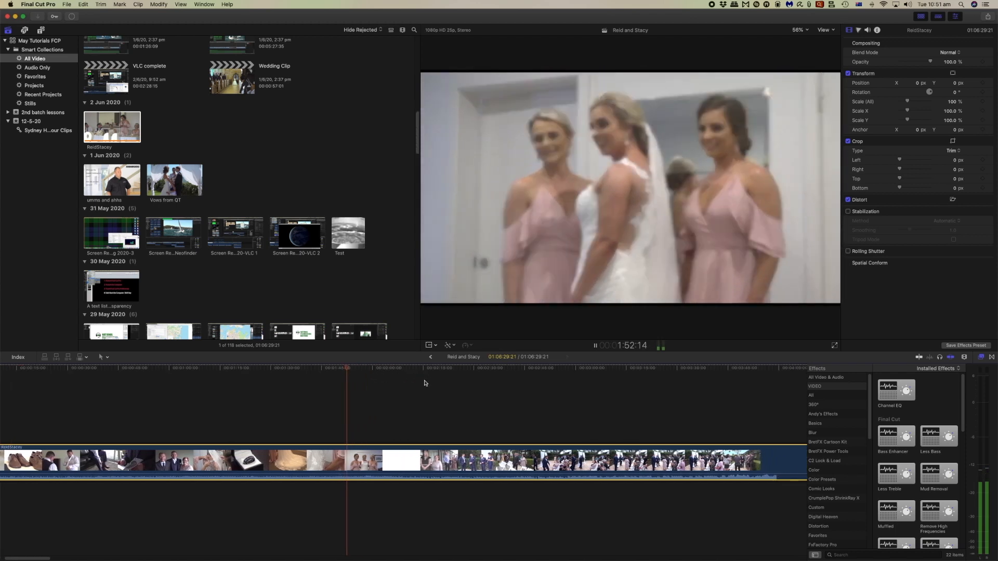
pyautogui.click(581, 369)
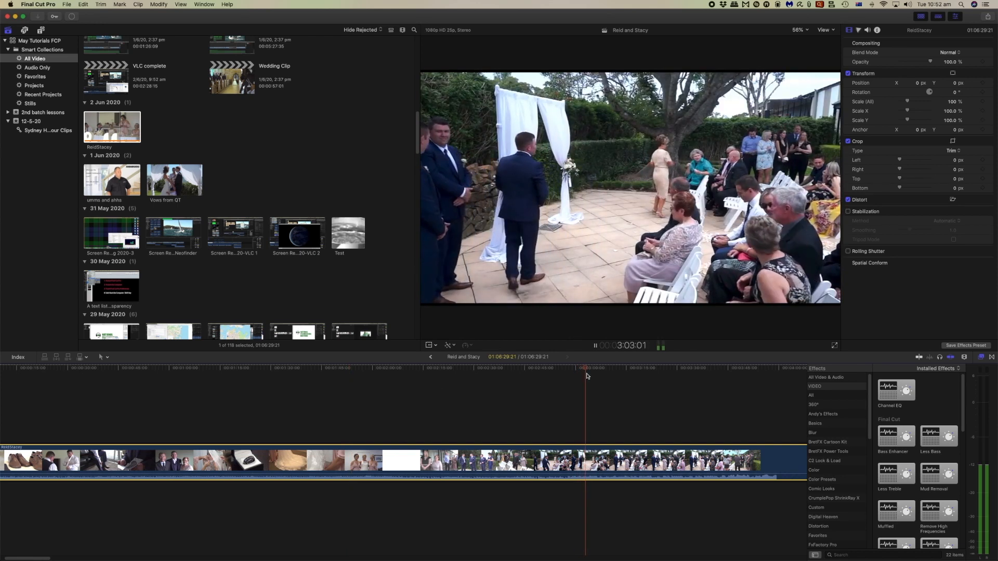
pyautogui.hscroll(2, 587, 383)
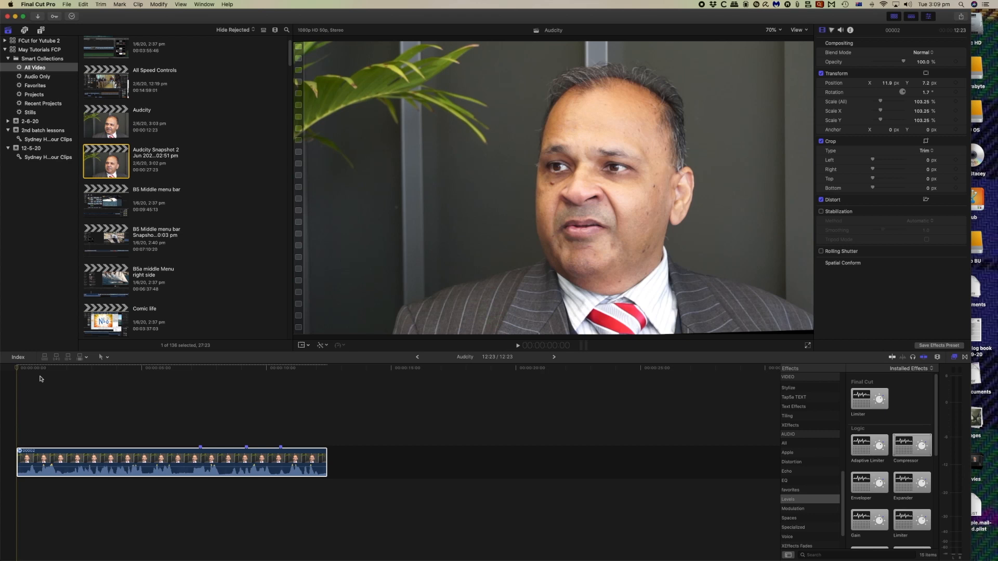
# - Play the interview clip in the Audcity project and replay the passage around its first marker from about 6:01
pyautogui.press('space')
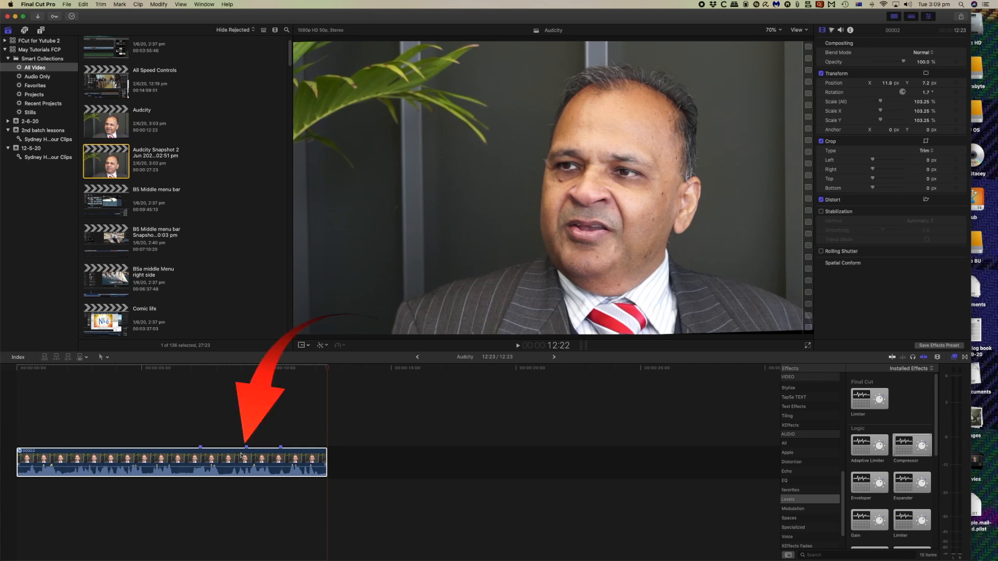
pyautogui.click(202, 368)
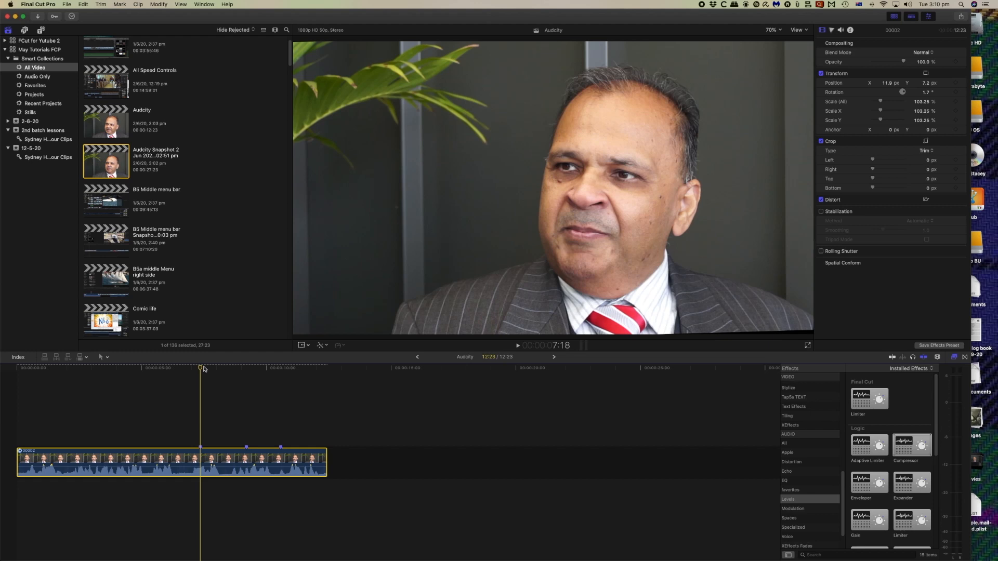
pyautogui.press('super+equal')
pyautogui.press('super+equal')
pyautogui.press('super+equal')
pyautogui.hscroll(-5, 214, 403)
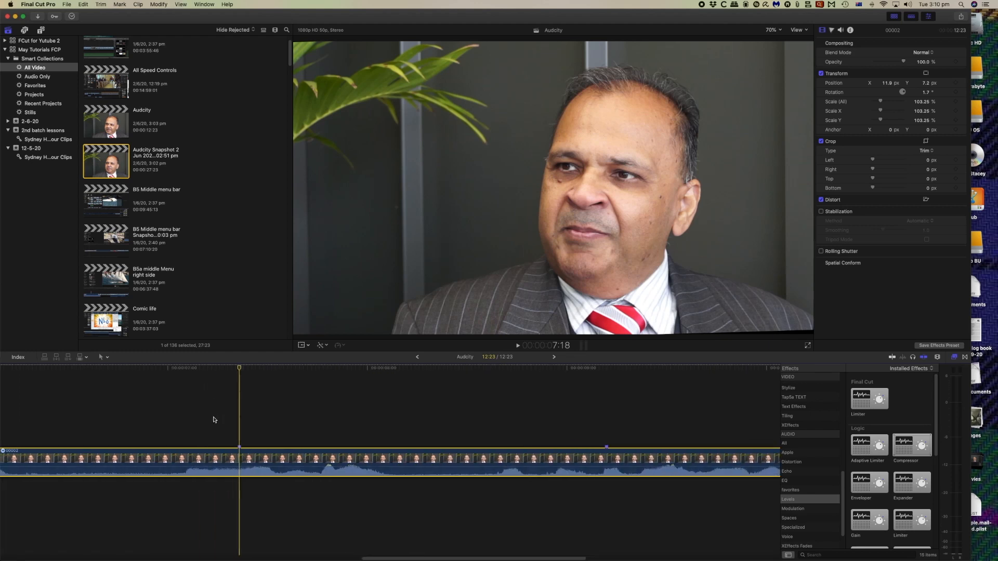
pyautogui.click(56, 369)
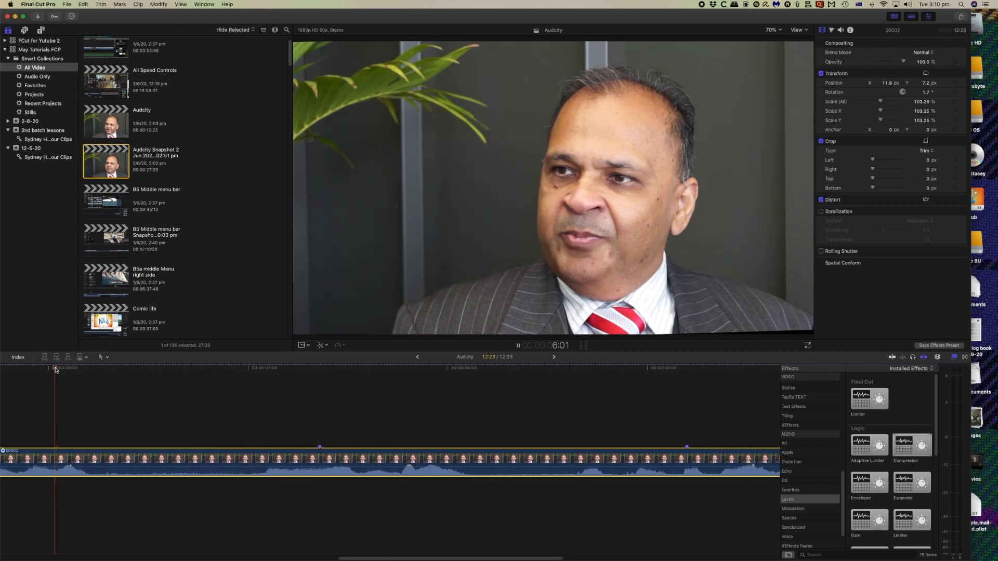
pyautogui.press('space')
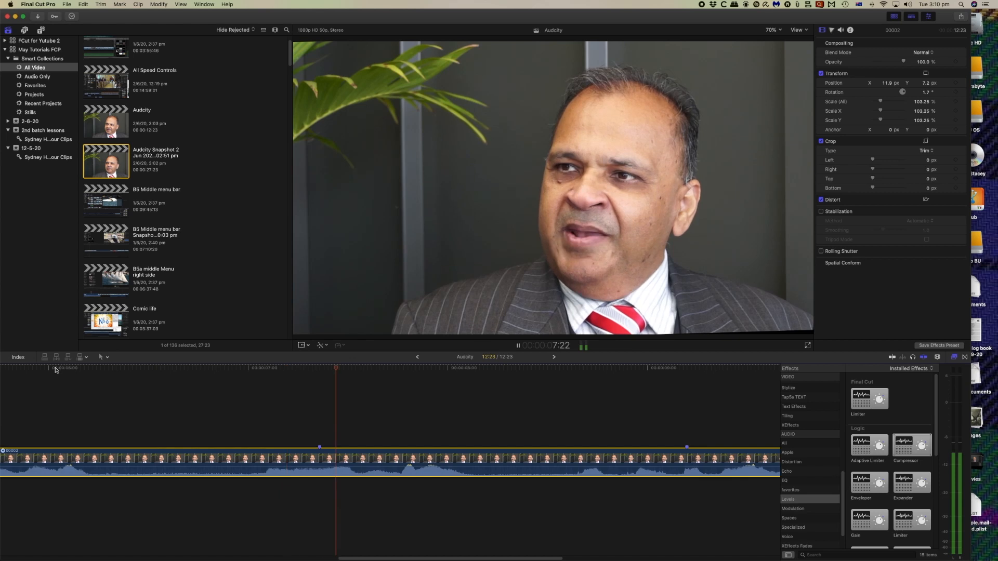
pyautogui.press('space')
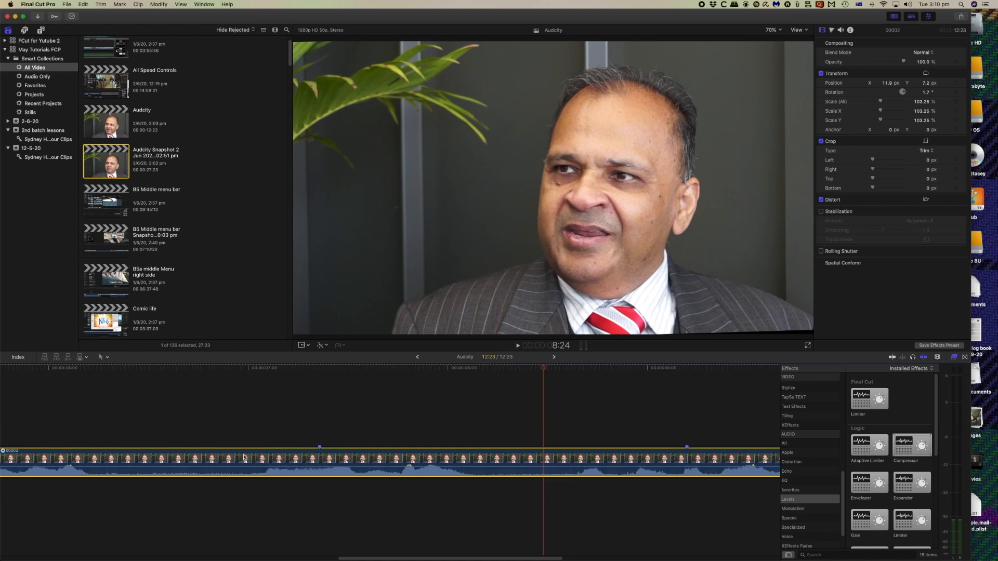
# - Range-select about 1 second 23 frames of the interview clip around the first marker and retime it to Fast 4x
pyautogui.press('r')
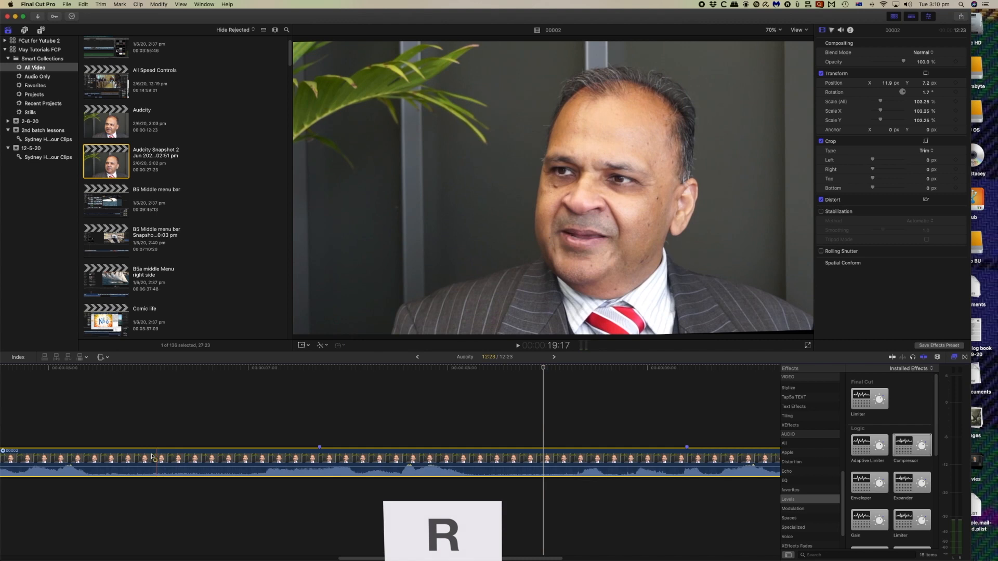
pyautogui.moveTo(105, 454); pyautogui.dragTo(399, 470)
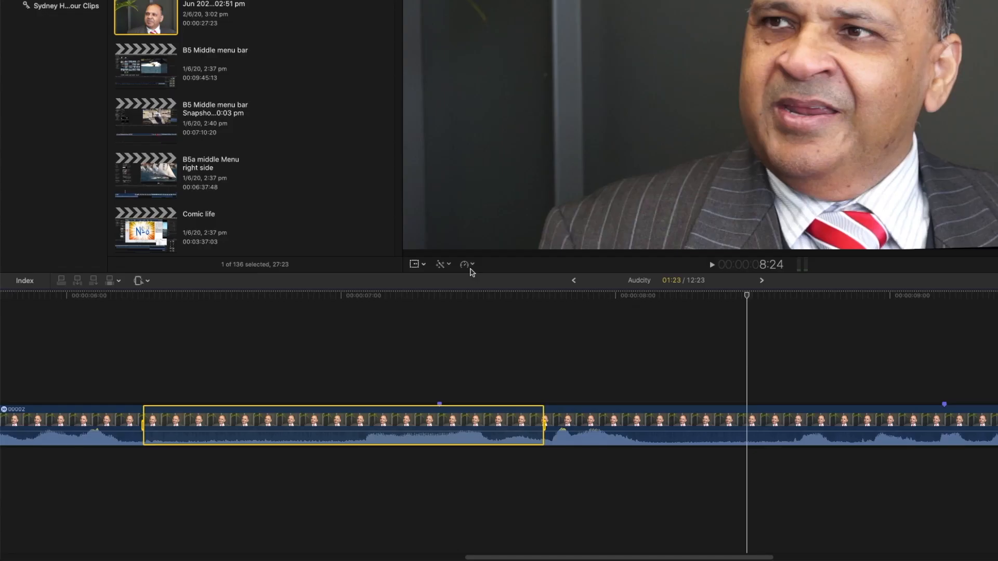
pyautogui.click(338, 345)
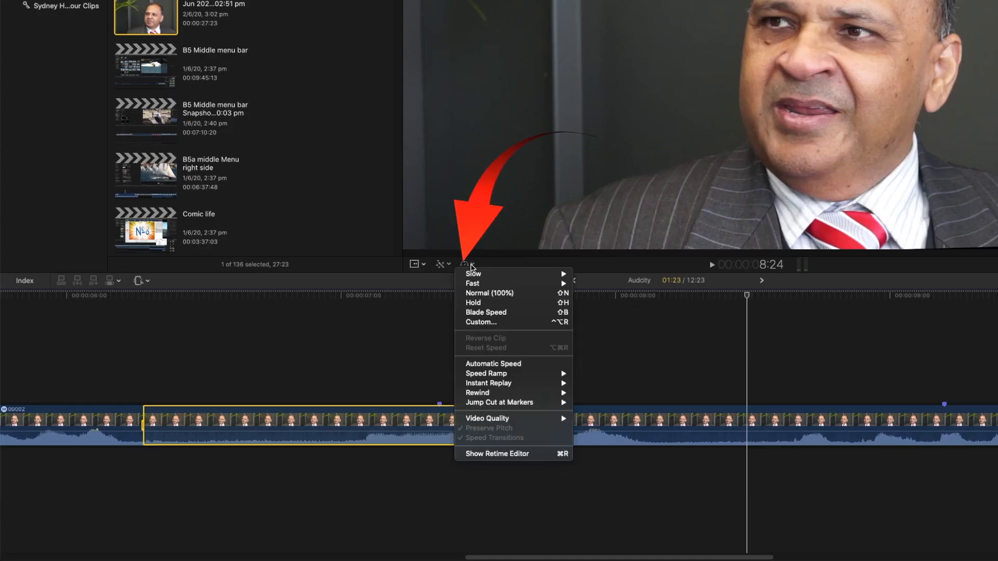
pyautogui.moveTo(479, 286)
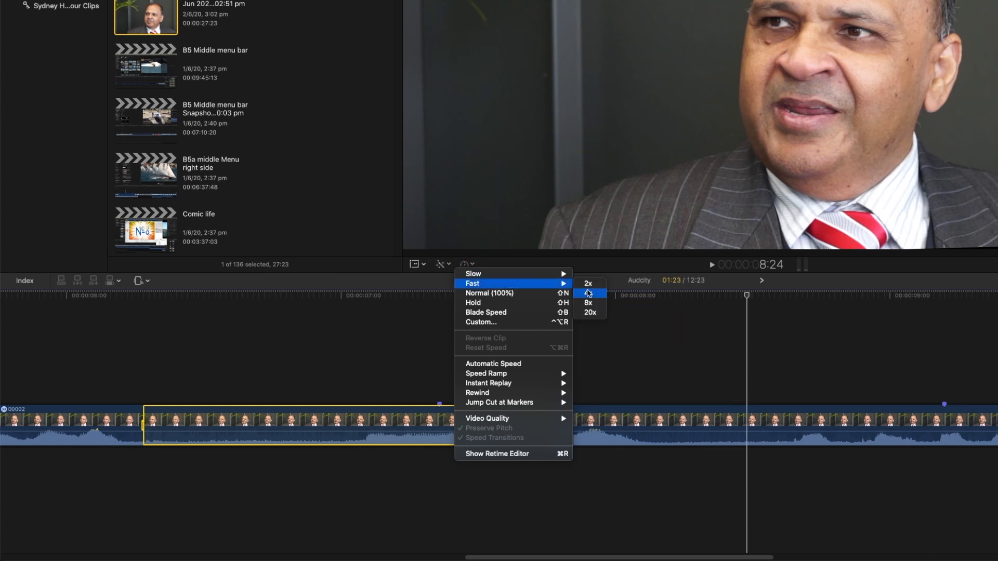
pyautogui.click(588, 293)
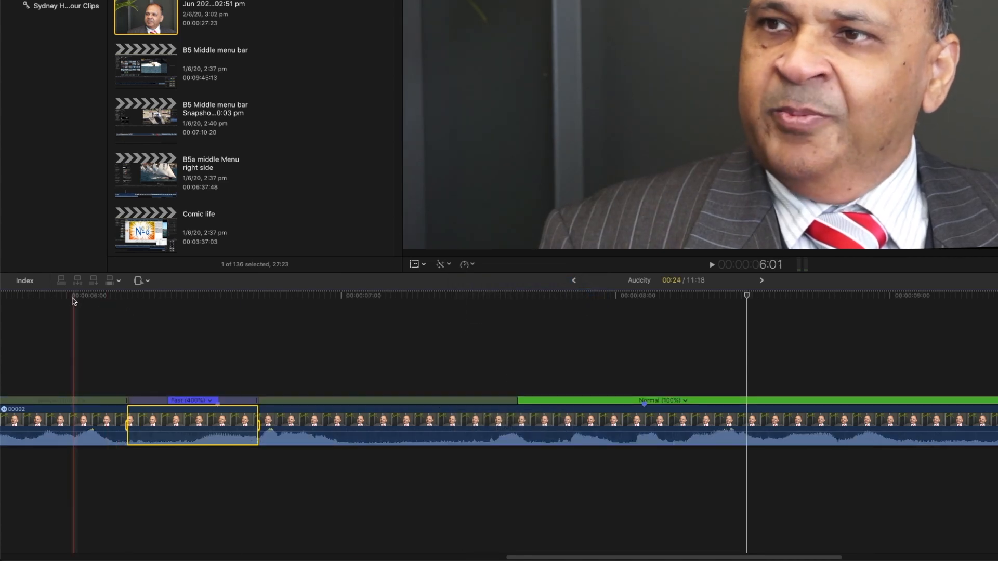
# - Play back the interview from just before the sped-up range to check how the retiming sounds
pyautogui.hscroll(-4, 73, 304)
pyautogui.hscroll(-5, 61, 305)
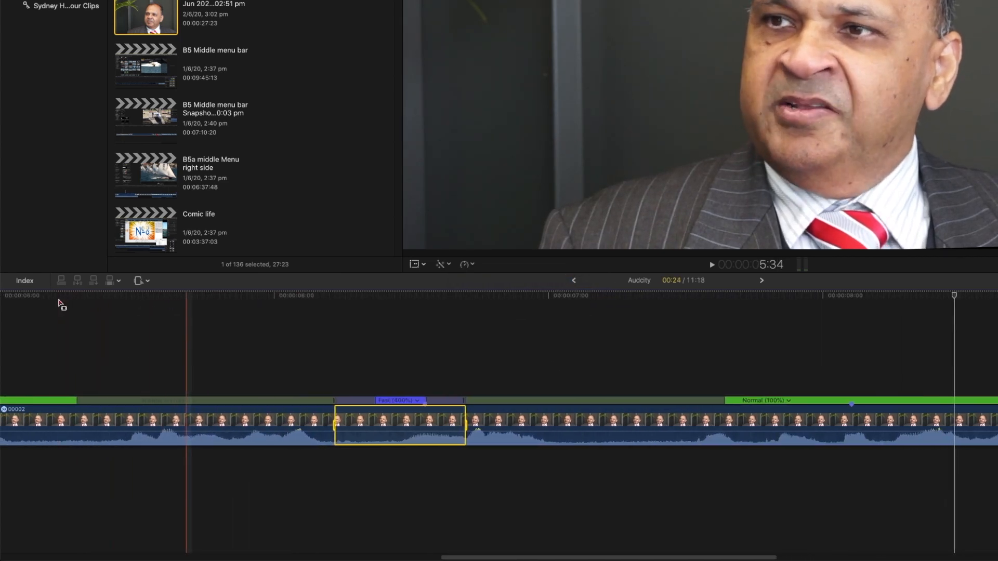
pyautogui.press('space')
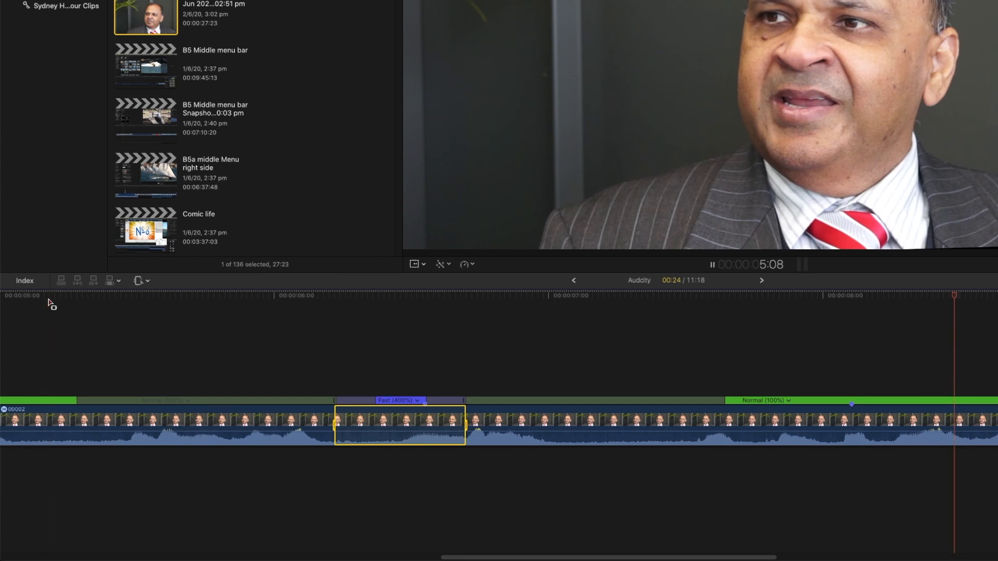
pyautogui.press('space')
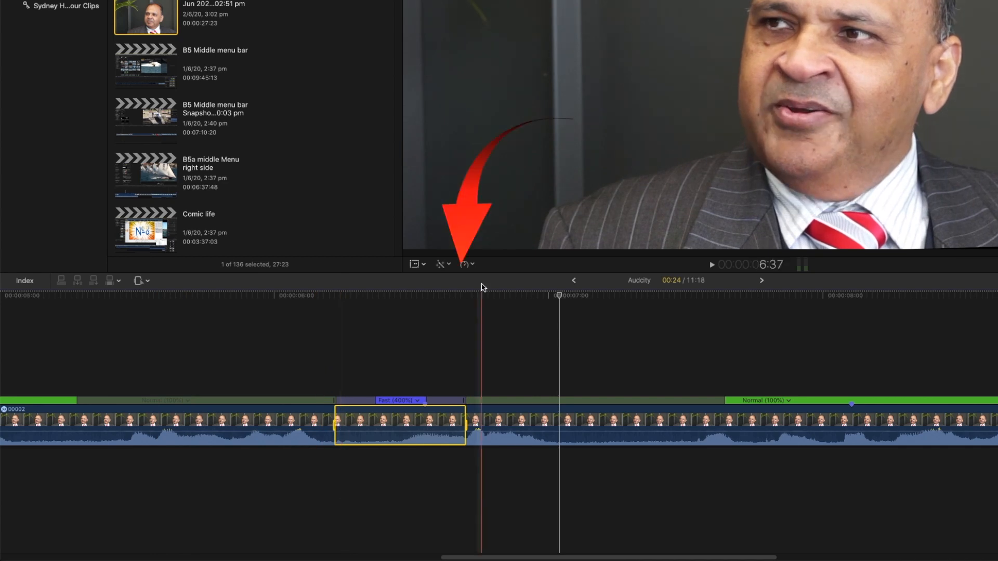
# - Change the speed of the selected range to Fast 2x and play the passage back
pyautogui.click(464, 264)
pyautogui.moveTo(510, 284)
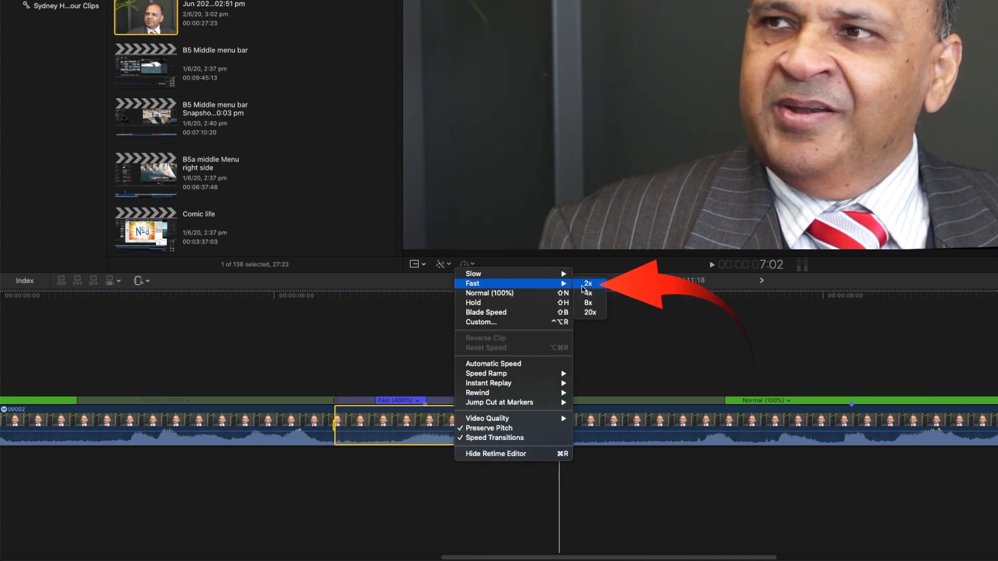
pyautogui.click(586, 285)
pyautogui.press('space')
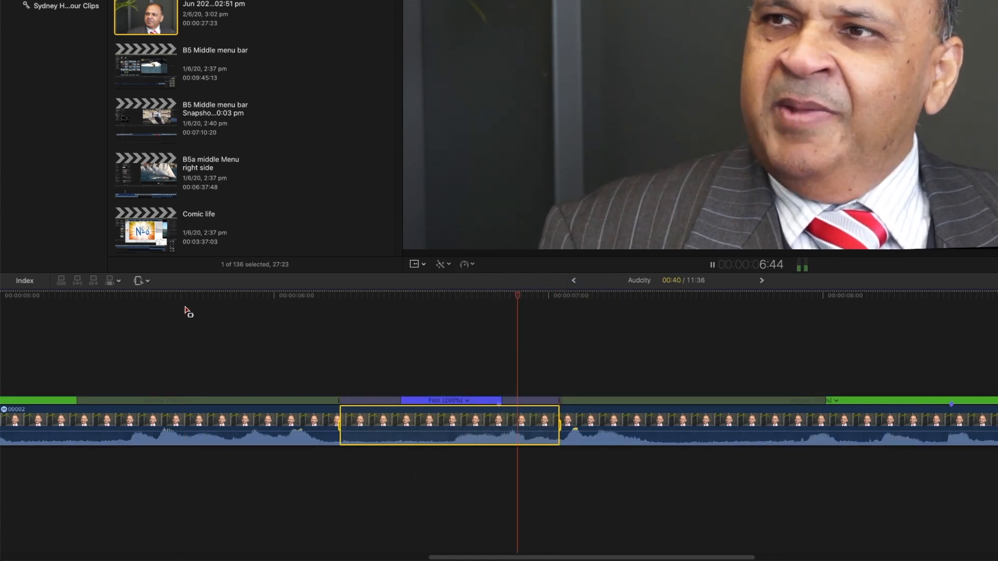
pyautogui.press('space')
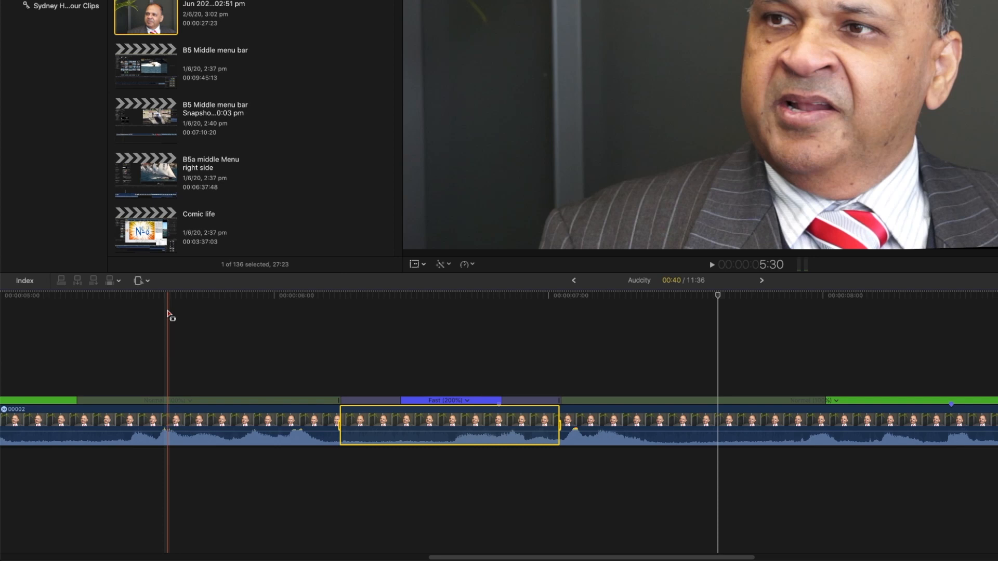
# - Play the passage around the interview clip's second marker, beyond the retimed range
pyautogui.hscroll(2, 31, 308)
pyautogui.hscroll(8, 645, 388)
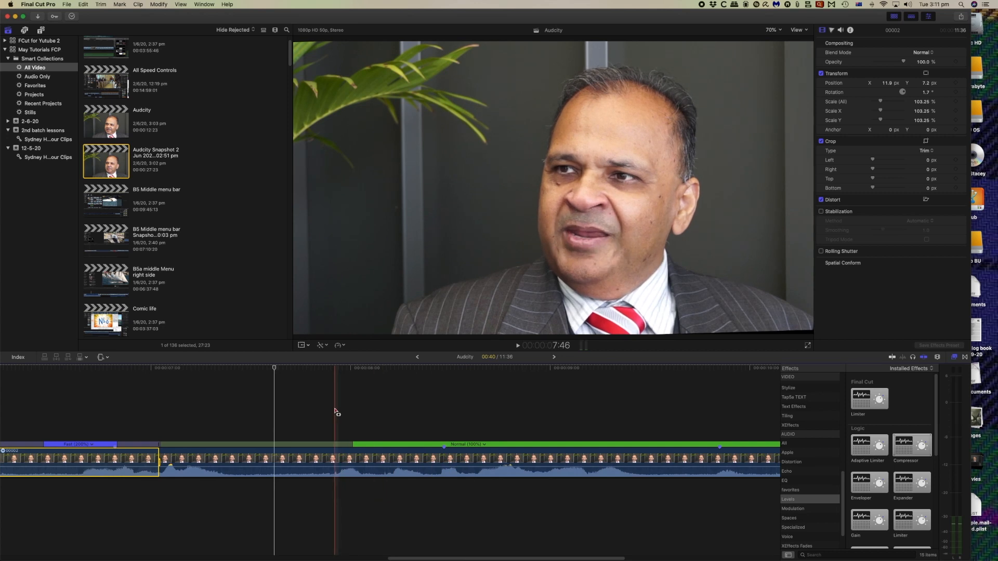
pyautogui.press('space')
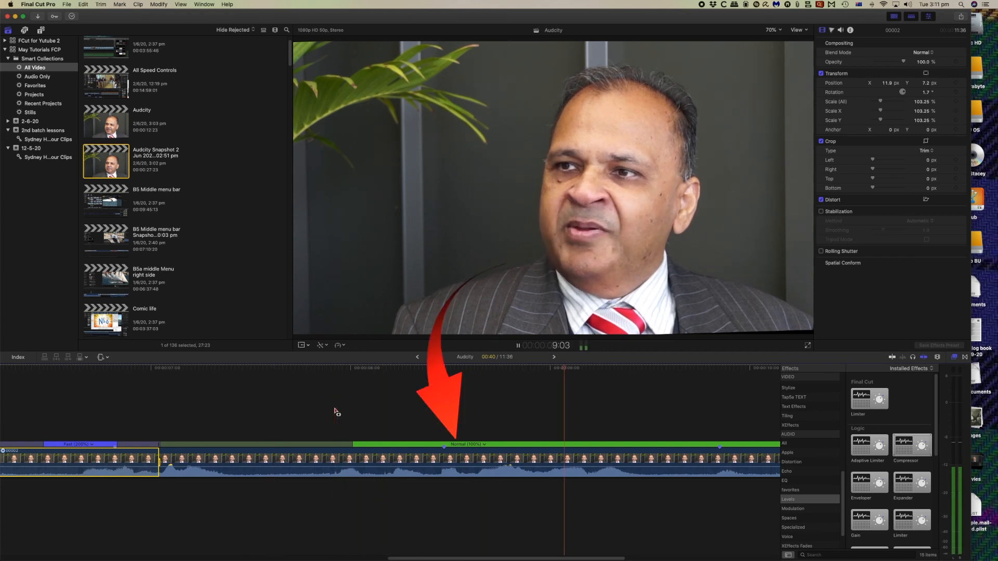
pyautogui.press('space')
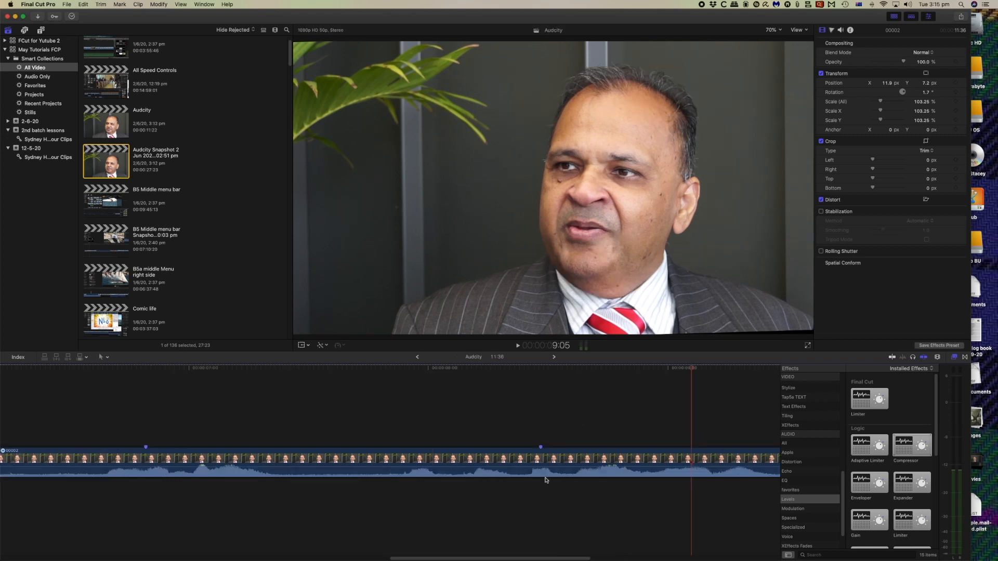
# - Cut out the section around the second marker, about 23 frames long, and play back across the edit
pyautogui.click(458, 374)
pyautogui.press('super+b')
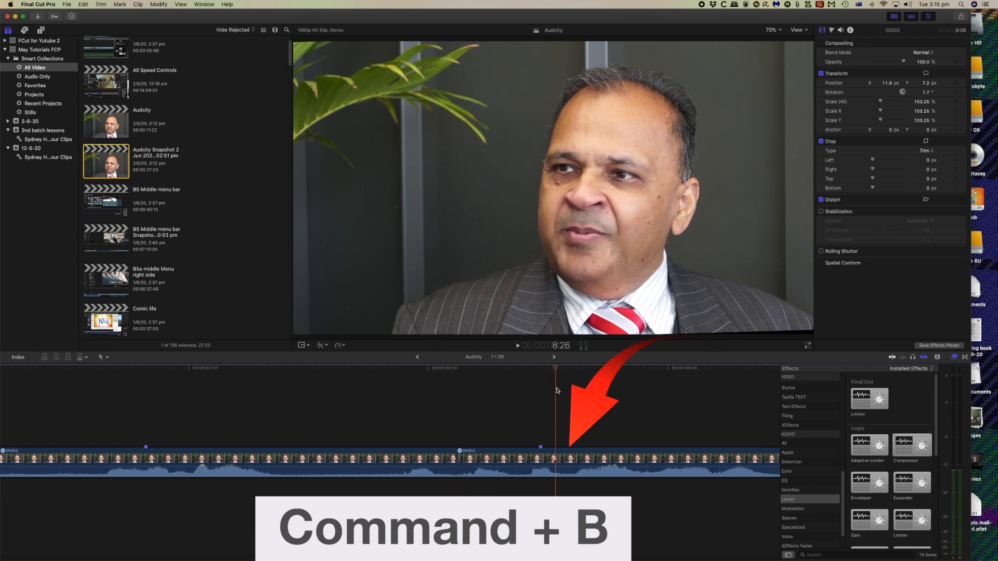
pyautogui.press('super+b')
pyautogui.click(545, 463)
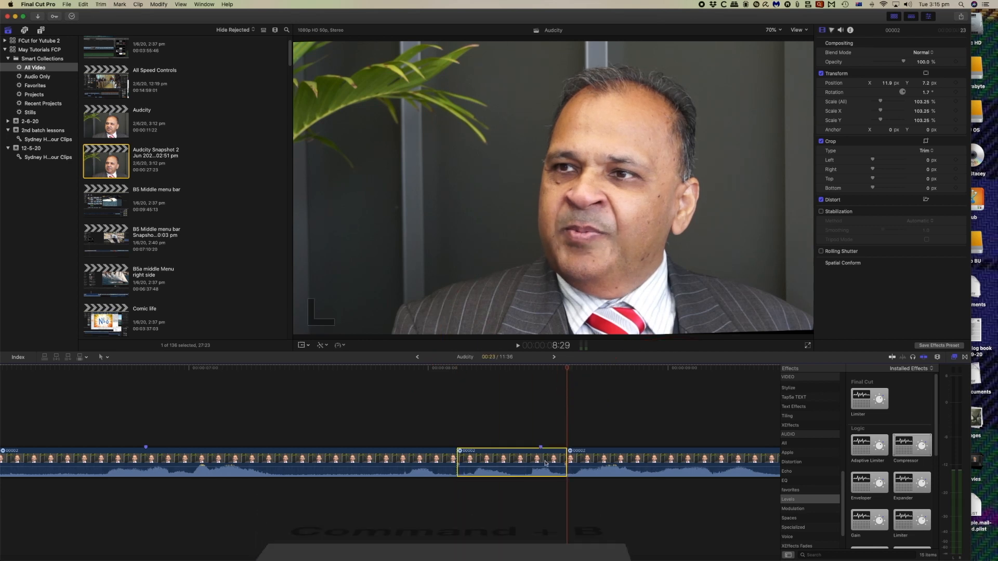
pyautogui.press('Delete')
pyautogui.click(419, 368)
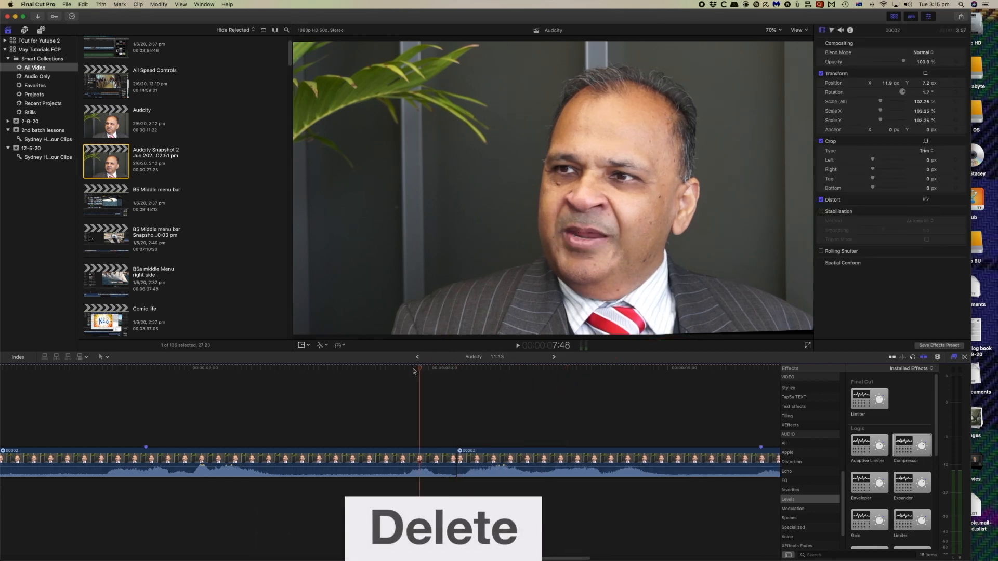
pyautogui.press('space')
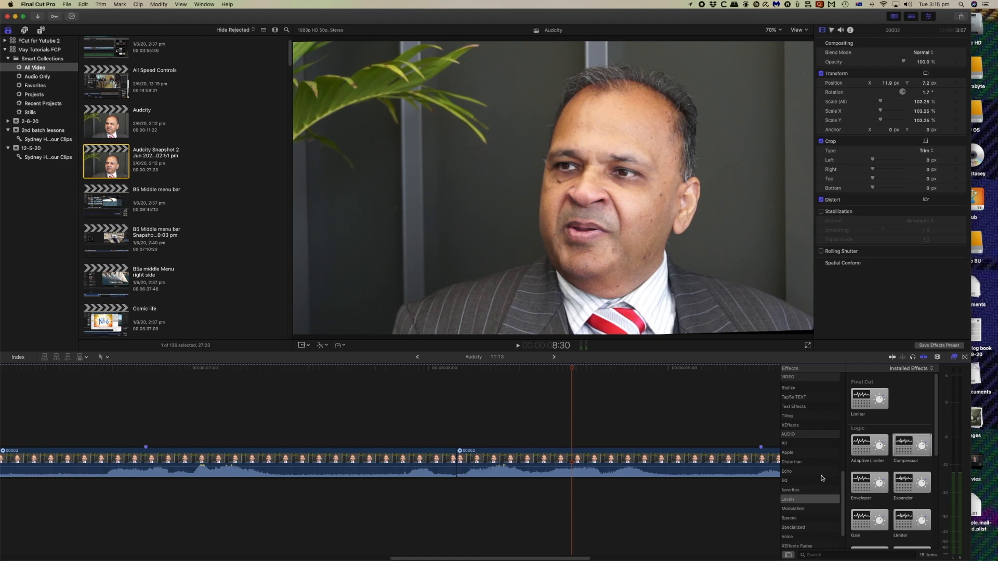
# - Add a Flow transition from the Dissolves category to the cut between the two interview clips
pyautogui.press('ctrl+super+5')
pyautogui.click(793, 443)
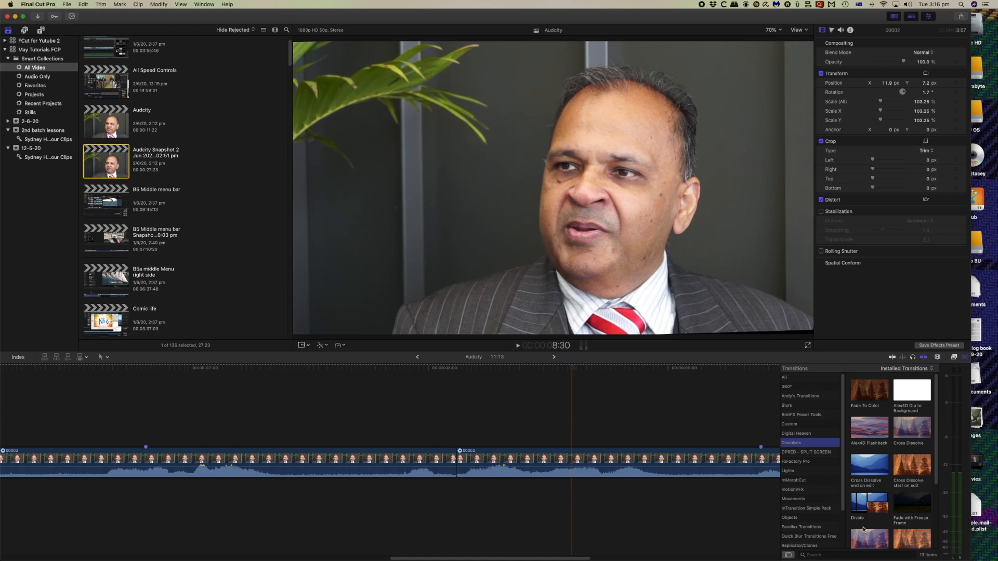
pyautogui.scroll(-2, 864, 529)
pyautogui.moveTo(873, 514)
pyautogui.mouseDown()
pyautogui.moveTo(627, 491)
pyautogui.moveTo(446, 454)
pyautogui.mouseUp()
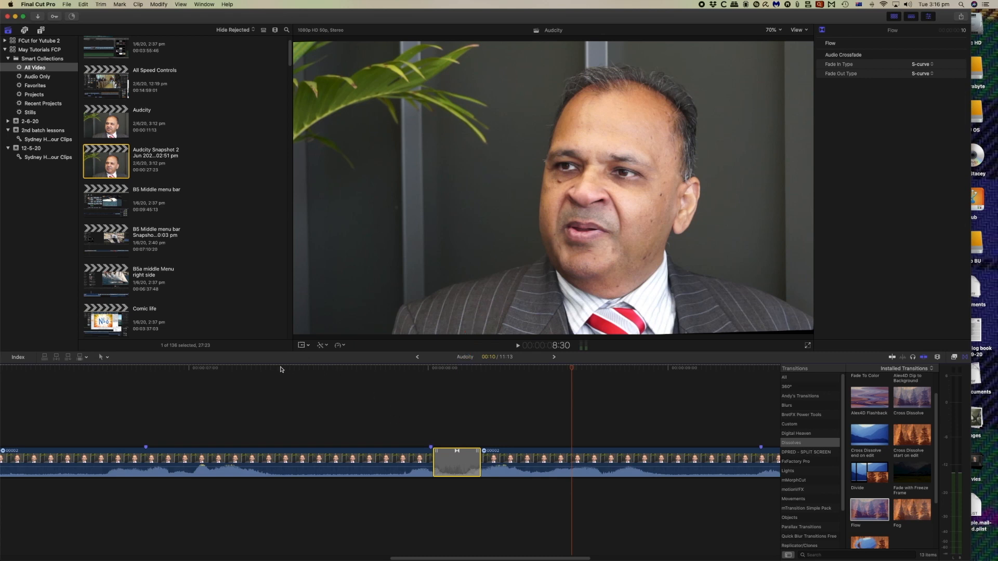
# - Play back the passage across the Flow transition and on past the following marker
pyautogui.click(83, 370)
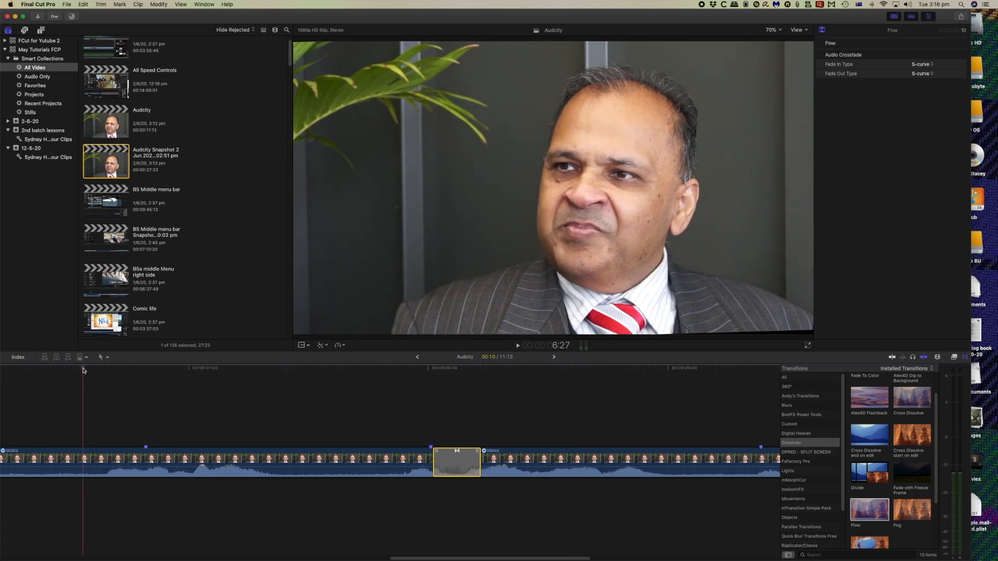
pyautogui.press('space')
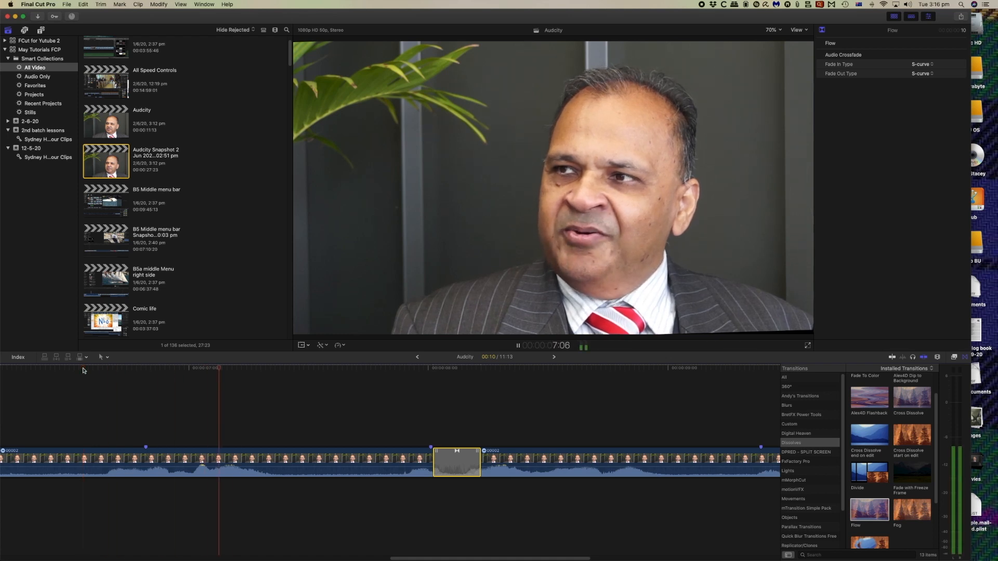
pyautogui.press('space')
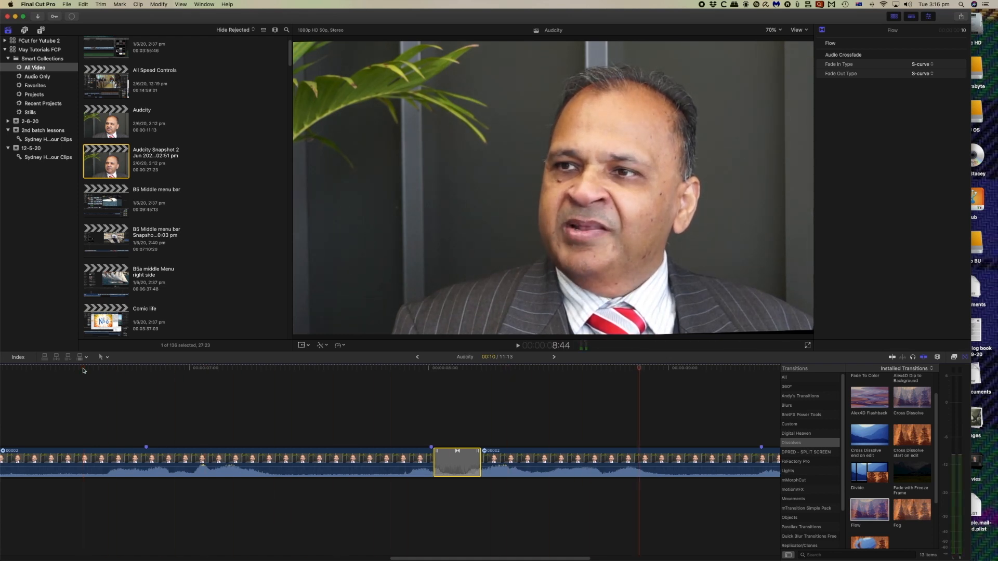
pyautogui.hscroll(3, 415, 416)
pyautogui.moveTo(380, 369)
pyautogui.mouseDown()
pyautogui.moveTo(408, 370)
pyautogui.moveTo(377, 370)
pyautogui.mouseUp()
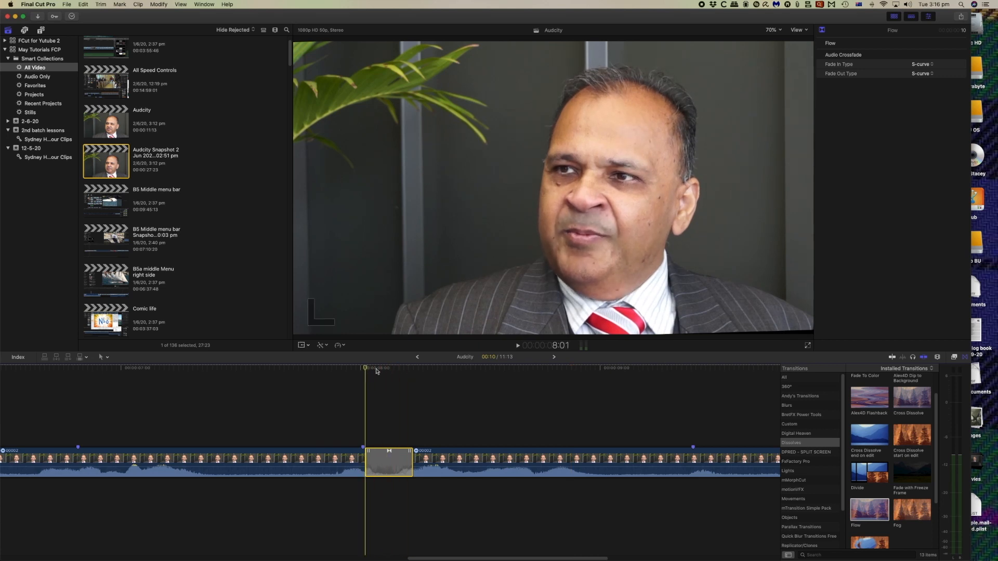
pyautogui.press('space')
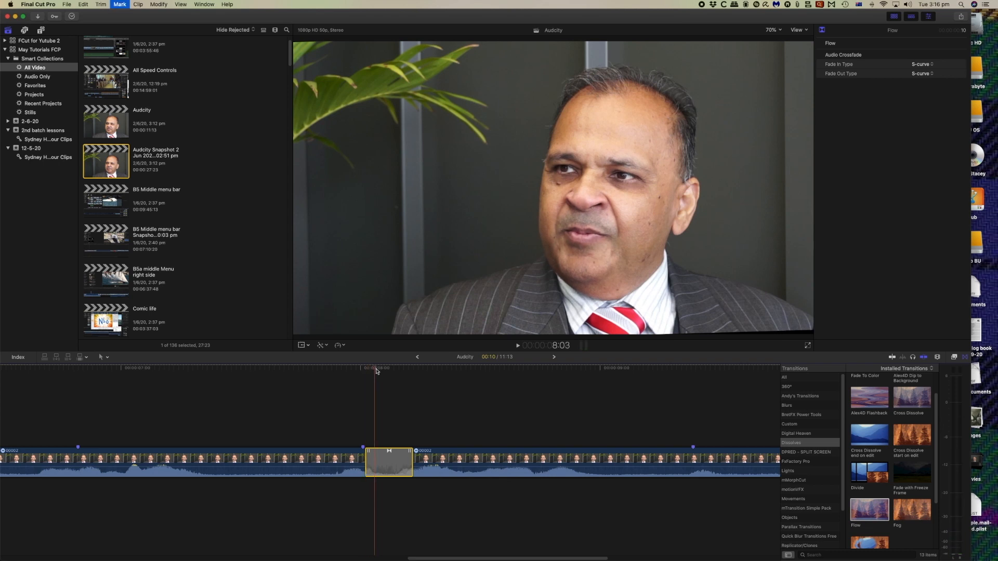
pyautogui.hscroll(8, 376, 371)
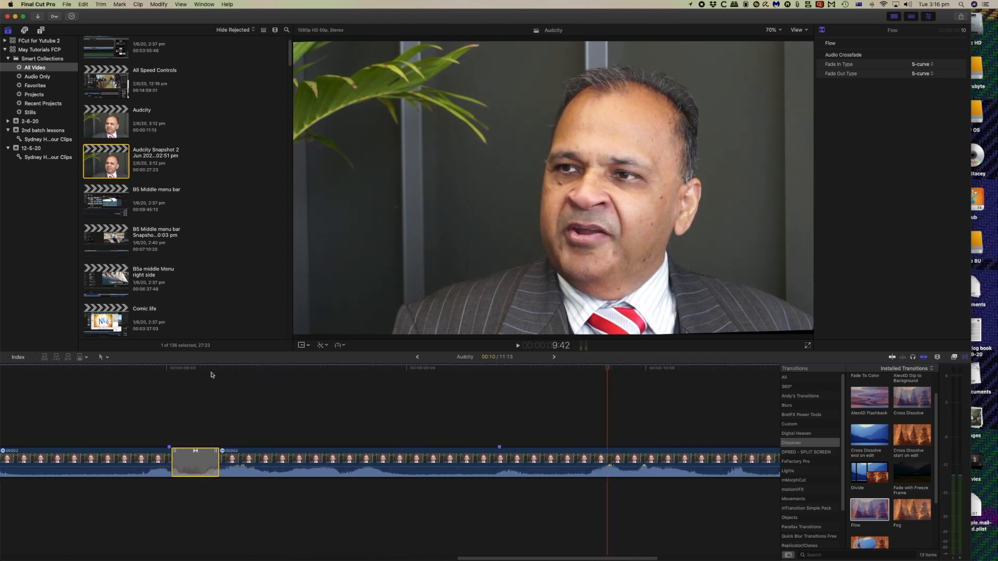
pyautogui.click(144, 370)
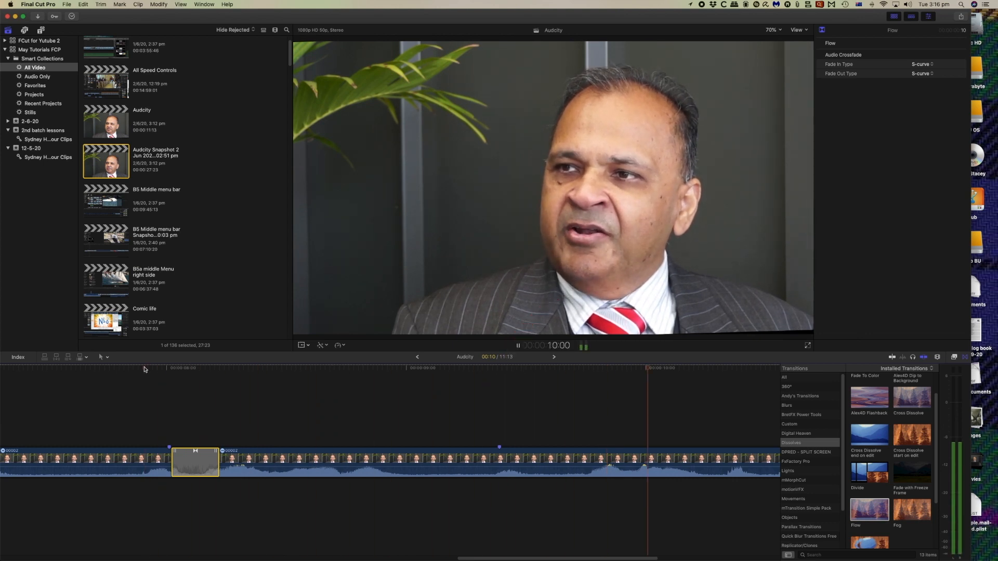
pyautogui.press('space')
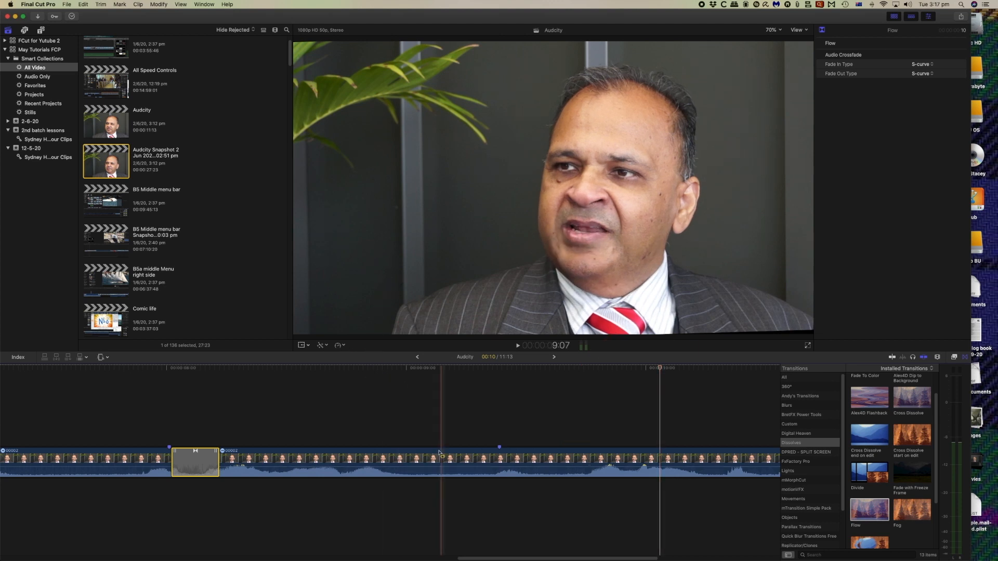
# - Select a range around the marker after the edit, set its speed to Fast 4x, and play the passage back
pyautogui.press('r')
pyautogui.moveTo(406, 460); pyautogui.dragTo(587, 461)
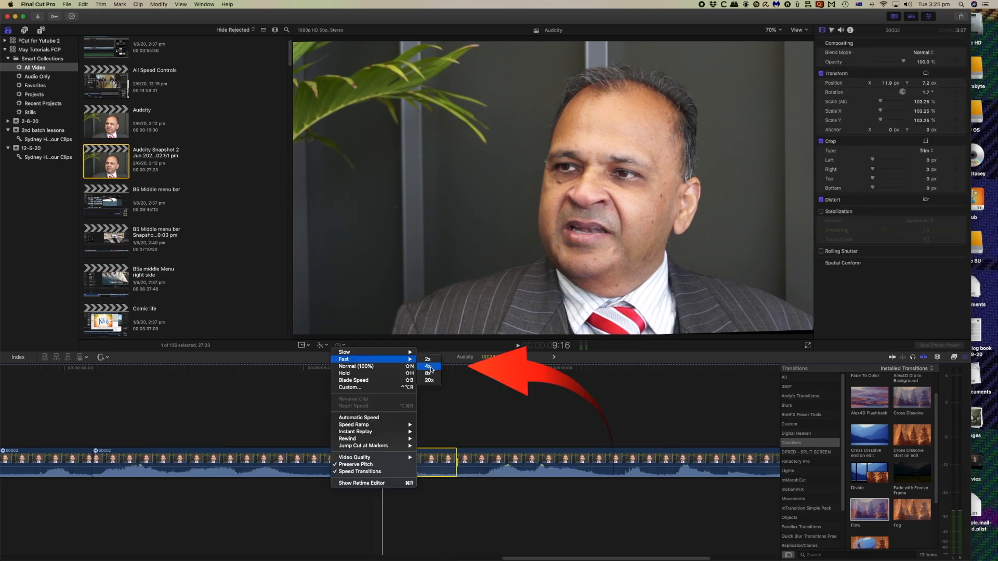
pyautogui.click(428, 366)
pyautogui.press('space')
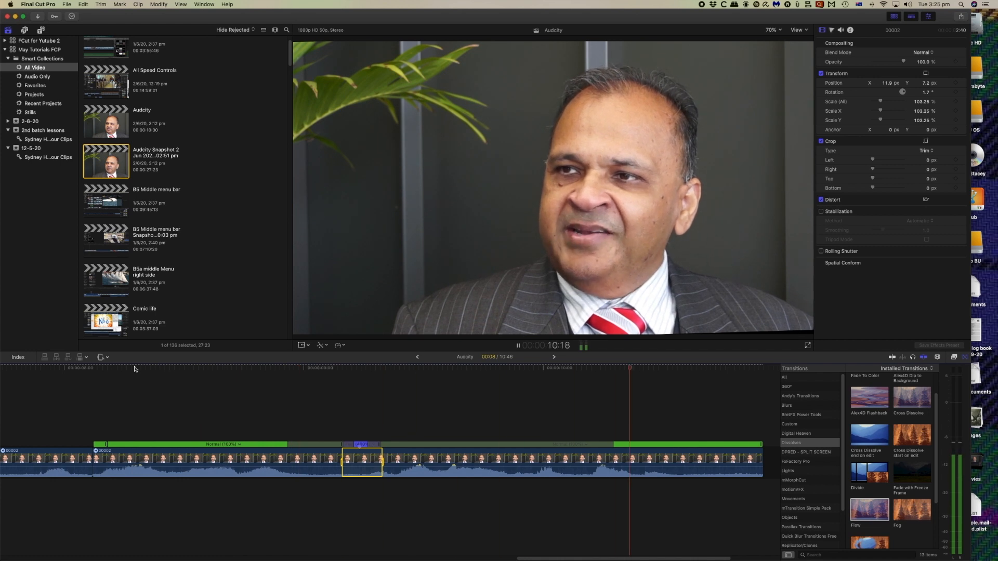
pyautogui.press('space')
pyautogui.hscroll(1, 136, 370)
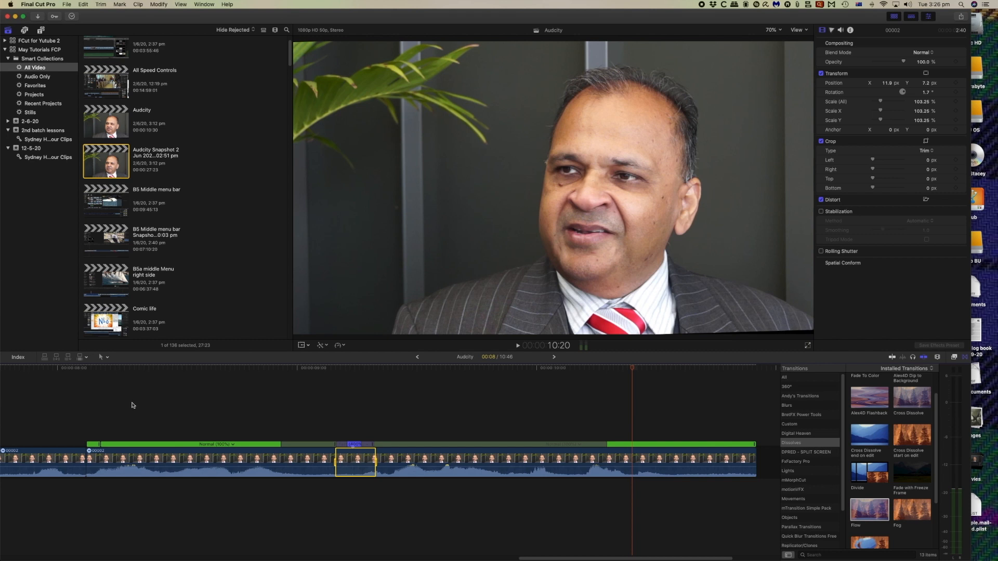
# - Share the project through the WAV destination, saving its audio as Audcity.wav
pyautogui.click(961, 16)
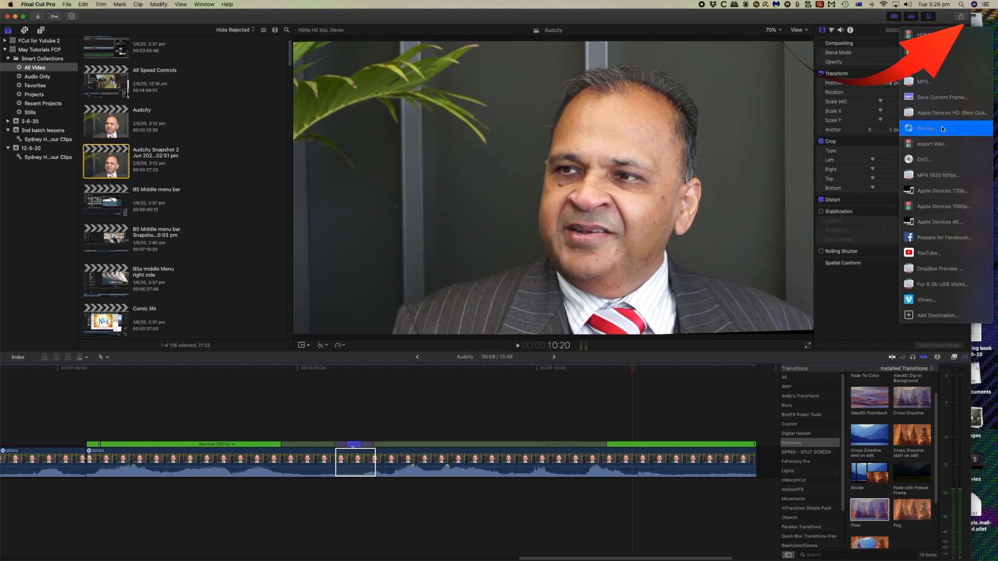
pyautogui.click(930, 67)
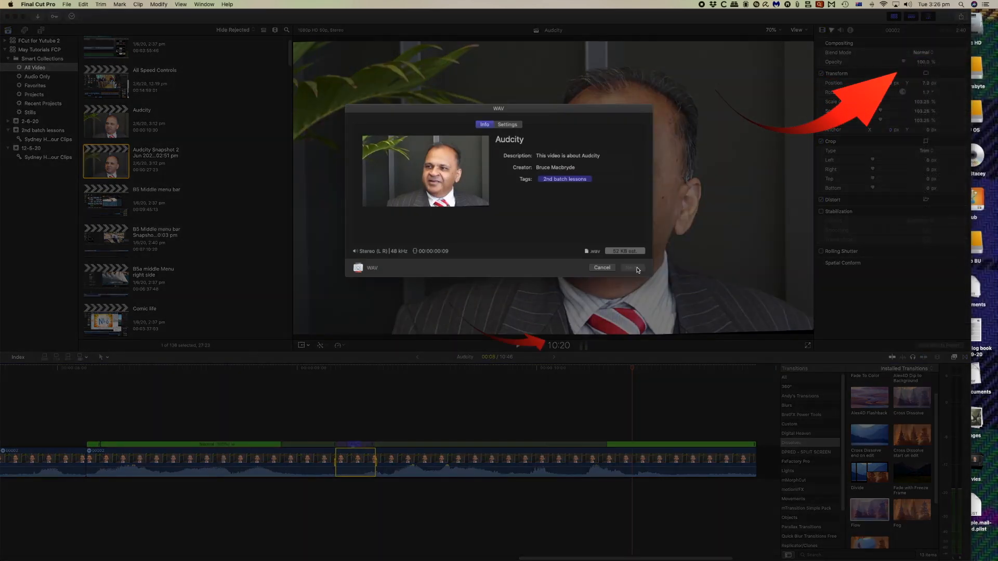
pyautogui.click(638, 274)
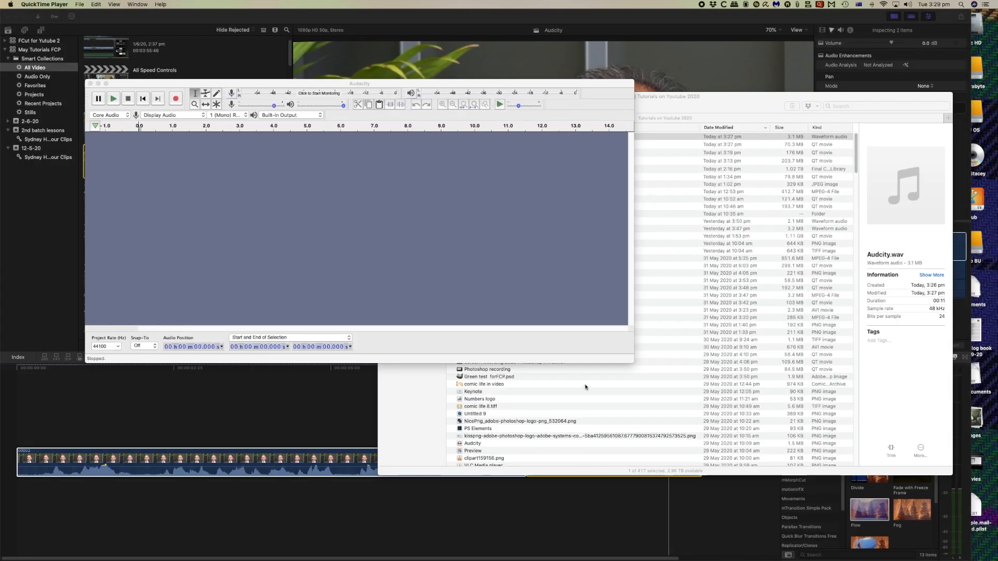
# - Import Audcity.wav from the Tutorials on Youtube 2020 folder into Audacity, making a copy of the file before editing
pyautogui.click(667, 302)
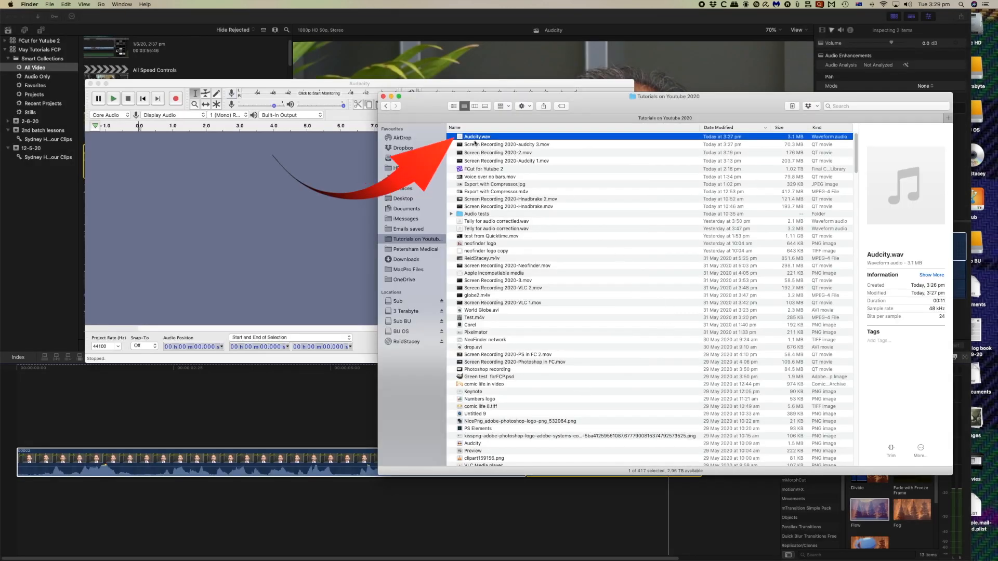
pyautogui.moveTo(461, 138); pyautogui.dragTo(224, 211)
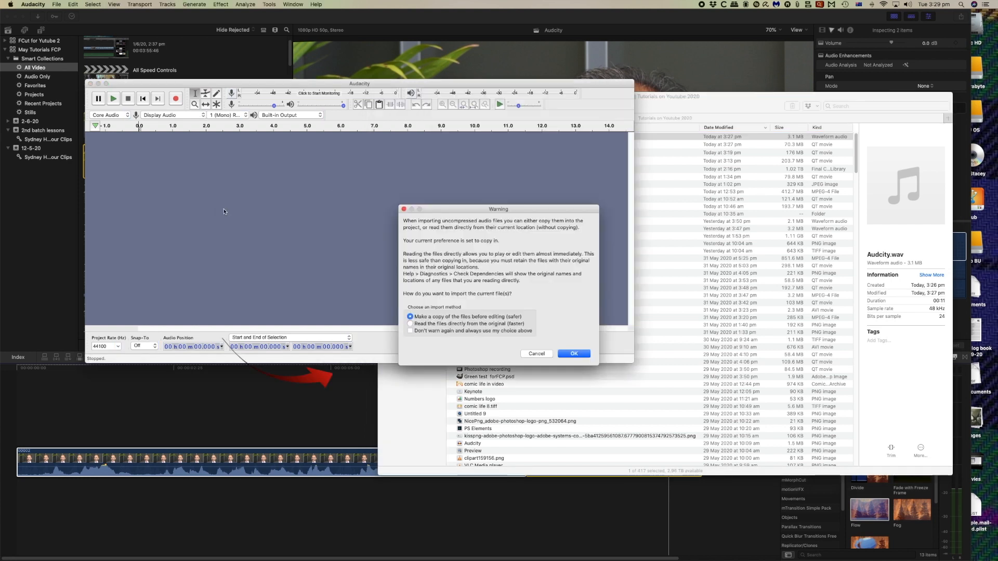
pyautogui.click(578, 354)
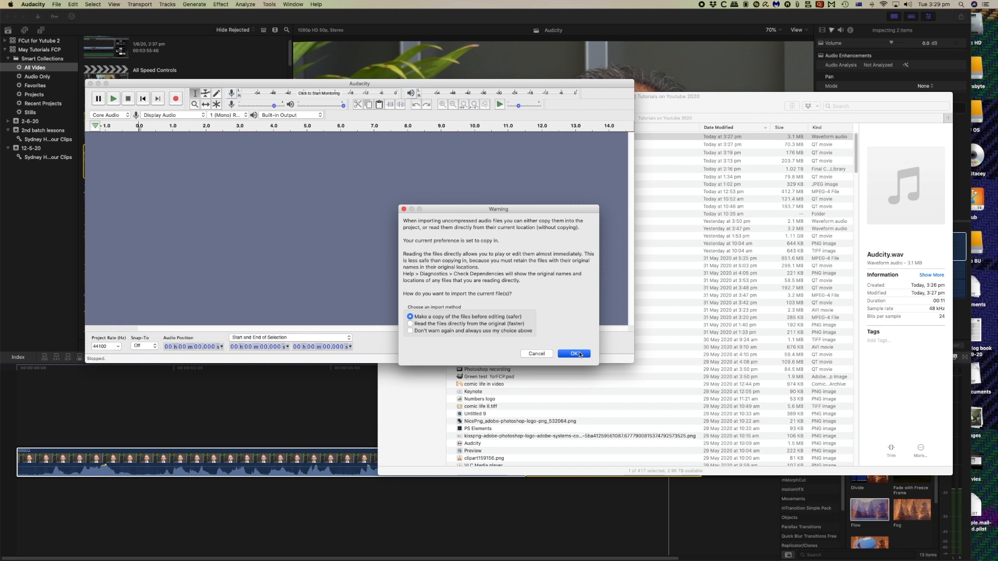
pyautogui.click(578, 354)
# - Play the imported audio track from near its start to hear the background noise
pyautogui.click(142, 145)
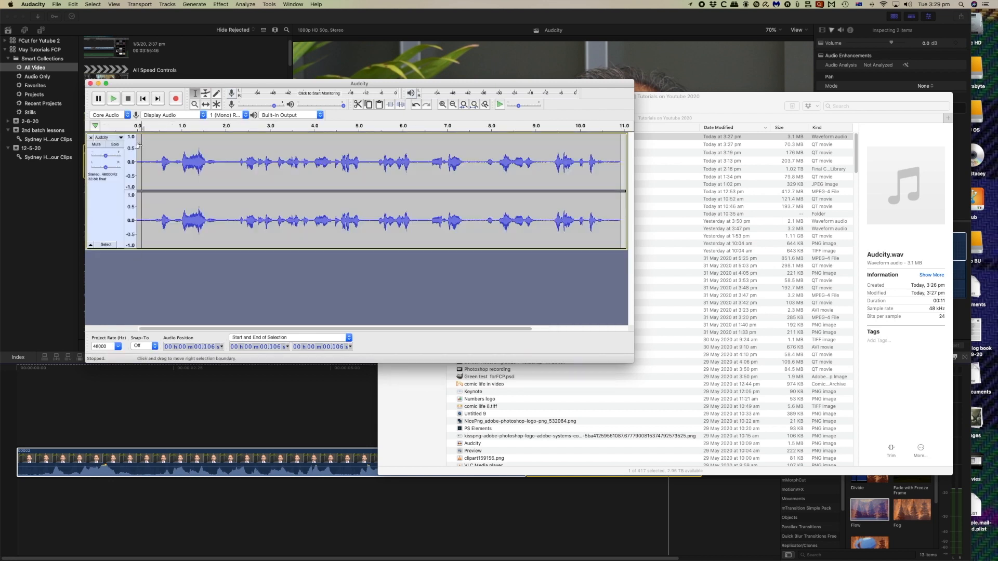
pyautogui.press('space')
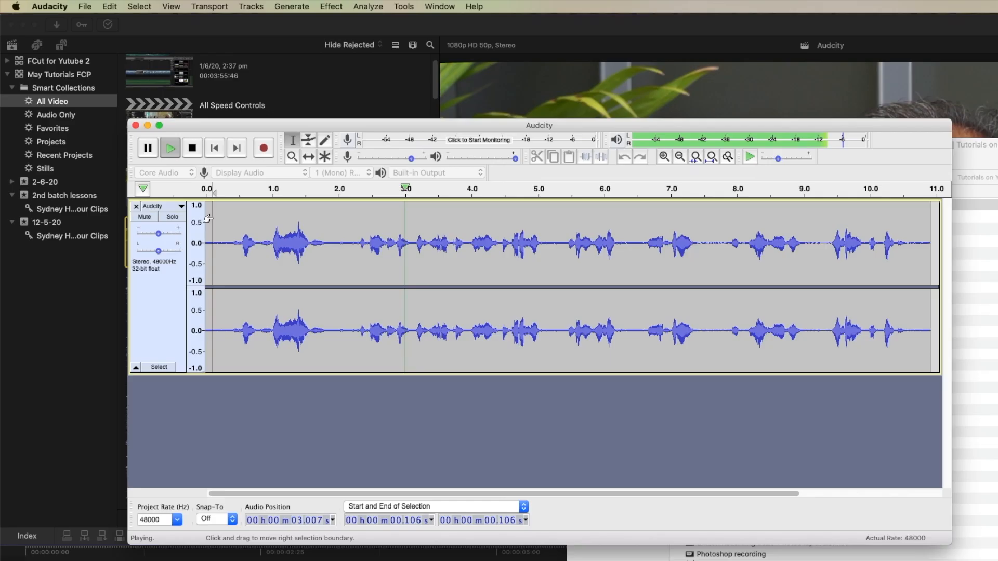
pyautogui.press('space')
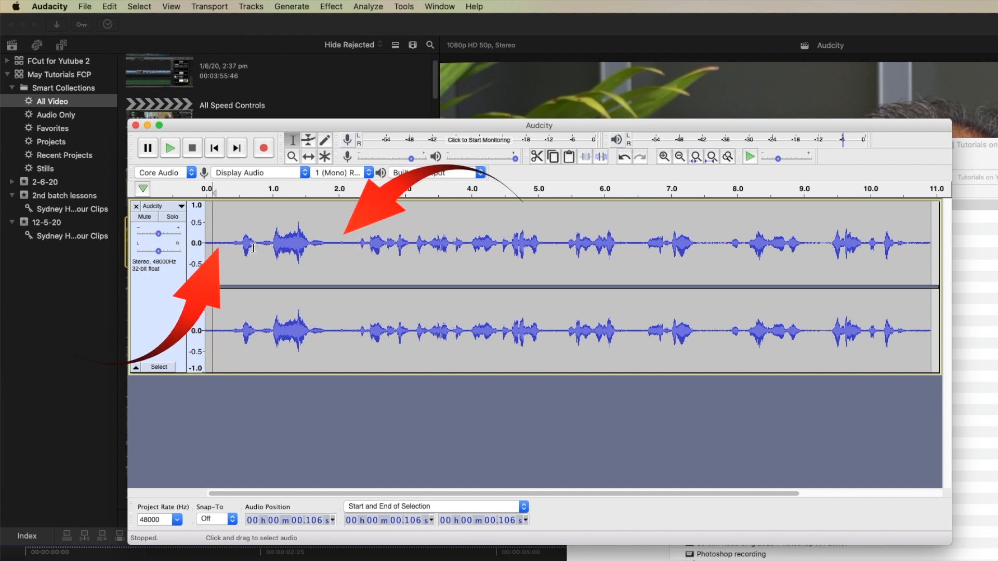
# - Select the speech-free first 0.396 seconds of the track and capture them as the Noise Reduction noise profile
pyautogui.click(231, 243)
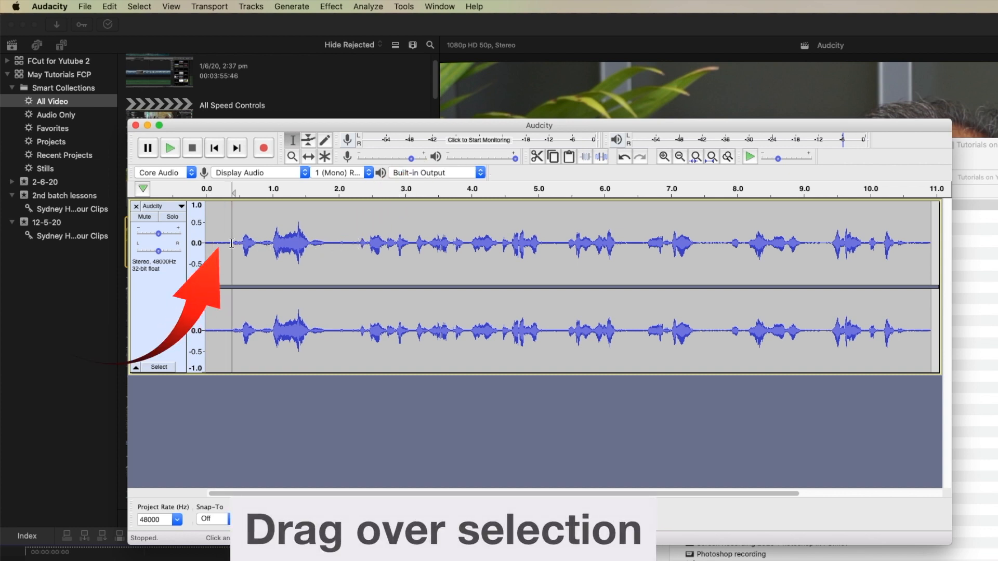
pyautogui.moveTo(232, 243); pyautogui.dragTo(206, 244)
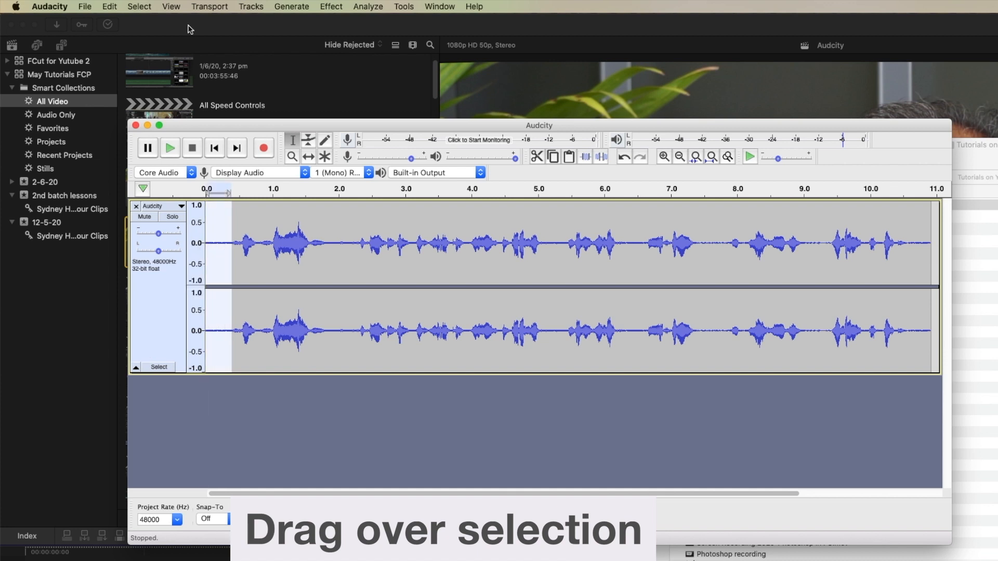
pyautogui.click(337, 7)
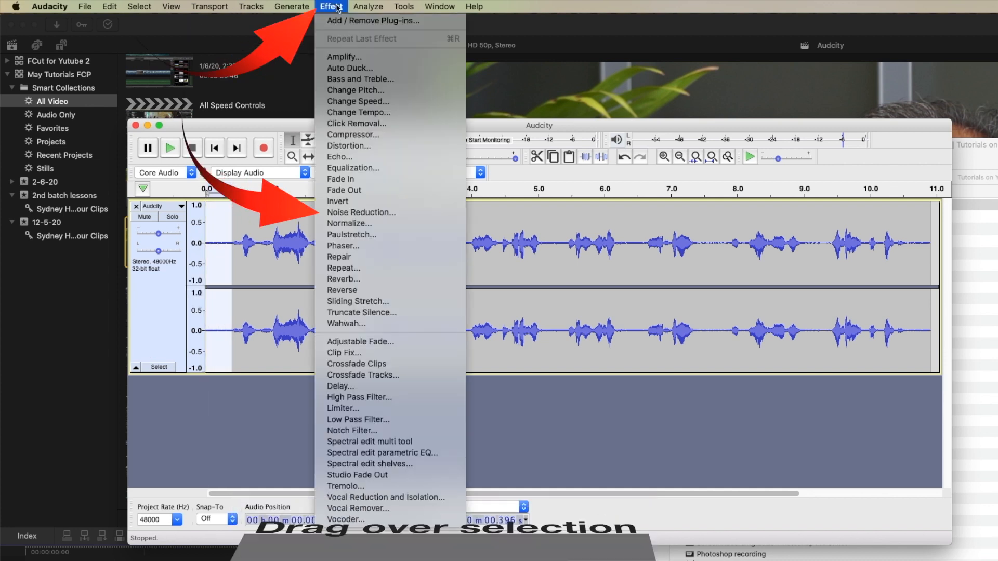
pyautogui.click(397, 212)
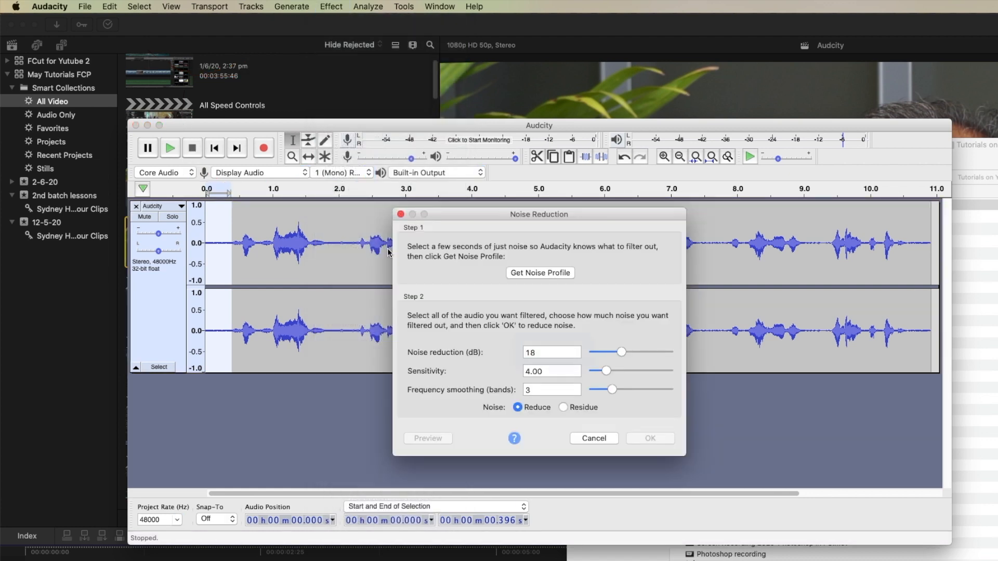
pyautogui.click(548, 276)
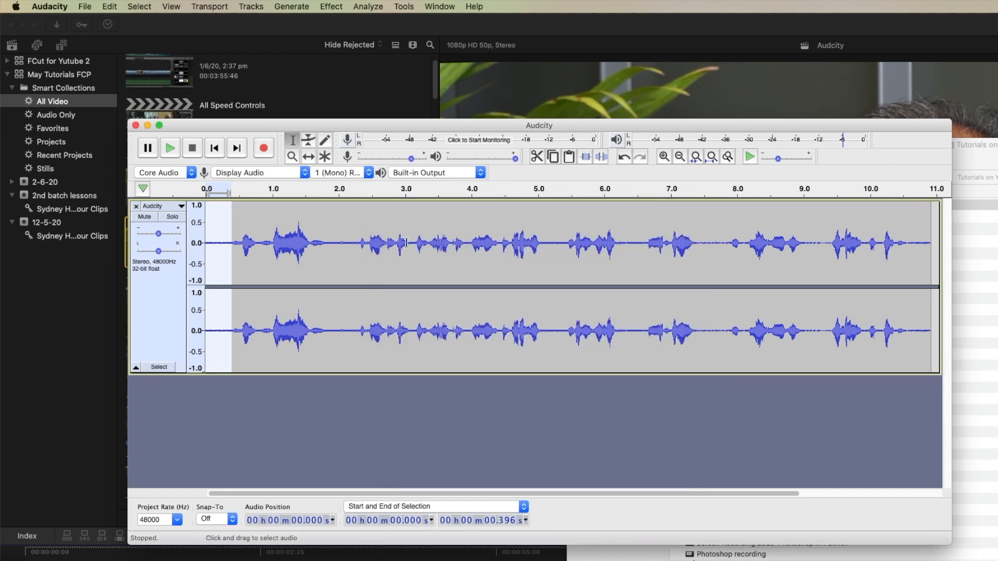
# - Select the whole track, set Noise Reduction to 10 dB, and preview the effect
pyautogui.click(347, 218)
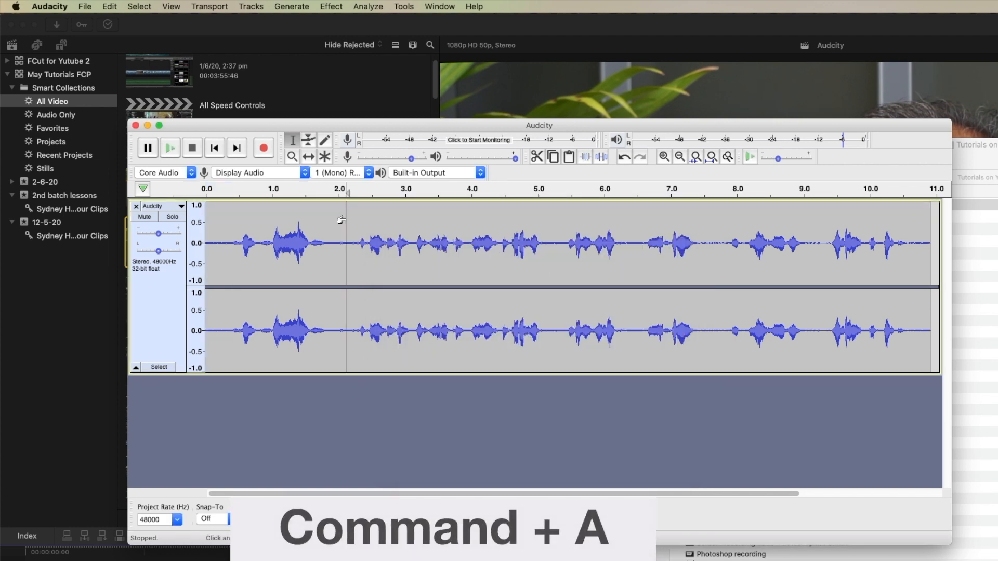
pyautogui.press('super+a')
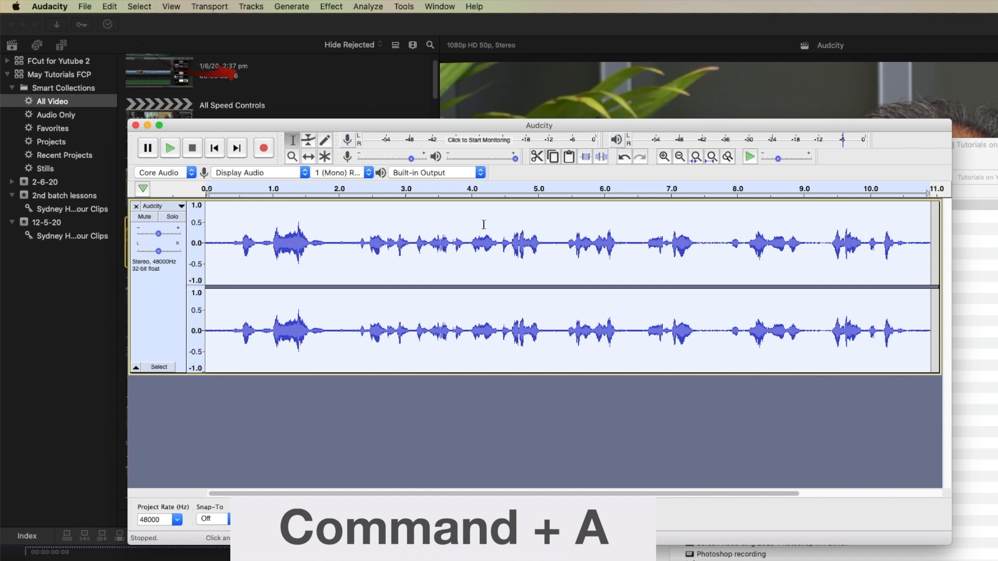
pyautogui.click(332, 7)
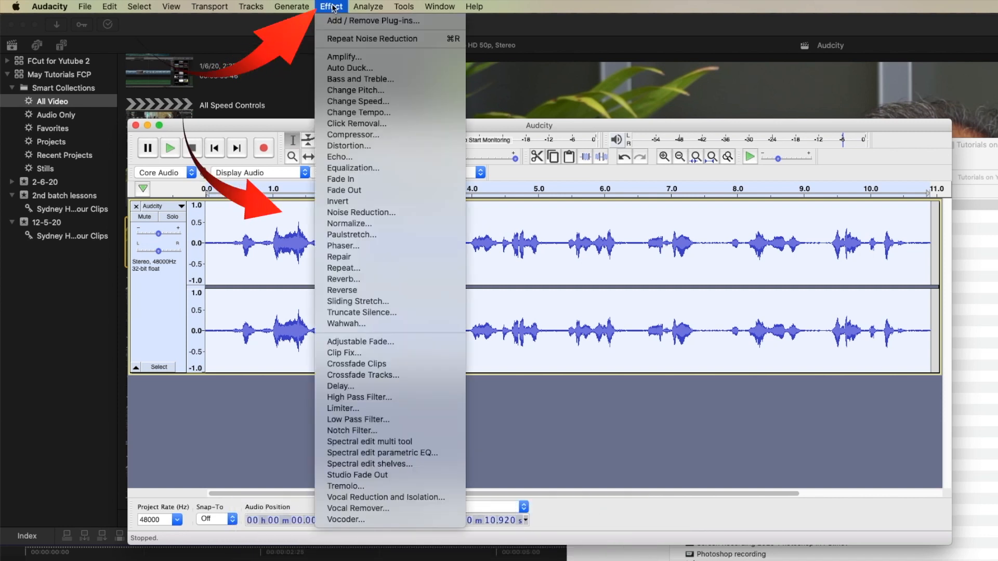
pyautogui.click(382, 215)
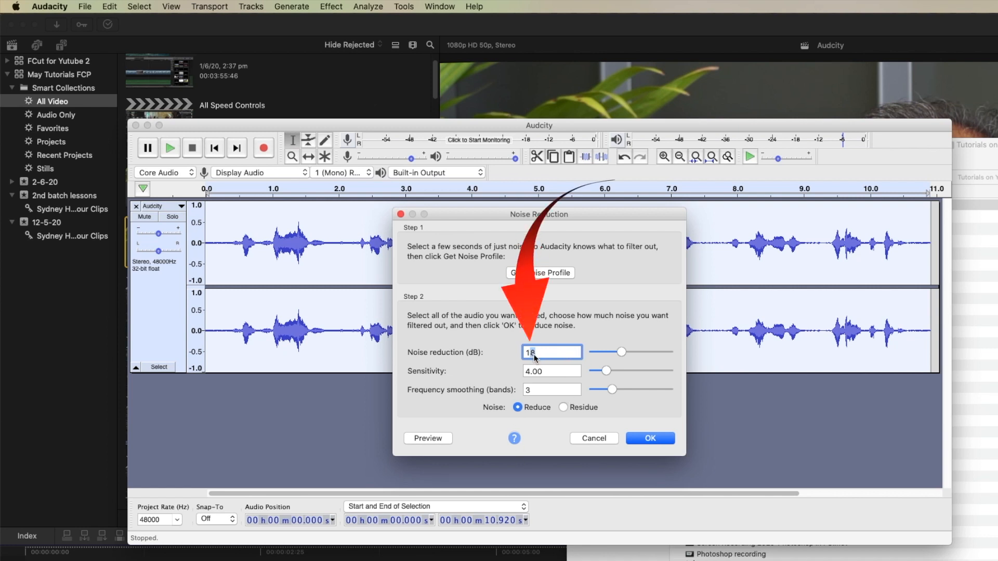
pyautogui.write('0')
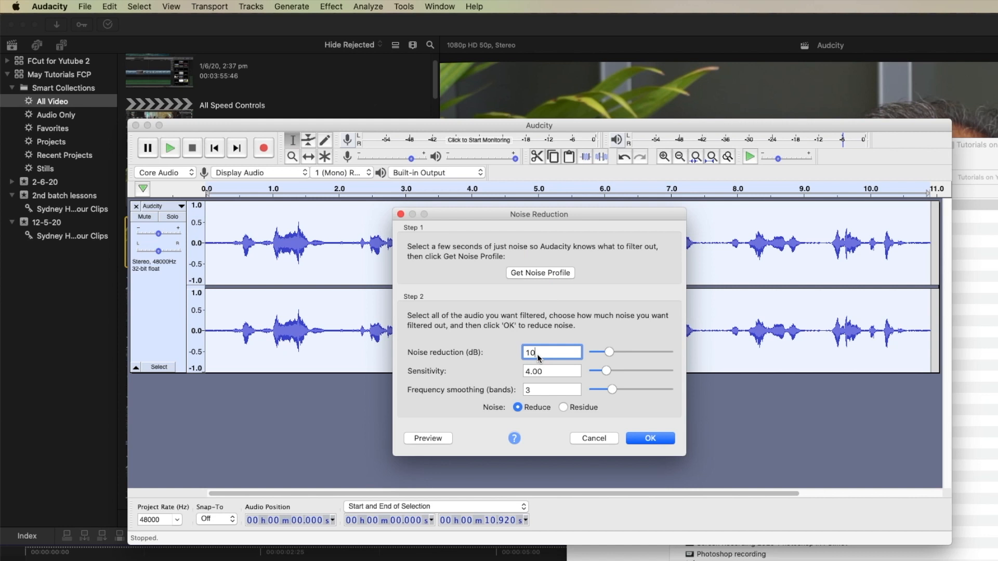
pyautogui.click(429, 439)
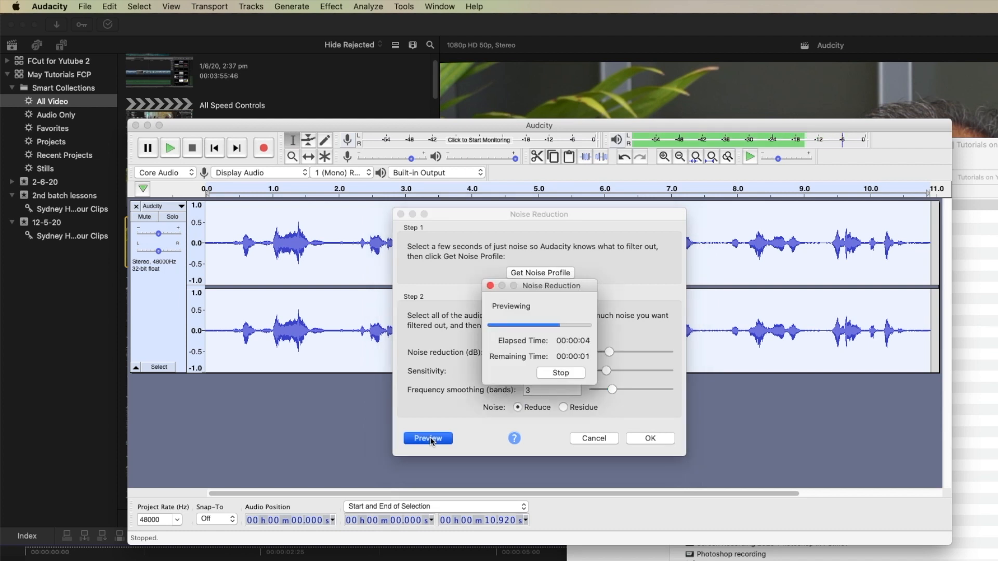
pyautogui.click(561, 373)
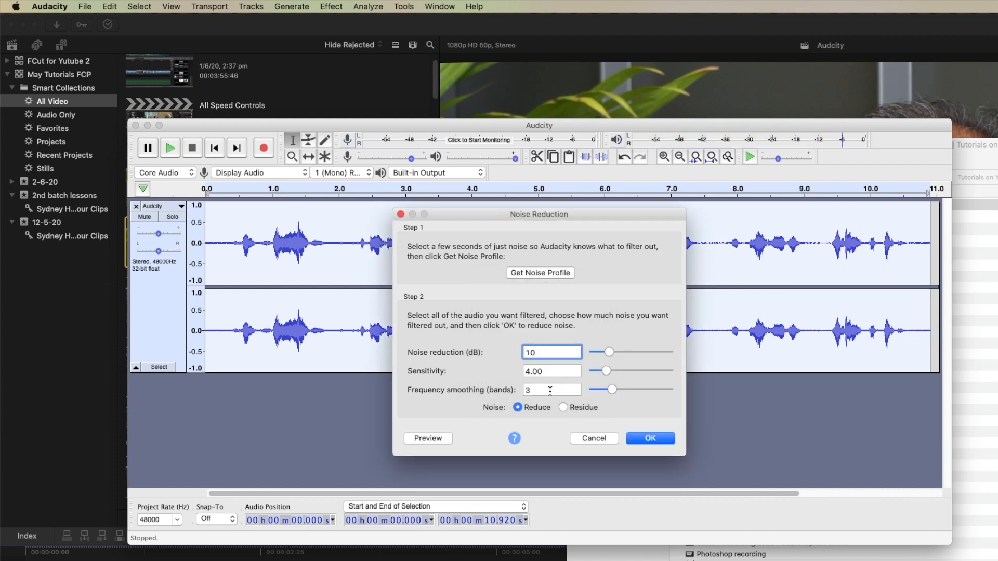
# - Set the noise reduction to 14 dB, apply it to the whole track, and play the result
pyautogui.moveTo(533, 354); pyautogui.dragTo(530, 354)
pyautogui.write('4')
pyautogui.click(651, 439)
pyautogui.press('space')
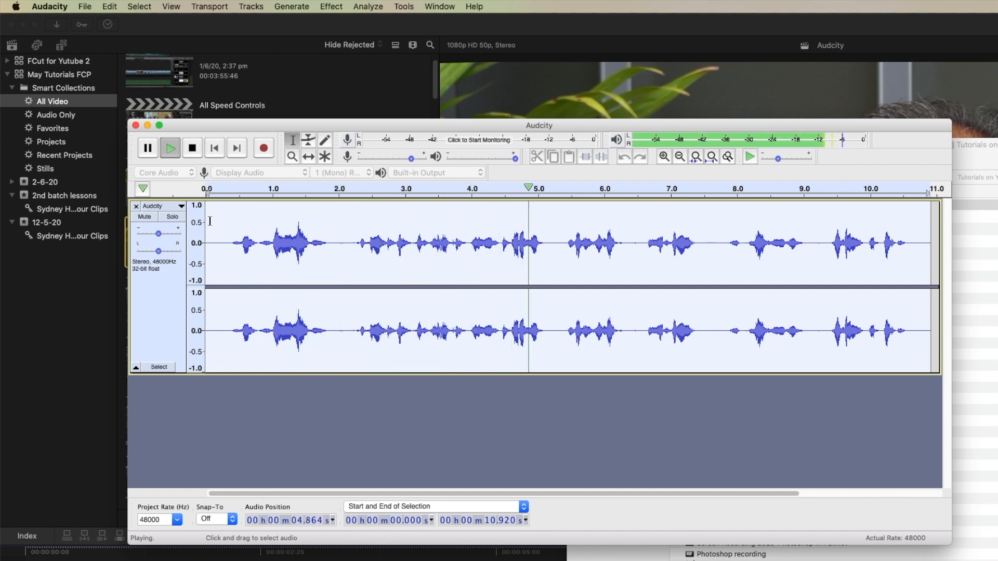
pyautogui.press('space')
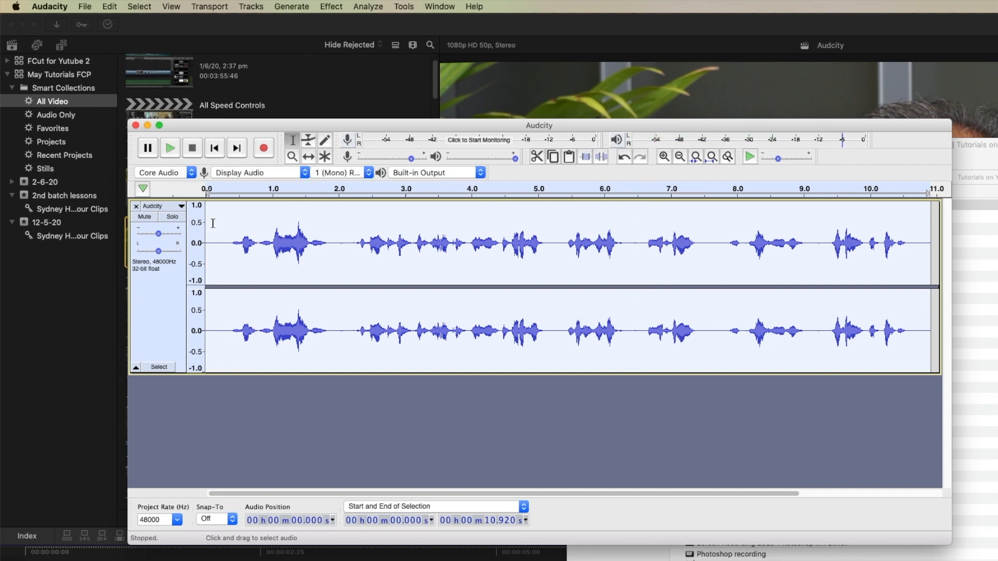
# - Export the cleaned audio as a WAV file named Audcity Fixed in the Tutorials on Youtube 2020 folder
pyautogui.click(84, 6)
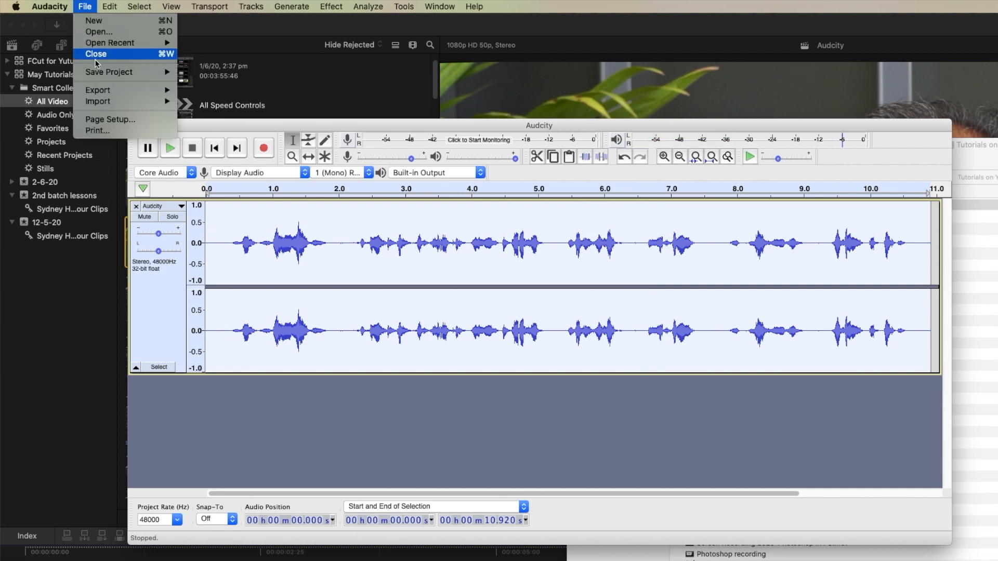
pyautogui.moveTo(120, 90)
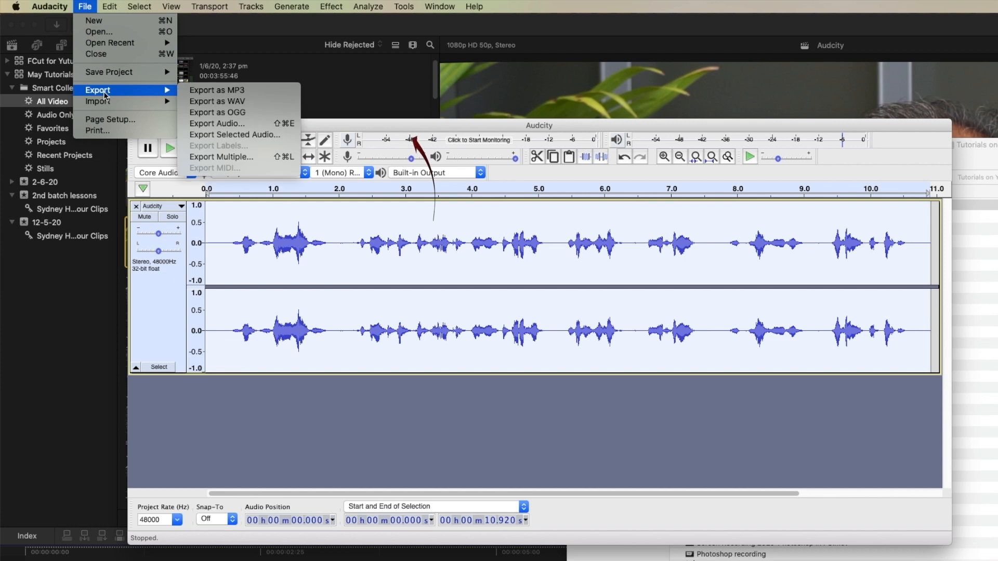
pyautogui.click(244, 103)
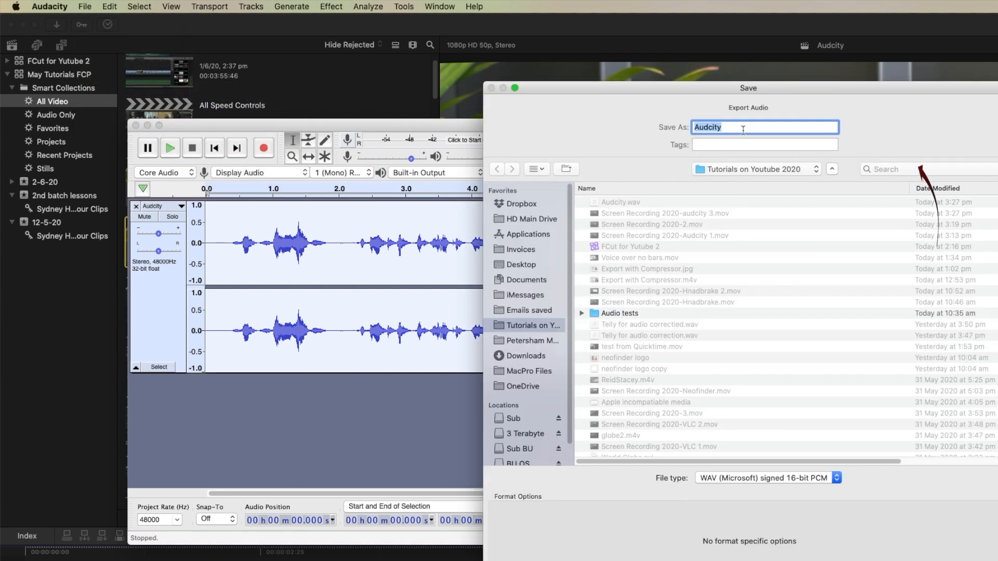
pyautogui.click(743, 130)
pyautogui.write('Fixed')
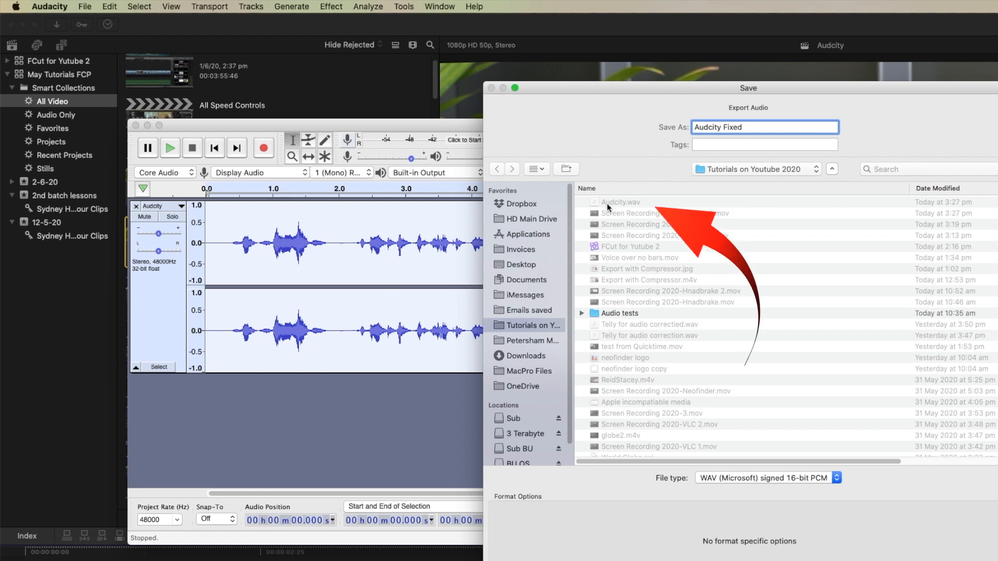
pyautogui.press('Return')
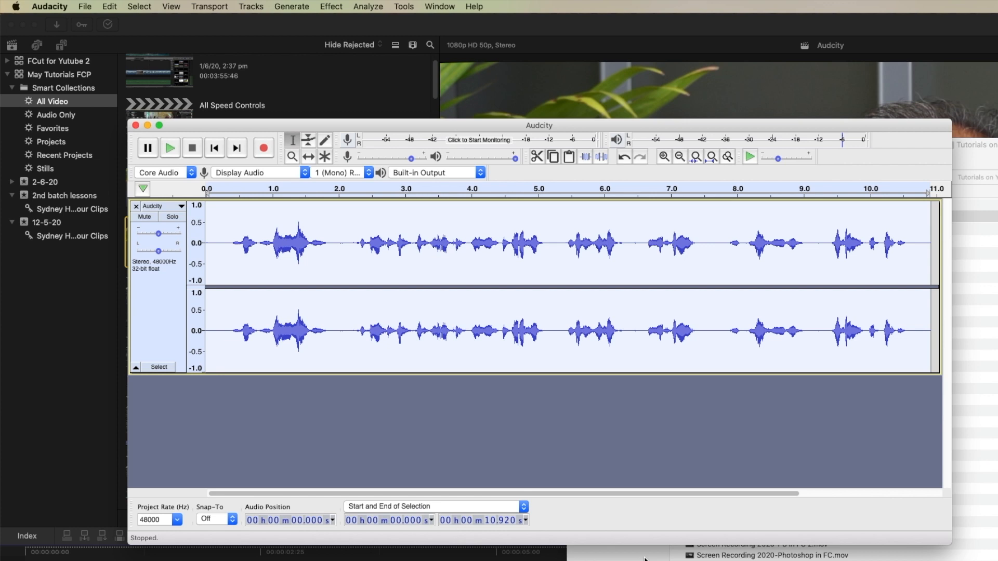
# - Switch to Finder and import Audcity Fixed.wav into the 2nd batch lessons event in Final Cut Pro
pyautogui.press('super+Tab')
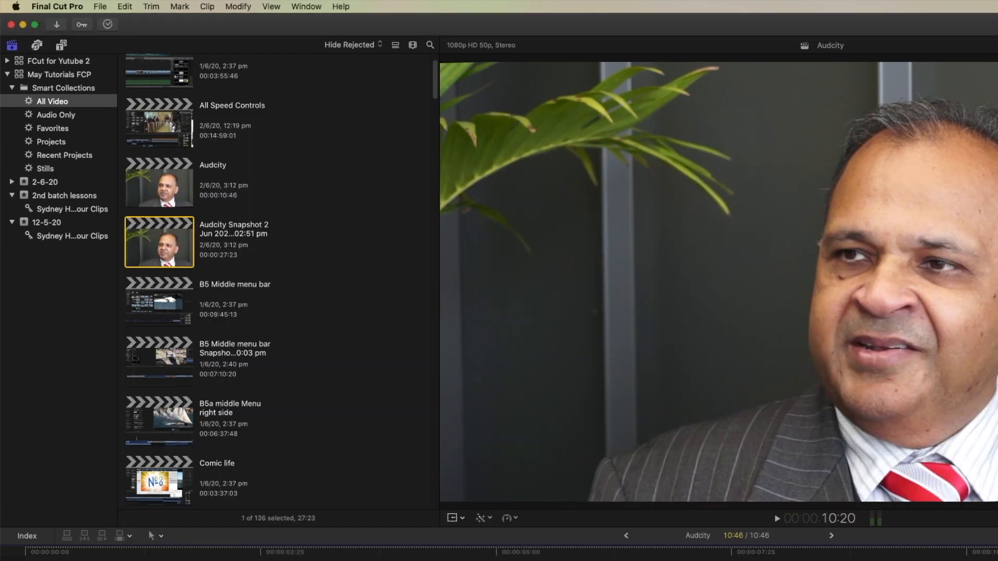
pyautogui.press('super+Tab')
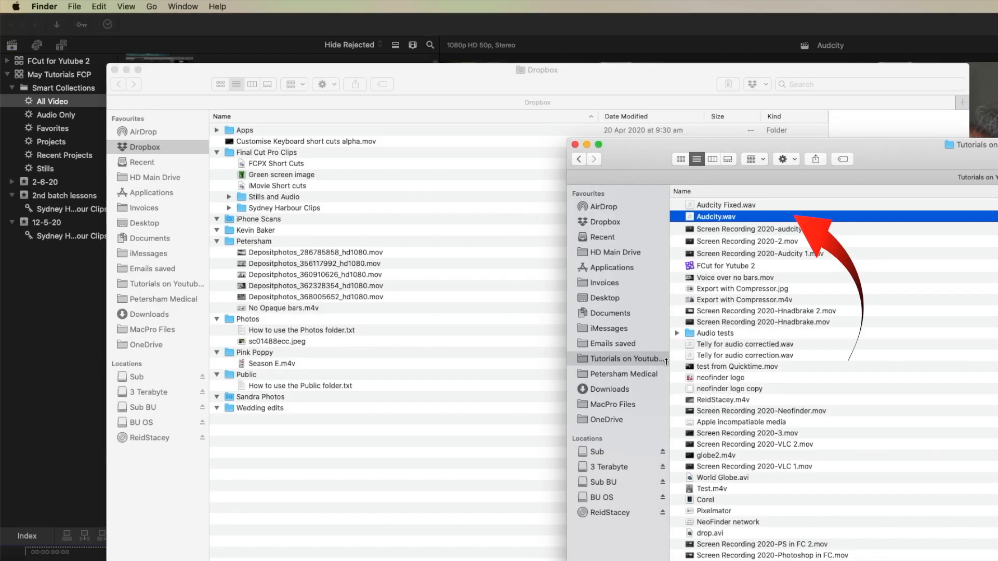
pyautogui.moveTo(691, 209); pyautogui.dragTo(74, 199)
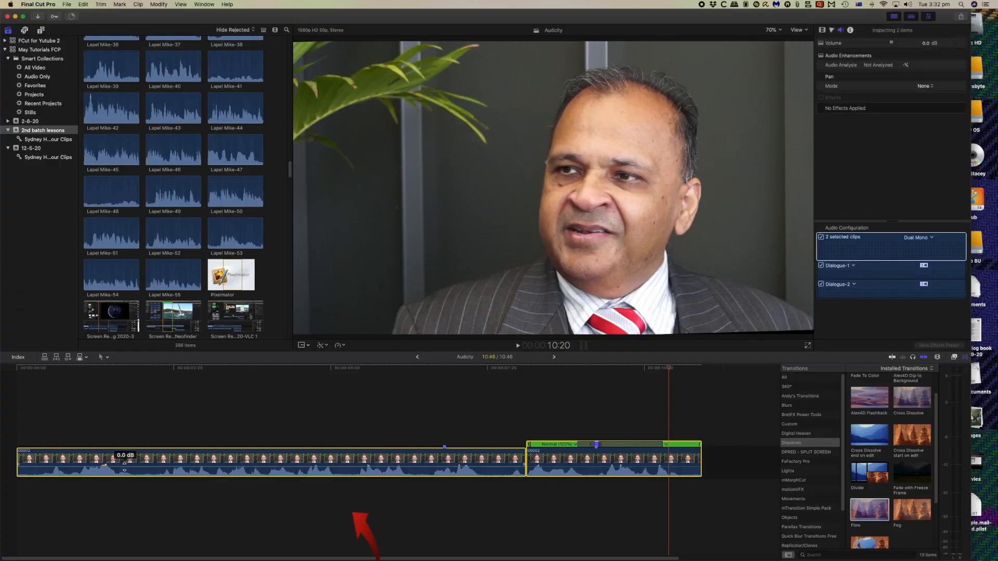
# - Silence the original audio of both interview clips and attach Audcity Fixed beneath them from the start of the timeline
pyautogui.moveTo(124, 466); pyautogui.dragTo(167, 496)
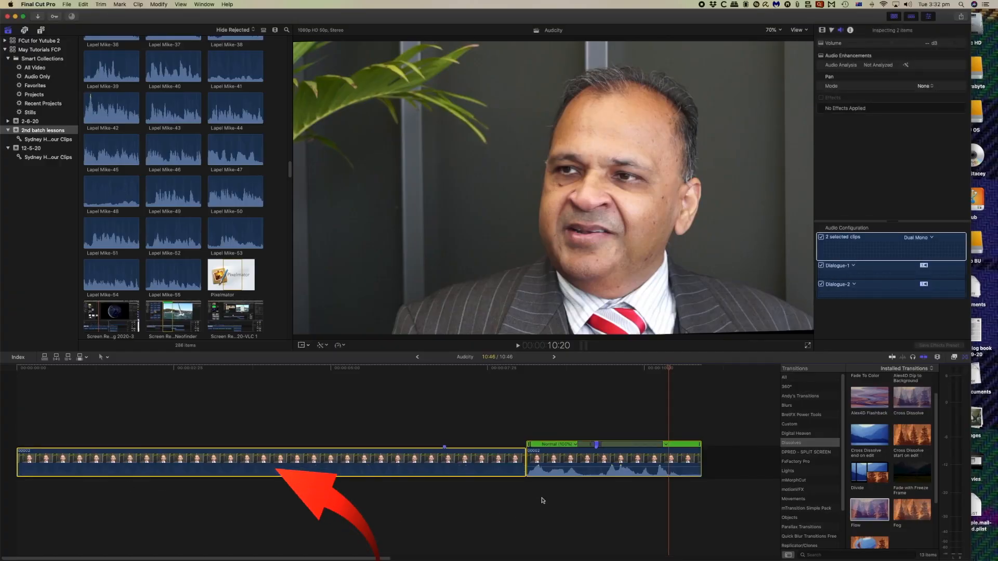
pyautogui.moveTo(583, 466); pyautogui.dragTo(582, 471)
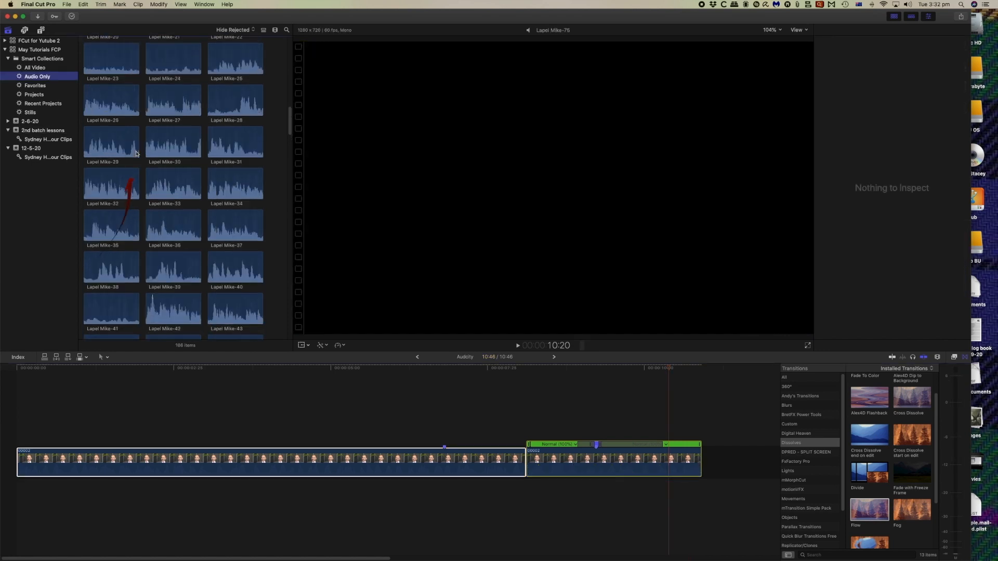
pyautogui.scroll(15, 137, 154)
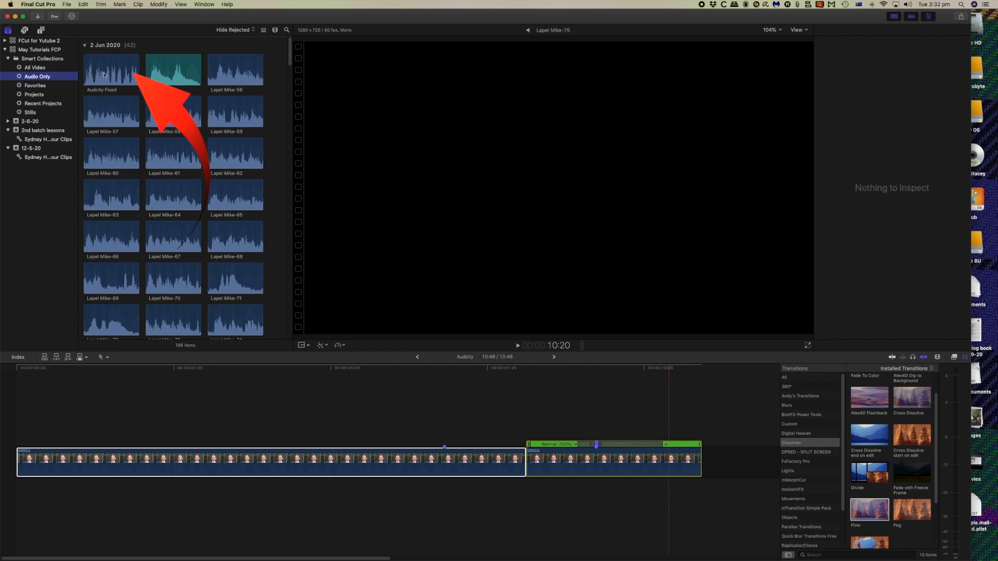
pyautogui.click(111, 71)
pyautogui.moveTo(110, 71)
pyautogui.mouseDown()
pyautogui.moveTo(161, 486)
pyautogui.moveTo(102, 532)
pyautogui.moveTo(10, 526)
pyautogui.moveTo(15, 493)
pyautogui.mouseUp()
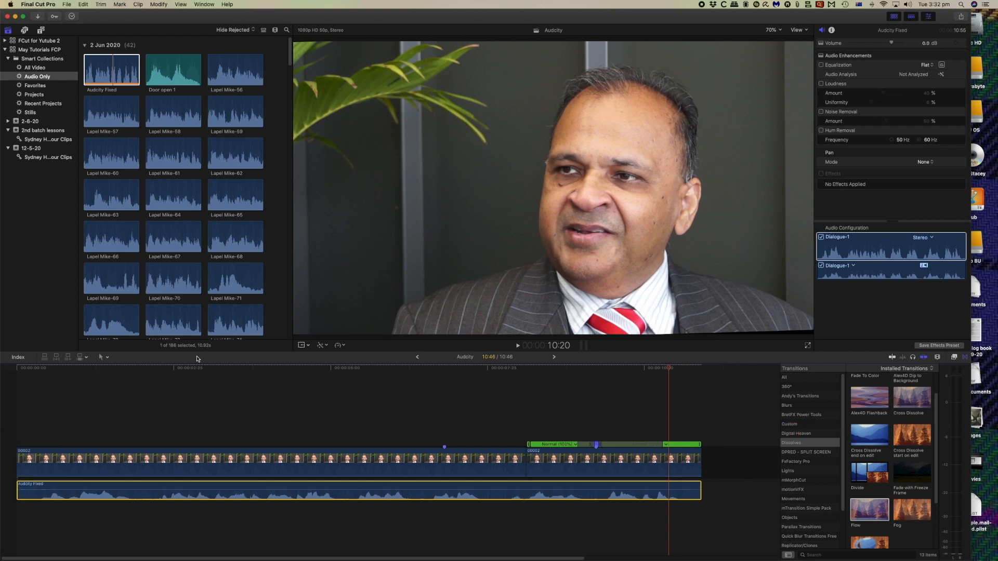
# - Play the interview from the beginning to check the cleaned audio against the picture
pyautogui.press('Home')
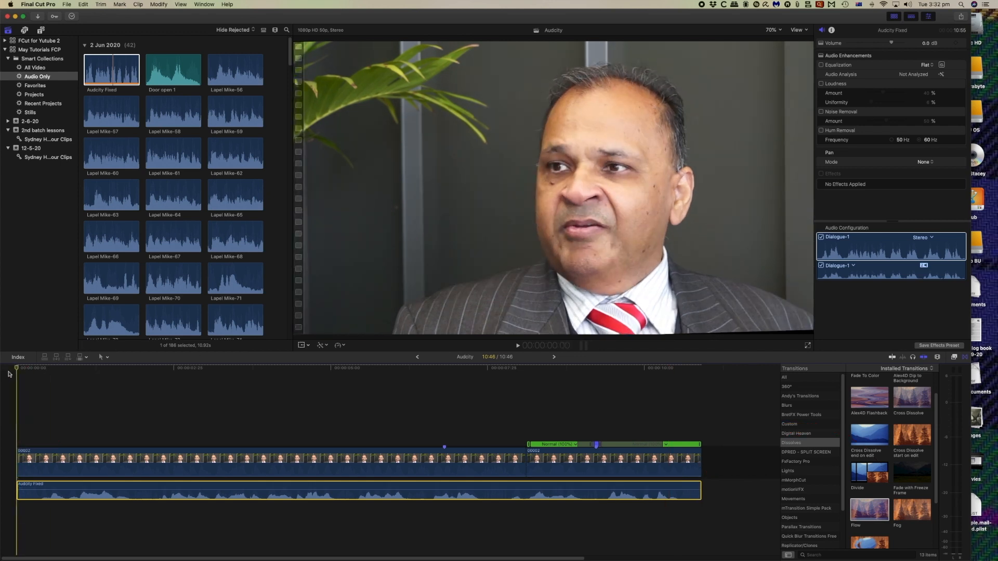
pyautogui.press('space')
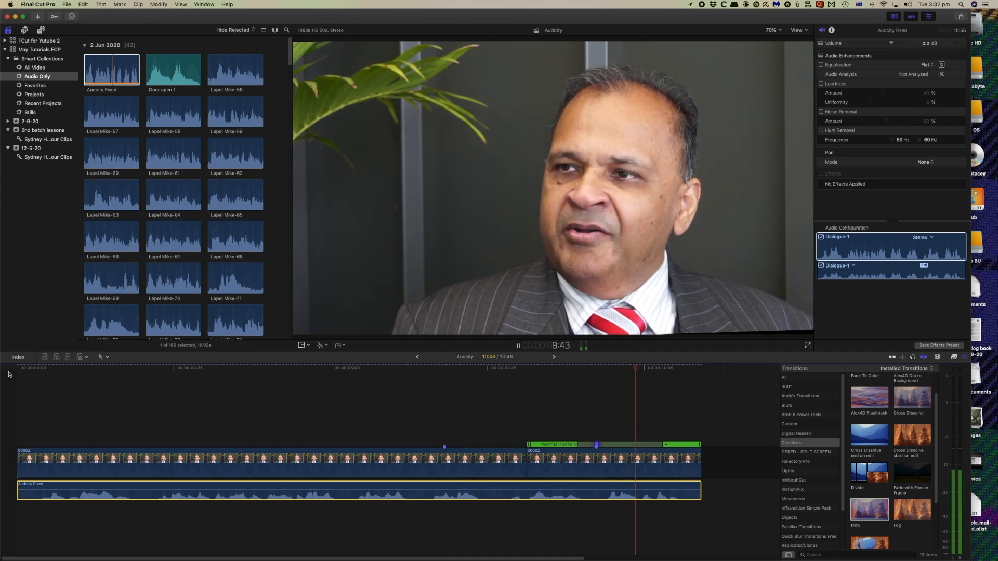
pyautogui.moveTo(120, 368); pyautogui.dragTo(424, 408)
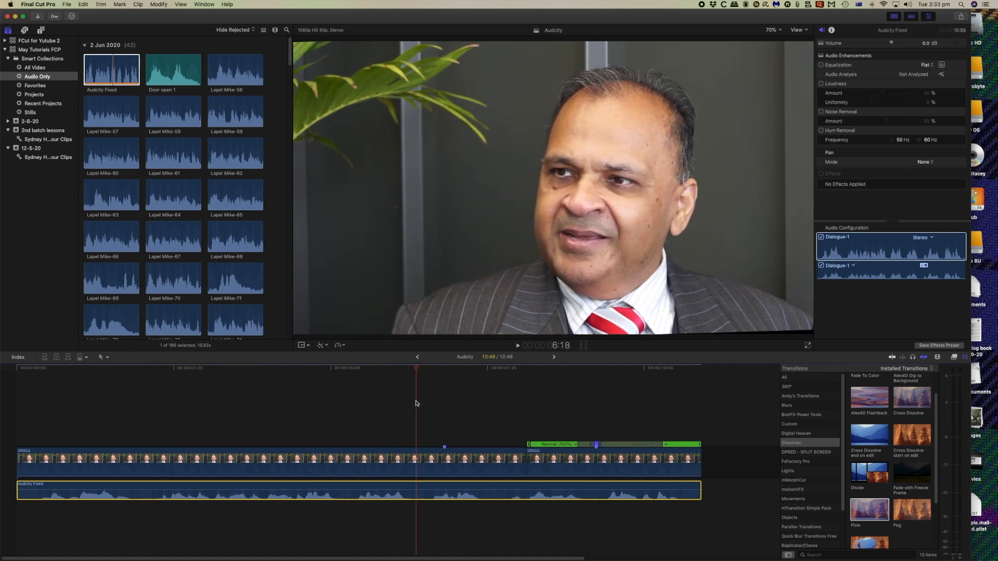
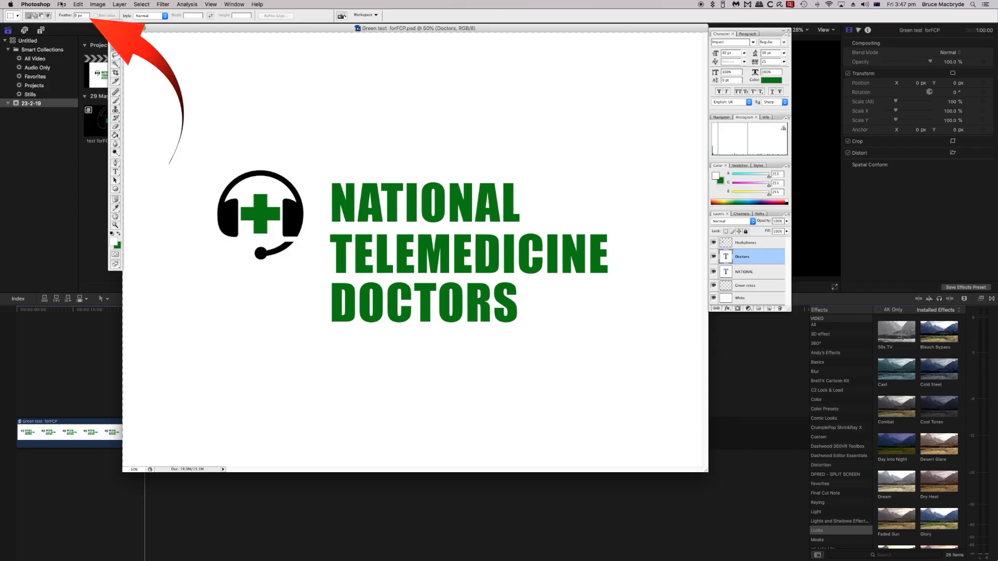
# - Review Photoshop's new document settings, including the Transparent background contents, and cancel without creating a document
pyautogui.click(63, 6)
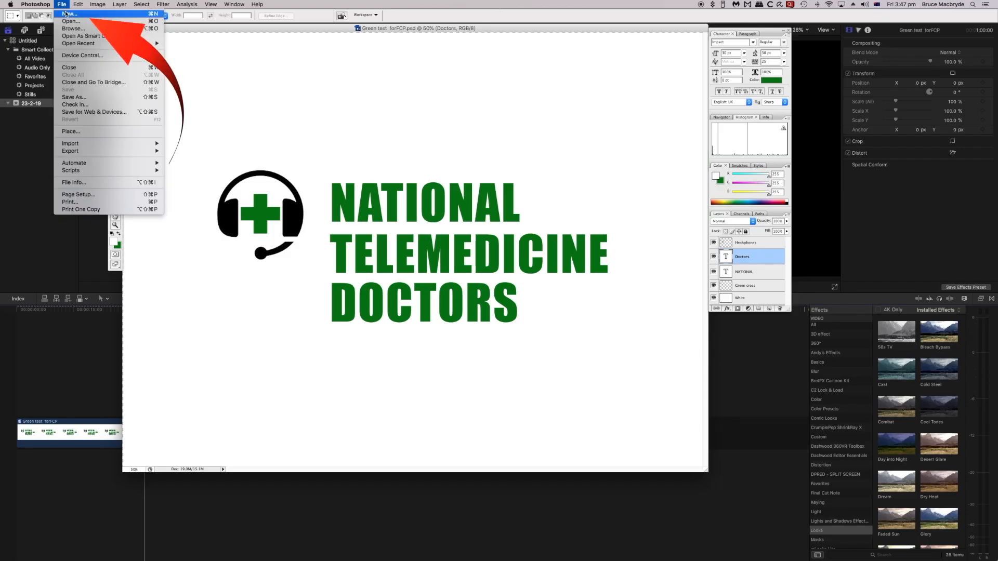
pyautogui.click(68, 13)
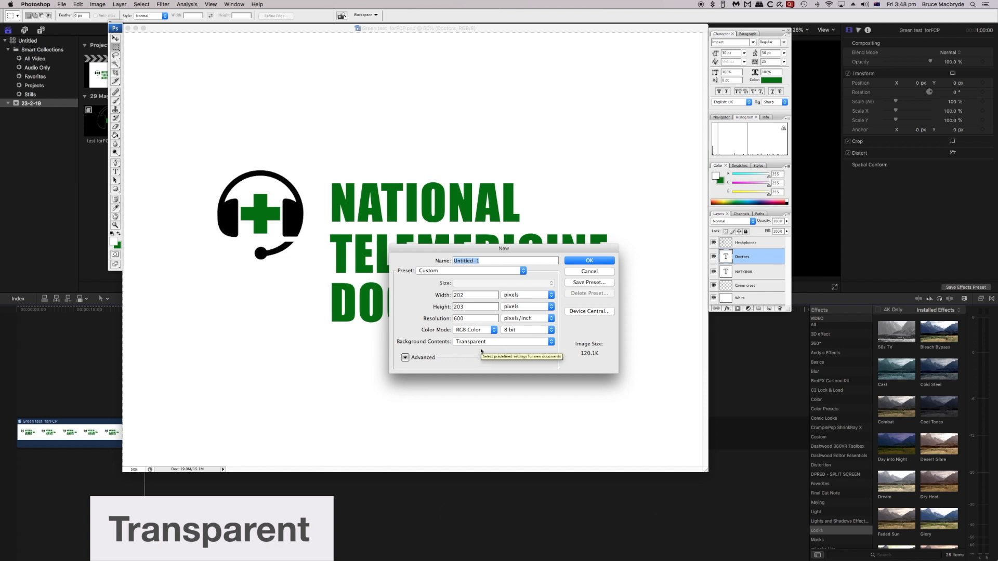
pyautogui.click(592, 271)
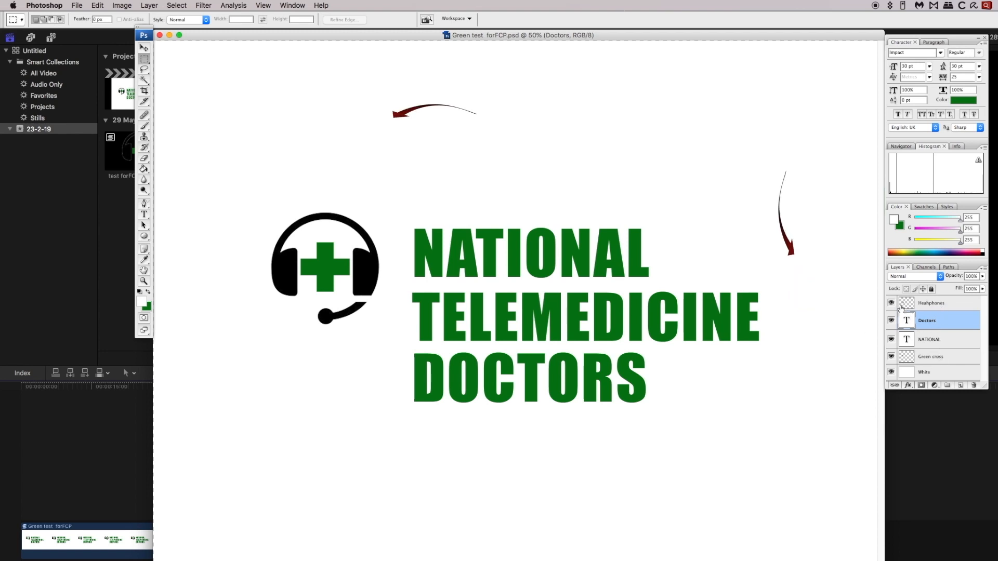
# - Hide and show the headphones, NATIONAL, Green cross and White layers one at a time to inspect the logo's parts
pyautogui.click(891, 303)
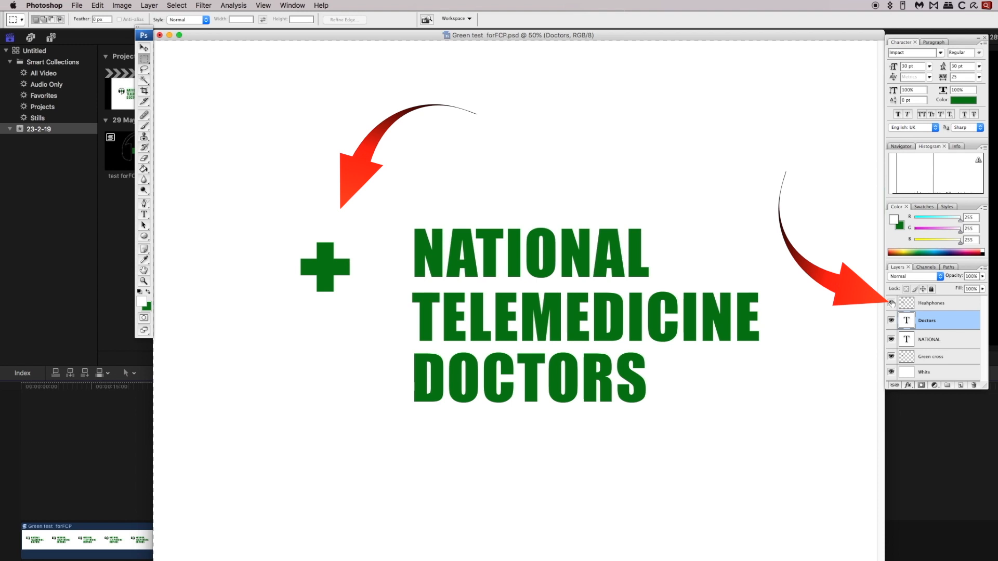
pyautogui.click(891, 302)
pyautogui.click(892, 340)
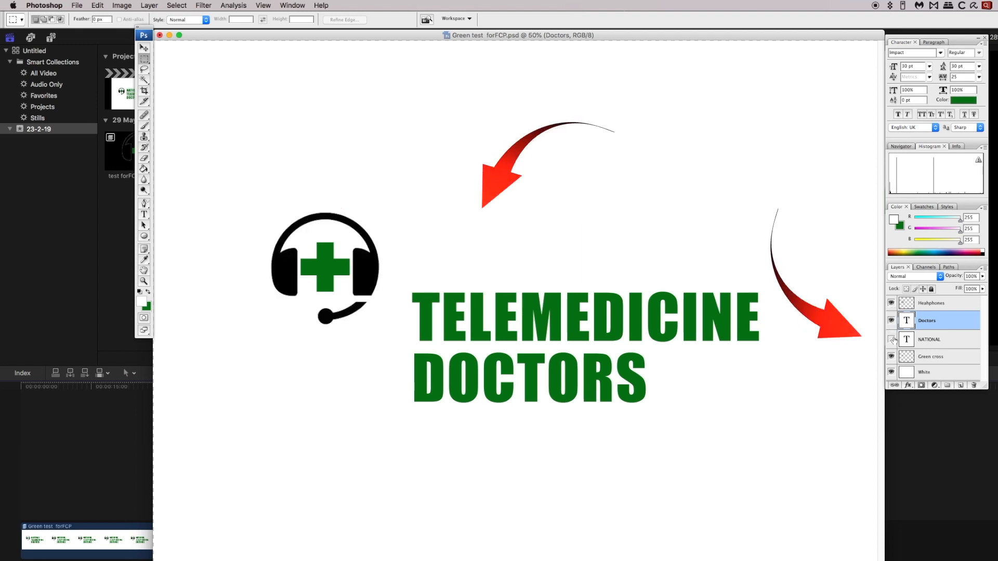
pyautogui.click(892, 339)
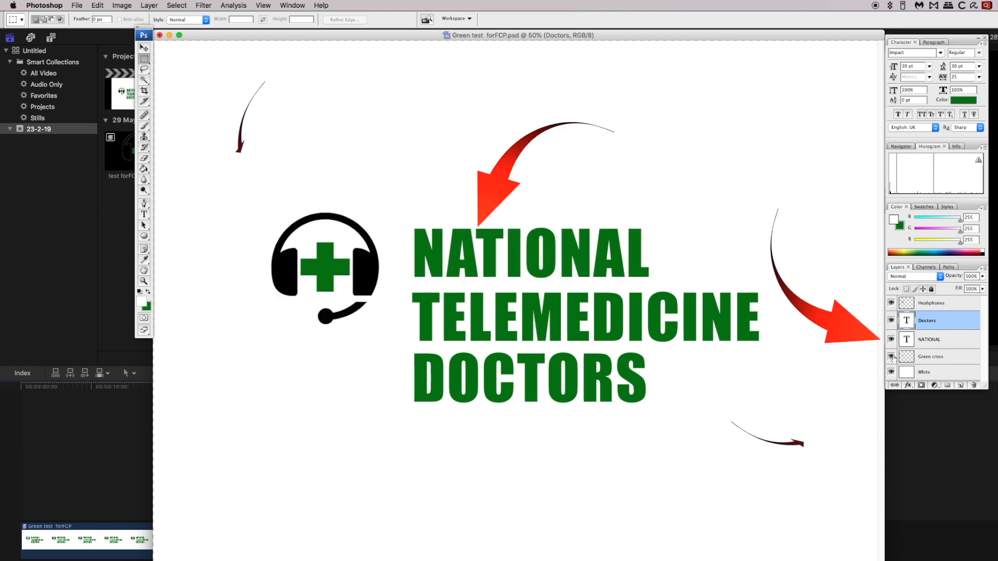
pyautogui.click(892, 357)
pyautogui.click(892, 357)
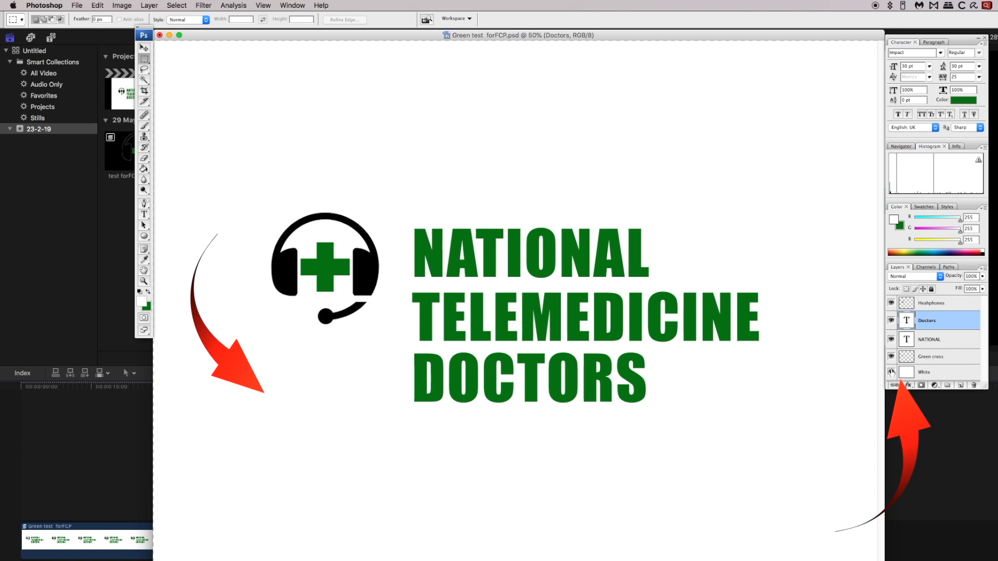
pyautogui.click(892, 373)
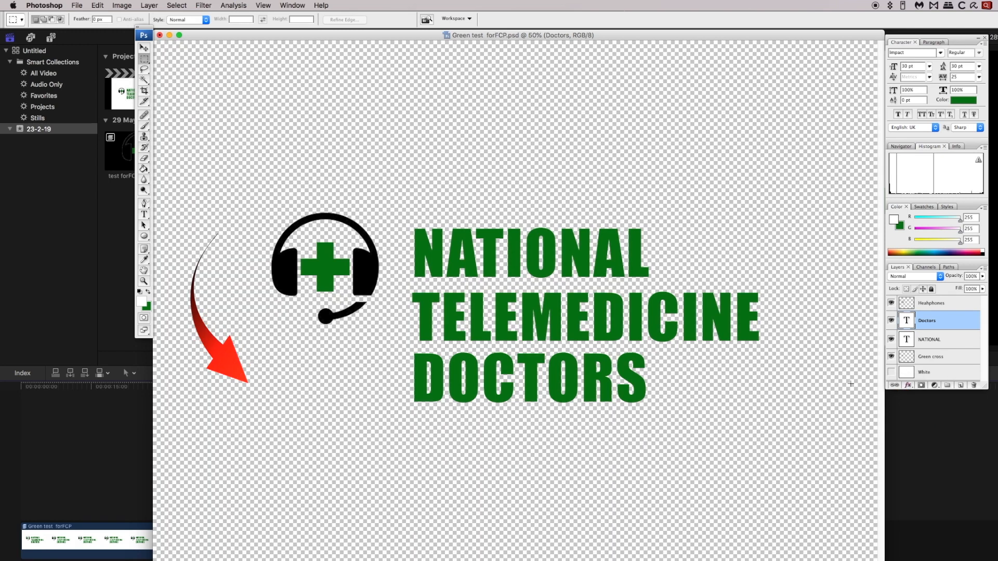
pyautogui.click(892, 373)
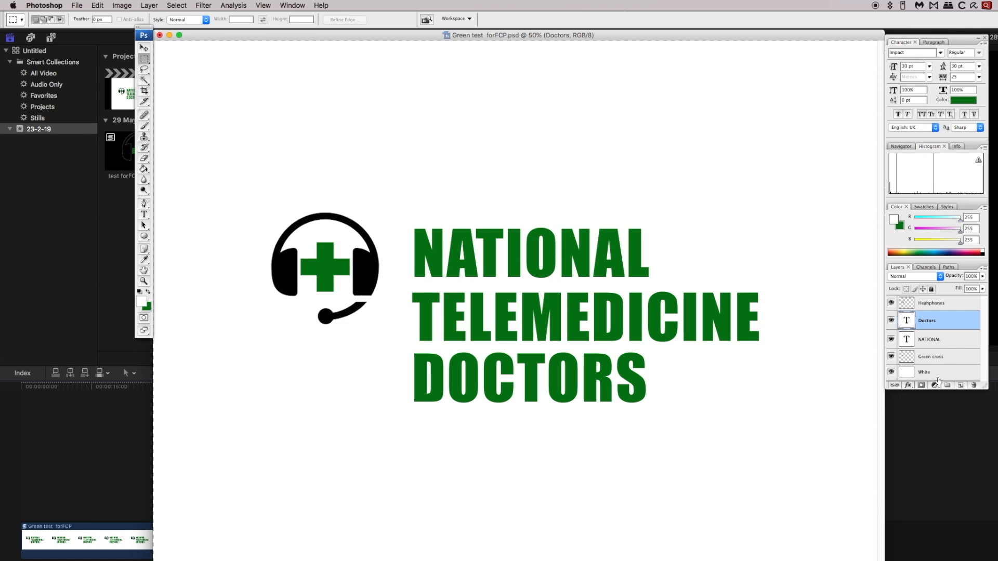
# - Save the logo as Green test forFCP.psd in Photoshop format with its layers kept, in the Images fro Photoshop folder
pyautogui.click(77, 5)
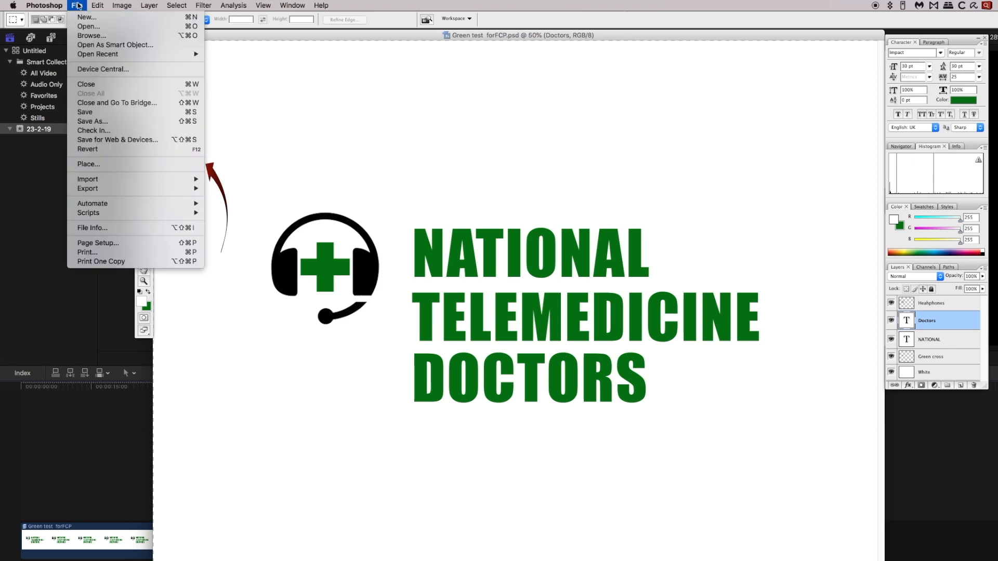
pyautogui.click(91, 124)
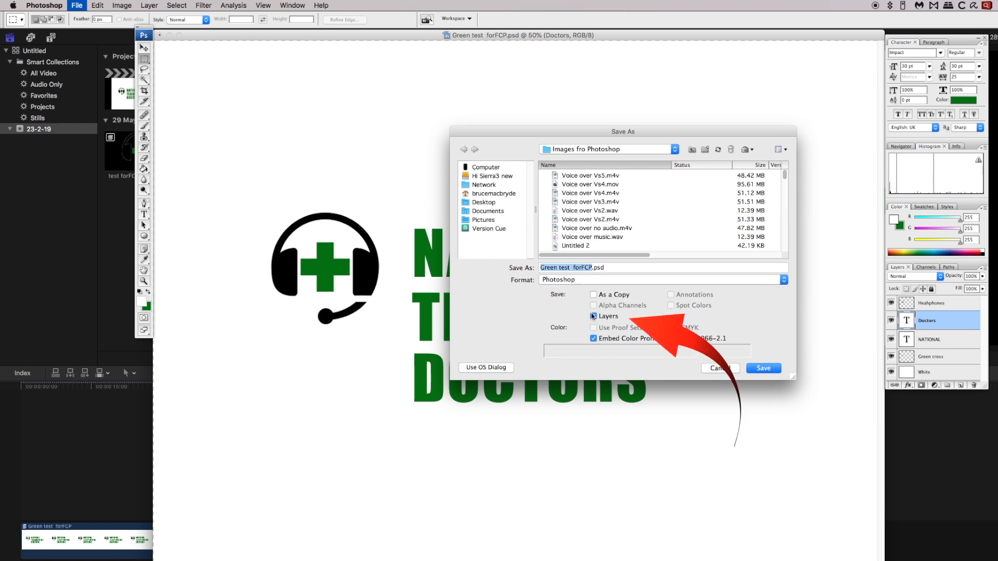
pyautogui.click(784, 280)
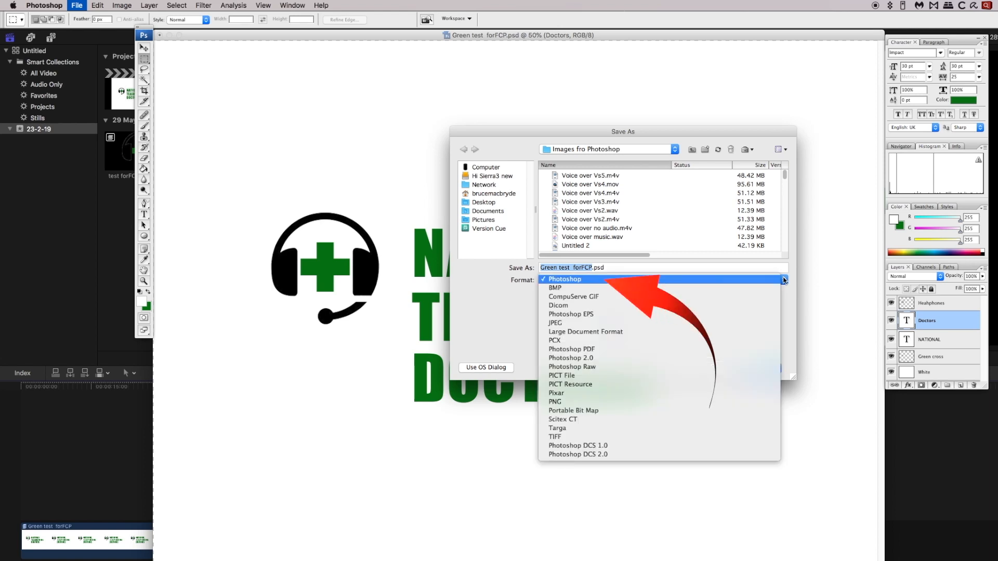
pyautogui.click(605, 279)
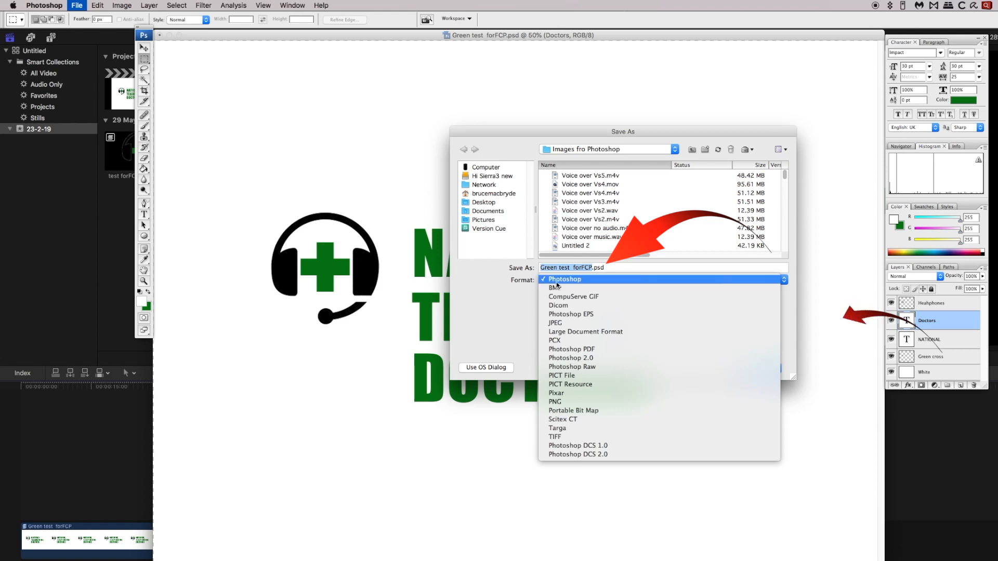
pyautogui.click(766, 369)
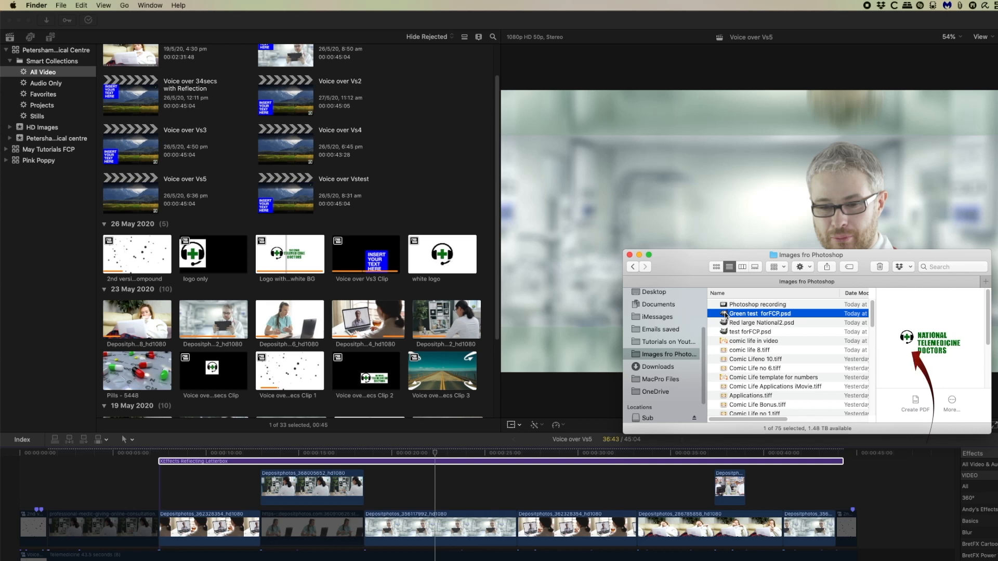
# - Import Green test forFCP.psd from Finder into Final Cut Pro's HD Images event and add it above the Voice over Vs5 clips
pyautogui.moveTo(725, 314); pyautogui.dragTo(38, 127)
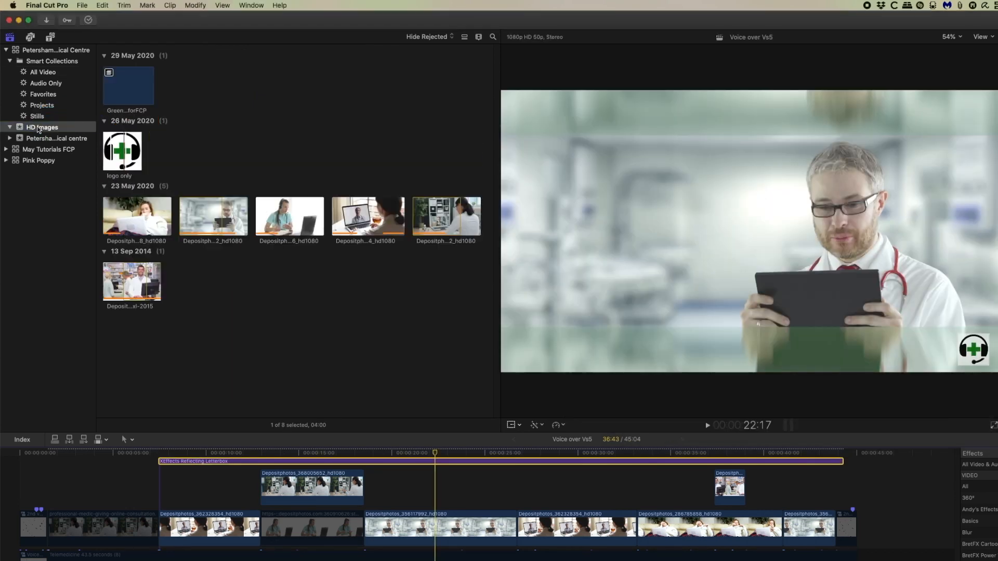
pyautogui.click(122, 87)
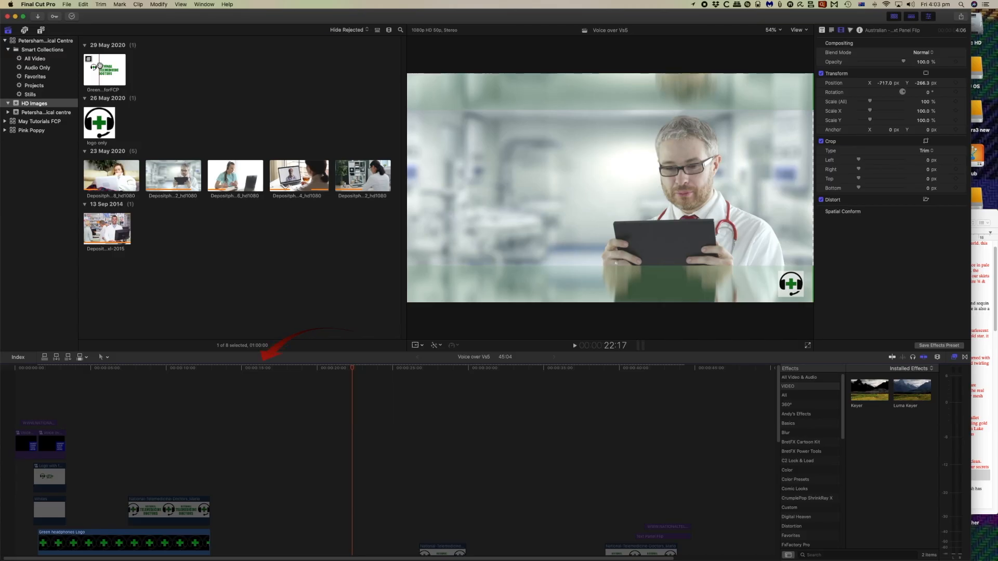
pyautogui.moveTo(244, 165); pyautogui.dragTo(136, 363)
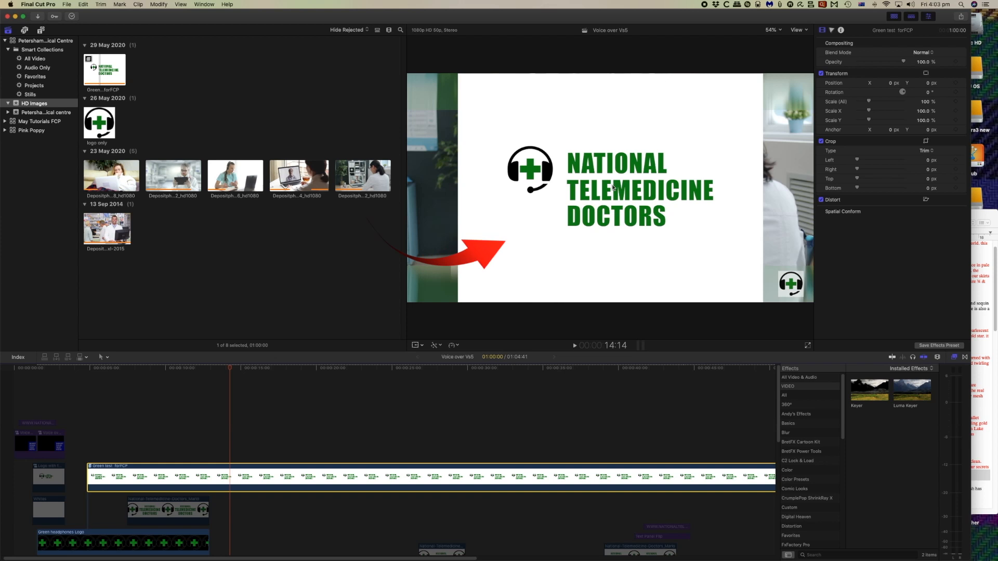
# - Open the Green test forFCP clip's layers in the timeline, and disable and re-enable the headphones layer
pyautogui.doubleClick(143, 477)
pyautogui.scroll(3, 142, 477)
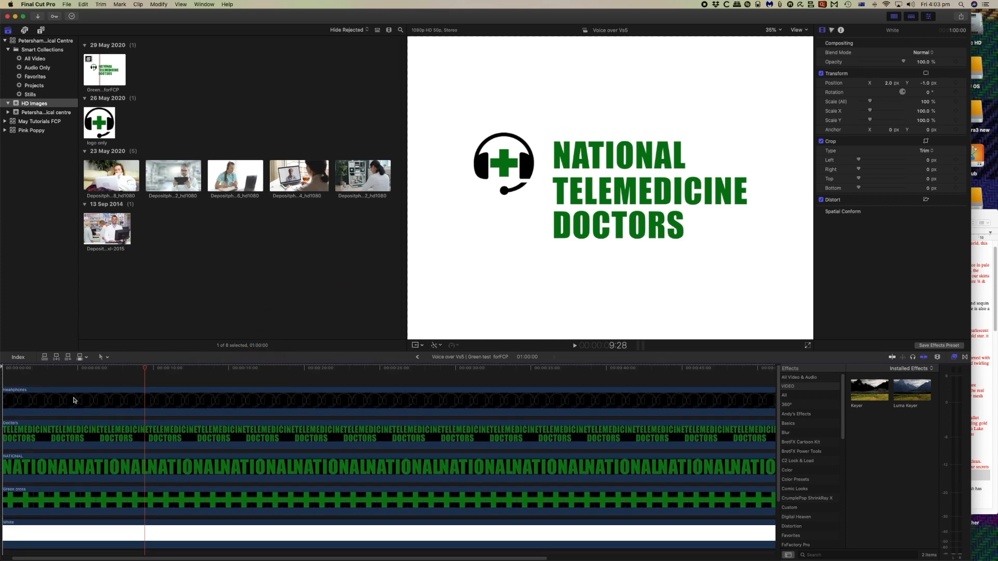
pyautogui.rightClick(199, 398)
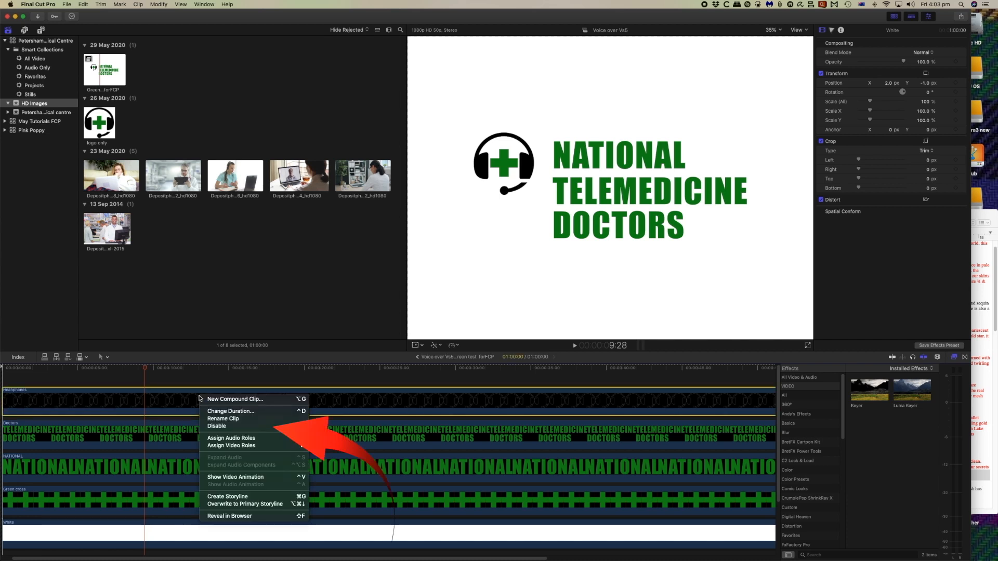
pyautogui.click(221, 426)
pyautogui.rightClick(221, 402)
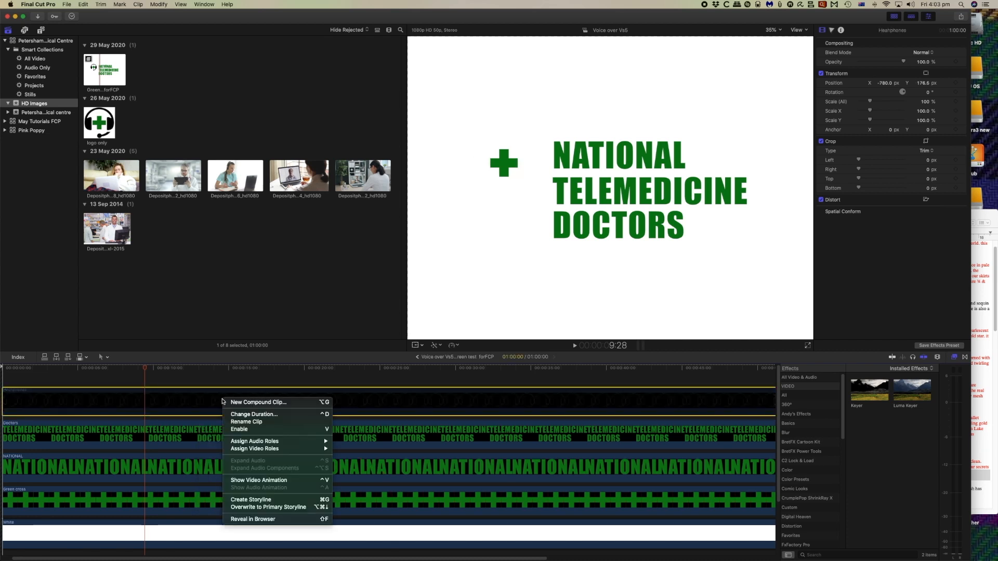
pyautogui.click(239, 429)
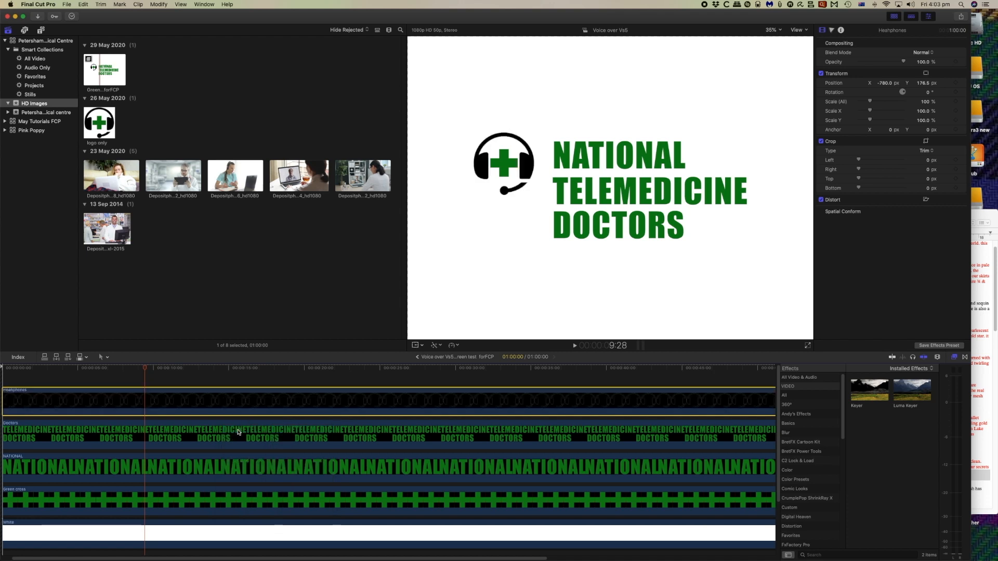
# - Keyframe the Green cross layer's transform at the start of the timeline and scale the cross down to 24.4%
pyautogui.scroll(-2, 224, 434)
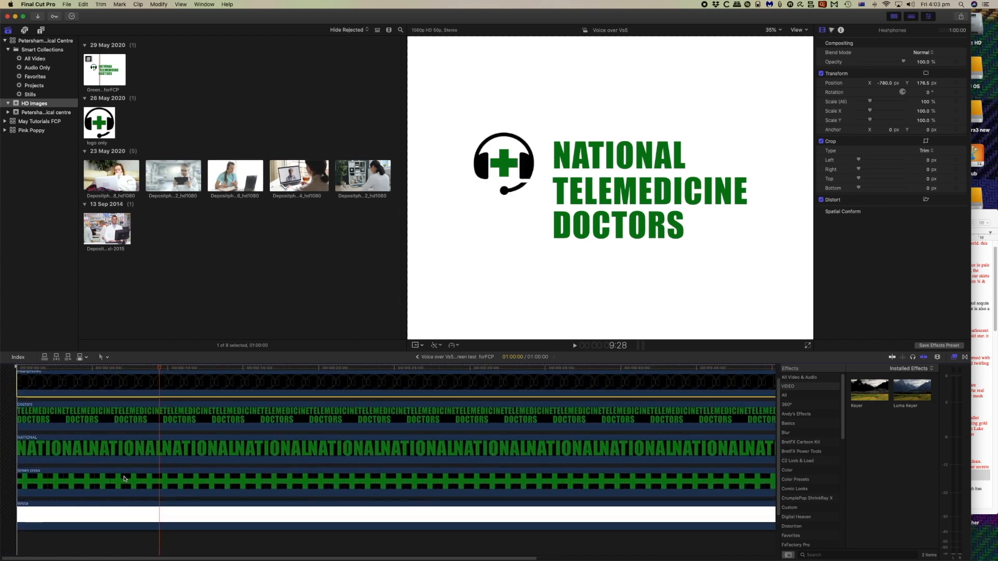
pyautogui.click(117, 481)
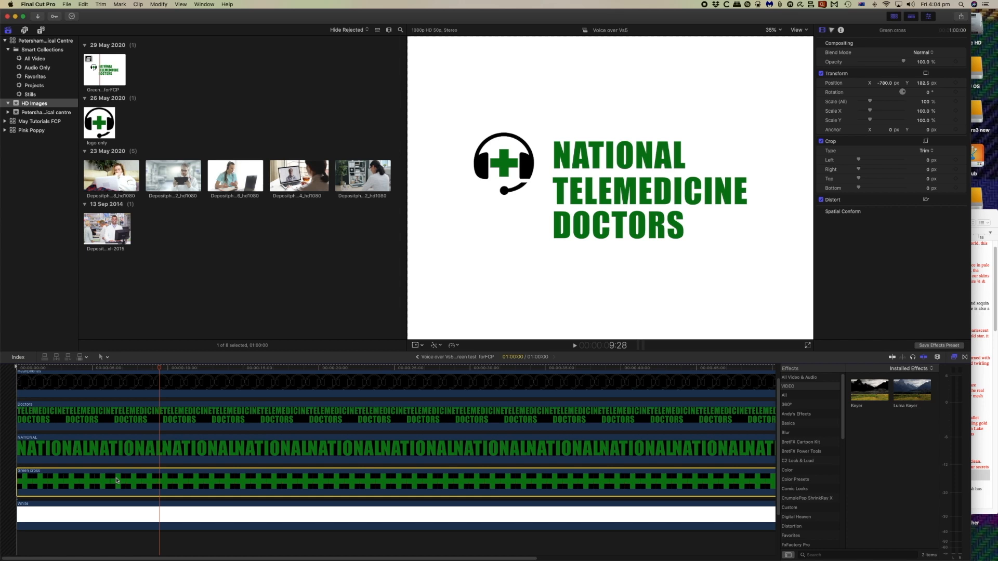
pyautogui.moveTo(160, 368); pyautogui.dragTo(18, 377)
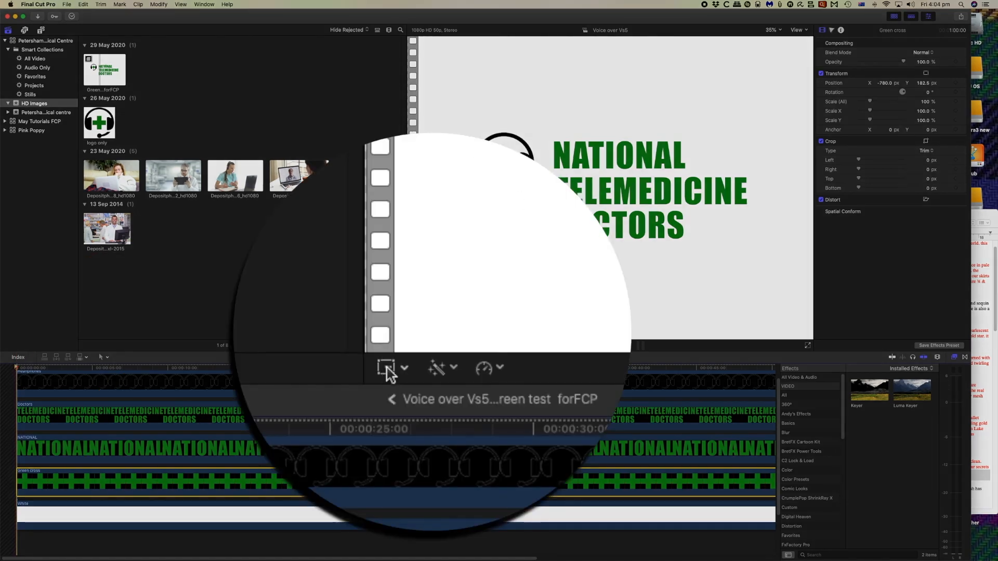
pyautogui.click(415, 345)
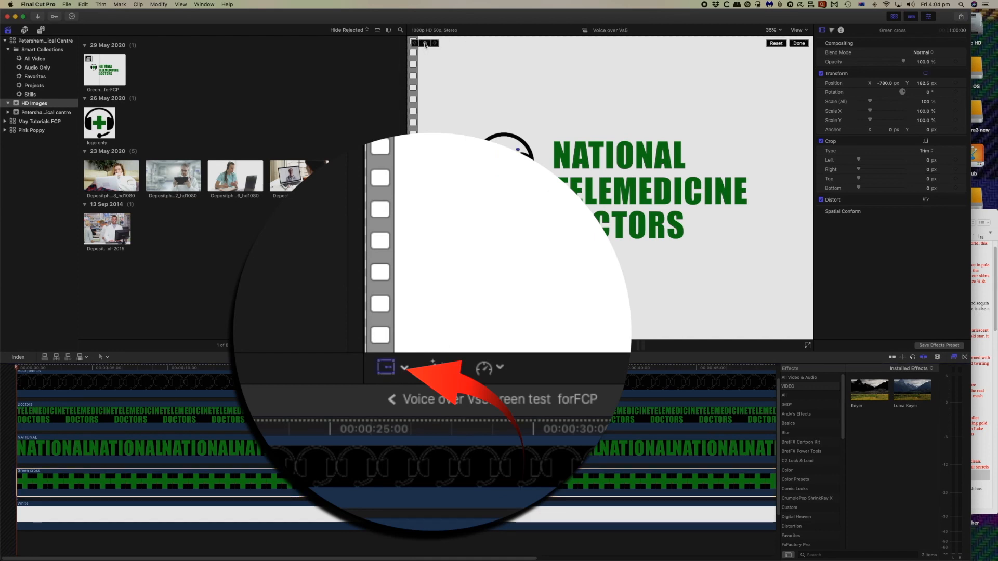
pyautogui.click(425, 43)
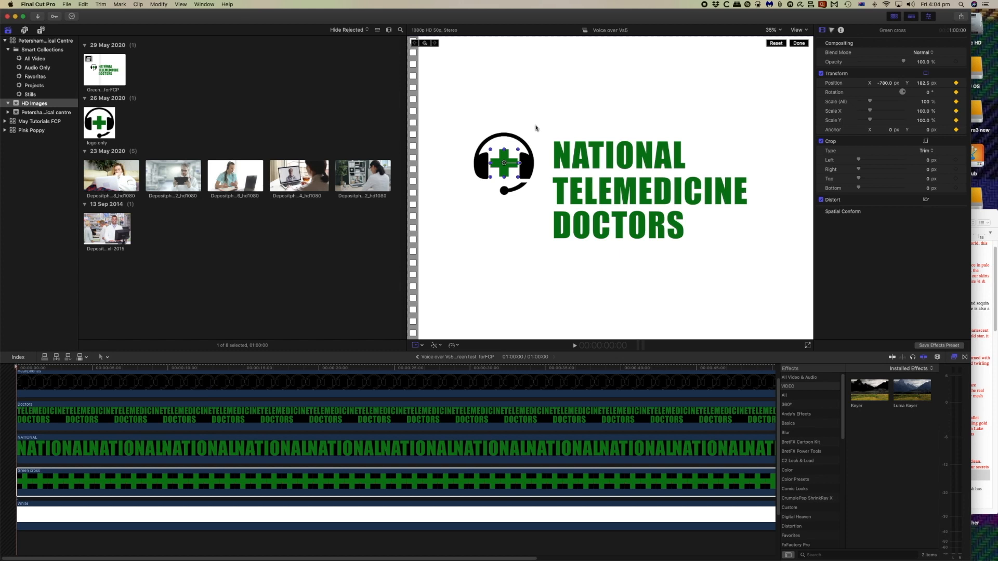
pyautogui.moveTo(519, 150); pyautogui.dragTo(507, 158)
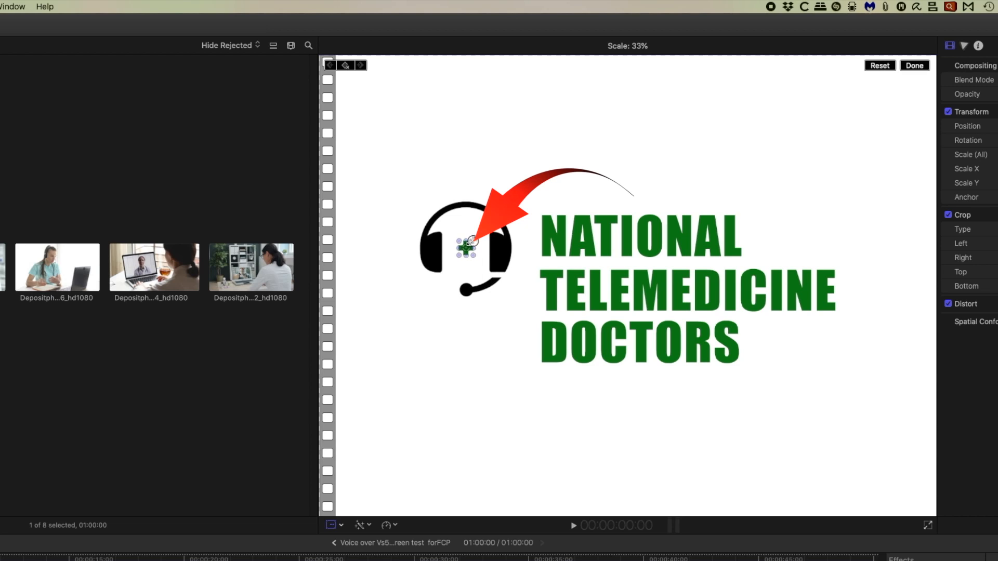
pyautogui.moveTo(472, 241); pyautogui.dragTo(469, 243)
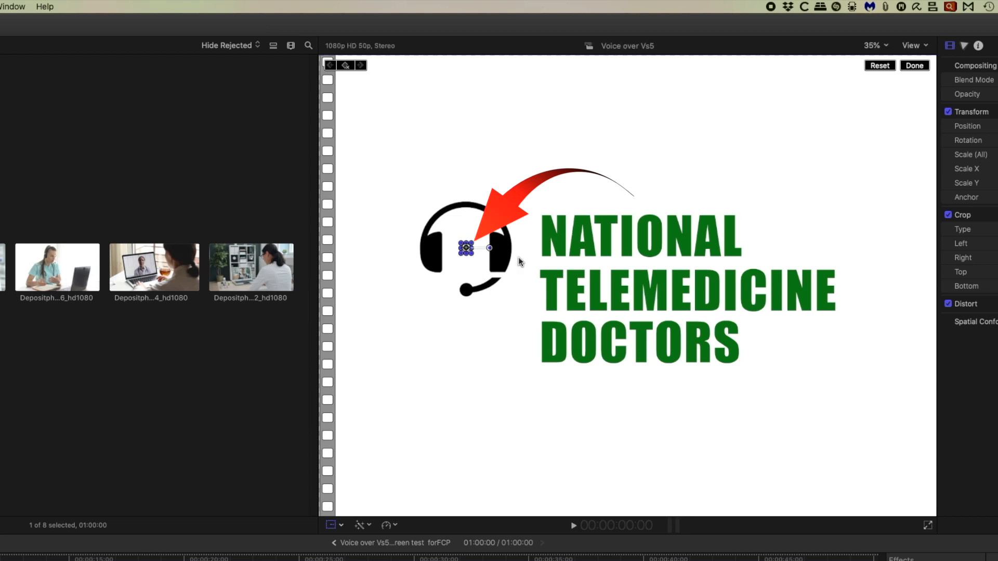
# - Scale the Green cross layer up to about 97.4% at 6:13 and return to the start of the timeline
pyautogui.moveTo(65, 370); pyautogui.dragTo(110, 370)
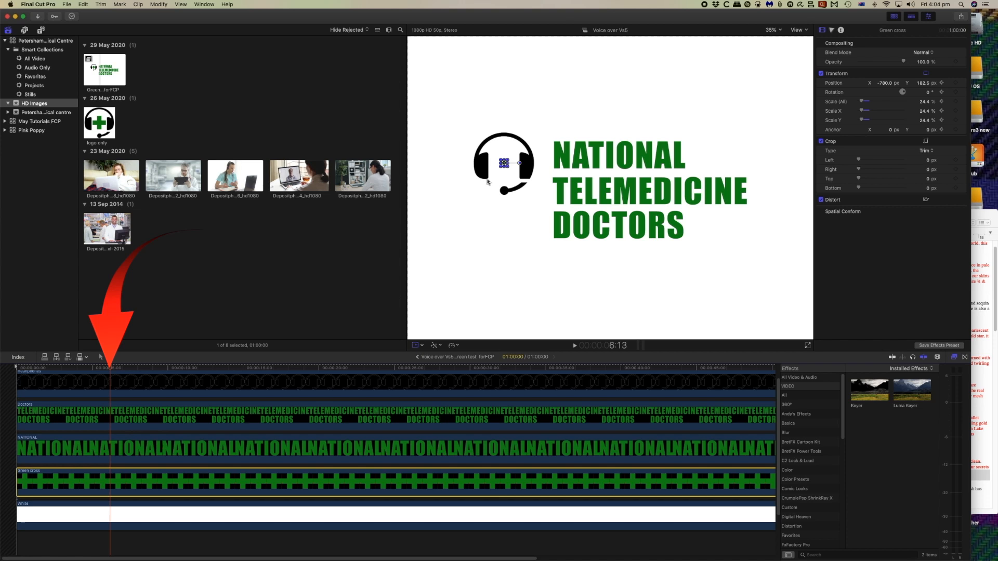
pyautogui.moveTo(506, 166); pyautogui.dragTo(520, 179)
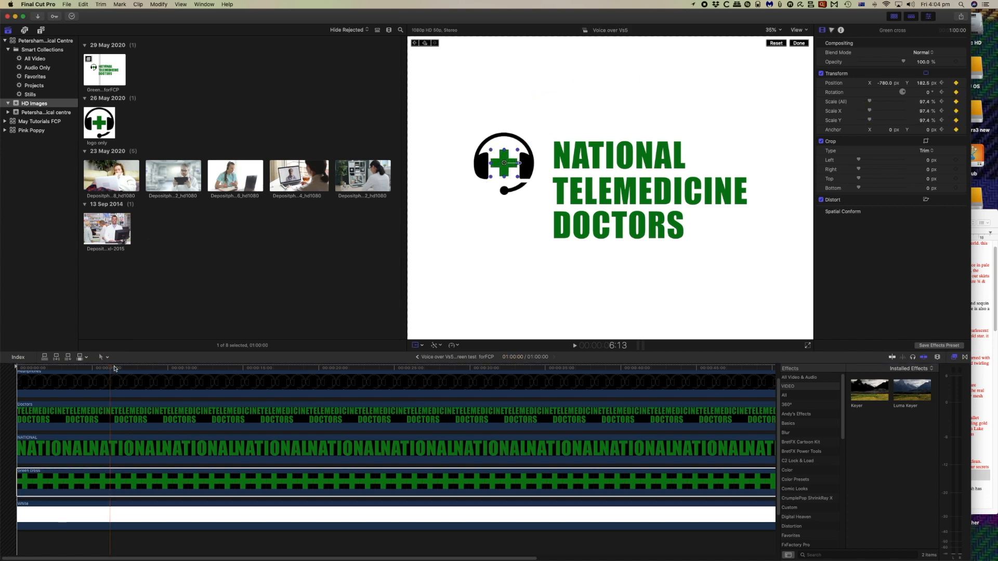
pyautogui.press('Home')
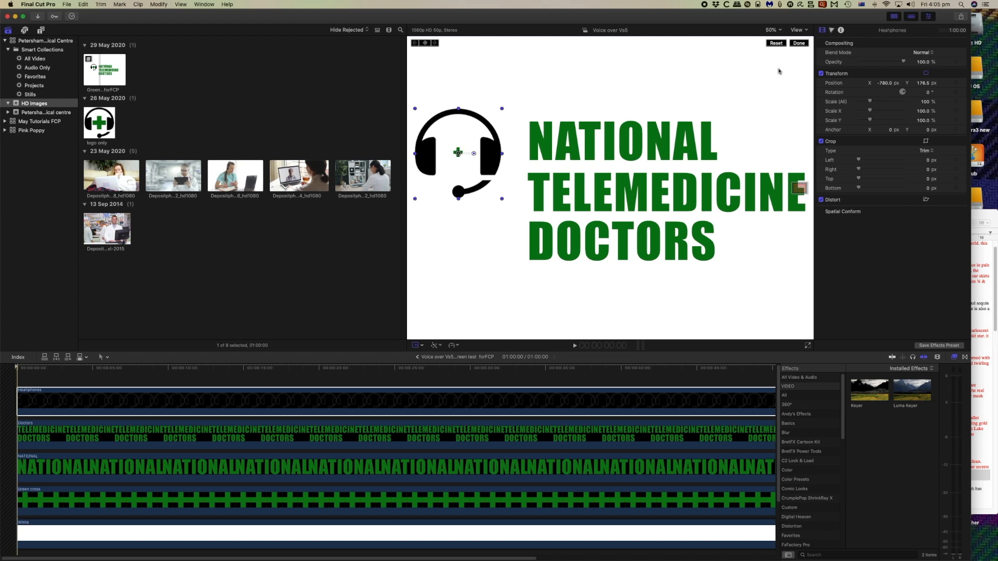
# - Keyframe the headphones layer's position at 5:05, move it off-frame to about X -1750 px at the timeline's start, and play the animation
pyautogui.press('super+minus')
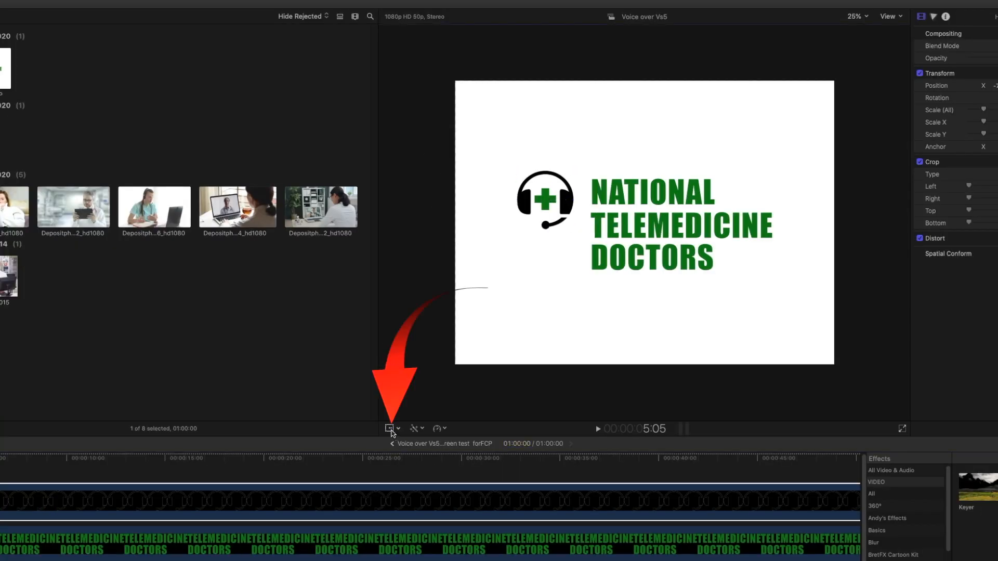
pyautogui.click(417, 347)
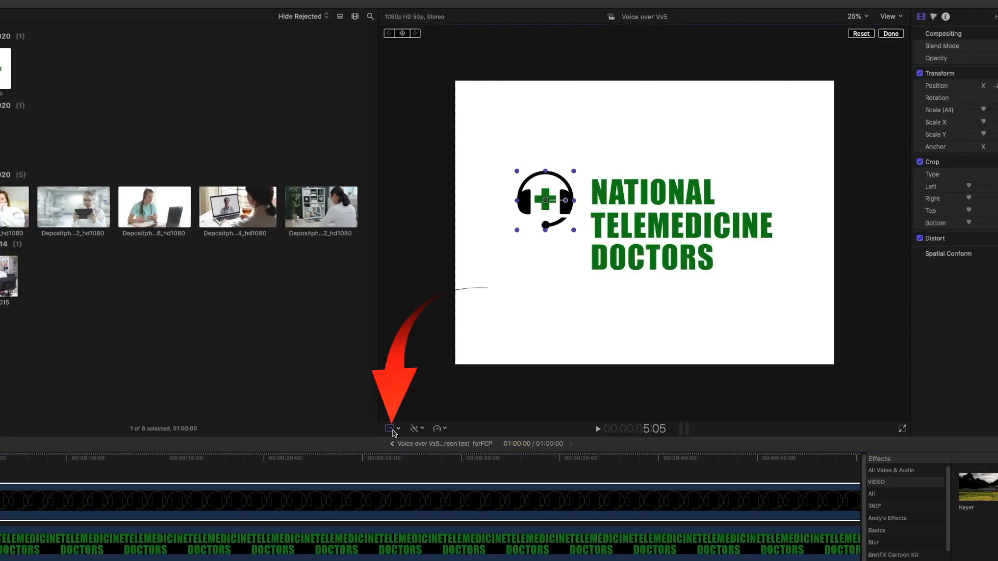
pyautogui.click(402, 33)
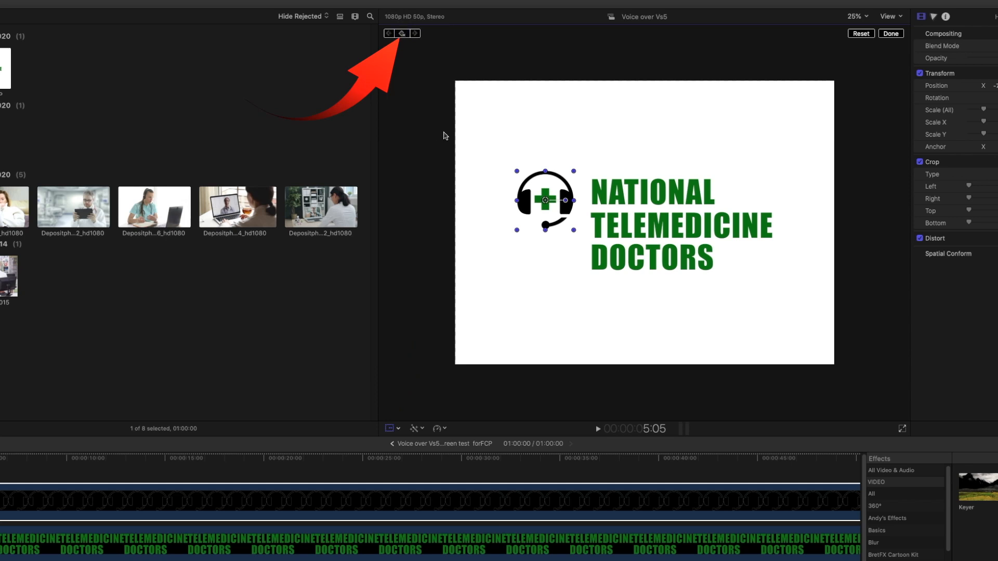
pyautogui.moveTo(94, 368); pyautogui.dragTo(16, 369)
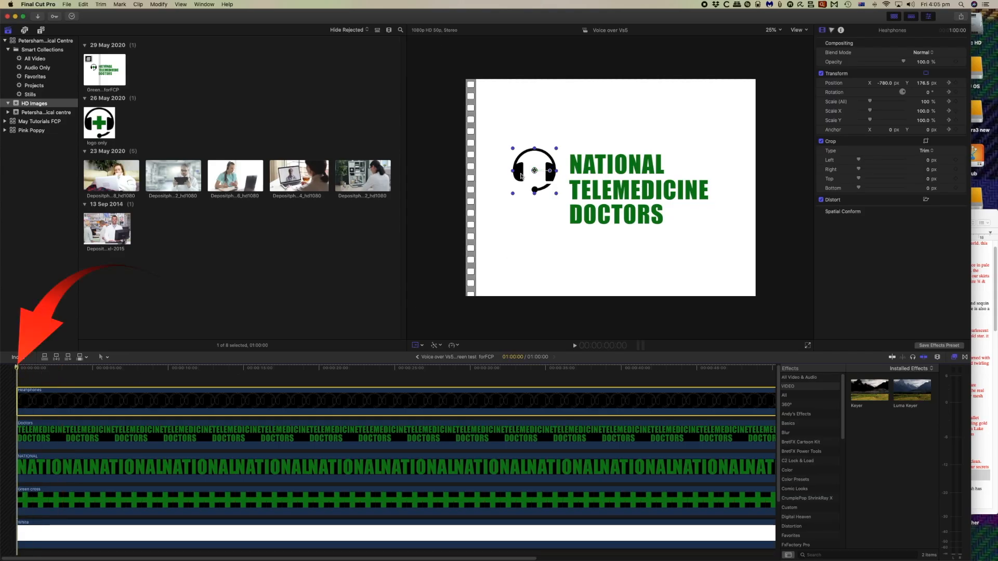
pyautogui.moveTo(521, 176); pyautogui.dragTo(427, 172)
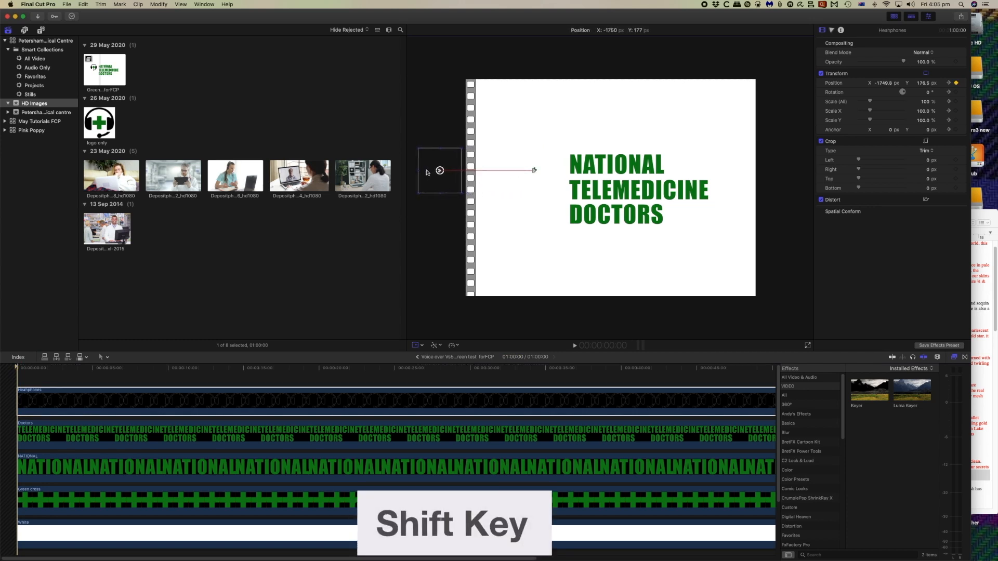
pyautogui.moveTo(427, 173); pyautogui.dragTo(427, 173)
pyautogui.press('space')
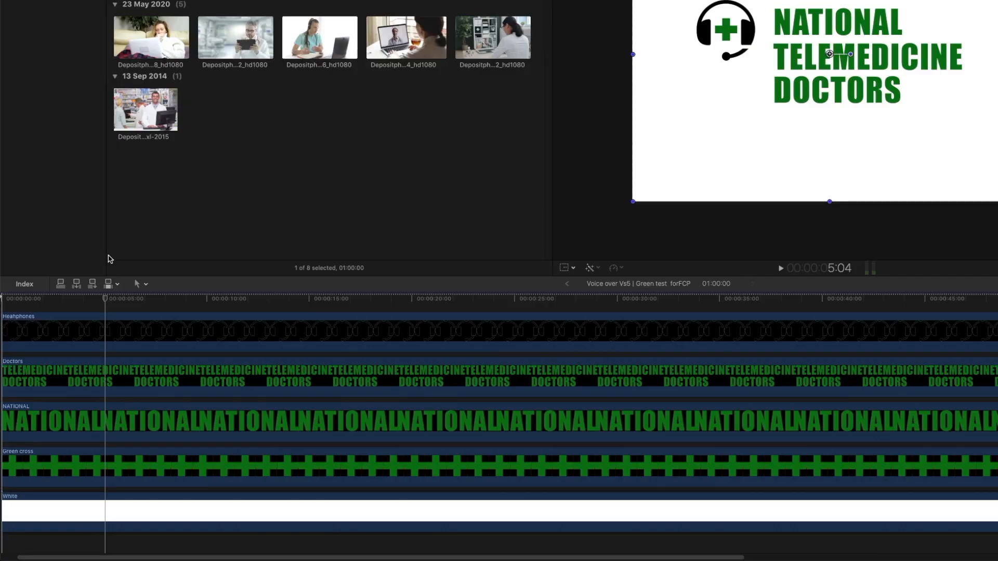
# - Disable the White layer to make the logo's background transparent and return to the Voice over Vs5 project
pyautogui.rightClick(111, 497)
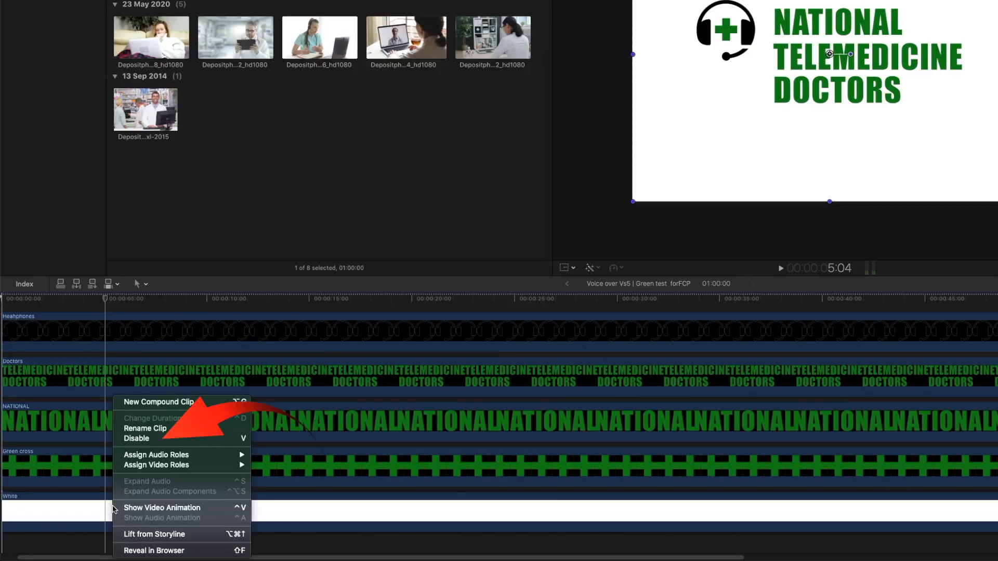
pyautogui.click(135, 439)
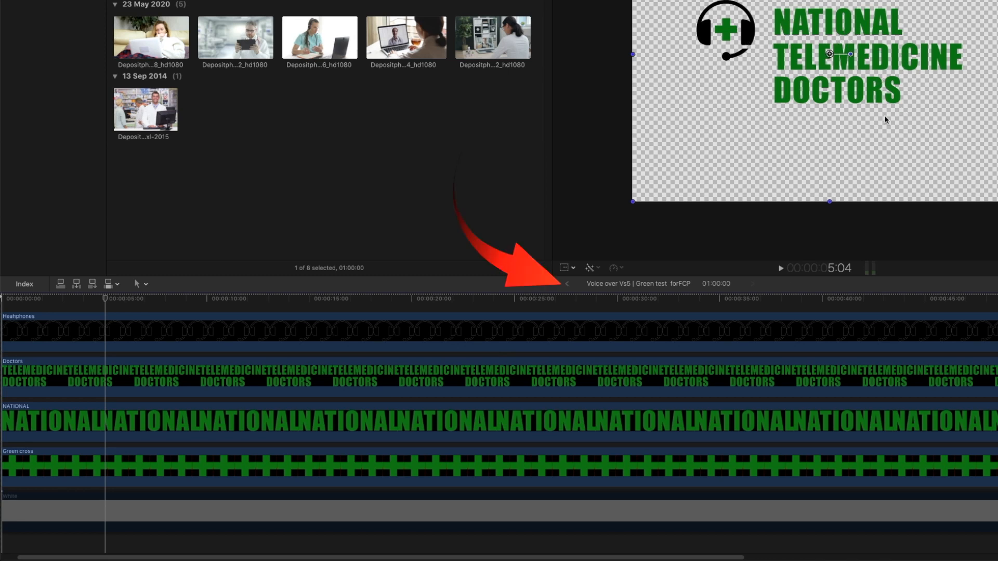
pyautogui.click(567, 284)
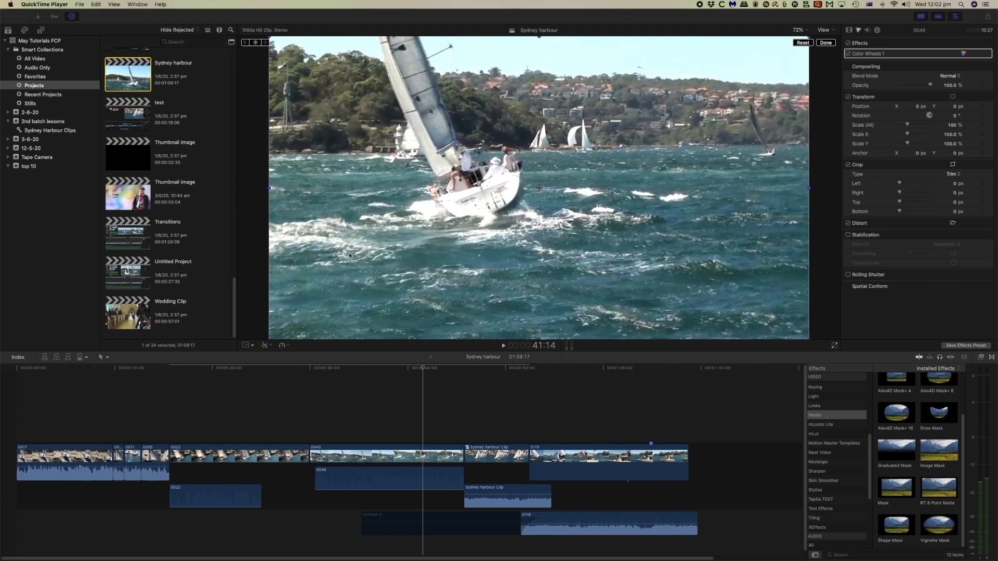
# - In QuickTime Player, record about 13 seconds of audio with the USB PnP Sound Device microphone and play the recording back
pyautogui.click(80, 5)
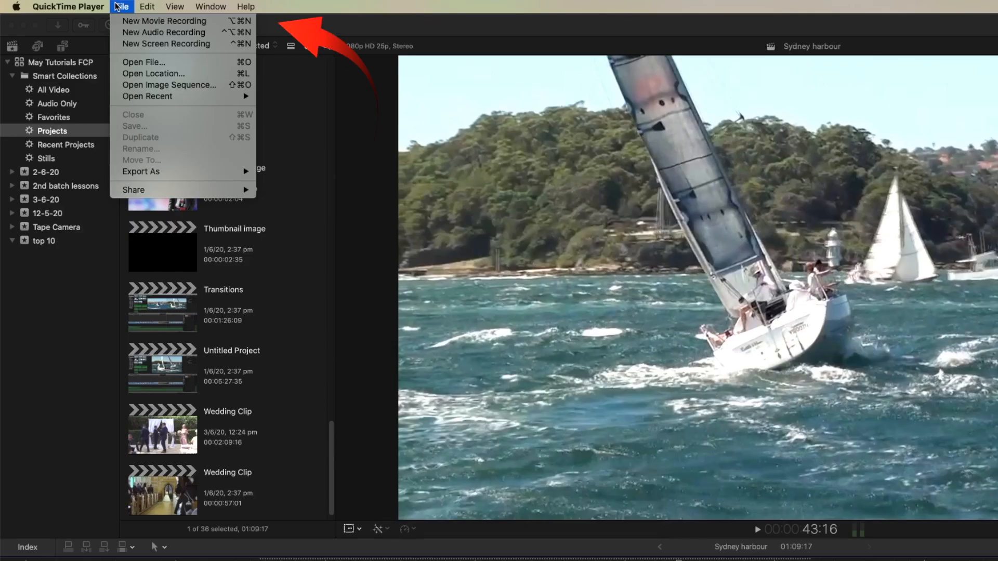
pyautogui.click(219, 33)
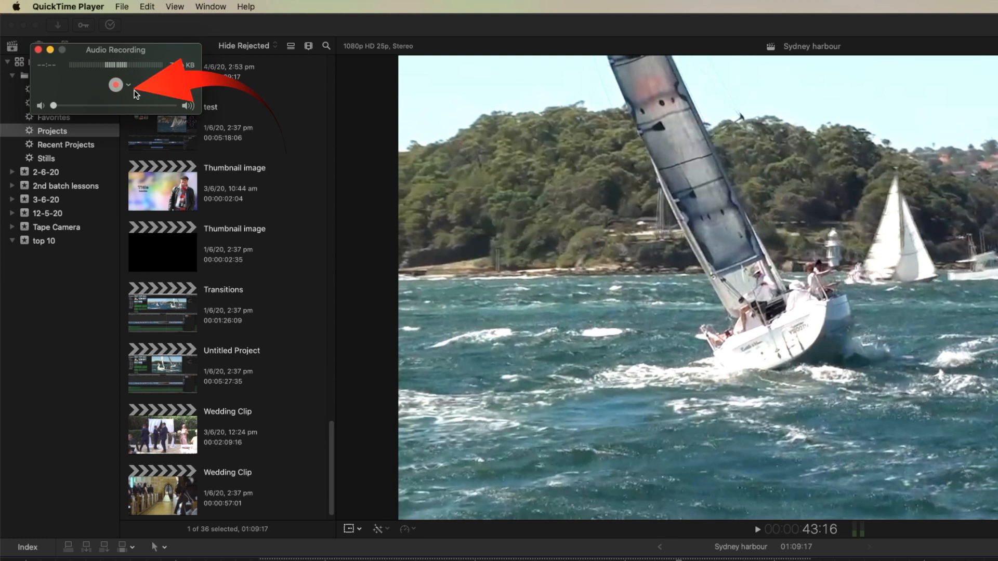
pyautogui.click(129, 85)
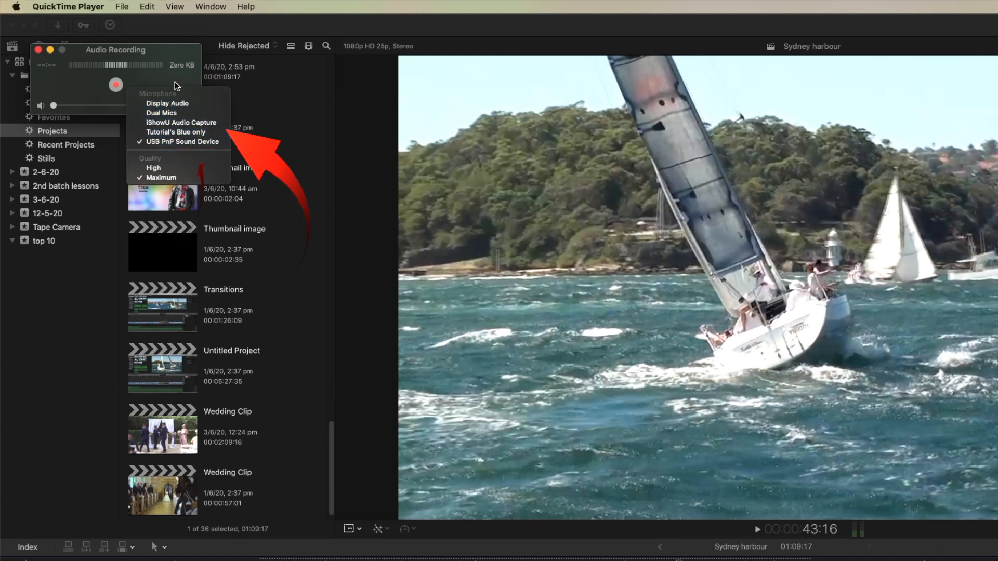
pyautogui.click(176, 142)
pyautogui.click(115, 84)
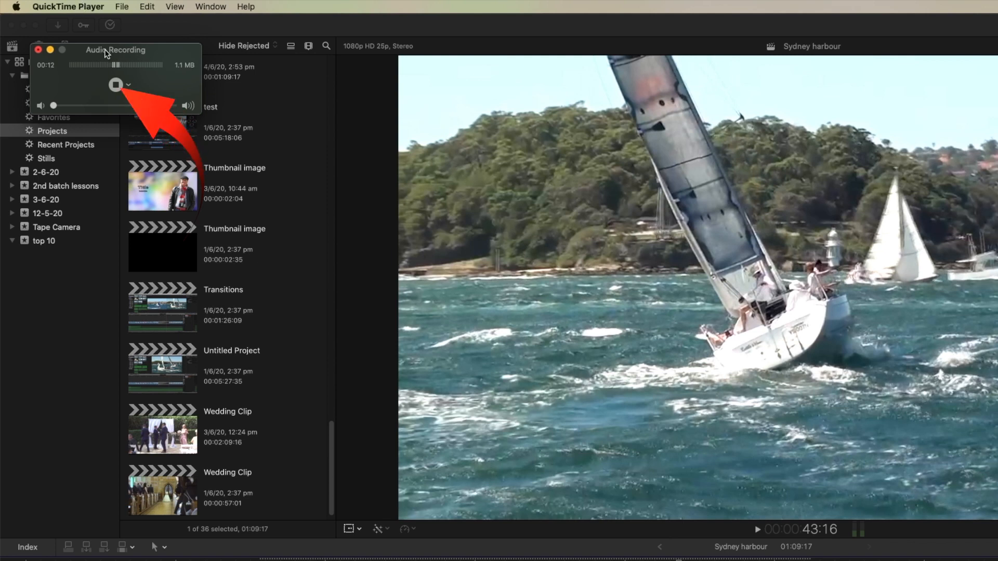
pyautogui.click(115, 85)
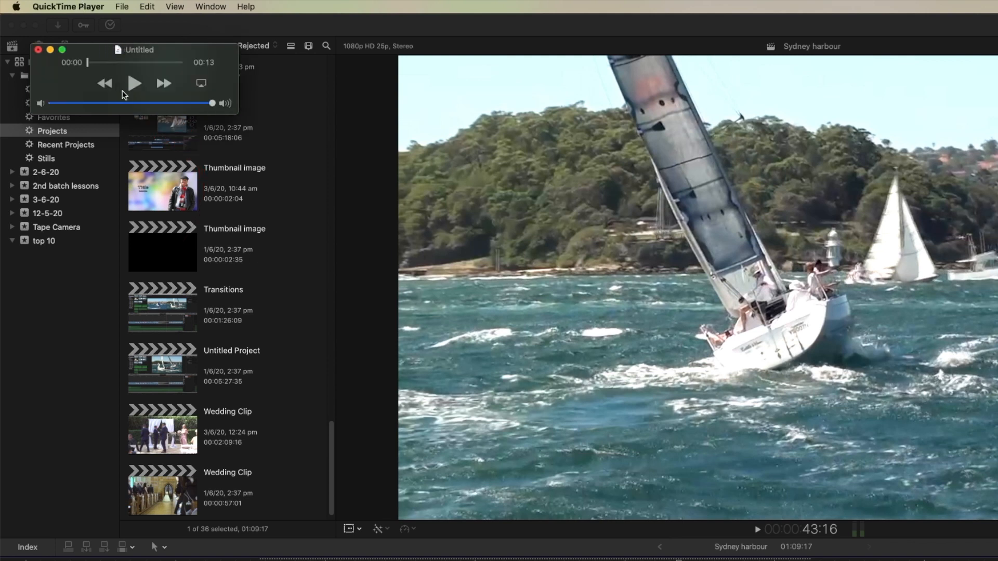
pyautogui.click(135, 83)
# - Review the new screen recording modes for entire screen, selected window and selected portion, and cancel without recording
pyautogui.click(121, 6)
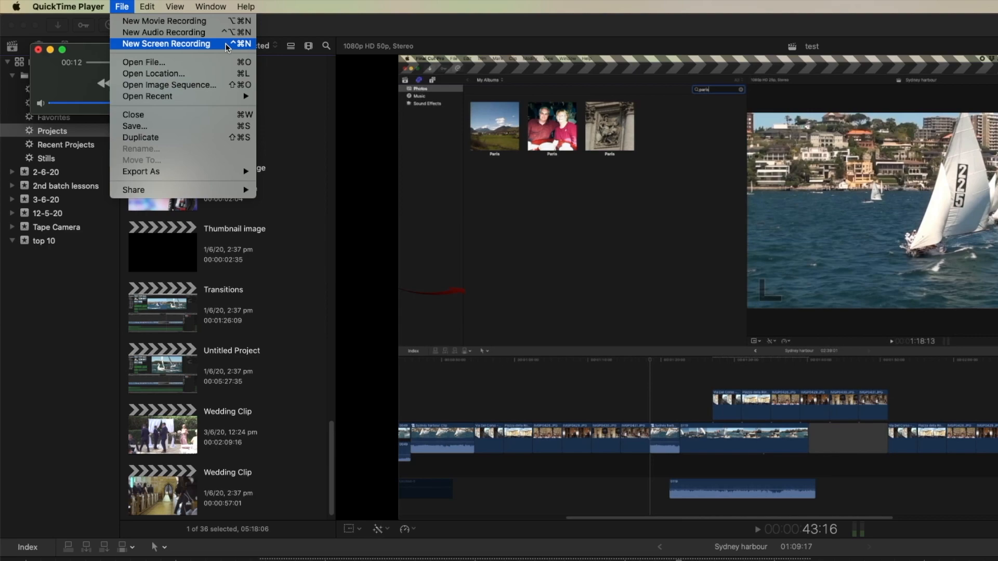
pyautogui.click(227, 45)
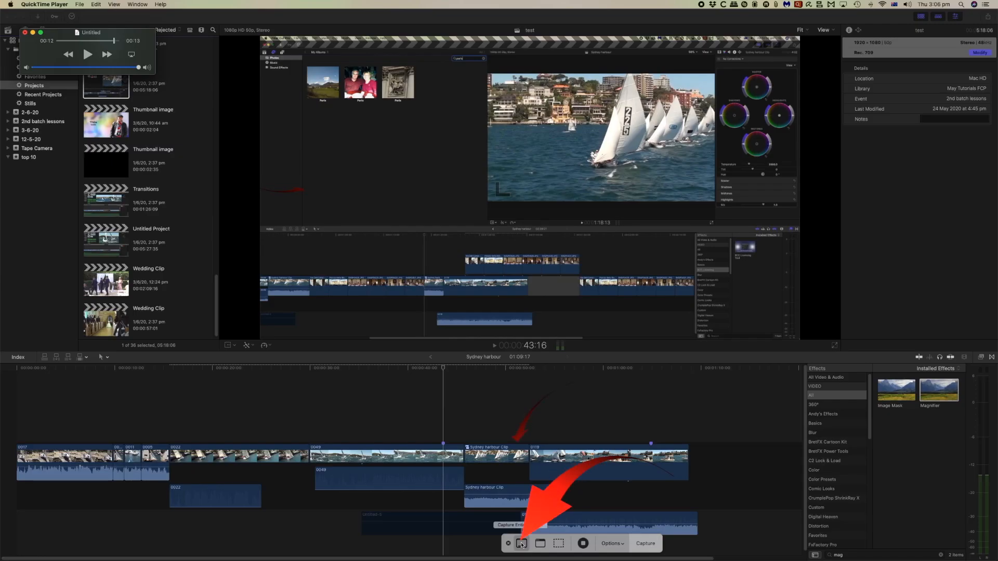
pyautogui.click(541, 545)
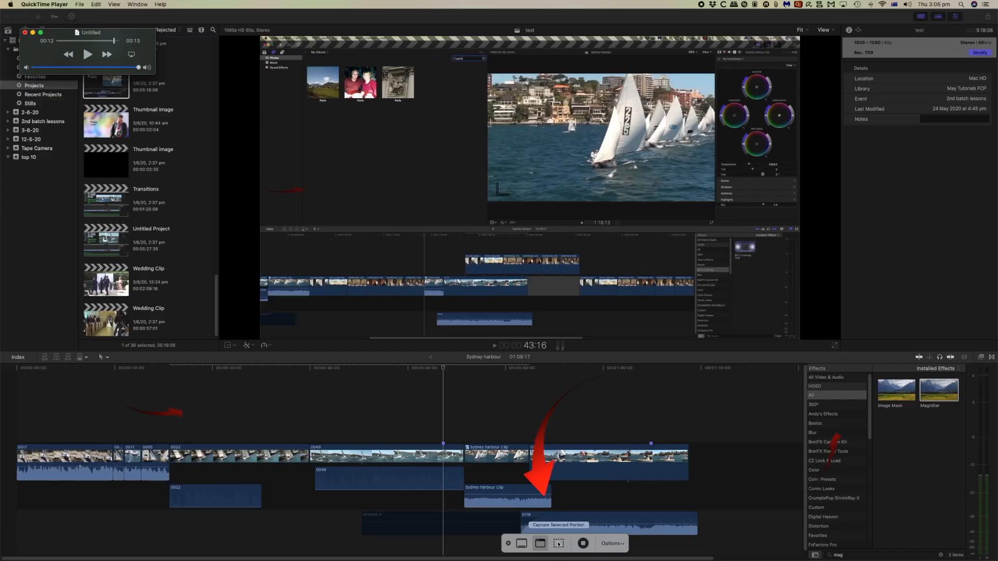
pyautogui.click(559, 543)
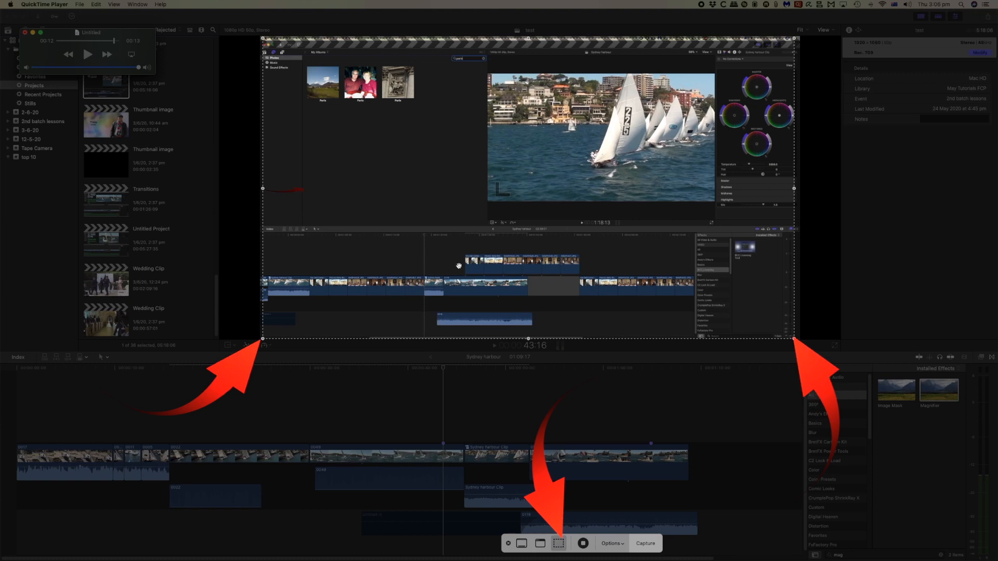
pyautogui.moveTo(412, 165)
pyautogui.mouseDown()
pyautogui.moveTo(412, 187)
pyautogui.moveTo(416, 166)
pyautogui.mouseUp()
pyautogui.press('Escape')
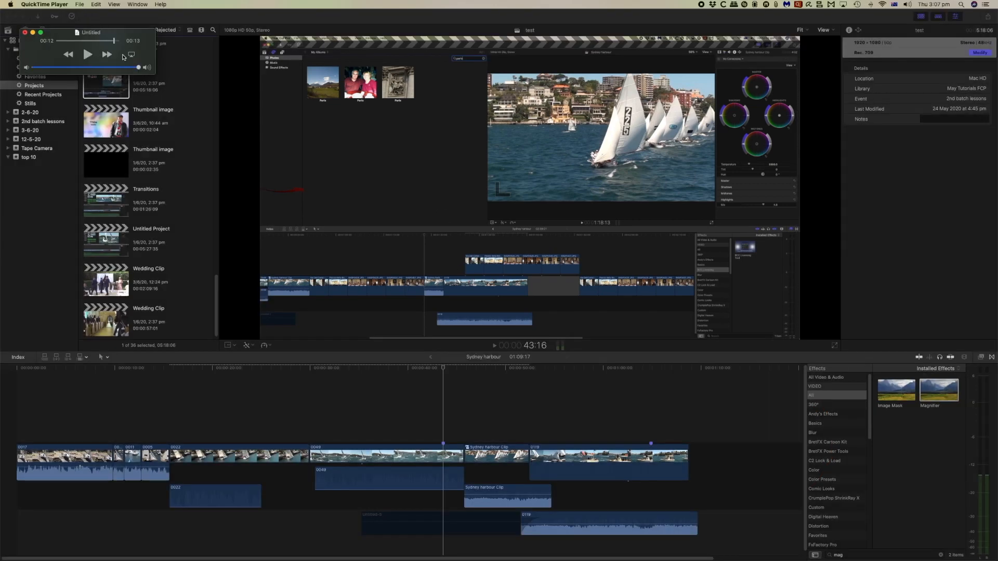
# - Open the .m4v wedding video dated 31 May from the Tutorials on Youtube 2020 folder in QuickTime Player
pyautogui.click(79, 4)
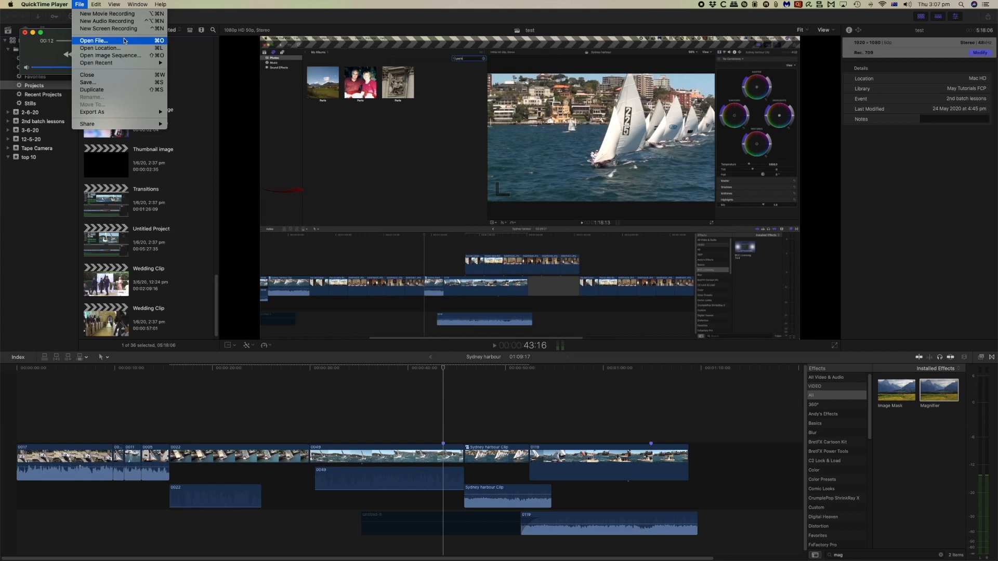
pyautogui.click(124, 41)
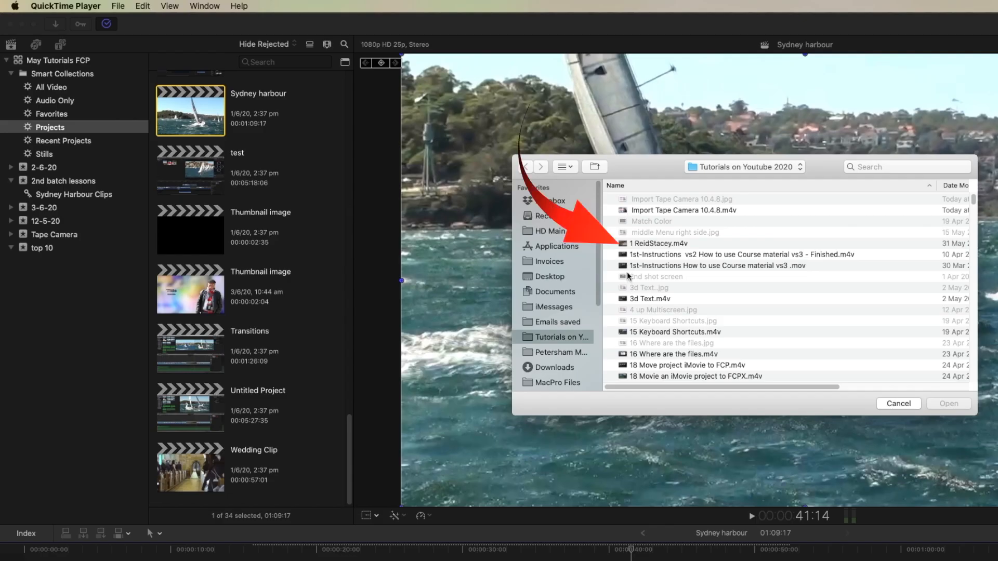
pyautogui.click(434, 162)
pyautogui.click(948, 403)
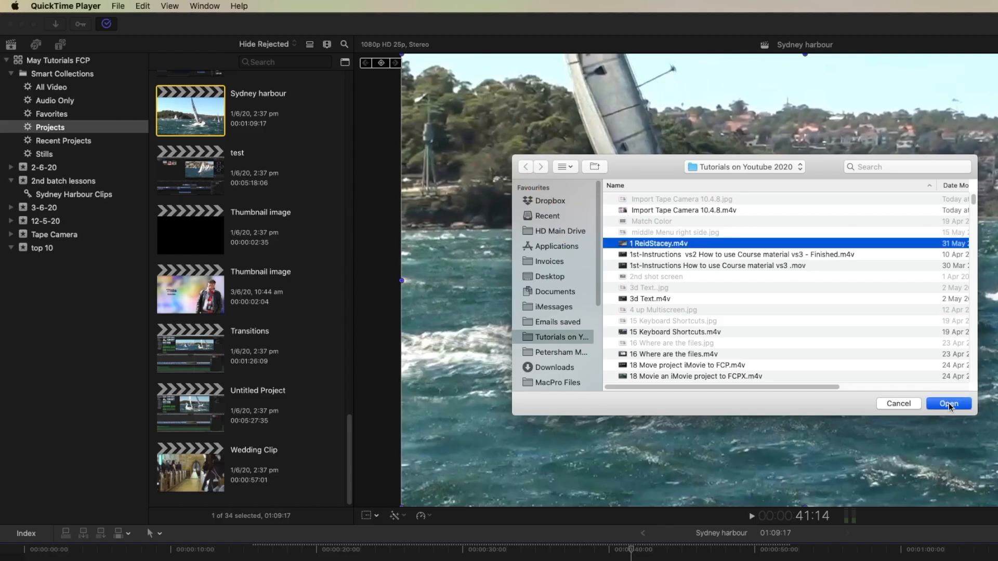
# - Move playback of the wedding video to about 8:33, pause it and show the movie inspector
pyautogui.moveTo(351, 324); pyautogui.dragTo(268, 318)
pyautogui.click(327, 301)
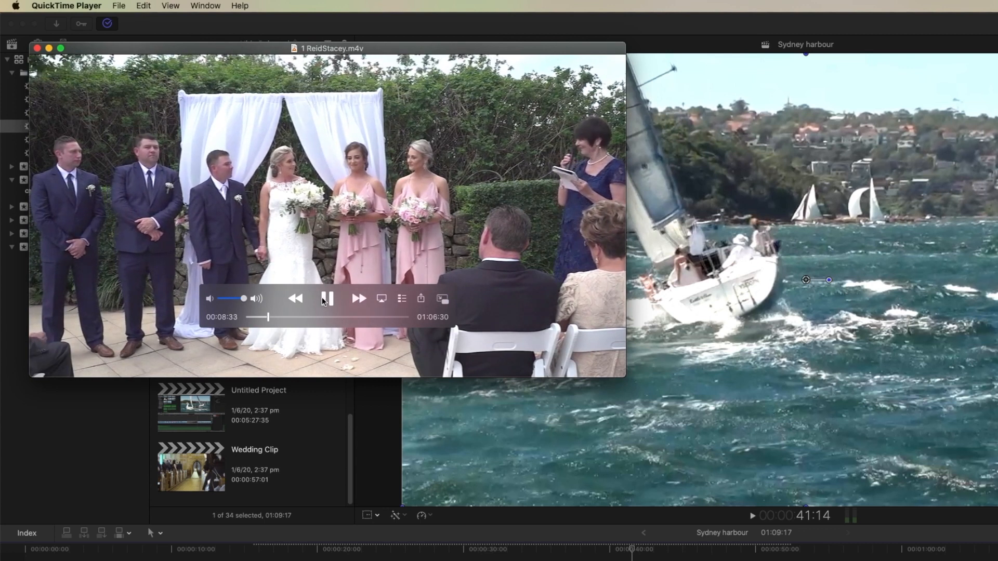
pyautogui.click(205, 5)
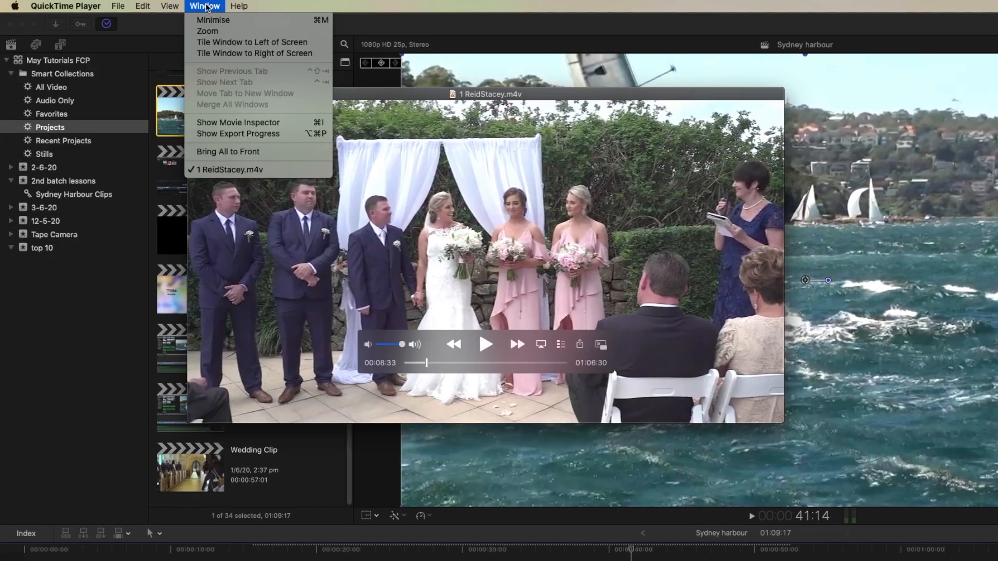
pyautogui.click(231, 130)
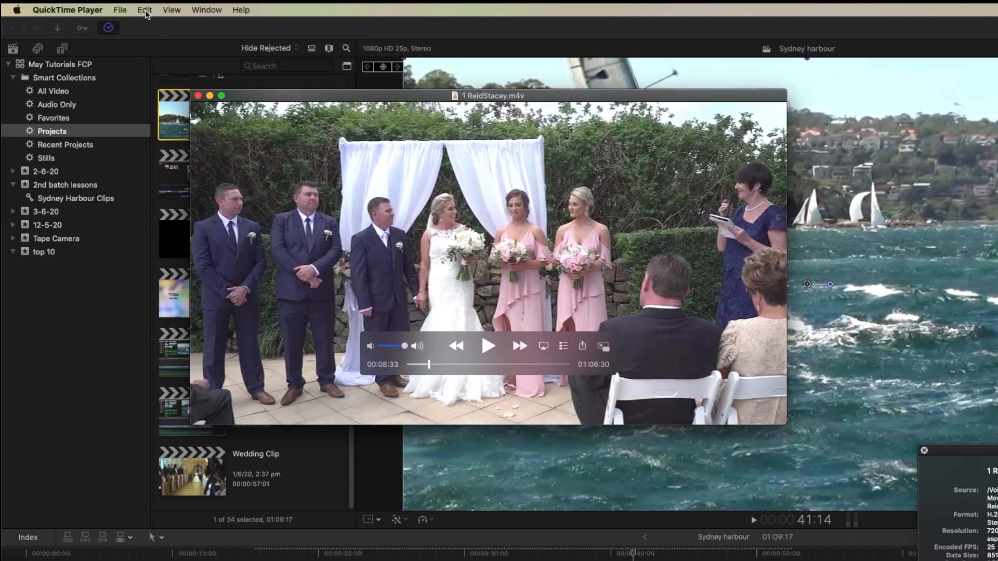
# - Trim both ends of the wedding video to keep a ceremony section about 3:58 long
pyautogui.click(145, 11)
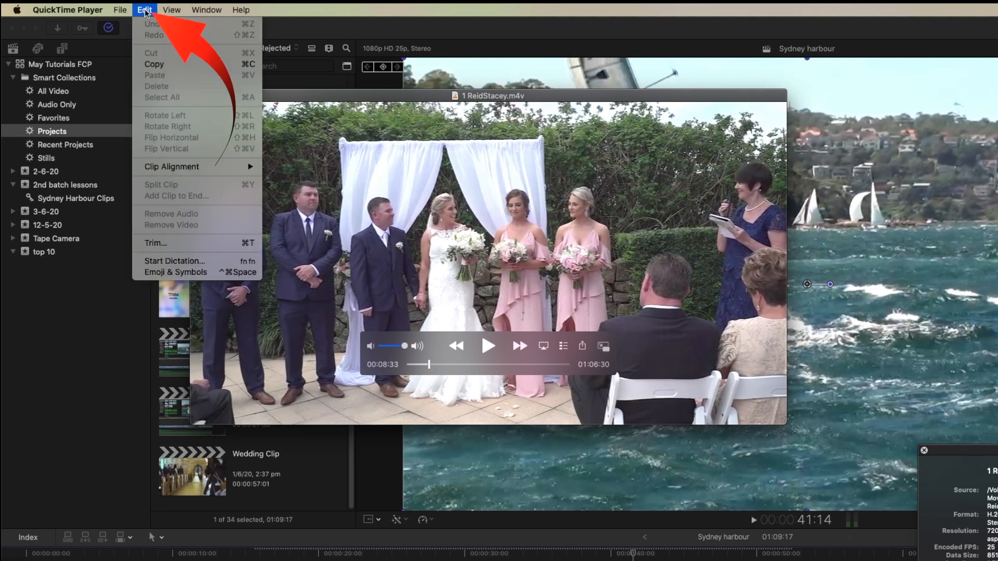
pyautogui.click(162, 243)
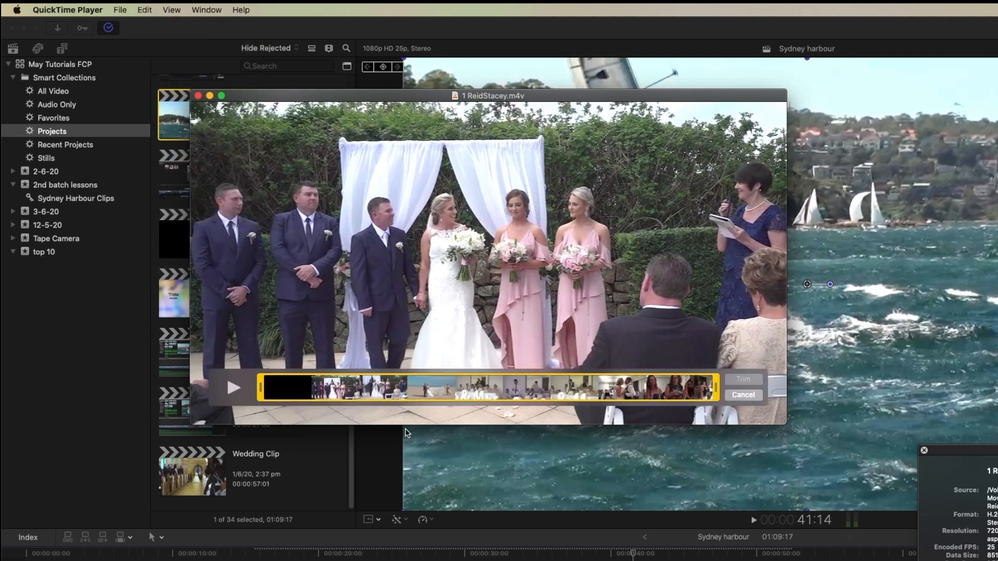
pyautogui.moveTo(263, 389); pyautogui.dragTo(354, 395)
pyautogui.moveTo(717, 390); pyautogui.dragTo(384, 407)
pyautogui.click(745, 387)
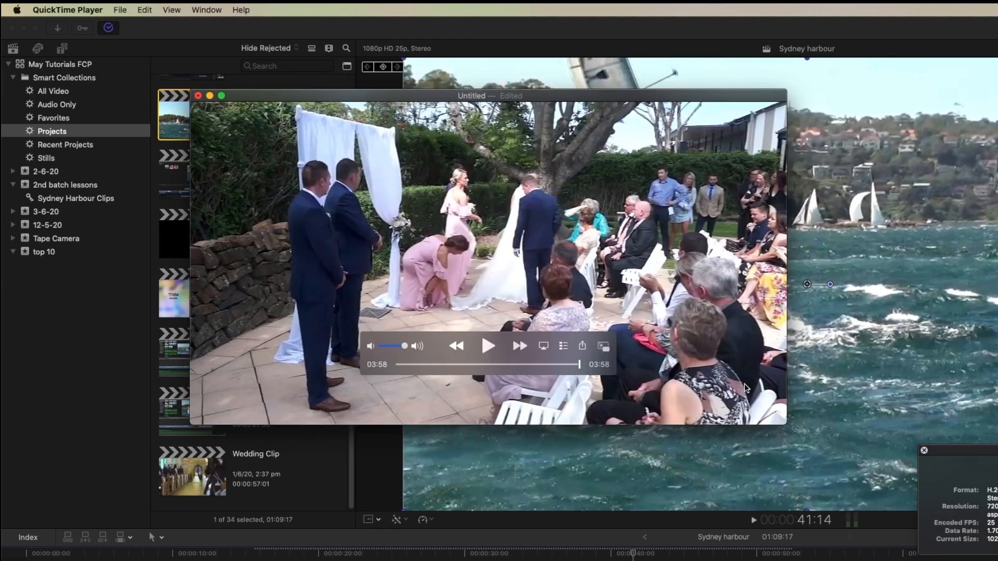
pyautogui.click(120, 10)
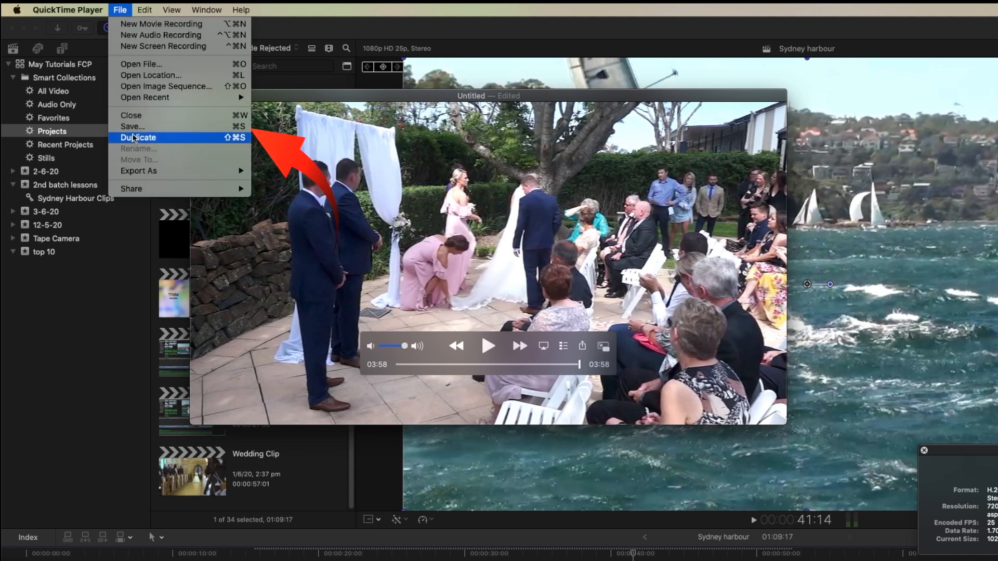
pyautogui.click(121, 10)
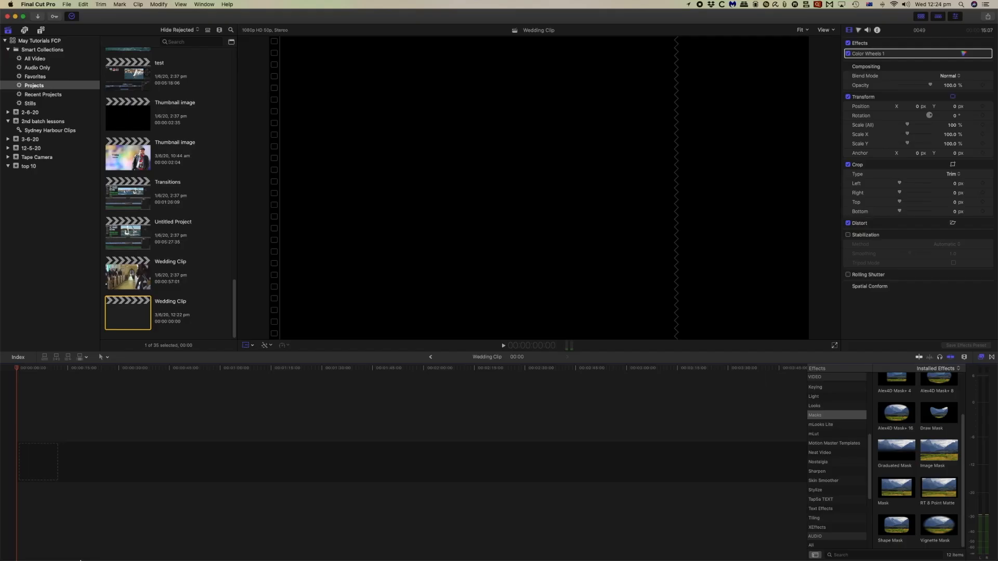
# - Switch to Finder and add wedding vows.m4v to the empty Wedding Clip project's timeline in Final Cut Pro
pyautogui.moveTo(73, 550)
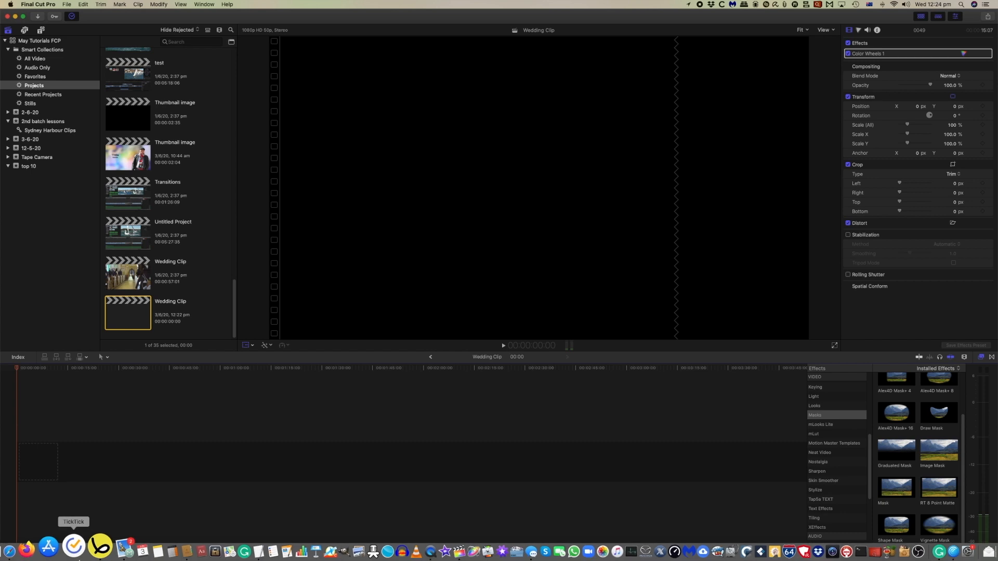
pyautogui.click(21, 548)
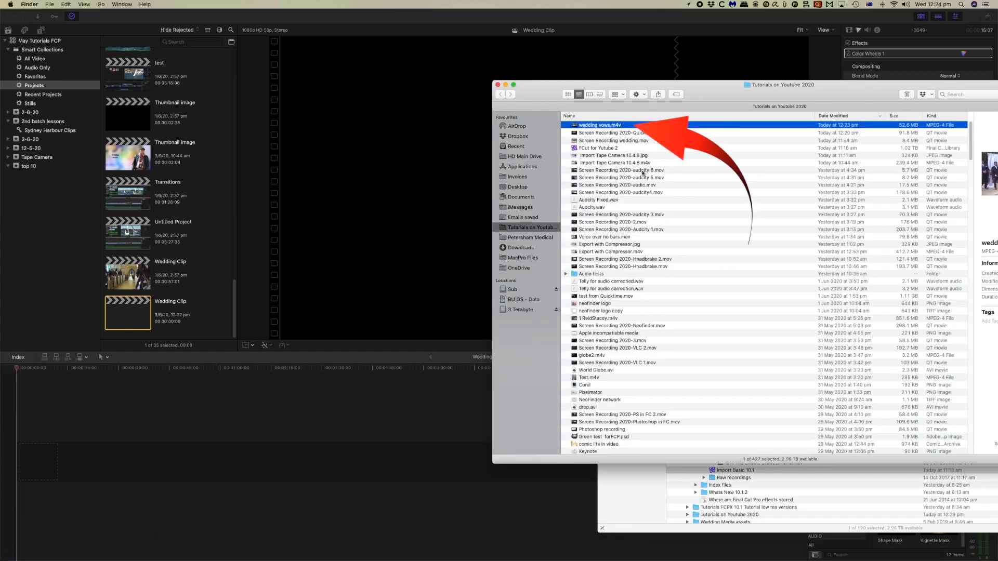
pyautogui.moveTo(574, 126); pyautogui.dragTo(262, 439)
# - Play the wedding vows clip near its start and review several points along the timeline
pyautogui.click(25, 373)
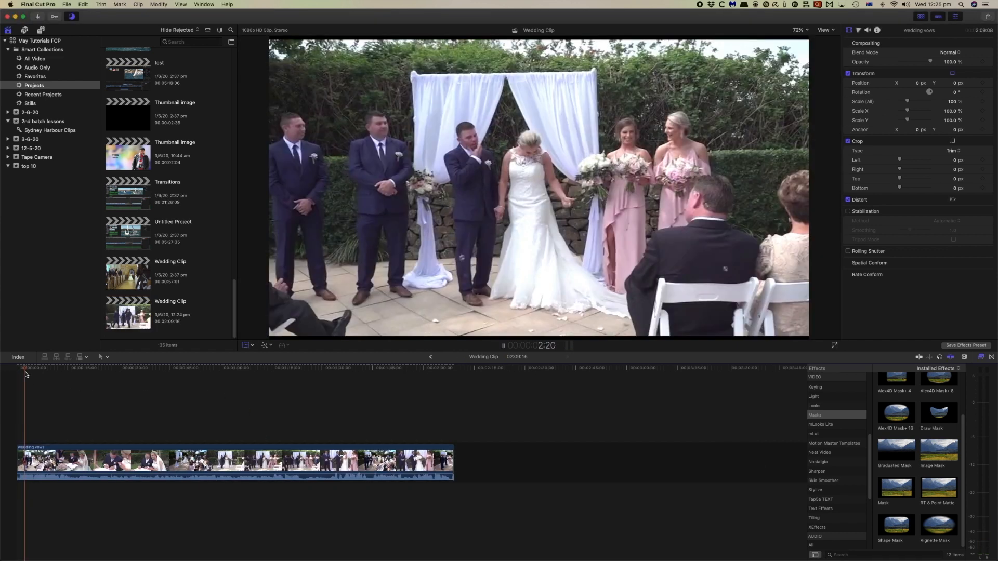
pyautogui.press('space')
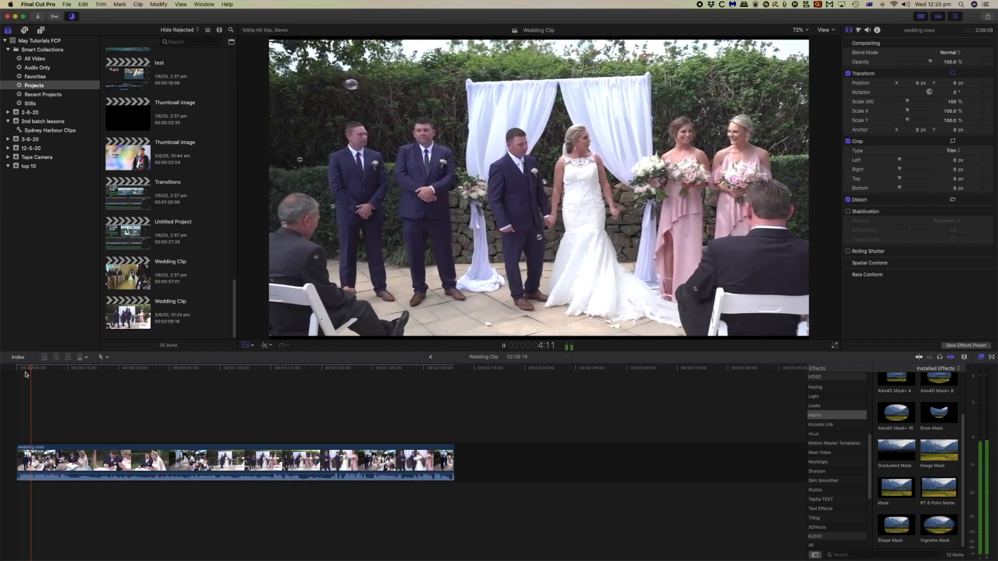
pyautogui.click(77, 370)
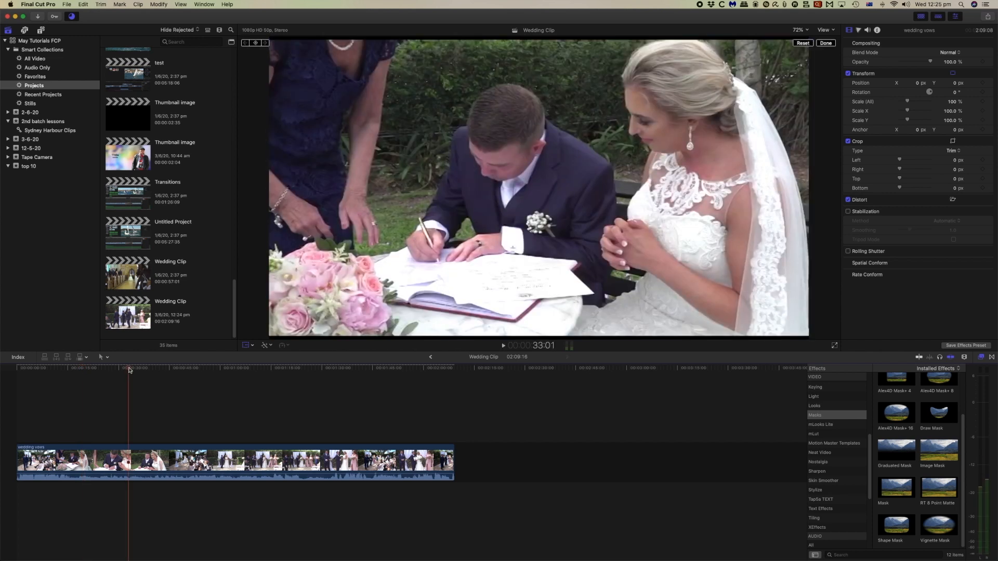
pyautogui.click(208, 370)
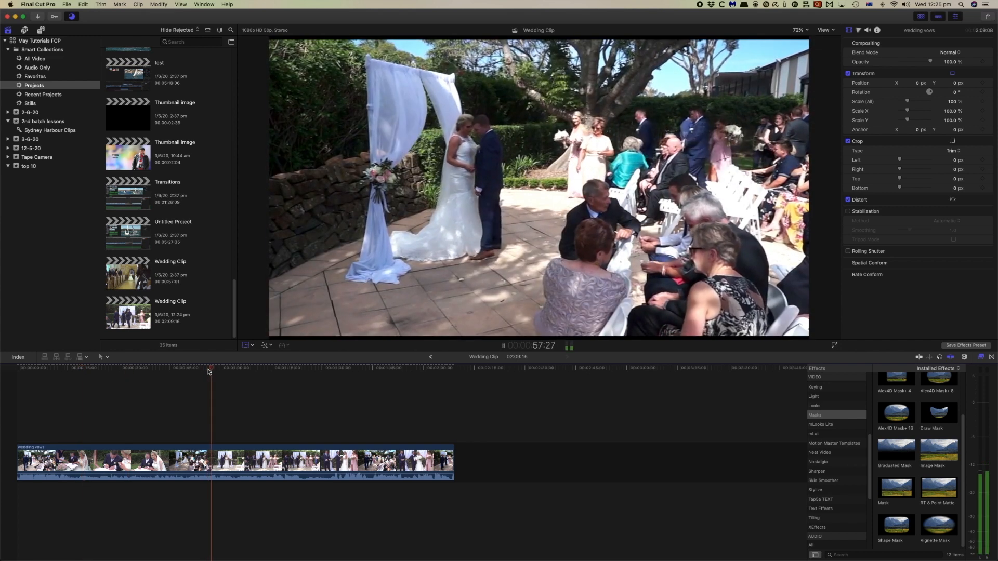
pyautogui.click(344, 370)
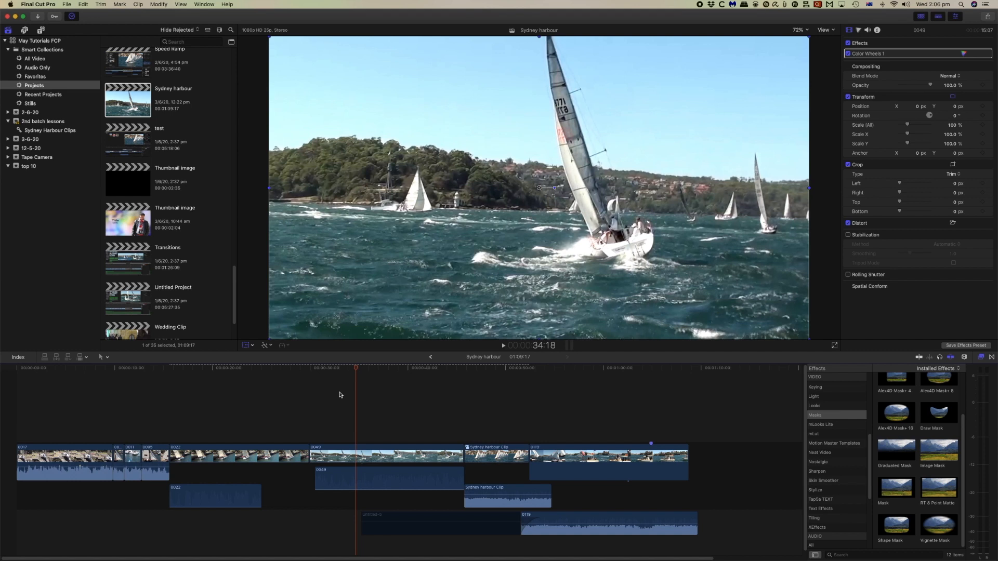
# - Switch to Preview and review the iPhone import options for taking a photo and scanning documents
pyautogui.moveTo(364, 554)
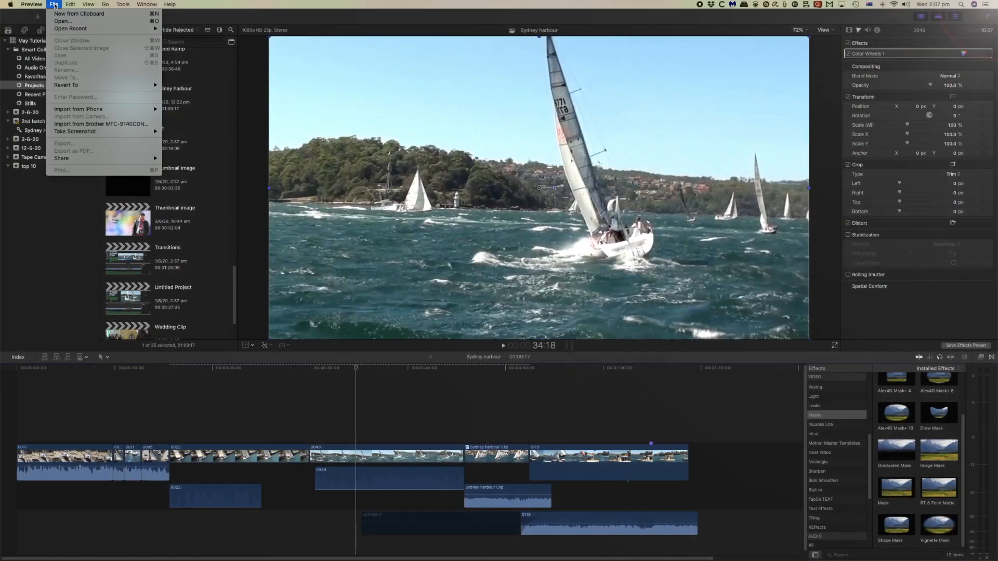
pyautogui.moveTo(88, 111)
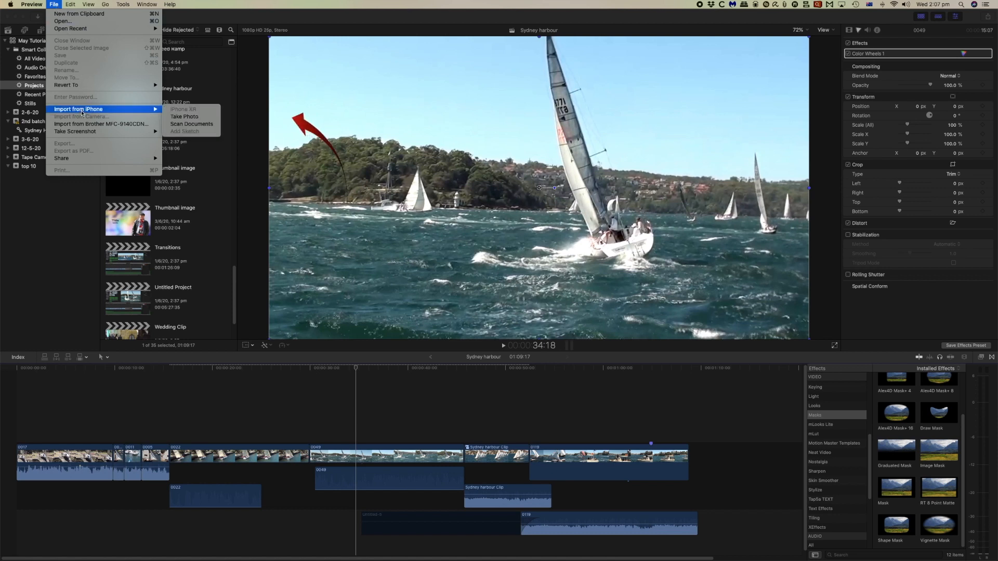
pyautogui.click(171, 116)
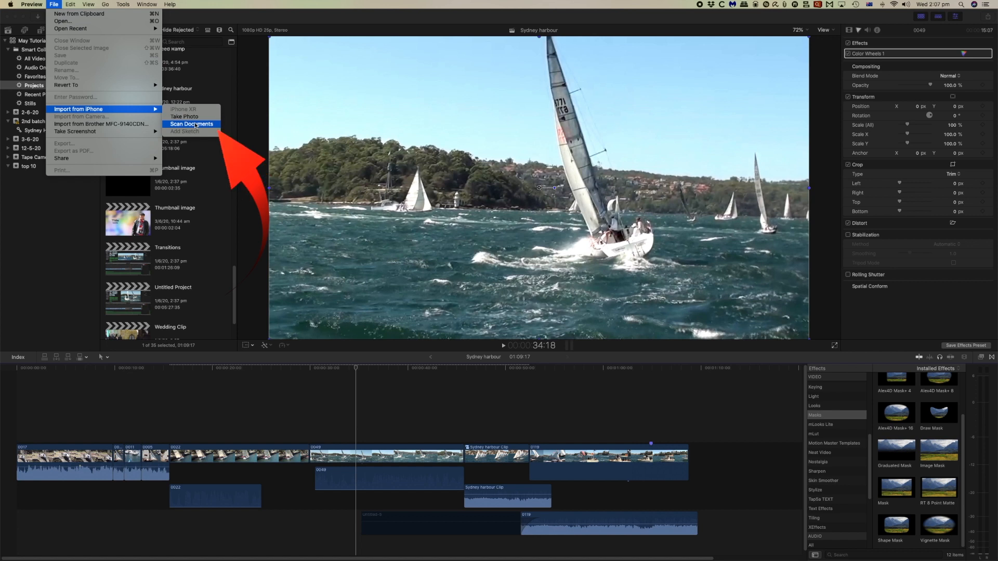
pyautogui.click(196, 125)
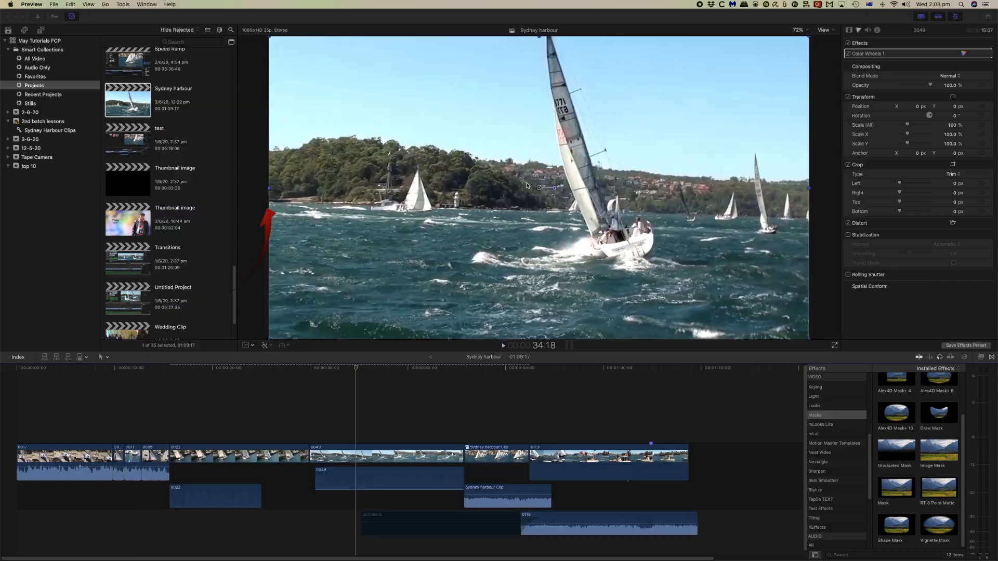
# - Take a screenshot in Preview of a selected area covering the yacht in the Sydney harbour viewer
pyautogui.click(54, 4)
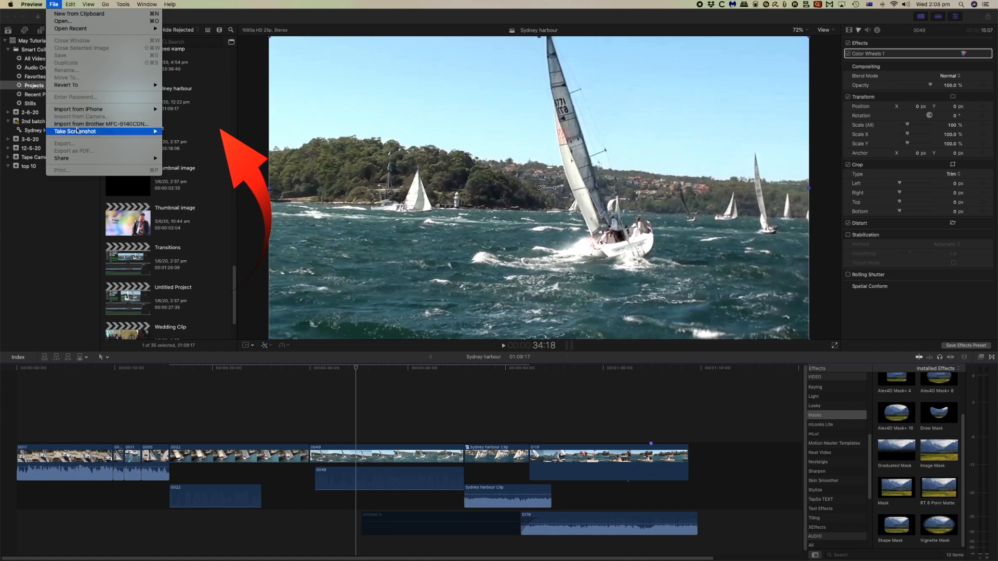
pyautogui.moveTo(154, 134)
pyautogui.click(187, 131)
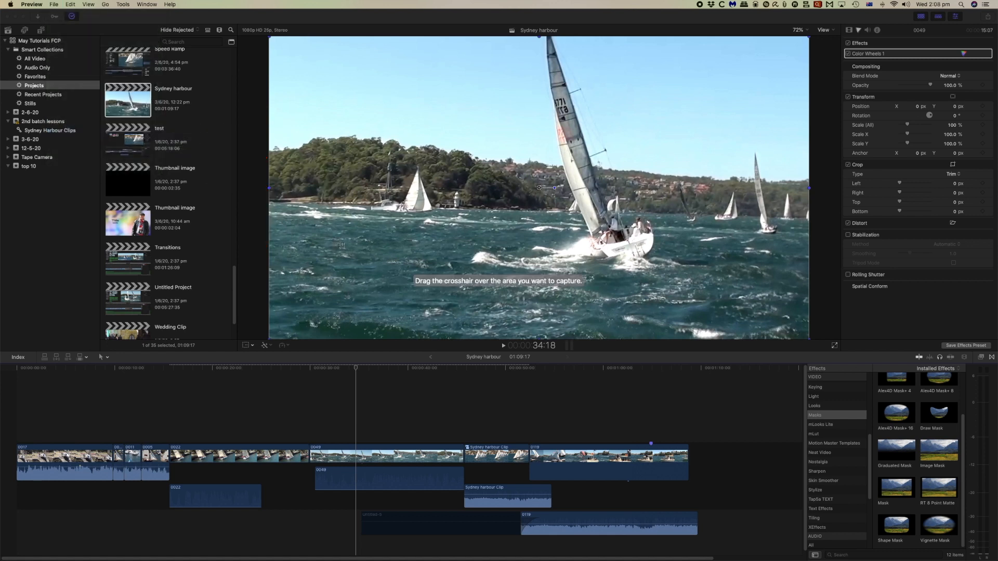
pyautogui.moveTo(345, 123); pyautogui.dragTo(707, 341)
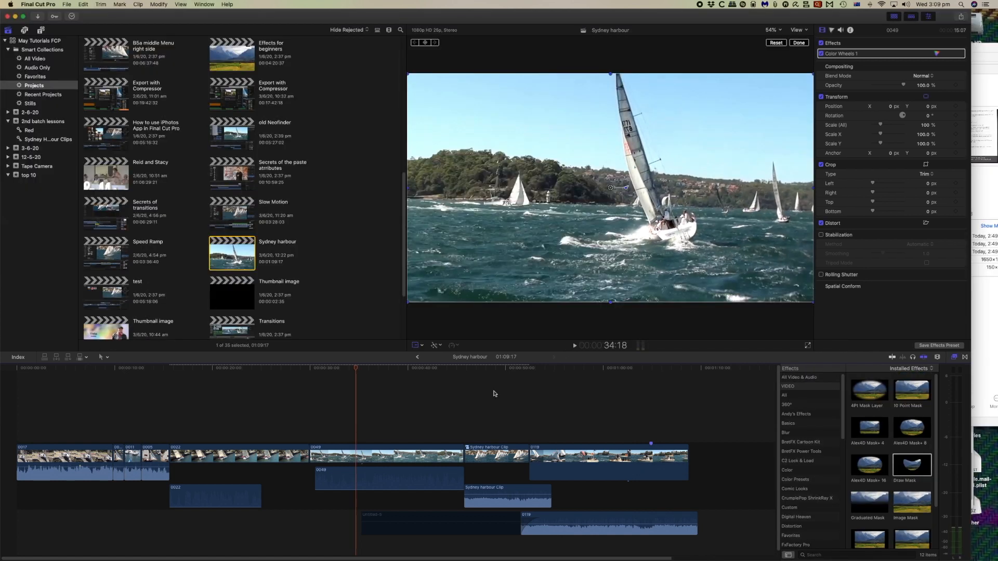
# - Switch to Safari and copy the enlarged Keynote lectern image from the image search results
pyautogui.moveTo(875, 560)
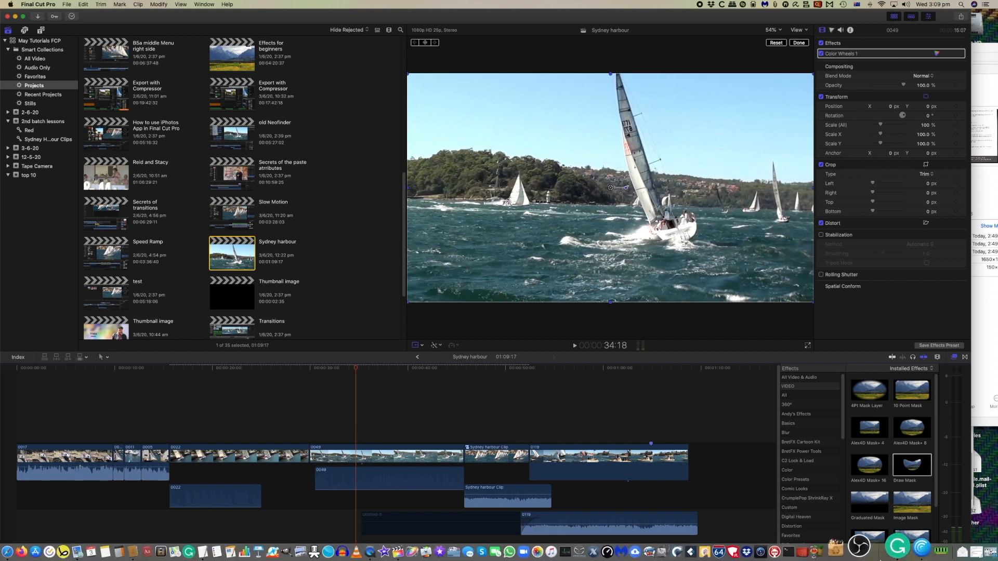
pyautogui.click(933, 547)
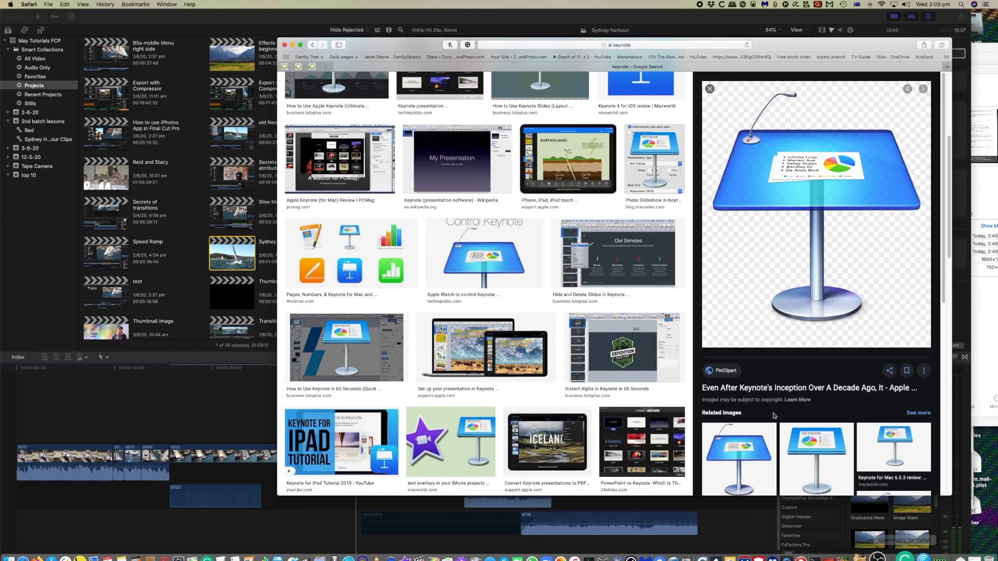
pyautogui.rightClick(761, 263)
pyautogui.click(798, 395)
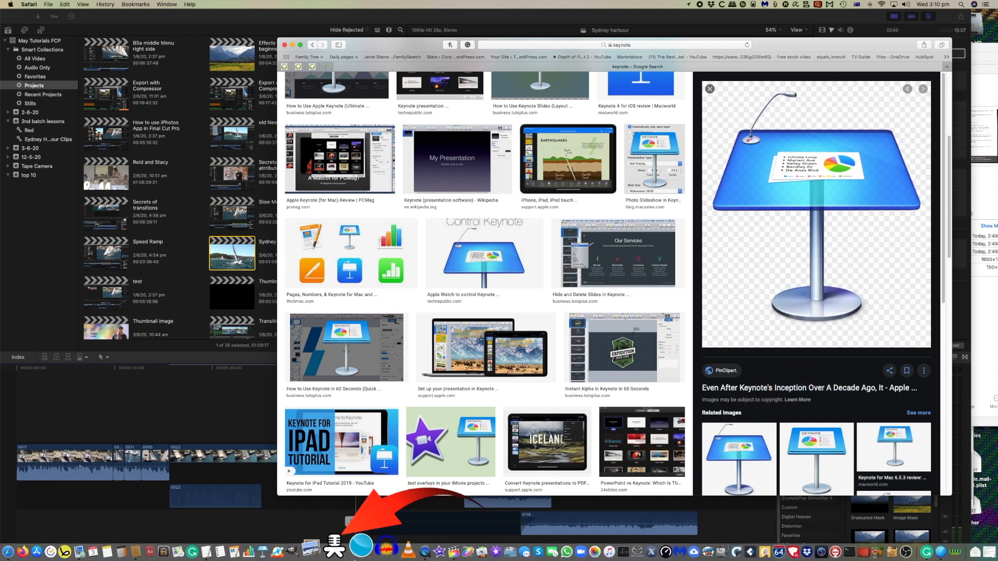
# - Switch to Preview, create a new image from the clipboard and check the available export command
pyautogui.click(331, 548)
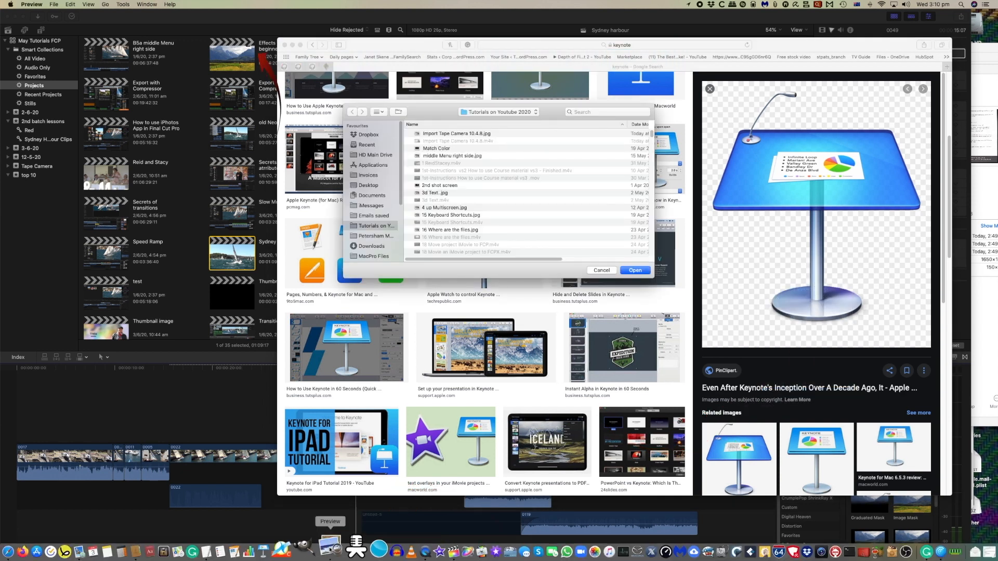
pyautogui.click(55, 5)
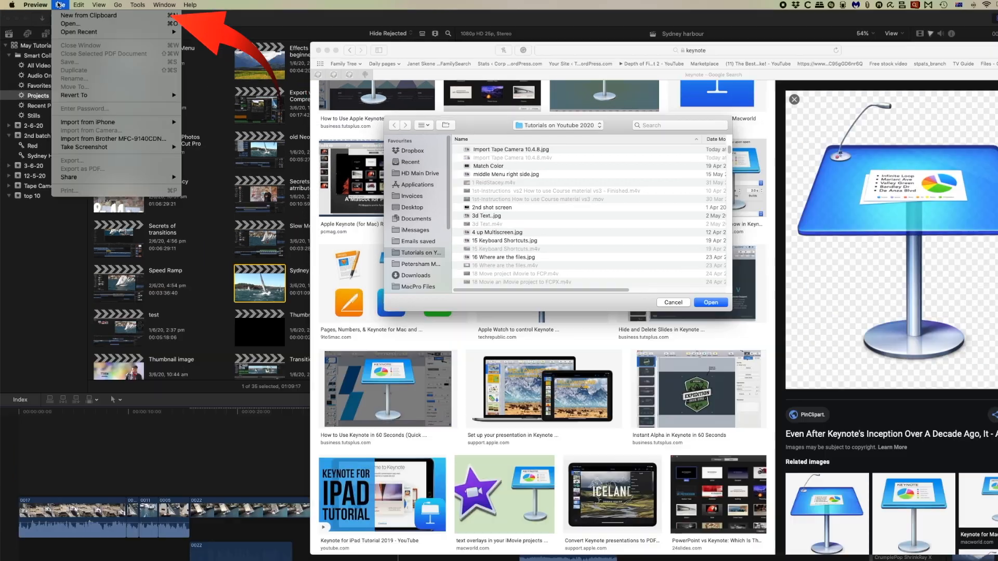
pyautogui.click(92, 15)
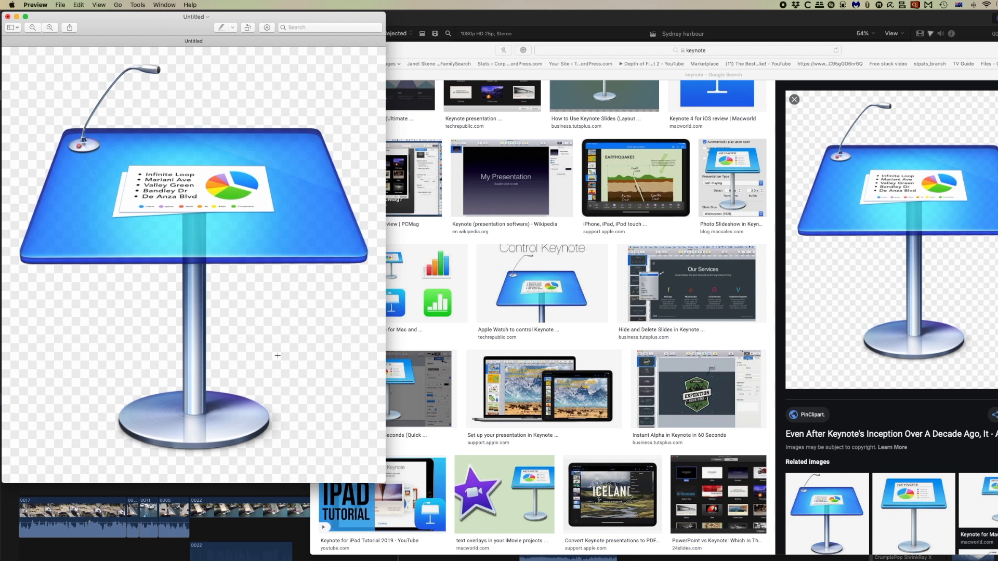
pyautogui.moveTo(179, 17); pyautogui.dragTo(391, 33)
pyautogui.click(60, 5)
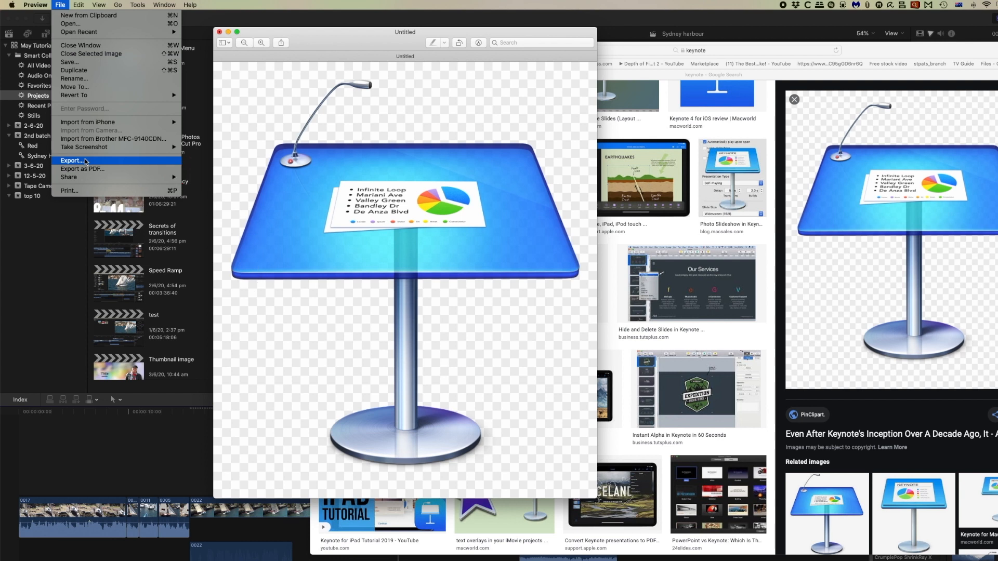
pyautogui.click(272, 97)
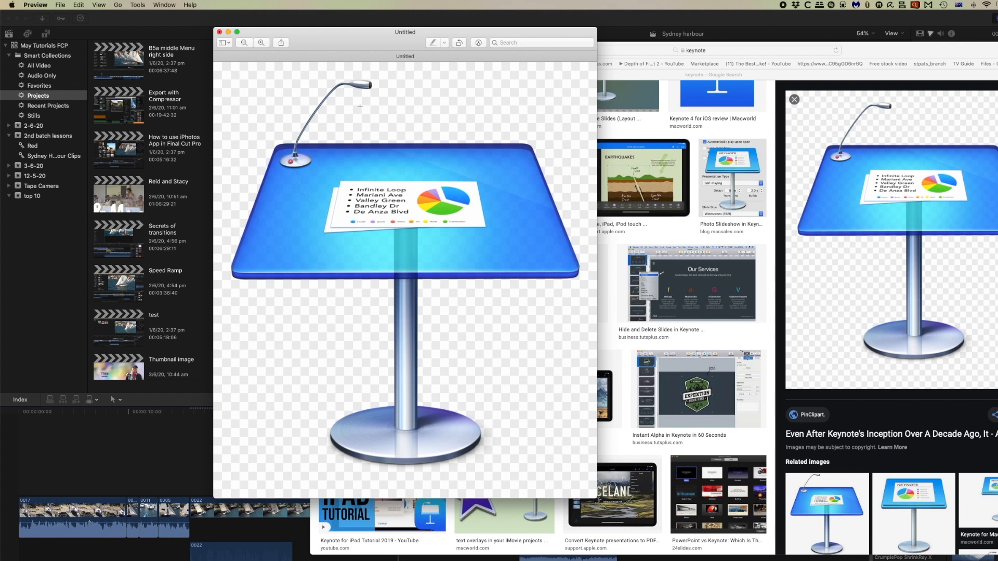
# - Add a speech bubble annotation to the Keynote lectern image
pyautogui.click(139, 6)
pyautogui.moveTo(153, 81)
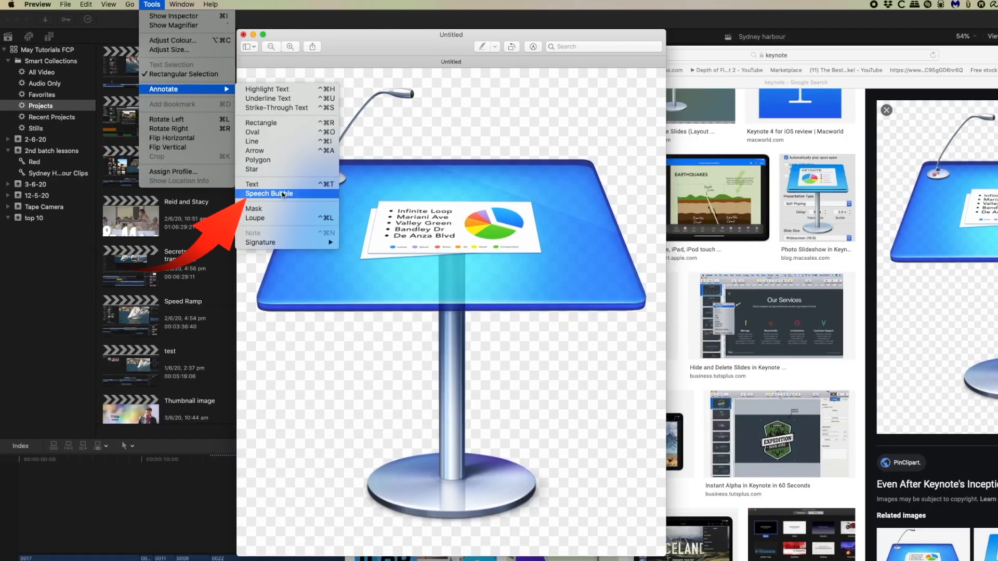
pyautogui.click(283, 195)
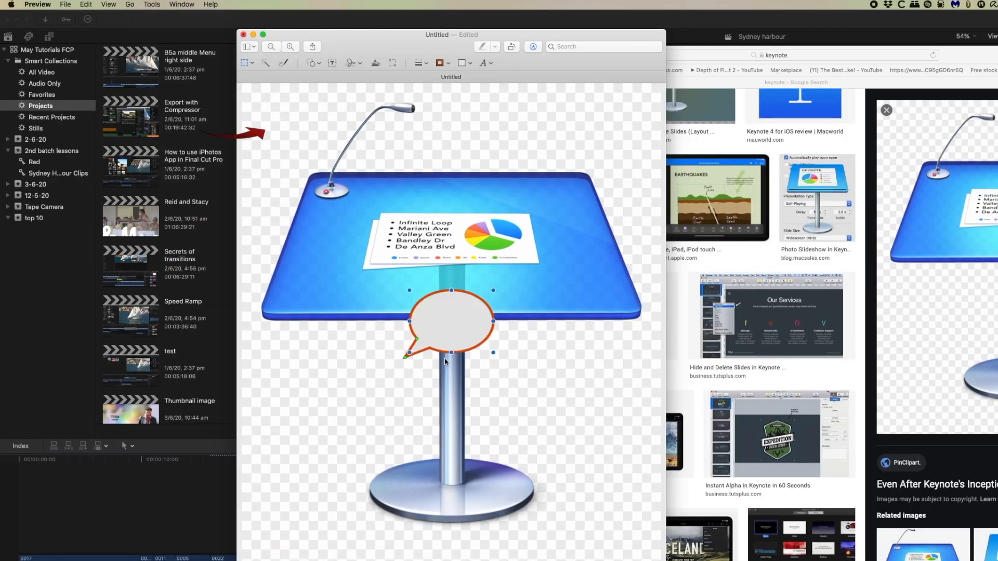
# - Move the speech bubble to the lectern's upper right corner, then hide and redisplay the Markup tools
pyautogui.moveTo(449, 313); pyautogui.dragTo(551, 147)
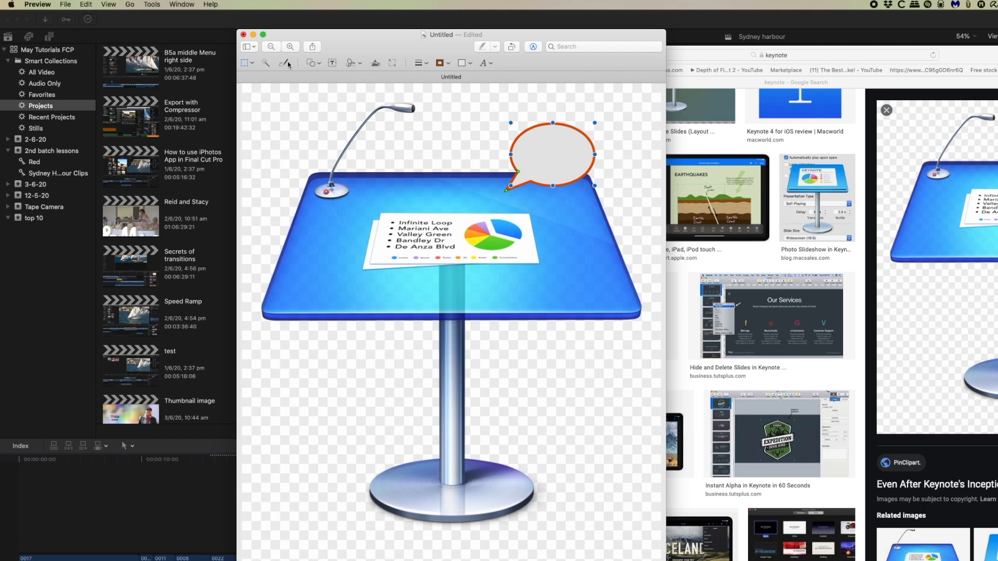
pyautogui.click(535, 49)
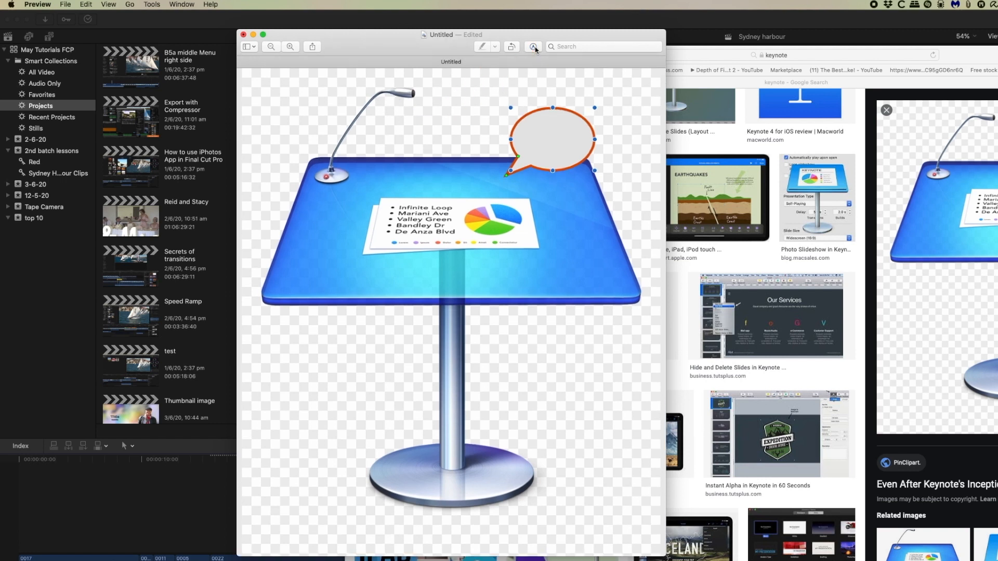
pyautogui.click(536, 49)
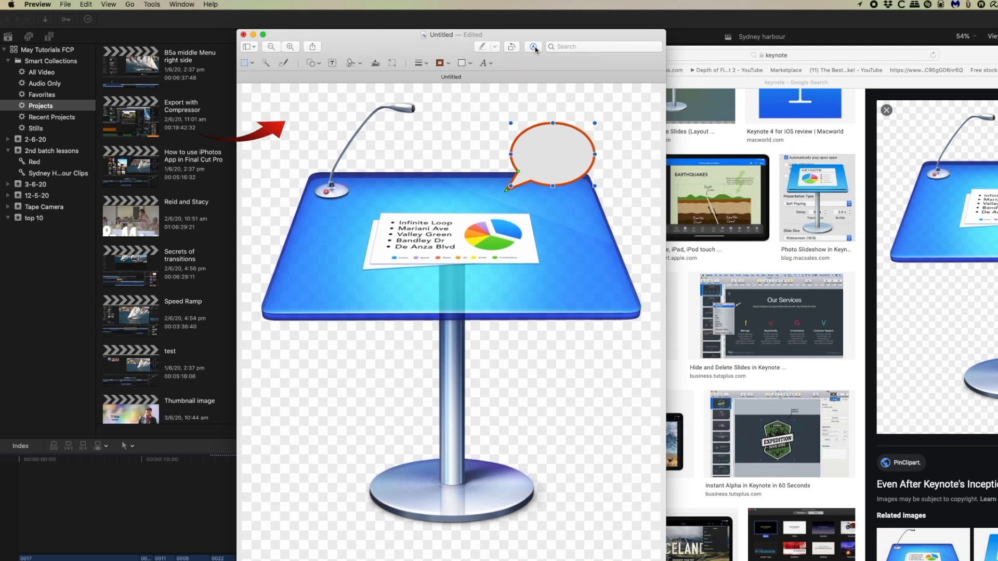
# - Add a text annotation reading "Hello" inside the speech bubble
pyautogui.click(331, 65)
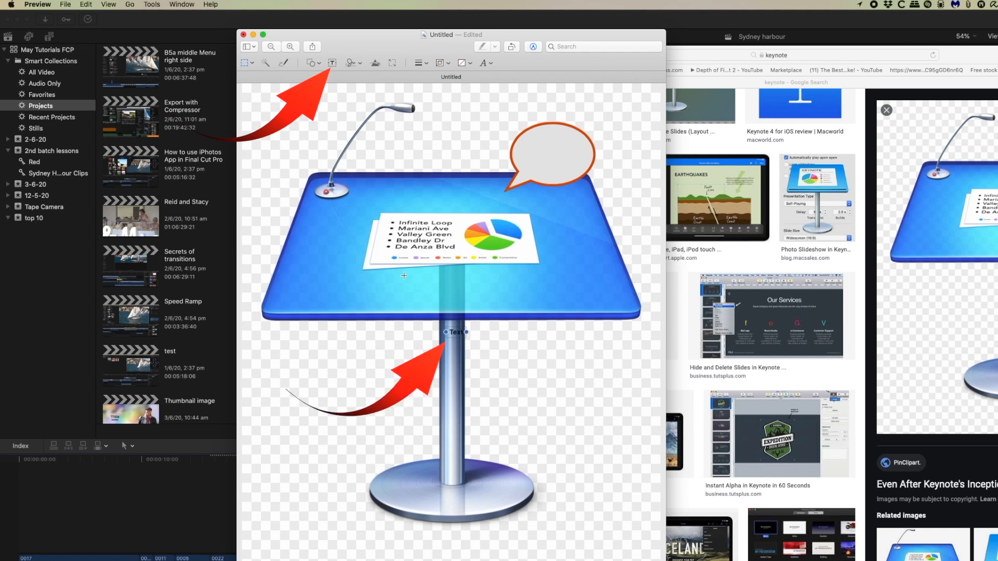
pyautogui.moveTo(453, 333); pyautogui.dragTo(541, 151)
pyautogui.doubleClick(541, 151)
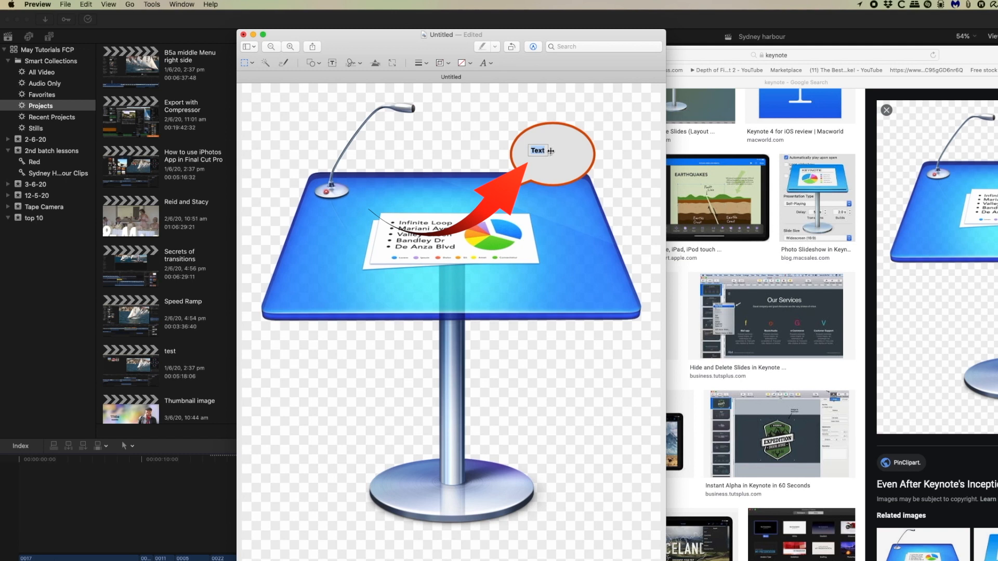
pyautogui.write('Hellp')
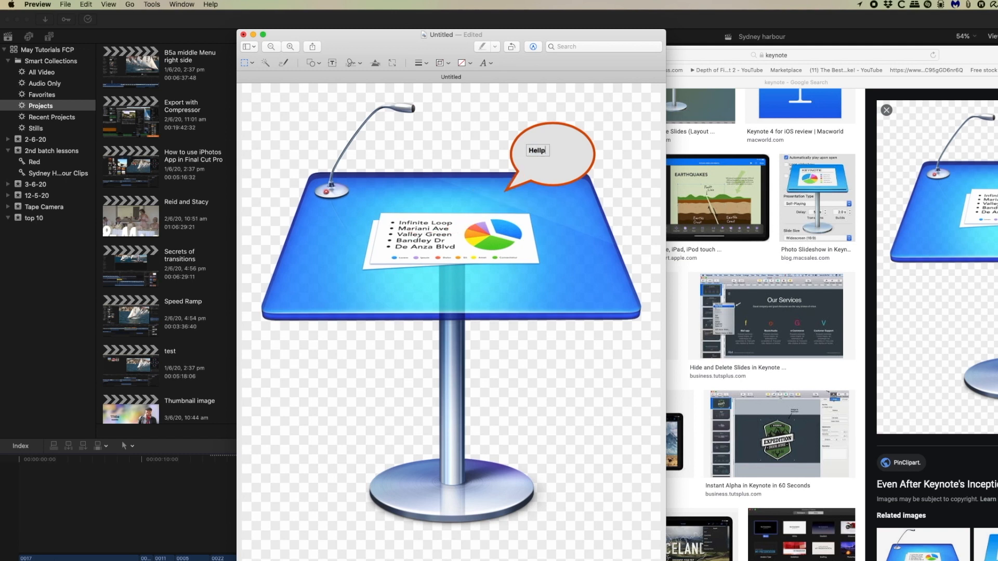
pyautogui.press('BackSpace')
pyautogui.write('o')
# - Delete the speech bubble and its "Hello" text from the lectern image
pyautogui.click(563, 155)
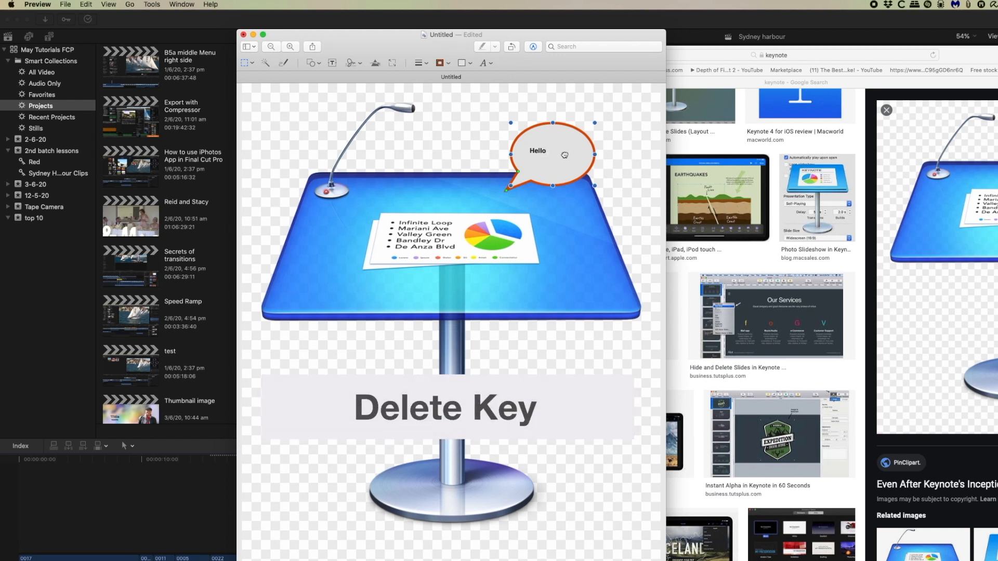
pyautogui.press('Delete')
pyautogui.click(527, 151)
pyautogui.press('Delete')
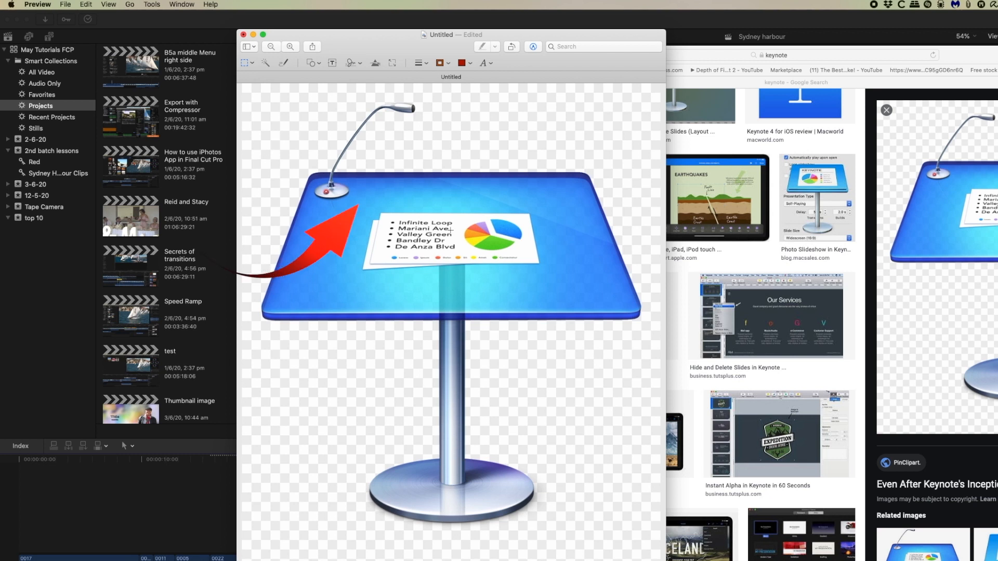
# - Delete a rectangular selection around the papers on the tabletop, then undo the deletion
pyautogui.moveTo(362, 202); pyautogui.dragTo(548, 281)
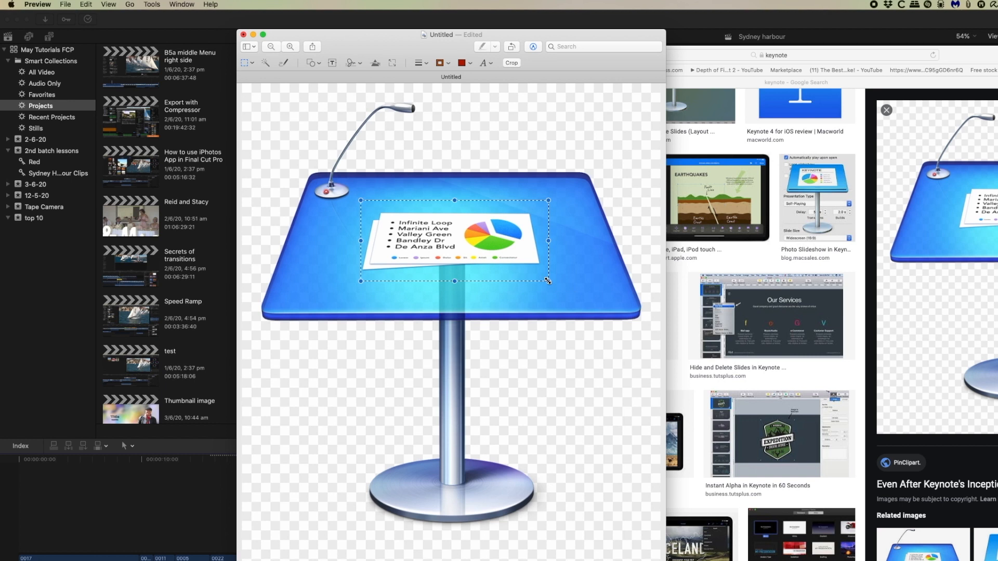
pyautogui.press('BackSpace')
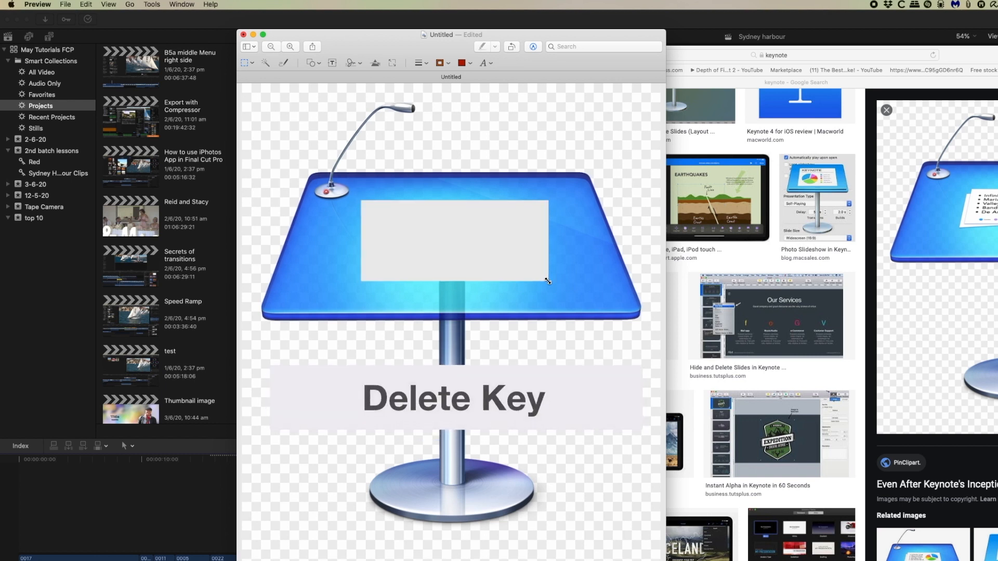
pyautogui.press('super+z')
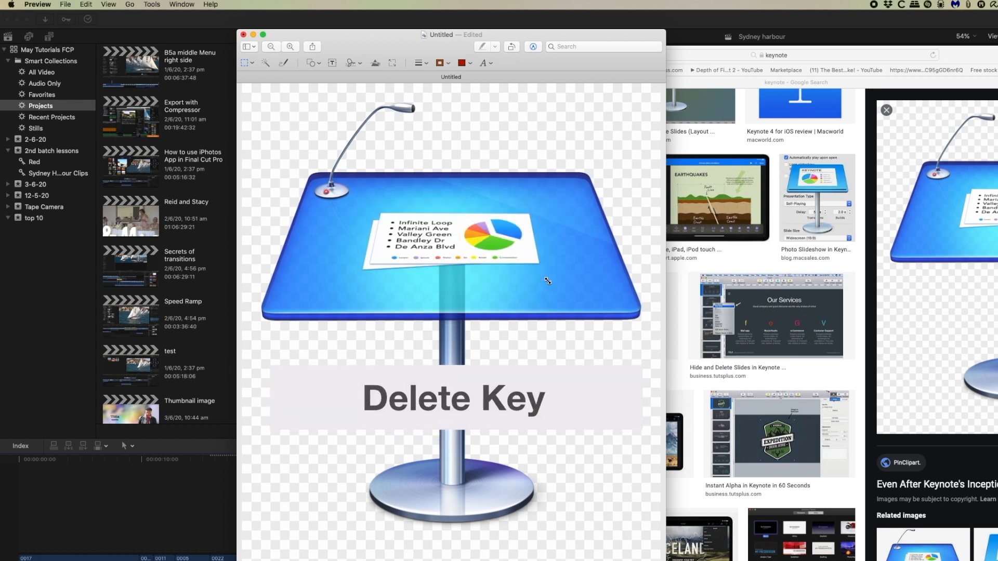
# - Outline the papers on the tabletop with the Smart Lasso, delete that area, then undo the deletion
pyautogui.click(254, 64)
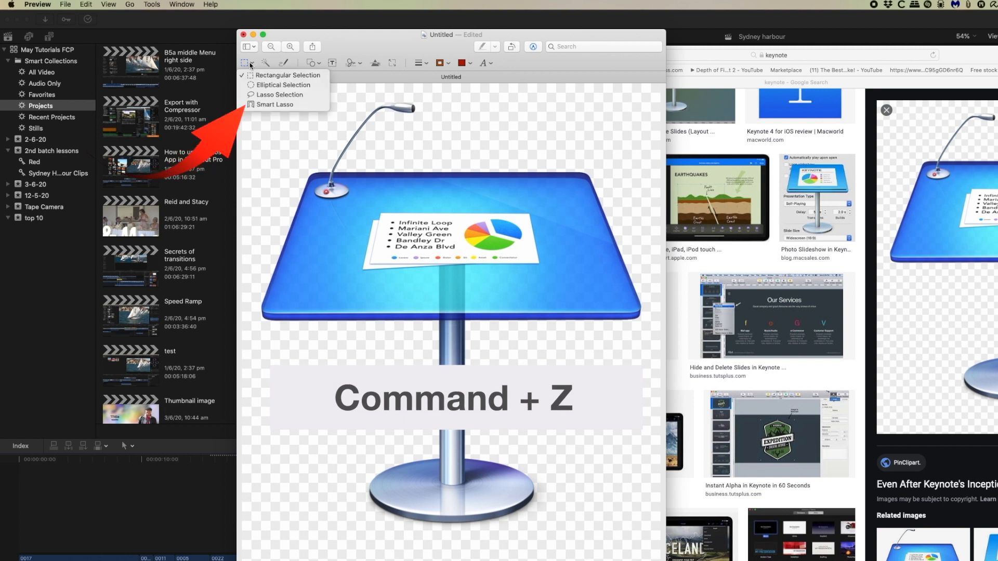
pyautogui.click(253, 106)
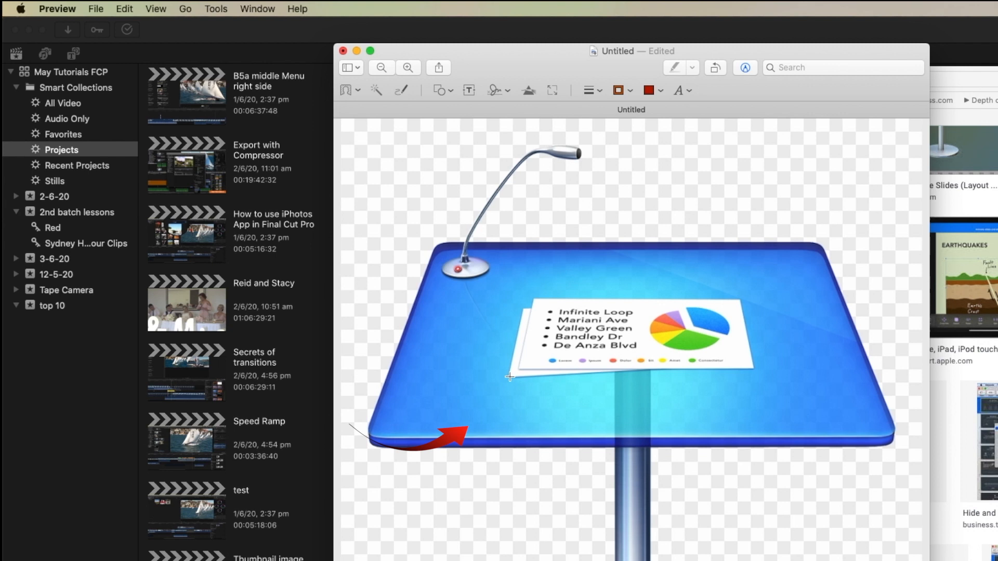
pyautogui.moveTo(503, 375)
pyautogui.mouseDown()
pyautogui.moveTo(760, 366)
pyautogui.moveTo(758, 328)
pyautogui.moveTo(746, 295)
pyautogui.moveTo(525, 301)
pyautogui.moveTo(507, 372)
pyautogui.mouseUp()
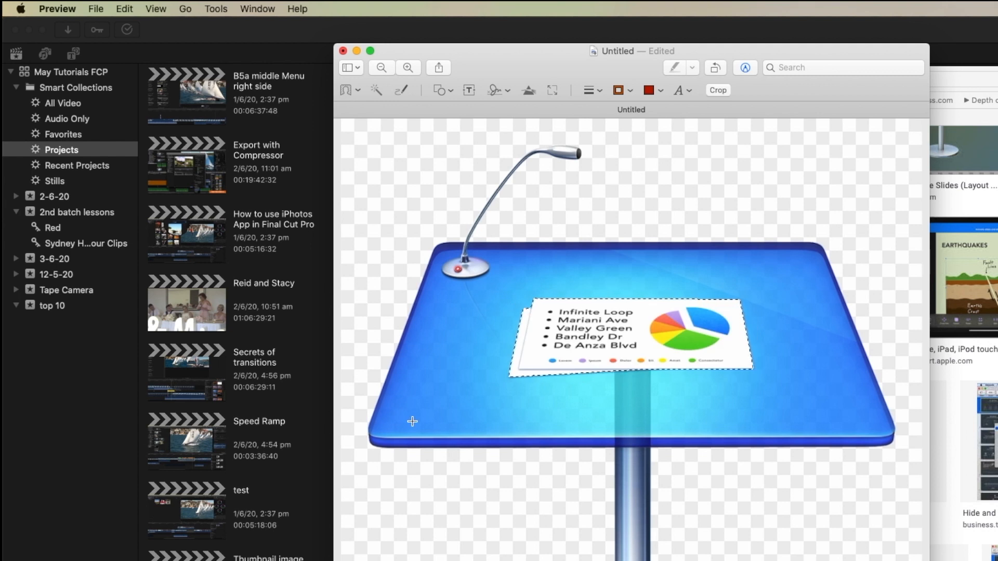
pyautogui.press('Delete')
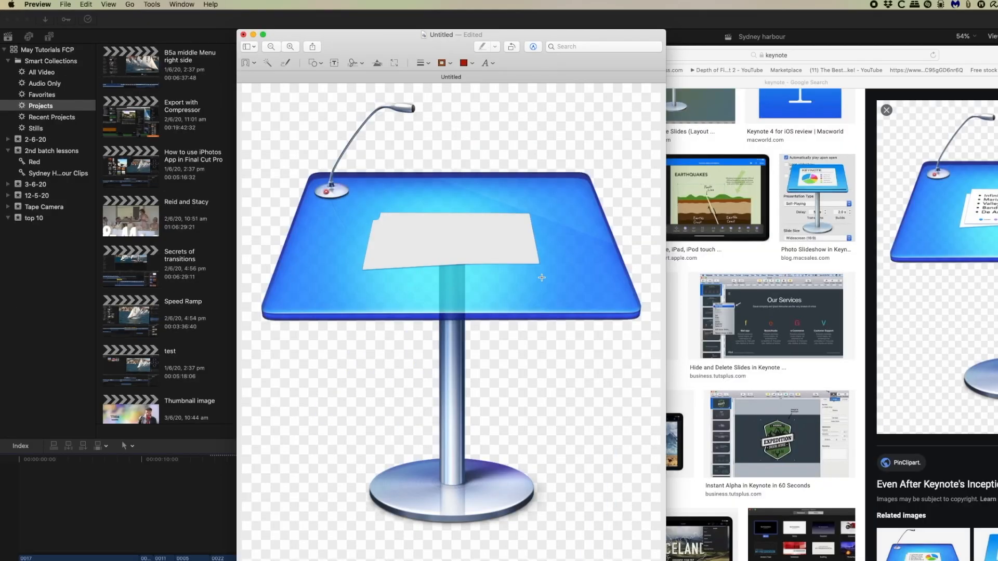
pyautogui.press('super+z')
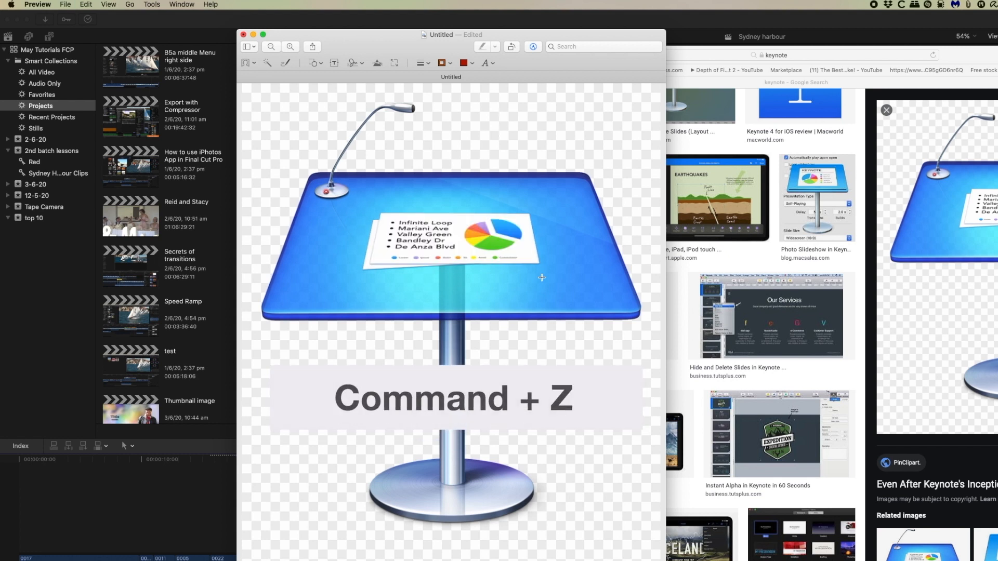
# - Use Instant Alpha to remove the lectern's blue tabletop surface and the checkered background
pyautogui.click(268, 63)
pyautogui.moveTo(346, 215); pyautogui.dragTo(330, 222)
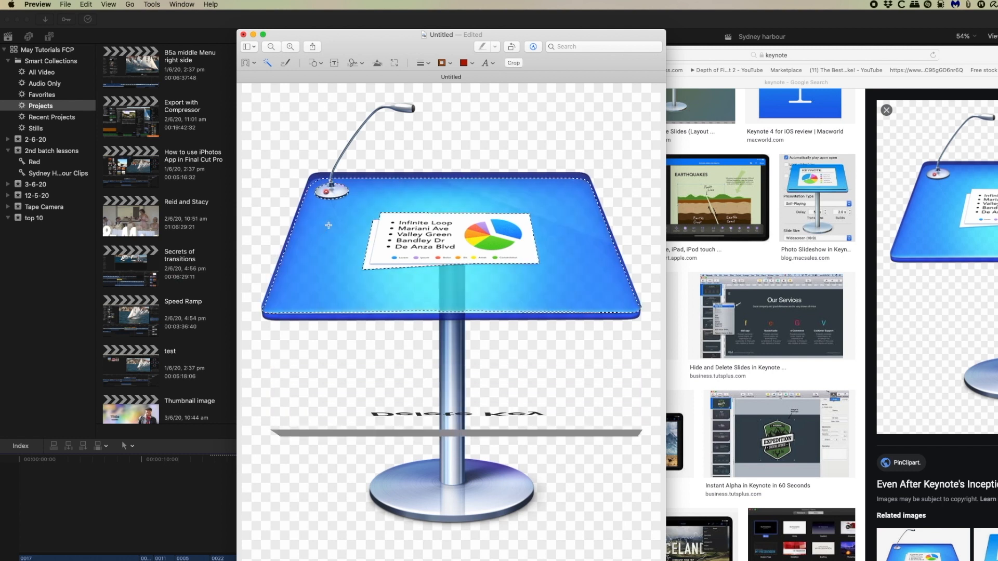
pyautogui.press('Delete')
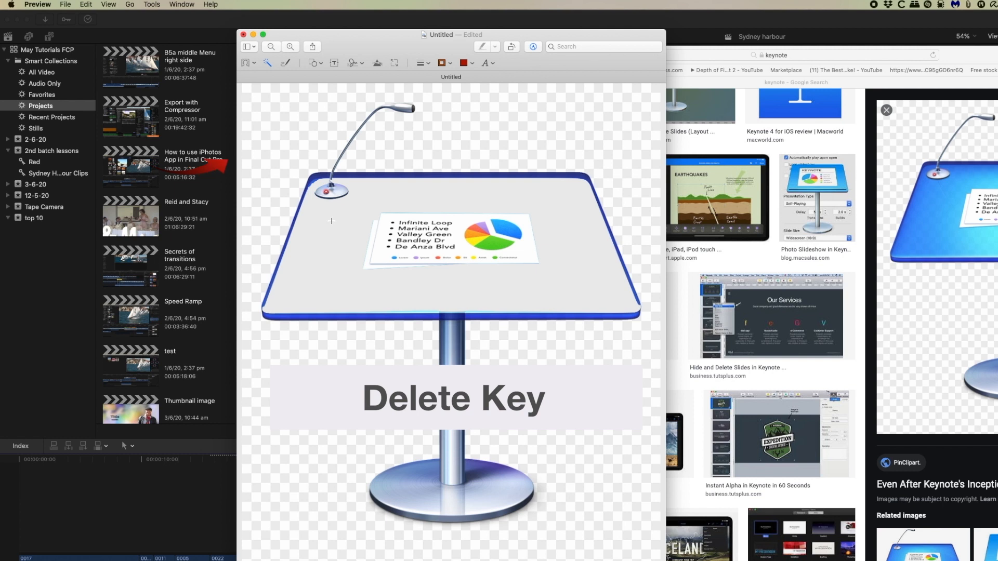
pyautogui.moveTo(284, 107); pyautogui.dragTo(282, 112)
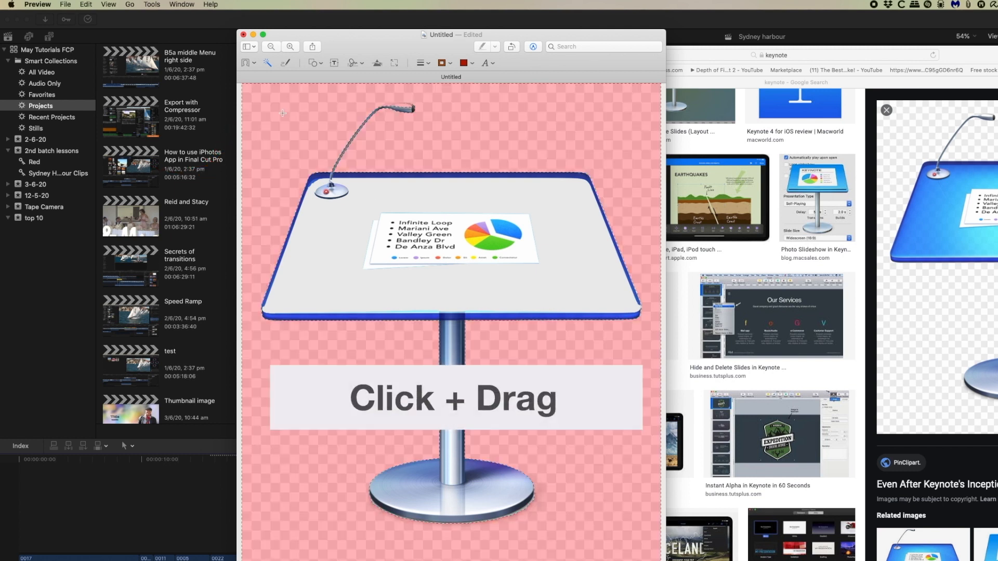
pyautogui.press('Delete')
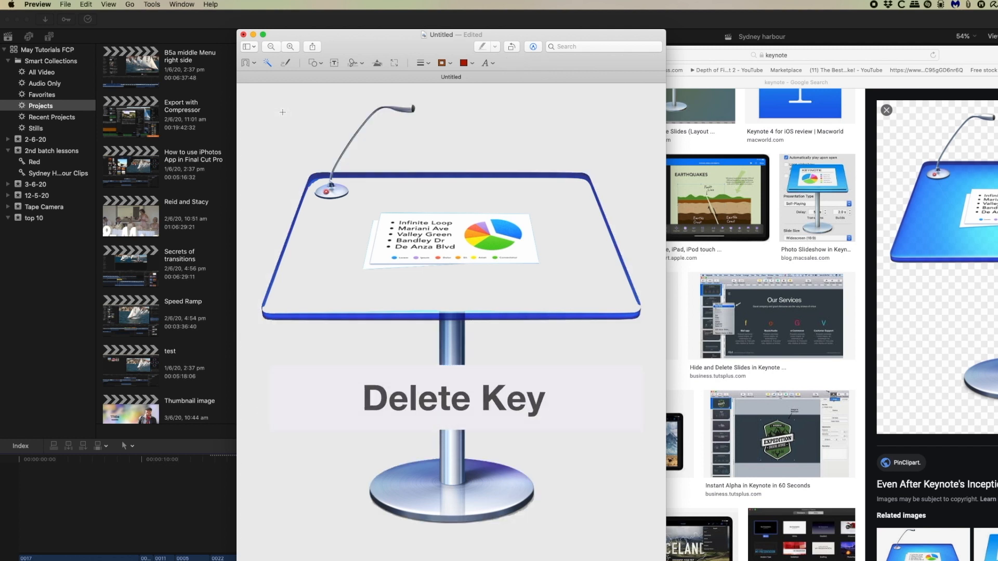
# - Export the image as Untitled in TIFF format with Alpha to the Tutorials on Youtube 2020 folder
pyautogui.click(65, 4)
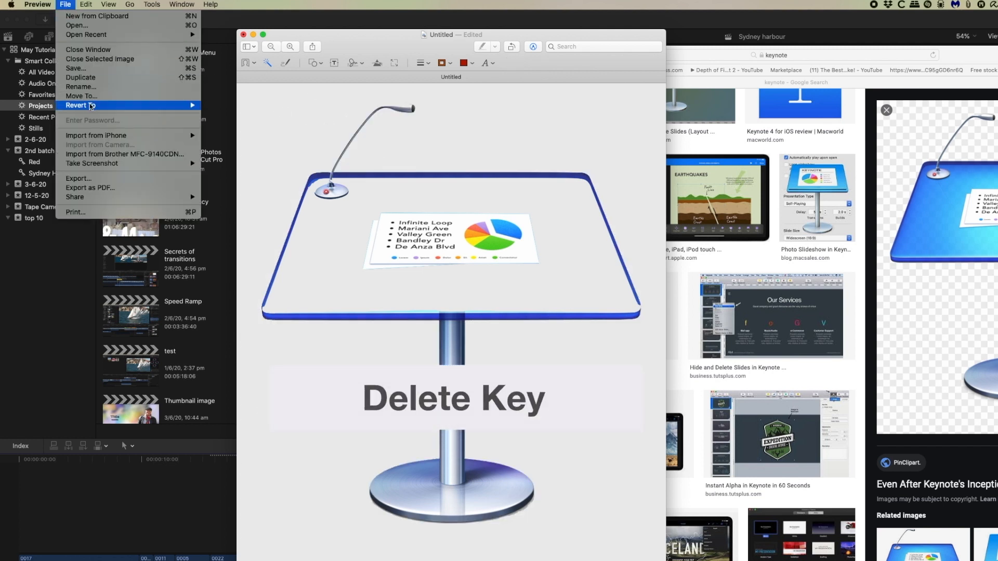
pyautogui.click(90, 180)
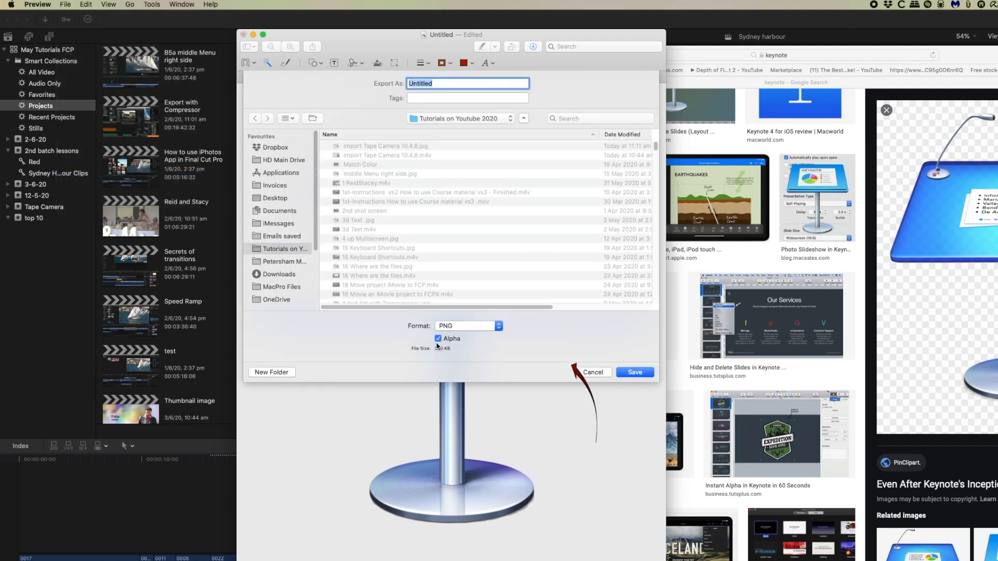
pyautogui.click(496, 326)
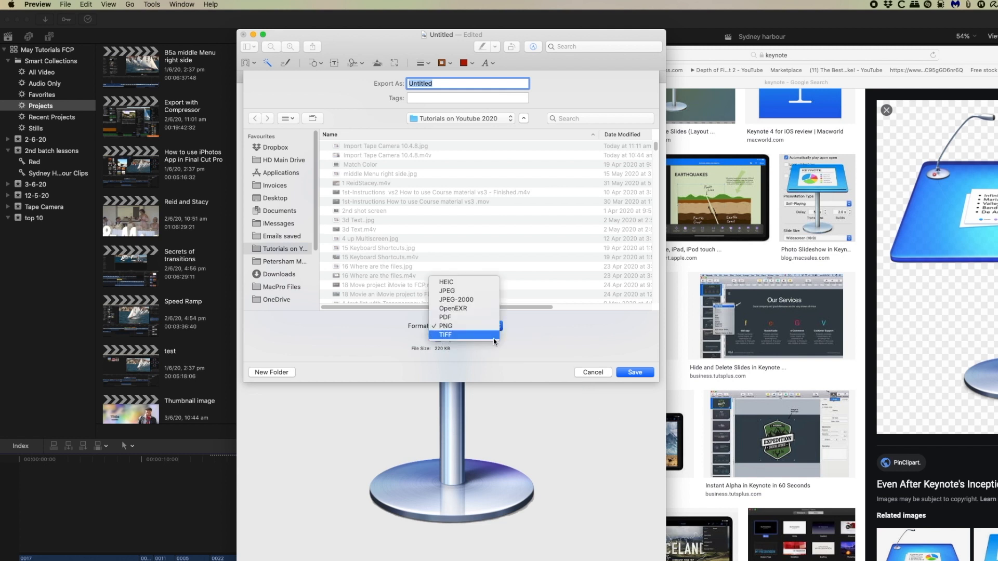
pyautogui.click(494, 337)
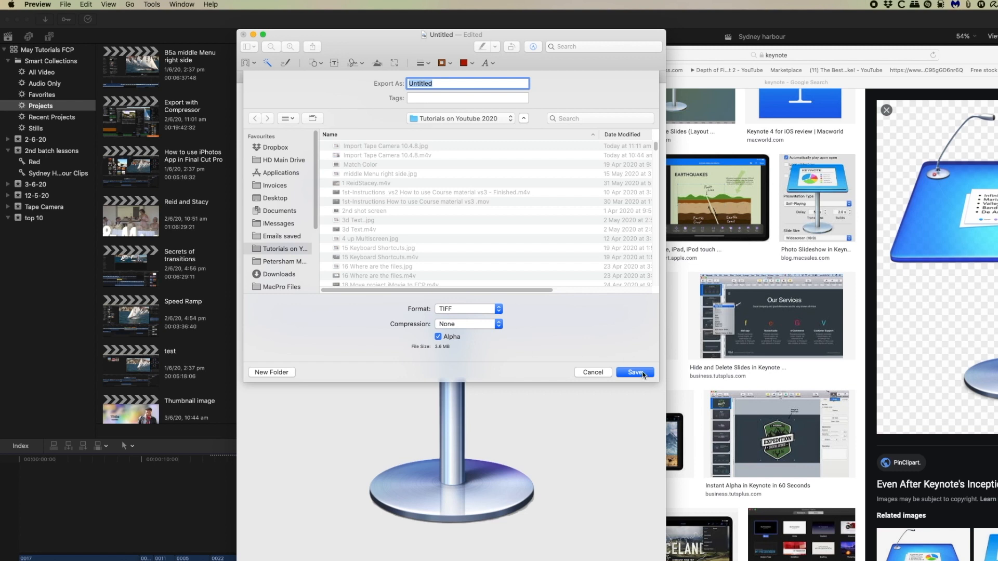
pyautogui.click(642, 373)
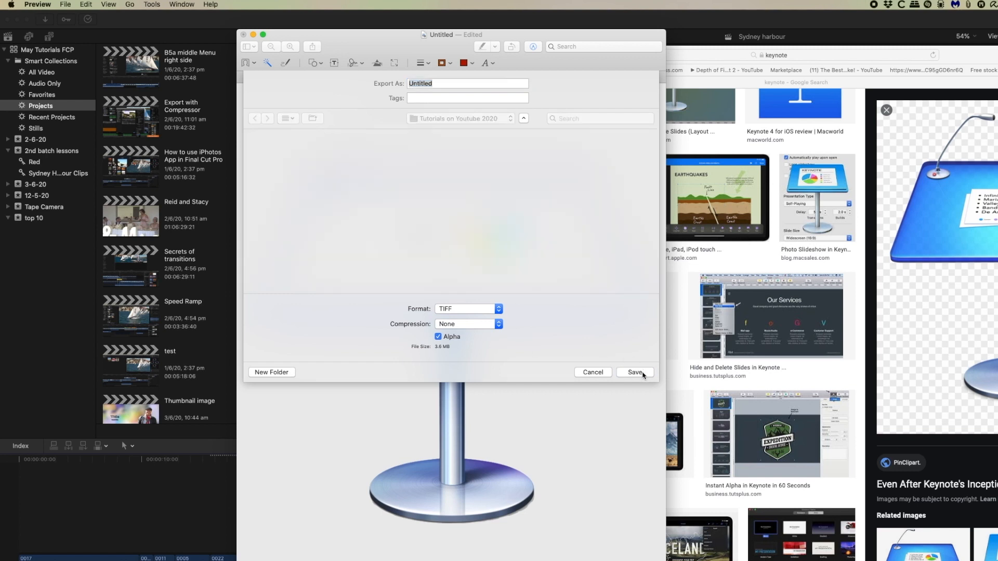
# - Switch to Safari and open a new window
pyautogui.click(819, 337)
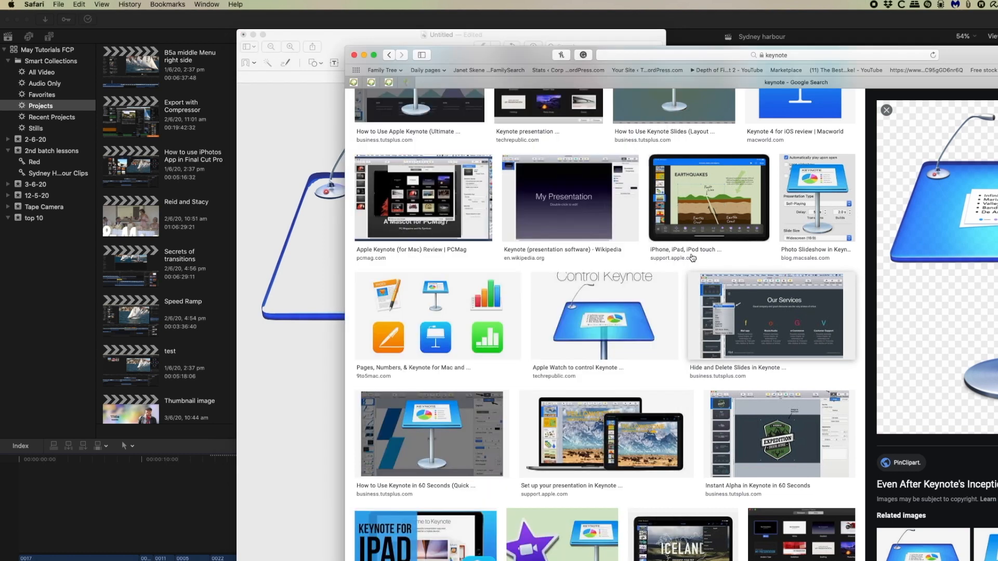
pyautogui.click(58, 6)
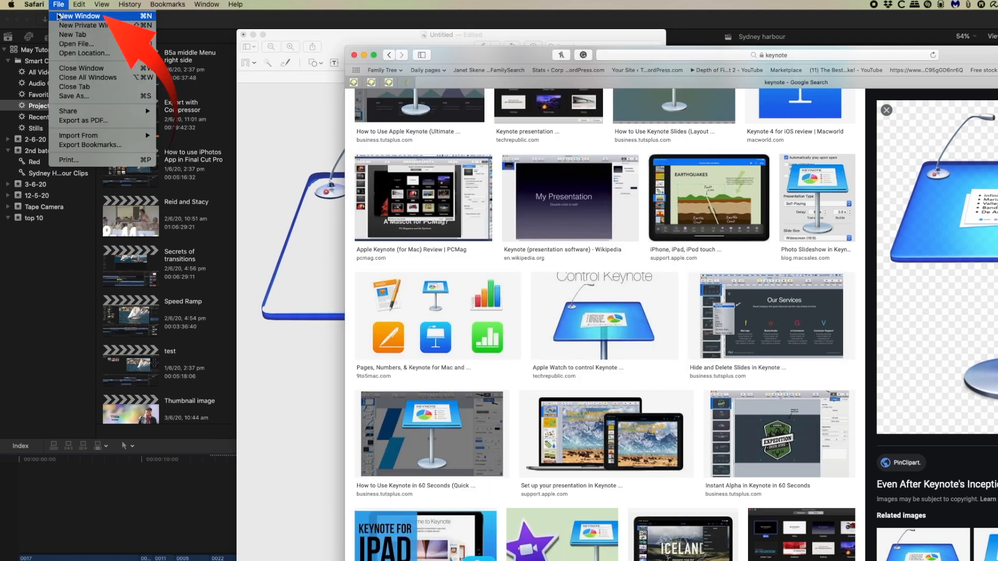
pyautogui.click(65, 14)
# - Switch to Preview, capture a selected area over a WordPress icon in Safari, and paste it at the tabletop's upper right corner
pyautogui.click(278, 145)
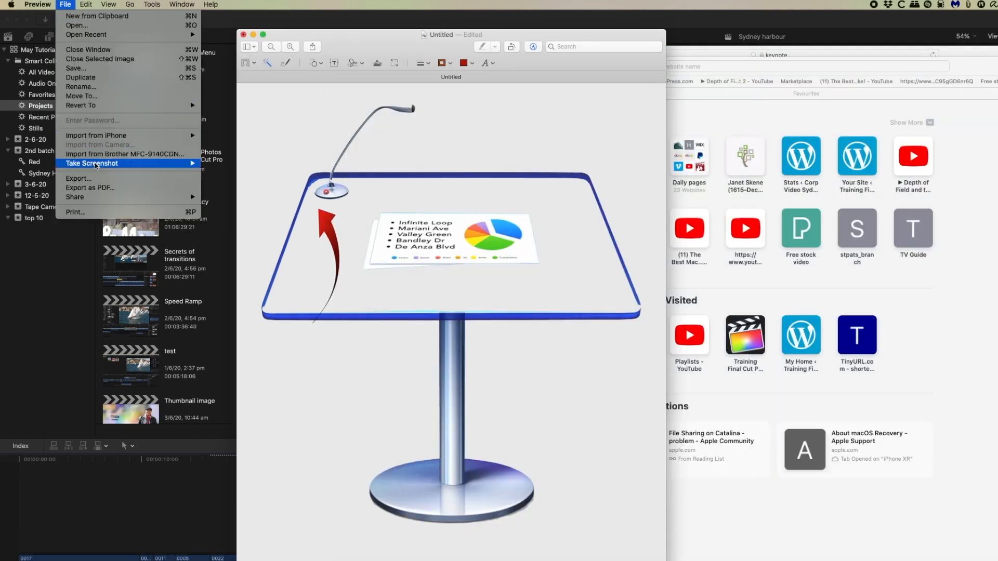
pyautogui.moveTo(97, 166)
pyautogui.click(237, 163)
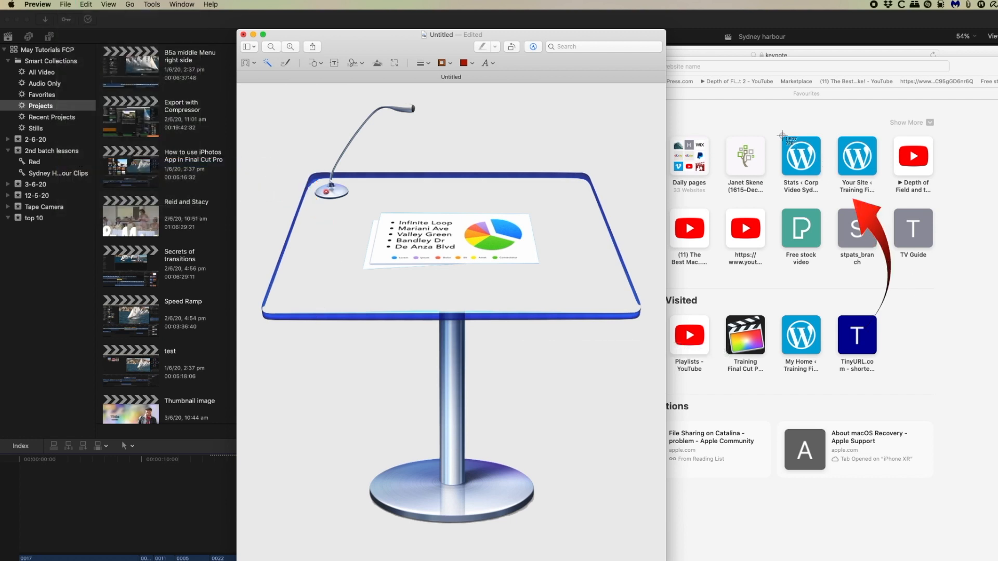
pyautogui.moveTo(782, 136); pyautogui.dragTo(820, 176)
pyautogui.press('super+v')
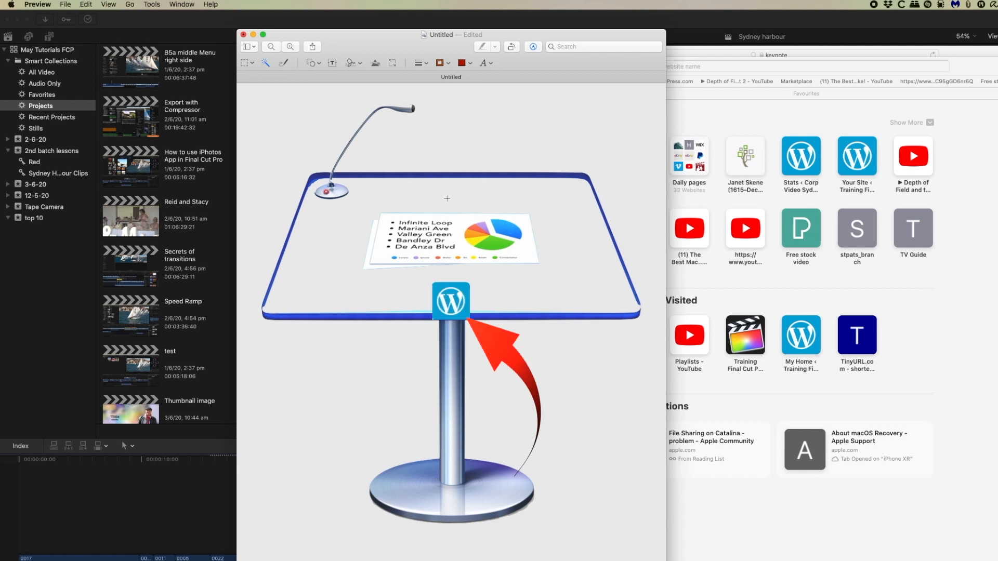
pyautogui.moveTo(445, 298); pyautogui.dragTo(555, 208)
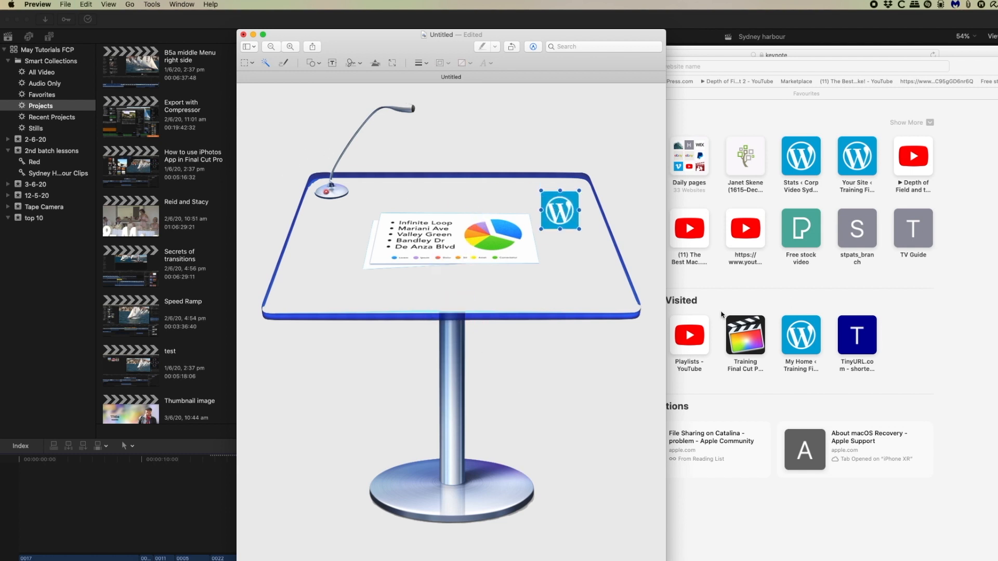
# - Capture the Final Cut Pro icon from Safari to the clipboard, paste it onto the lectern image and enlarge it over the tabletop
pyautogui.press('ctrl+super+shift+4')
pyautogui.moveTo(725, 314); pyautogui.dragTo(766, 355)
pyautogui.click(335, 267)
pyautogui.press('super+v')
pyautogui.moveTo(451, 304)
pyautogui.mouseDown()
pyautogui.moveTo(334, 254)
pyautogui.moveTo(391, 306)
pyautogui.mouseUp()
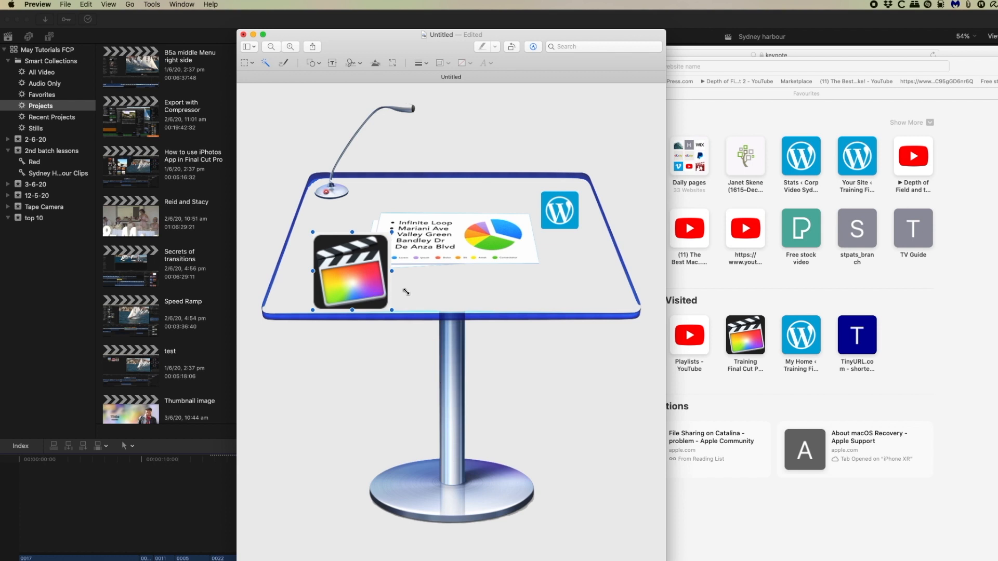
# - Shift the Final Cut Pro icon slightly up and left, and enlarge the WordPress icon on the tabletop
pyautogui.moveTo(354, 265); pyautogui.dragTo(343, 259)
pyautogui.click(543, 229)
pyautogui.moveTo(541, 229); pyautogui.dragTo(529, 242)
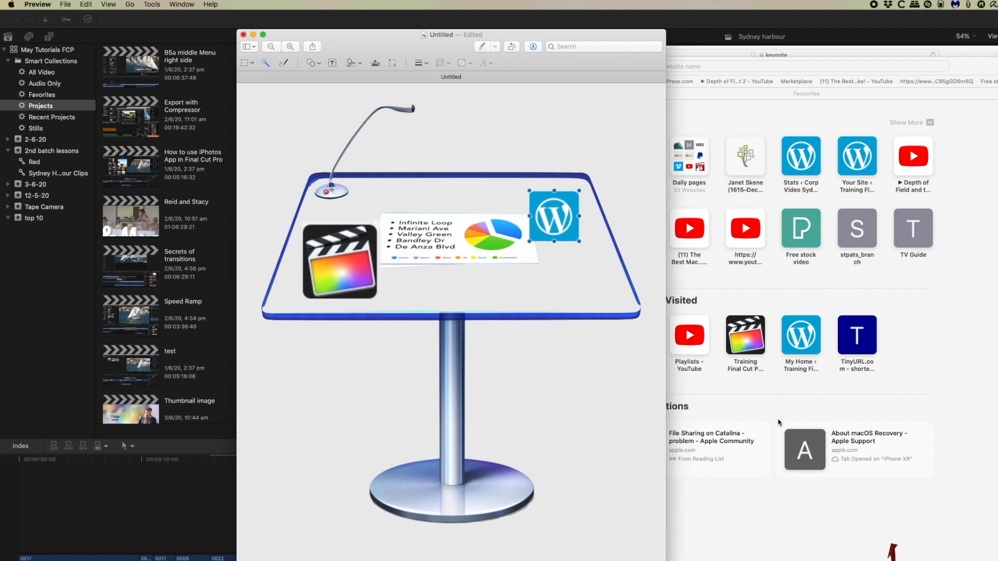
# - Paste the captured grey "A" icon and place it at the tabletop's lower right corner
pyautogui.click(514, 285)
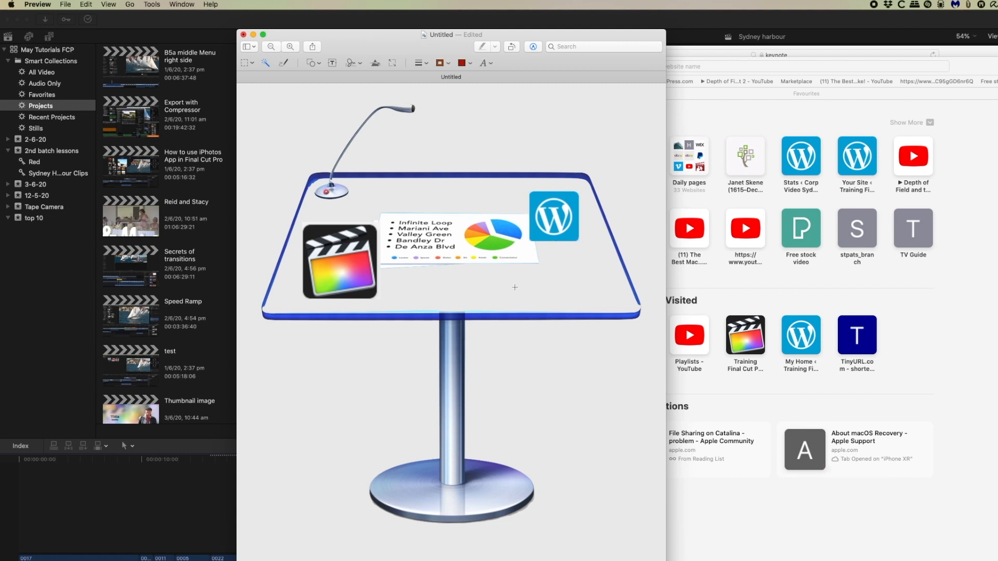
pyautogui.press('super+v')
pyautogui.moveTo(457, 299); pyautogui.dragTo(574, 287)
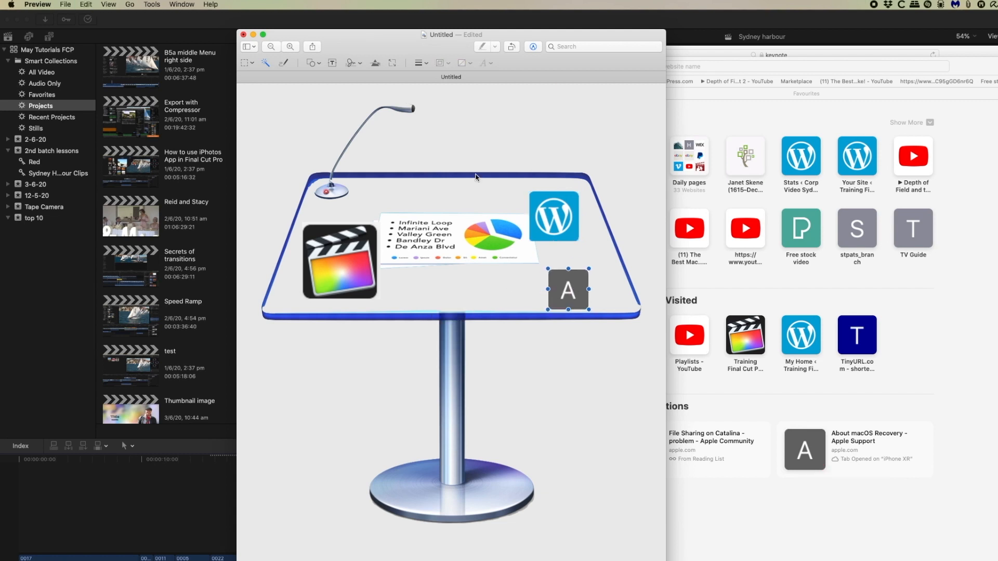
# - Try to resize the lectern image to 1920 by 1080 pixels with proportional scaling turned off
pyautogui.click(392, 63)
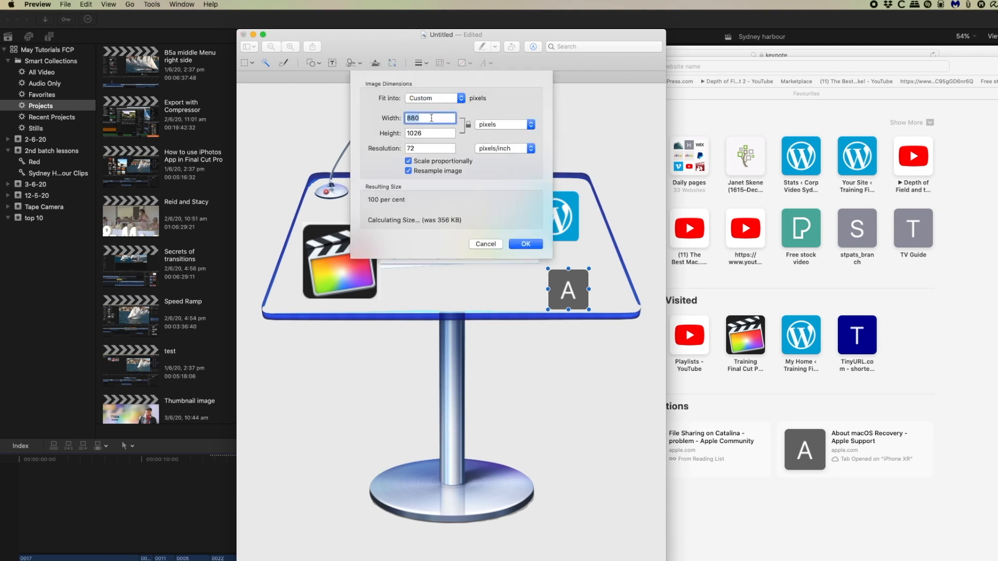
pyautogui.write('1920')
pyautogui.press('Tab')
pyautogui.write('1080')
pyautogui.click(408, 161)
pyautogui.press('Return')
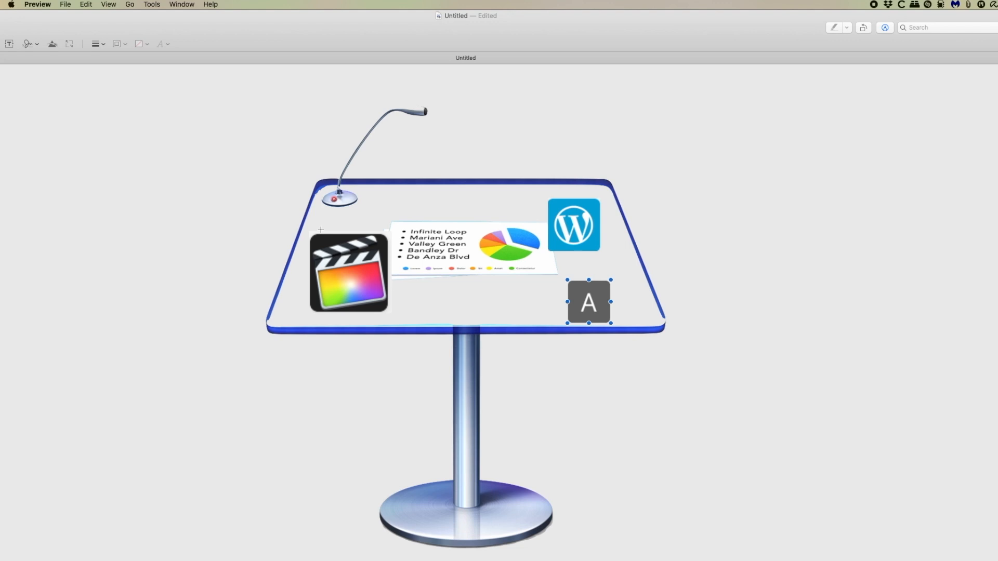
# - Save the composite lectern image as multi, switch to Final Cut Pro, and import the multi and Untitled images
pyautogui.click(62, 4)
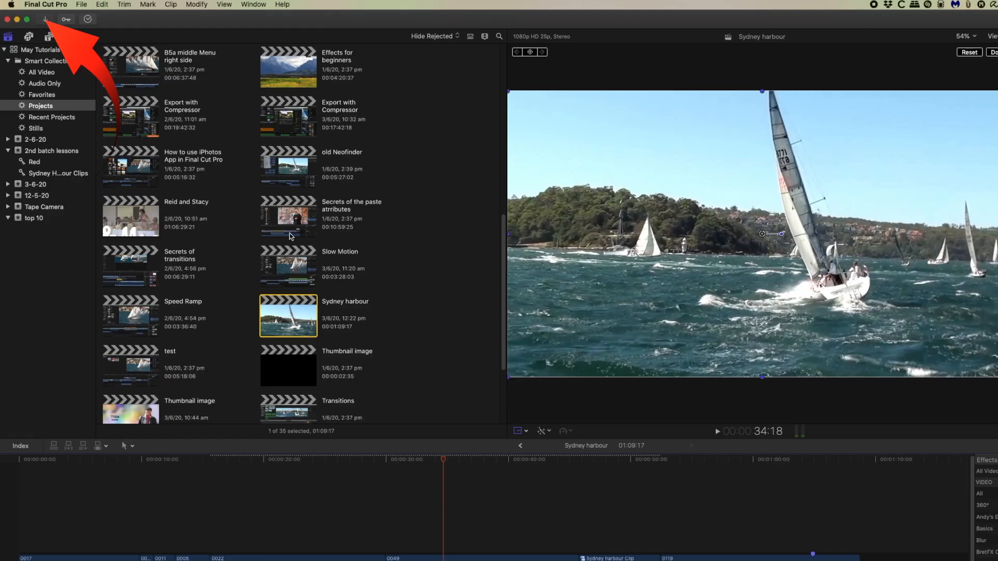
pyautogui.press('super+i')
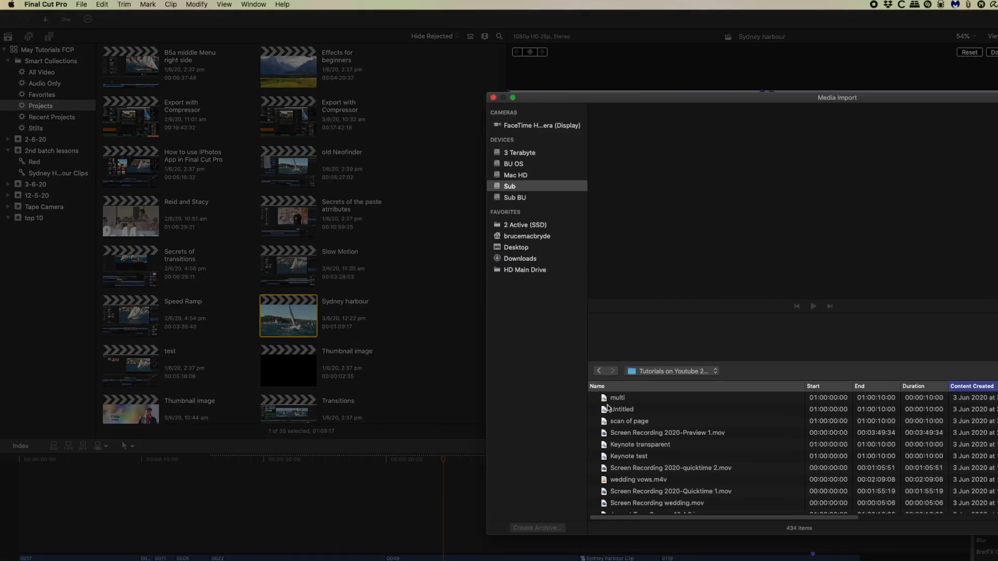
pyautogui.click(606, 402)
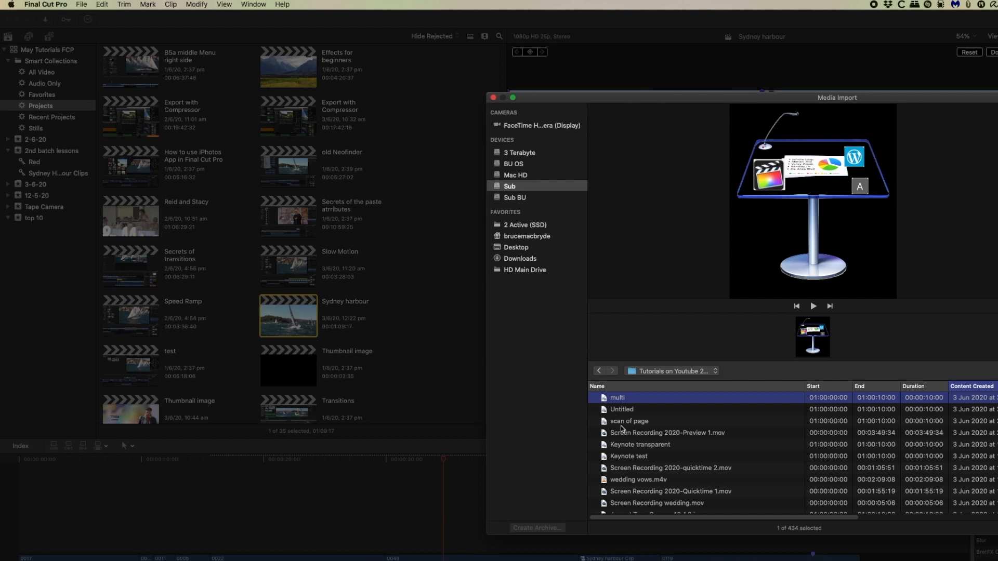
pyautogui.keyDown('shift'); pyautogui.click(614, 410); pyautogui.keyUp('shift')
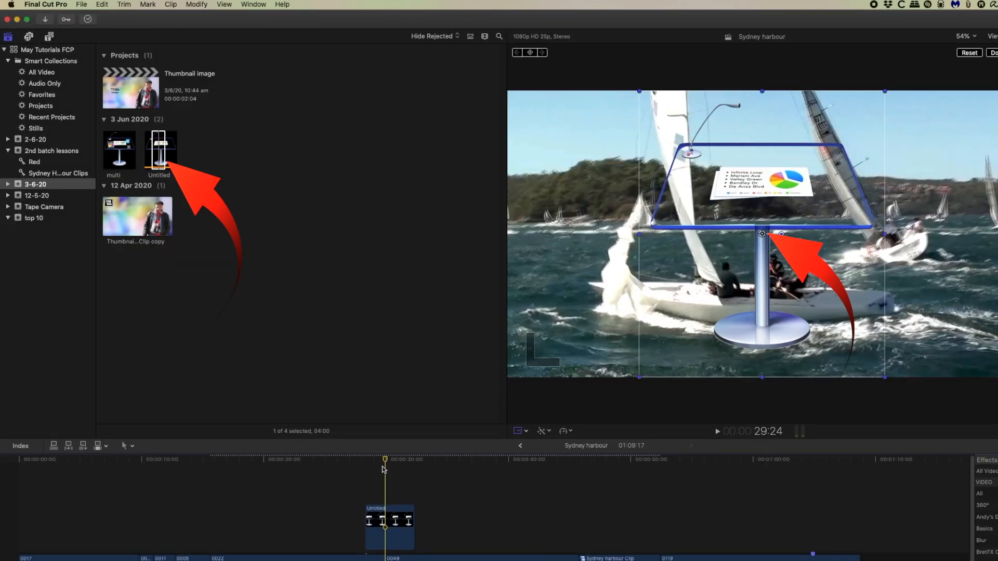
# - Turn off the Transform overlay, add the multi image after the Untitled clip, and move the playhead over it
pyautogui.click(517, 431)
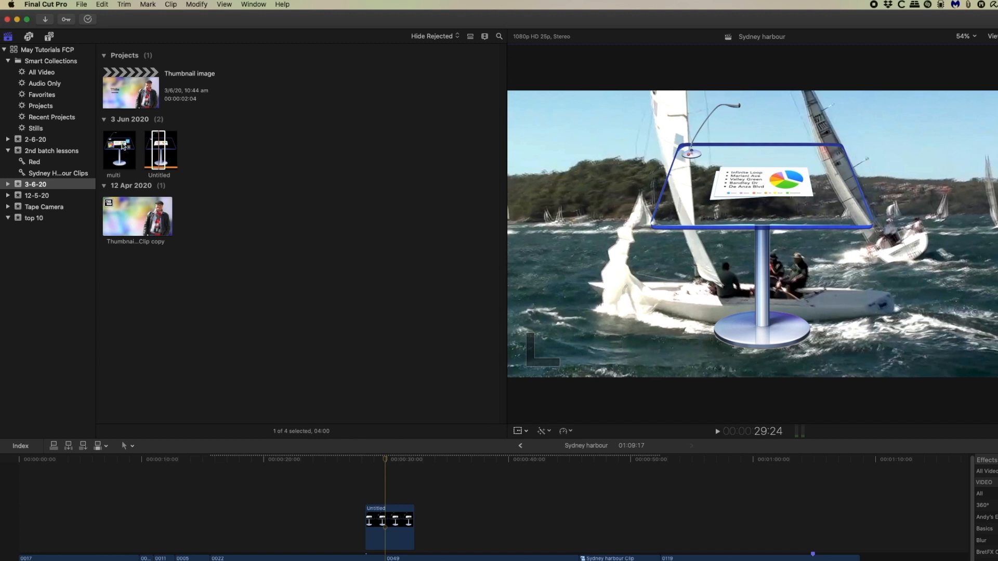
pyautogui.click(467, 460)
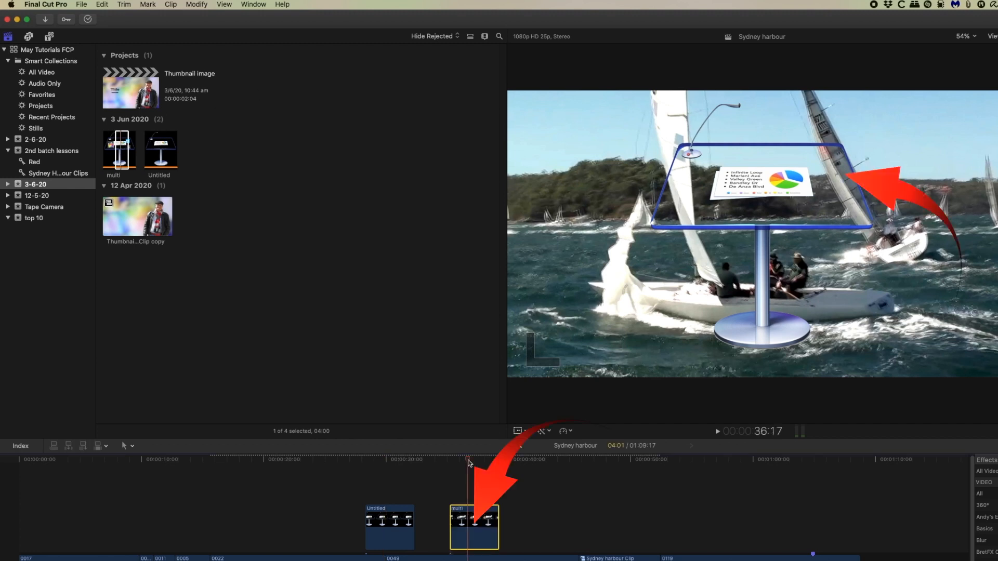